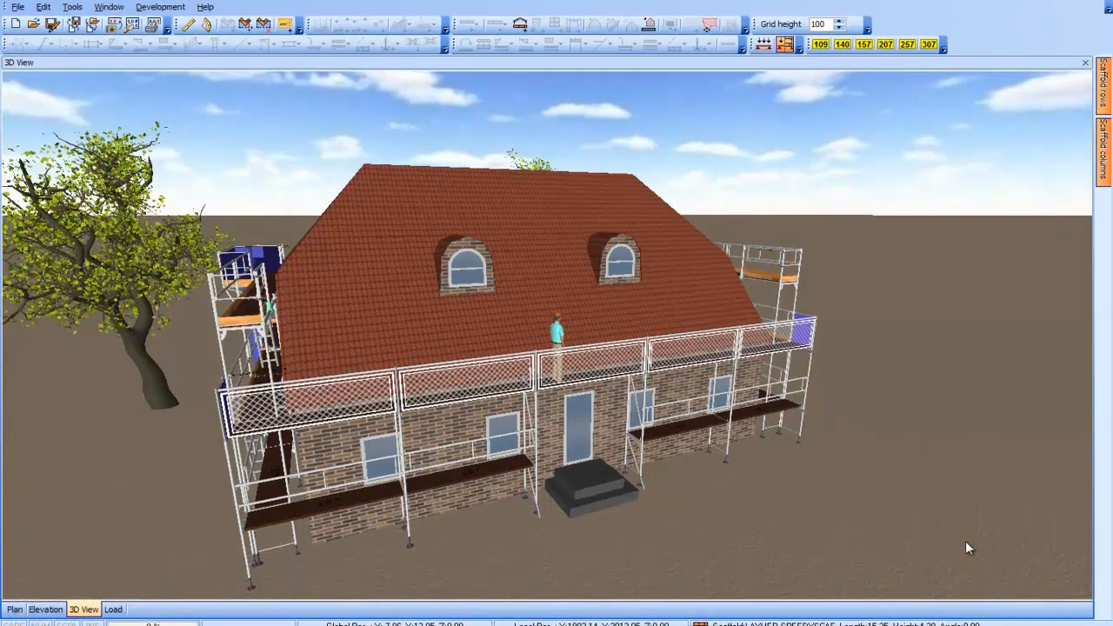
Examine the finished scaffolded house model from its front, gable end and rear
{"action": "middle_click_drag", "start_coordinate": [966, 519], "coordinate": [735, 508]}
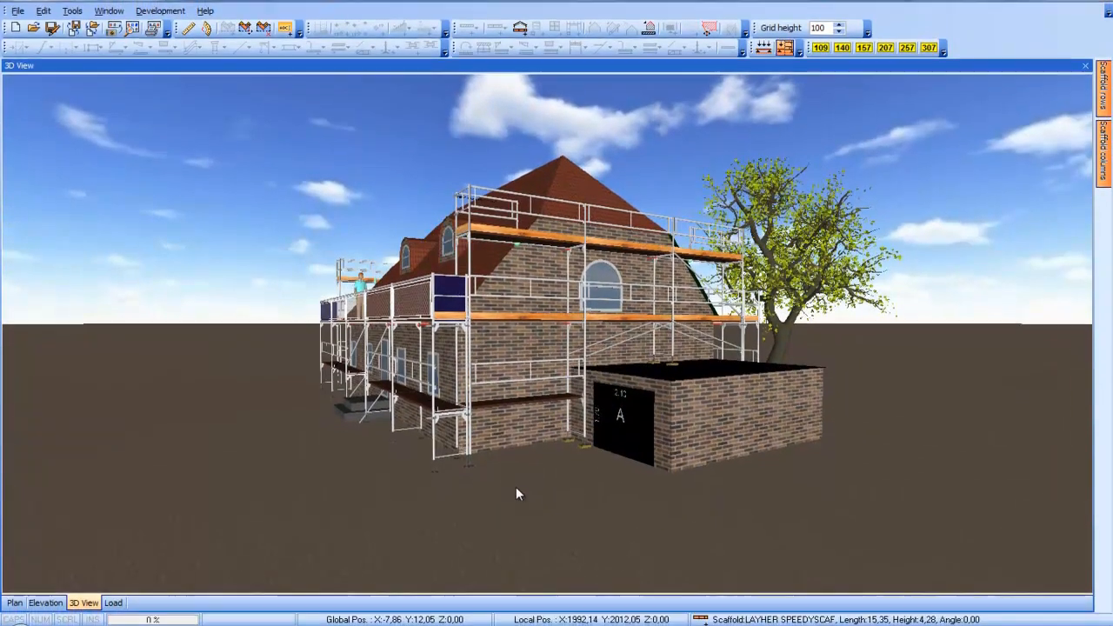
{"action": "middle_click_drag", "start_coordinate": [515, 486], "coordinate": [167, 481]}
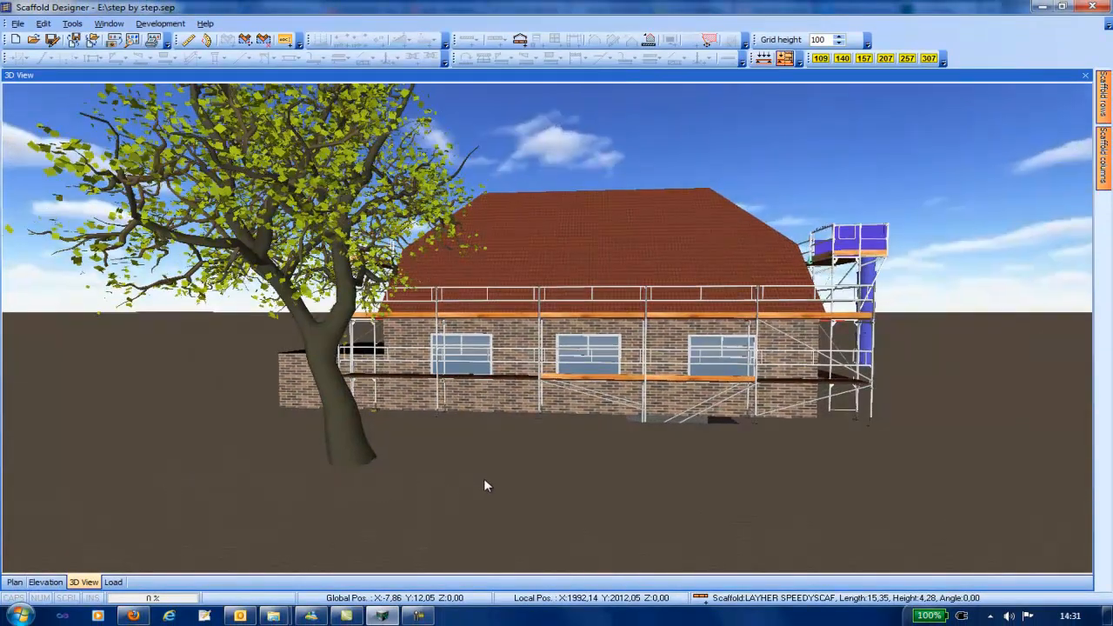
{"action": "middle_click_drag", "start_coordinate": [783, 481], "coordinate": [428, 493]}
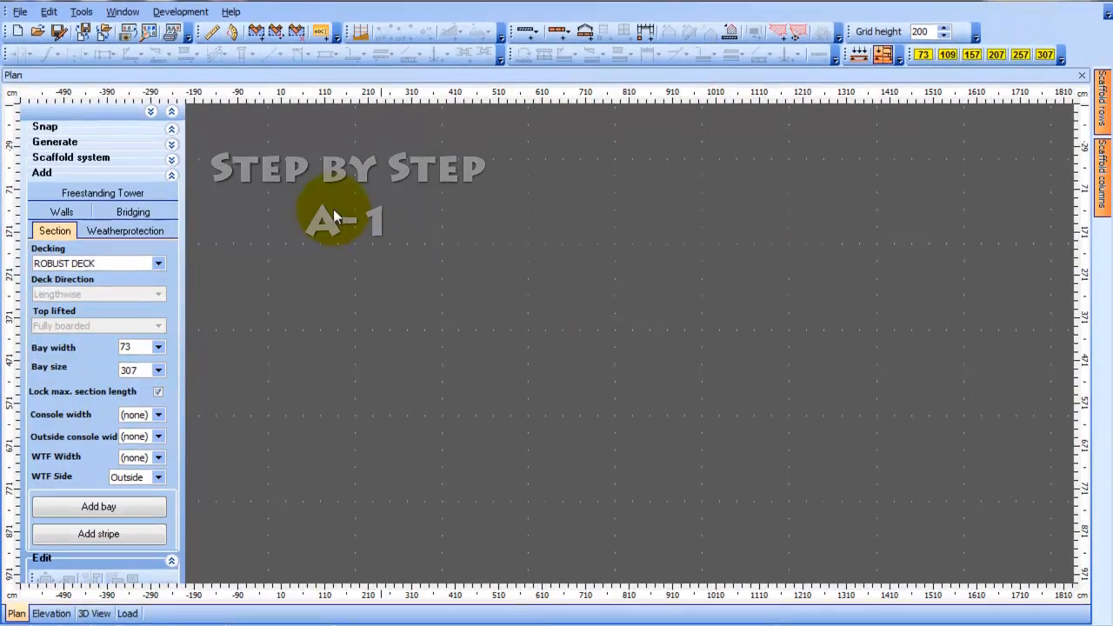
Start a new building outline in the plan with a horizontal wall 1330 cm long
{"action": "right_click", "coordinate": [333, 209]}
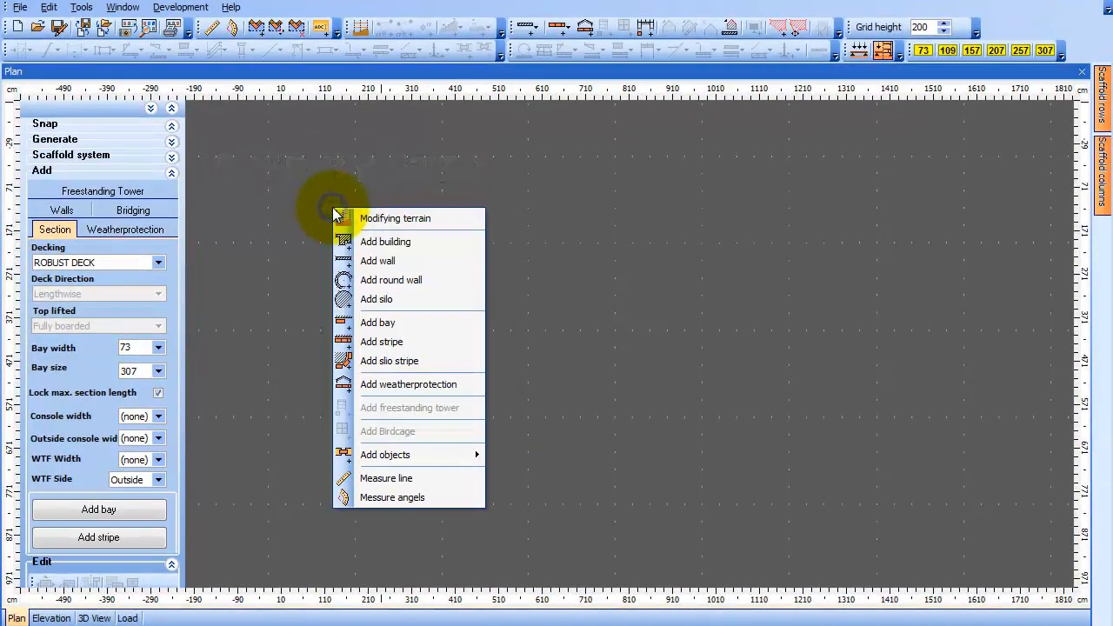
{"action": "left_click", "coordinate": [374, 239]}
{"action": "left_click", "coordinate": [313, 209]}
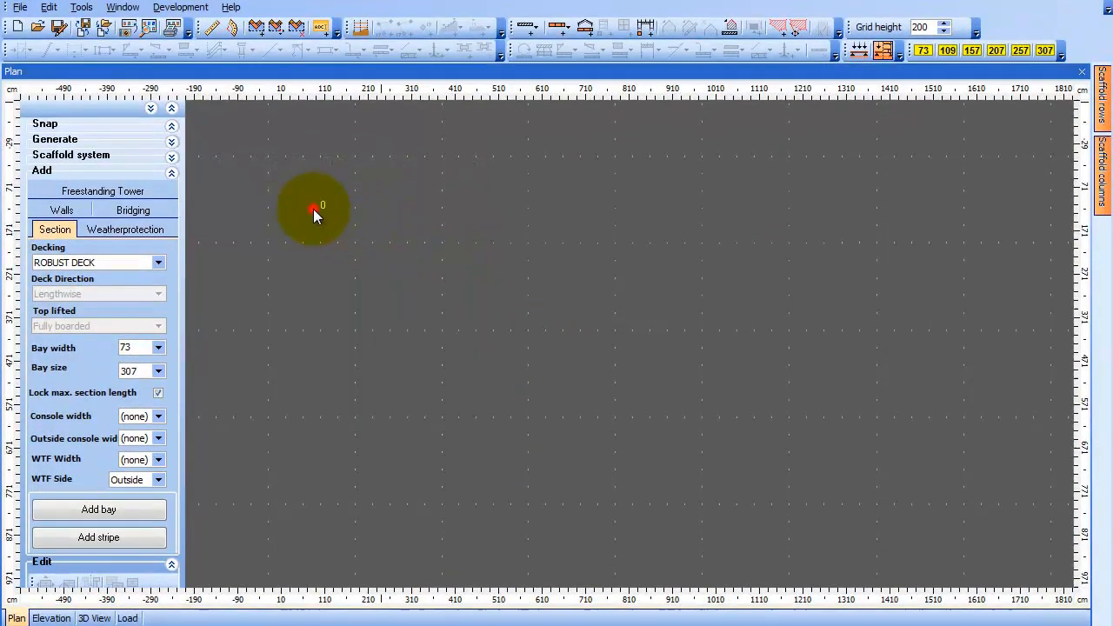
{"action": "key", "text": "z"}
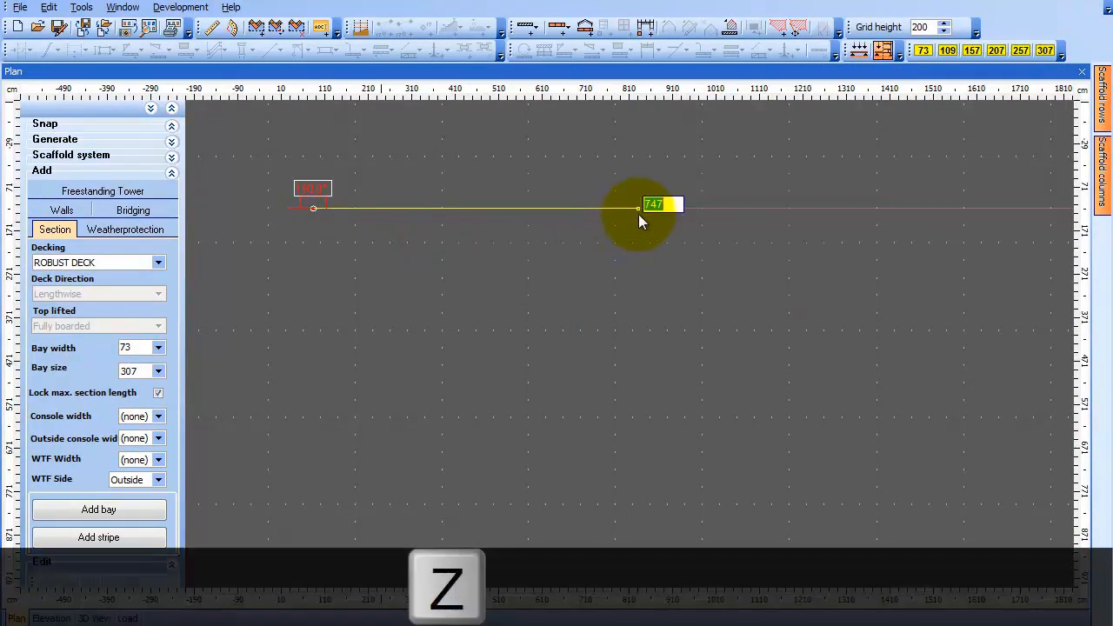
{"action": "type", "text": "1330"}
{"action": "key", "text": "Return"}
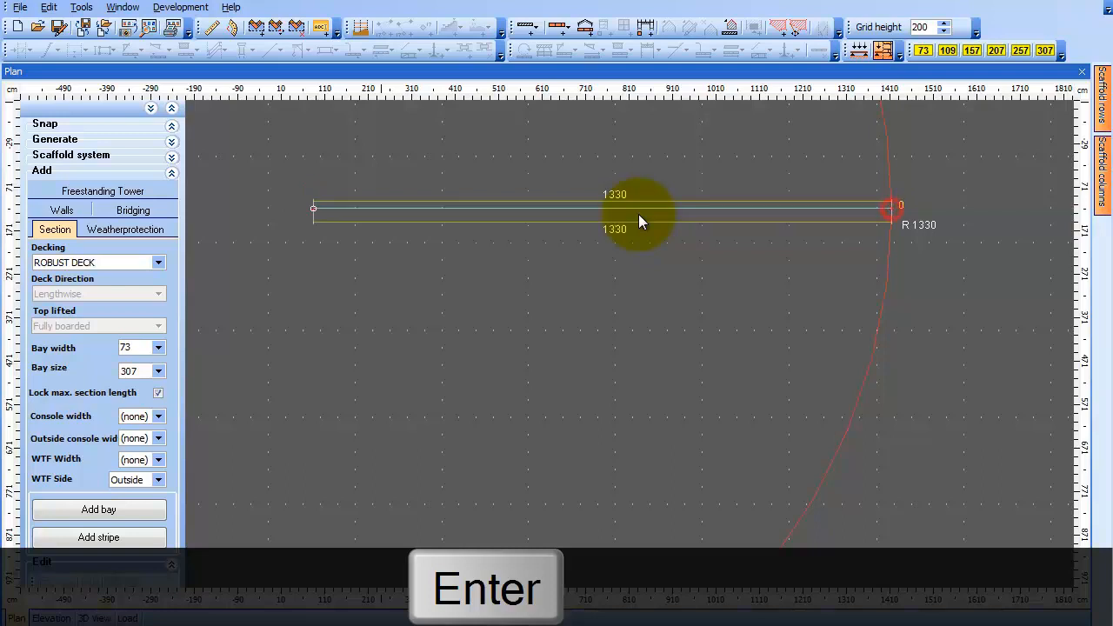
Add a perpendicular 890 cm wall and close the building outline as a rectangle aligned with the starting corner
{"action": "key", "text": "z"}
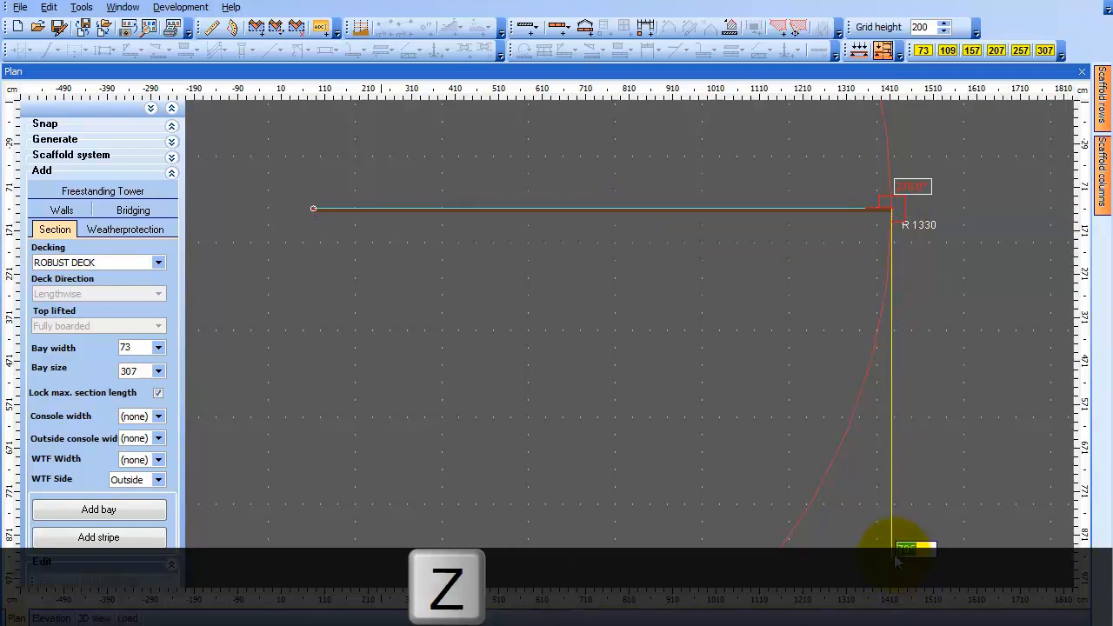
{"action": "type", "text": "890"}
{"action": "key", "text": "Return"}
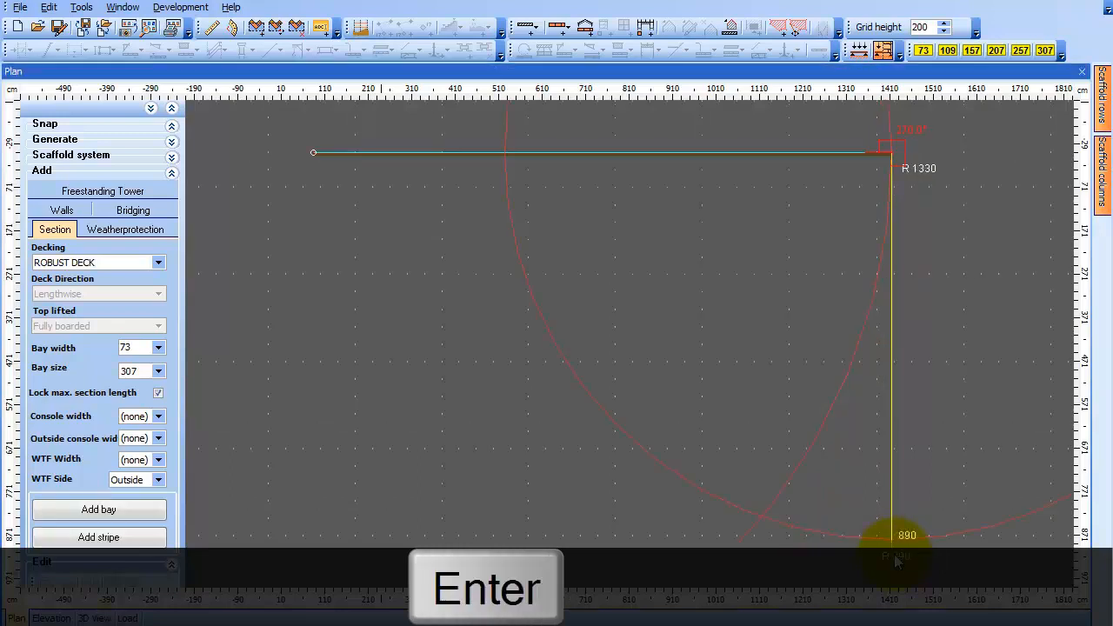
{"action": "left_click", "coordinate": [891, 539]}
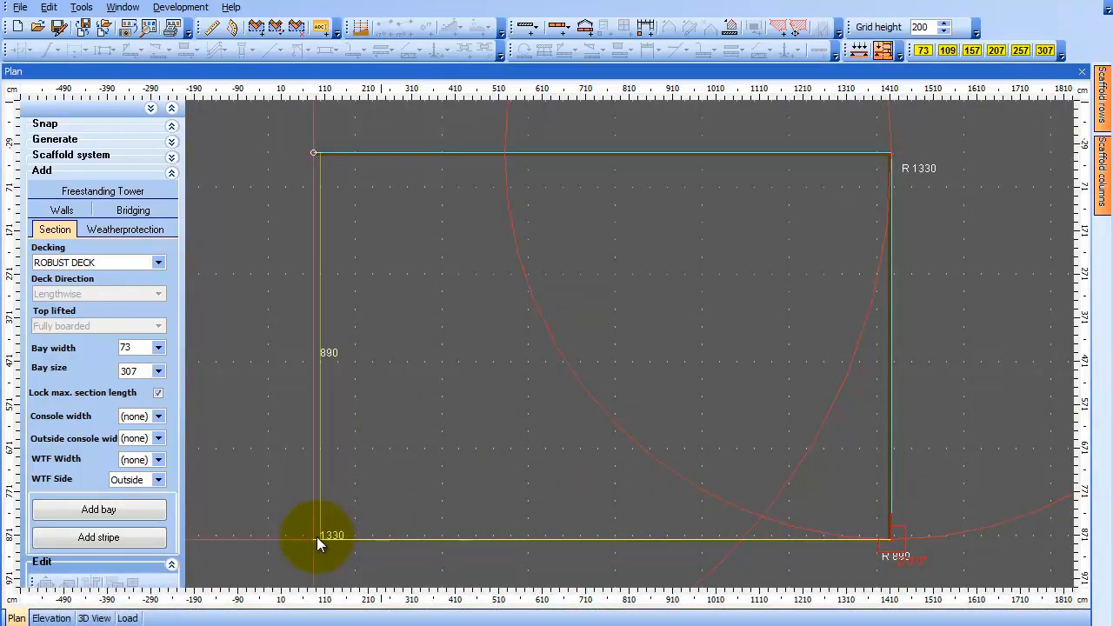
{"action": "left_click", "coordinate": [316, 537]}
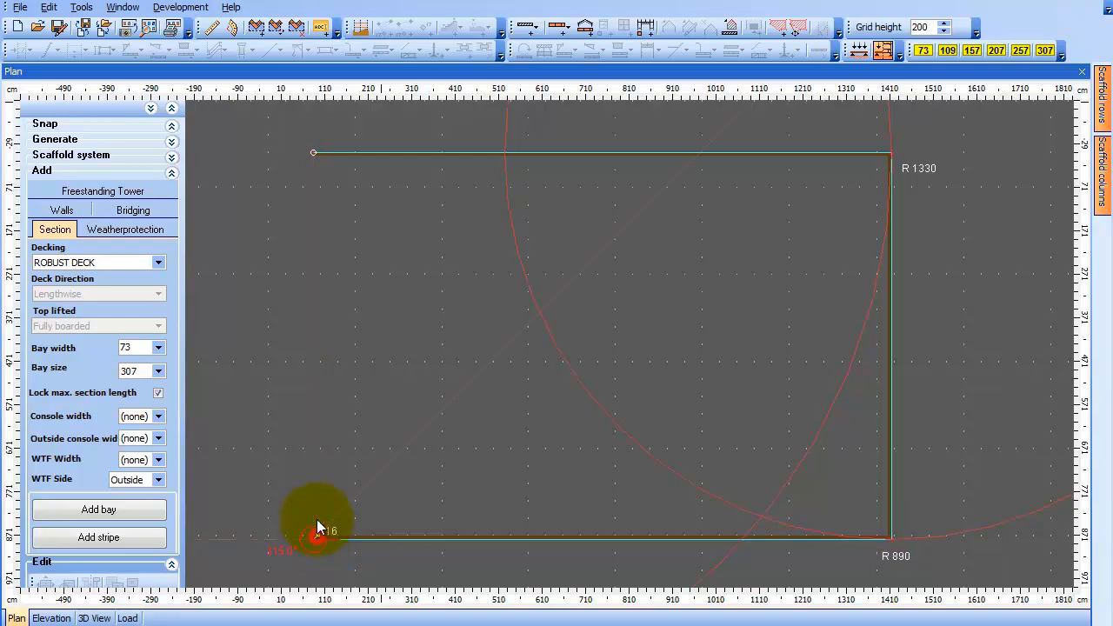
{"action": "left_click", "coordinate": [314, 163]}
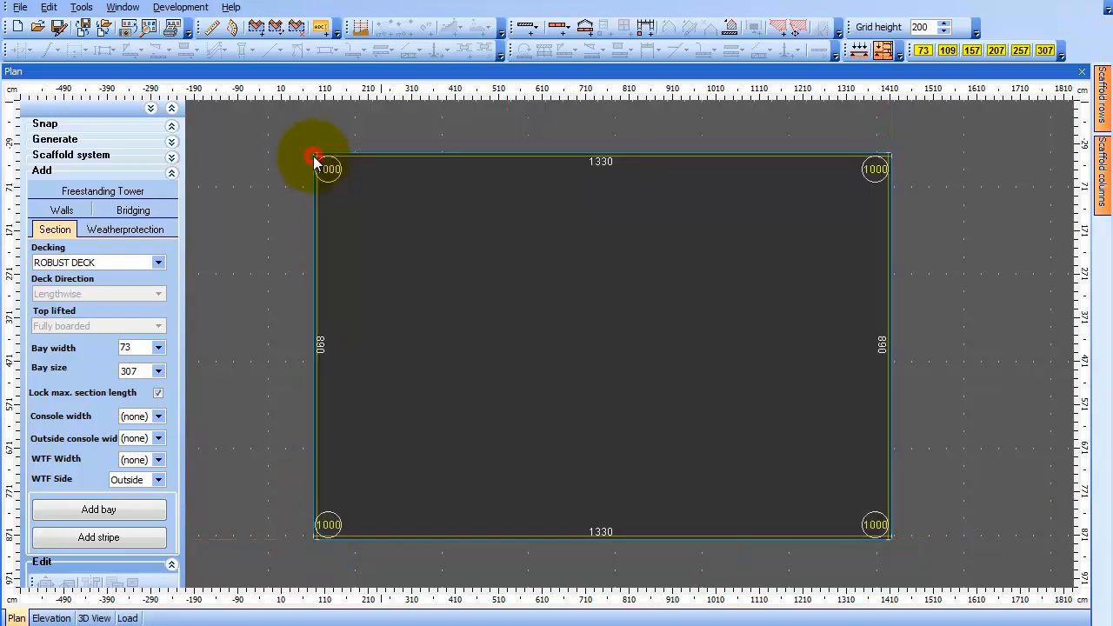
Set the building's wall height to 340 cm and mark it as the primary building
{"action": "left_click", "coordinate": [580, 260]}
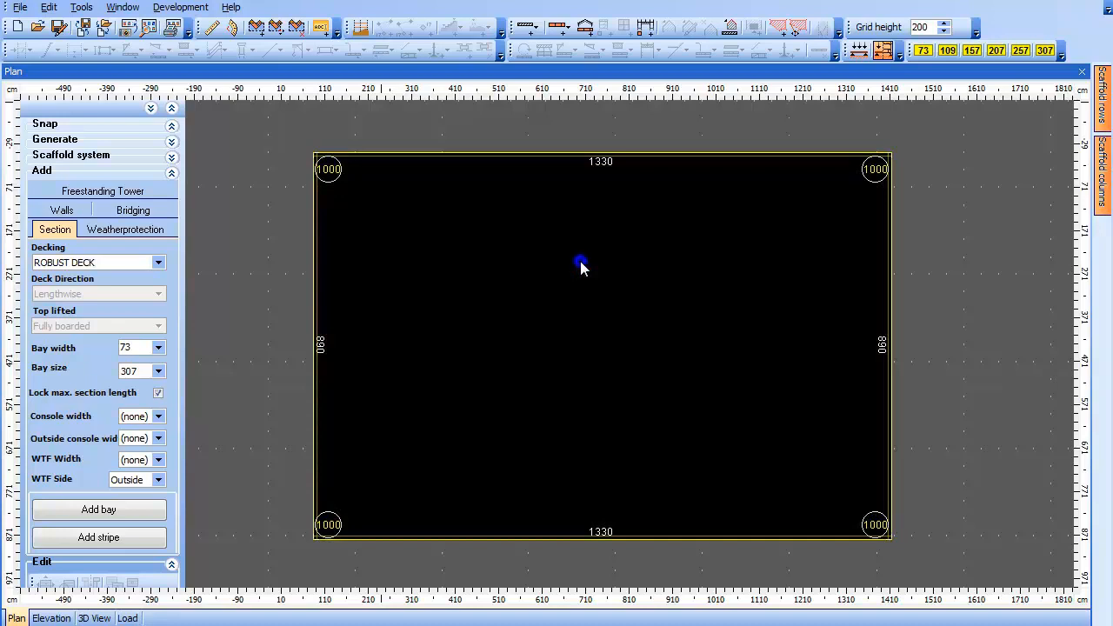
{"action": "right_click", "coordinate": [580, 262]}
{"action": "left_click", "coordinate": [641, 424]}
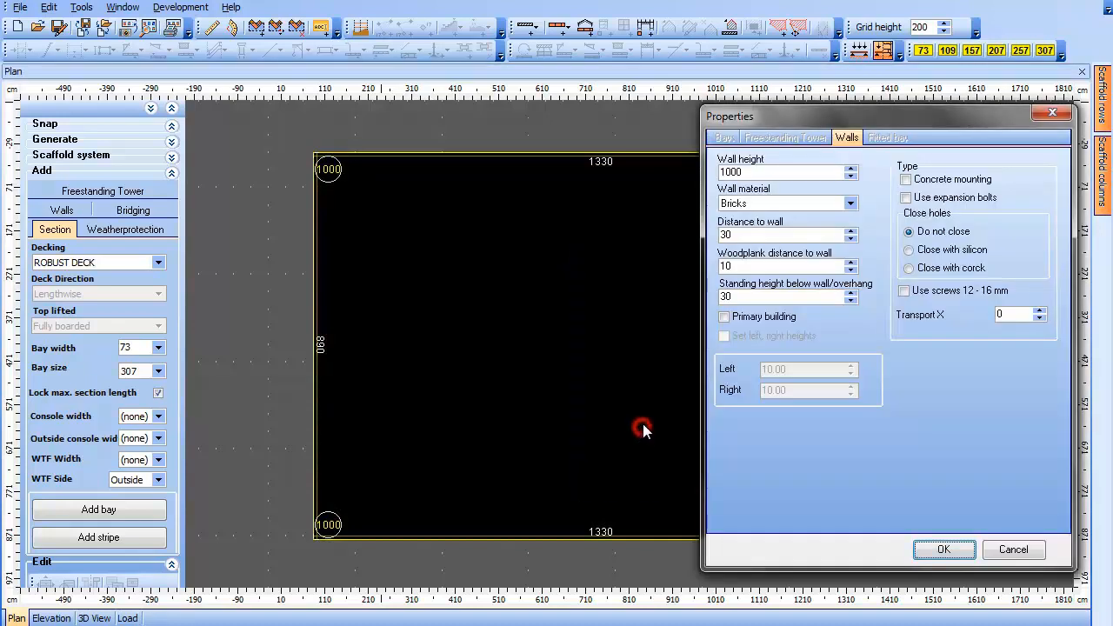
{"action": "double_click", "coordinate": [765, 171]}
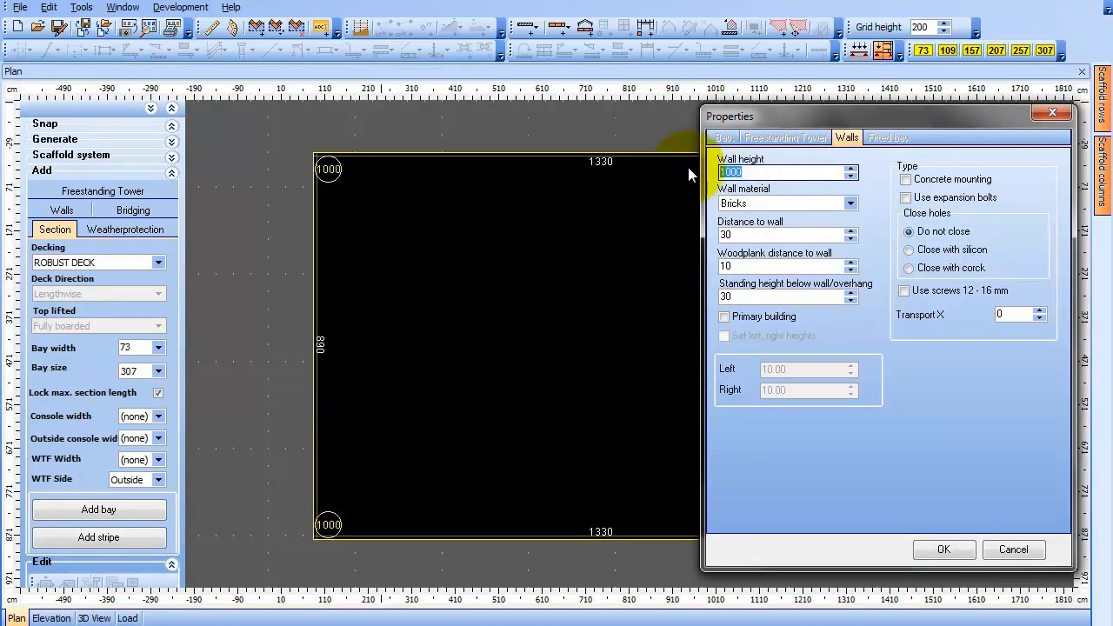
{"action": "type", "text": "340"}
{"action": "key", "text": "Return"}
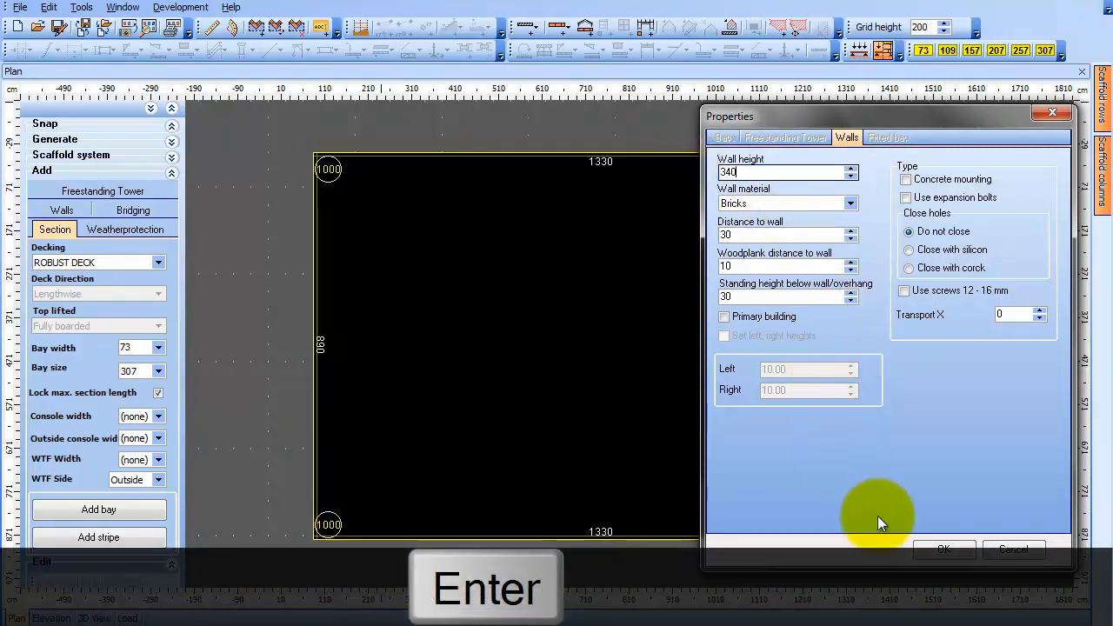
{"action": "left_click", "coordinate": [755, 318]}
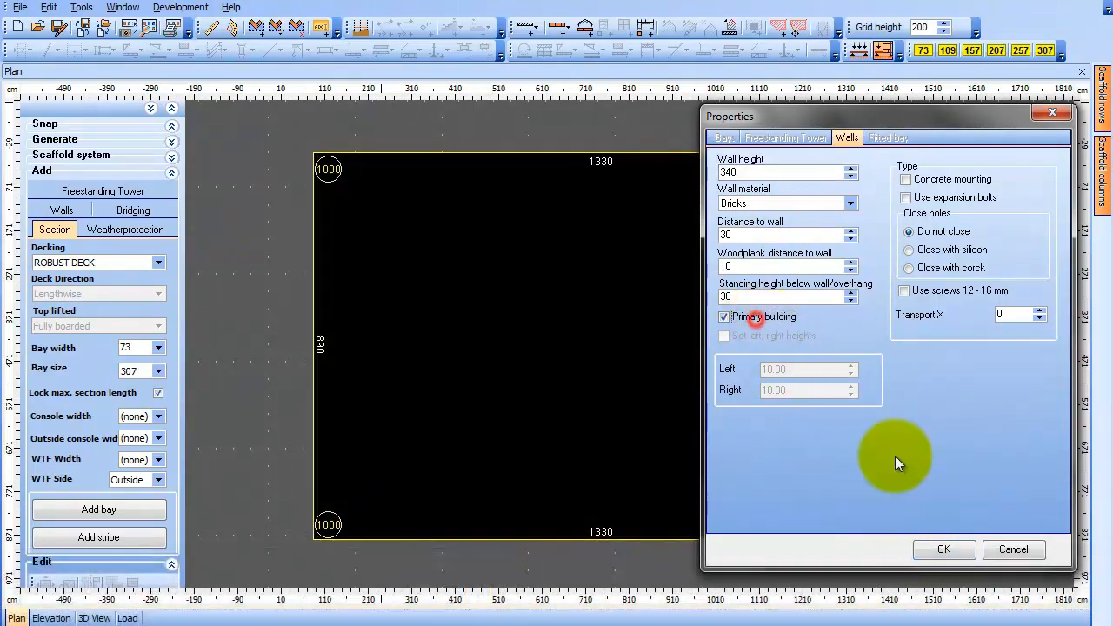
{"action": "left_click", "coordinate": [943, 548]}
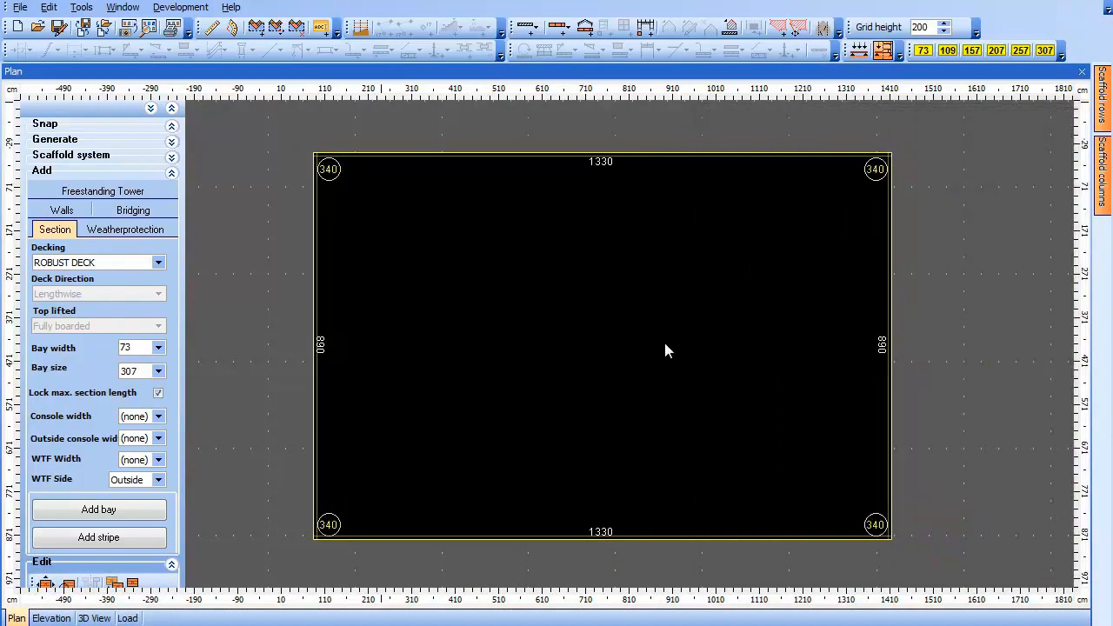
Begin creating a gable on the building's left-hand 890 cm wall and choose the Options gable type
{"action": "right_click", "coordinate": [521, 246]}
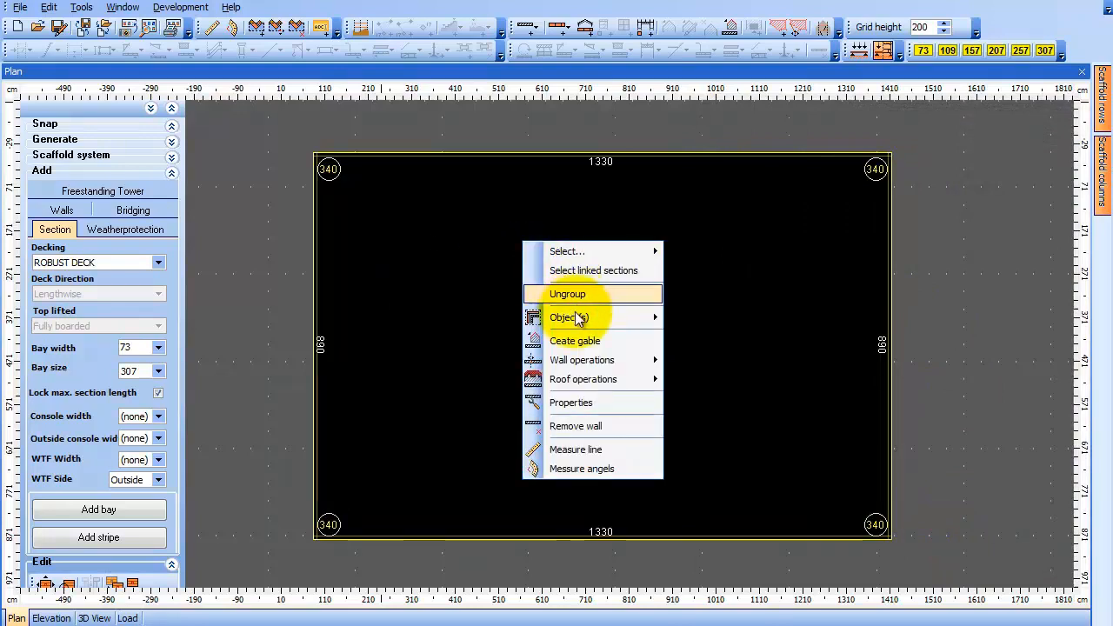
{"action": "left_click", "coordinate": [575, 340]}
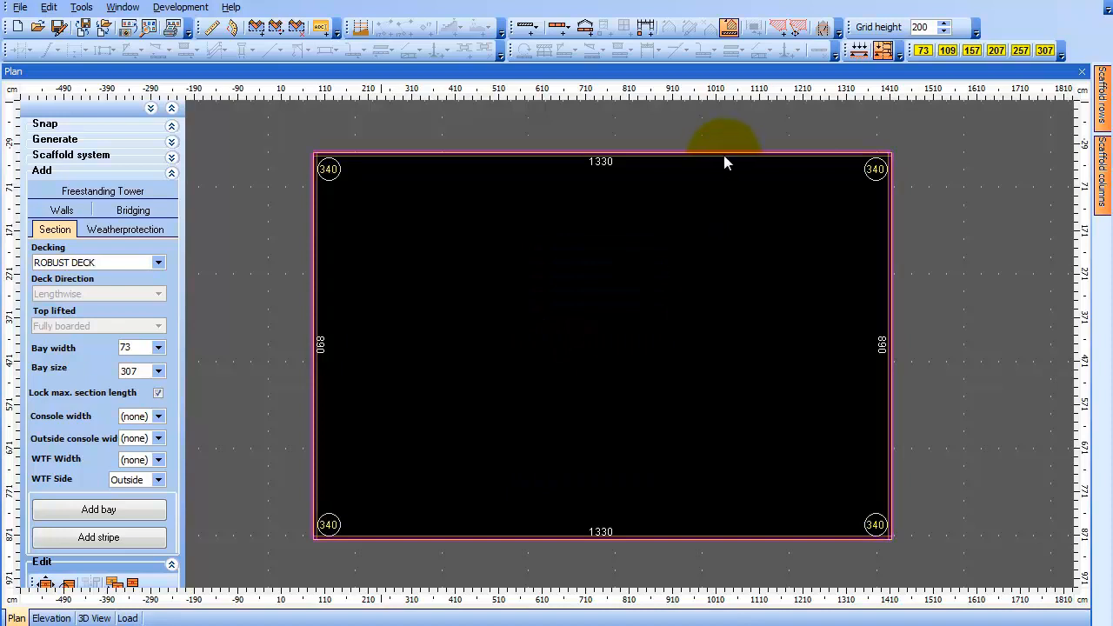
{"action": "right_click", "coordinate": [314, 274]}
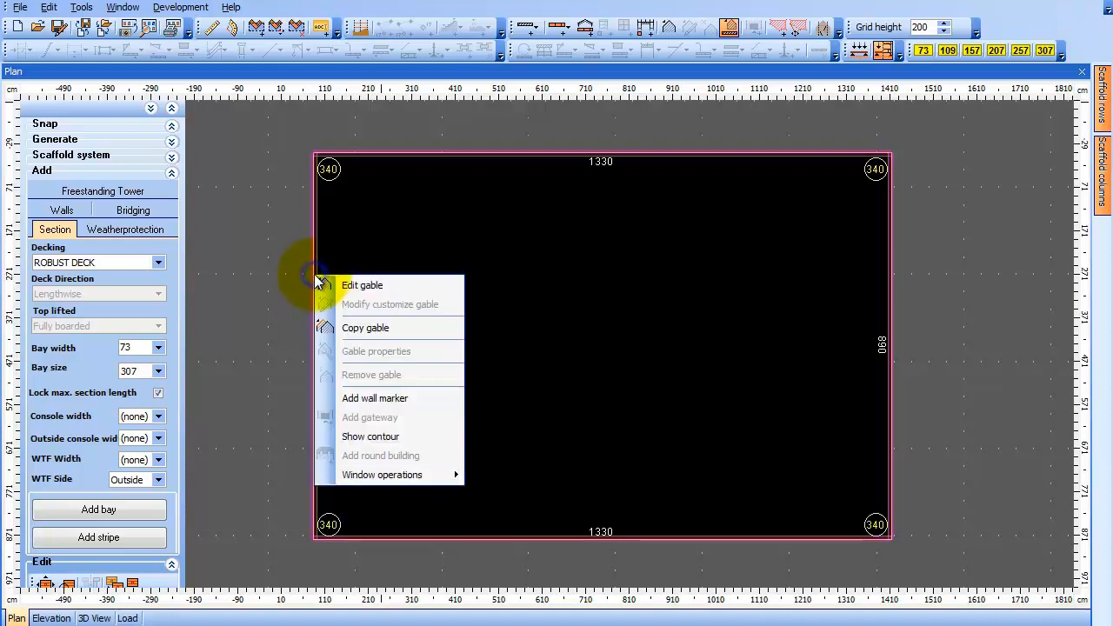
{"action": "left_click", "coordinate": [409, 285]}
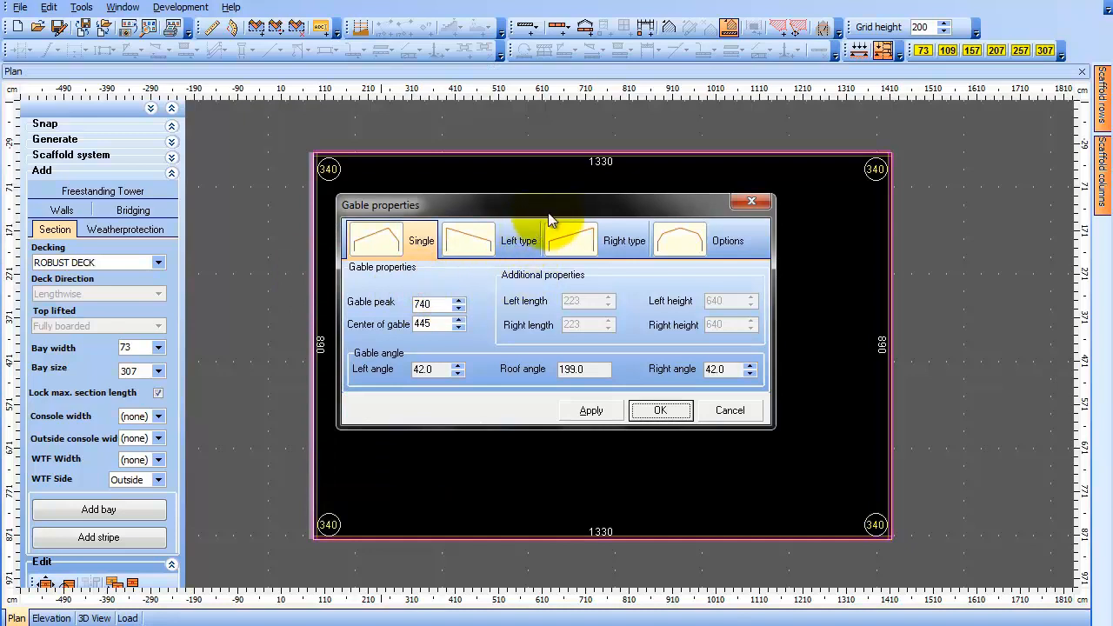
{"action": "left_click_drag", "start_coordinate": [502, 206], "coordinate": [543, 217]}
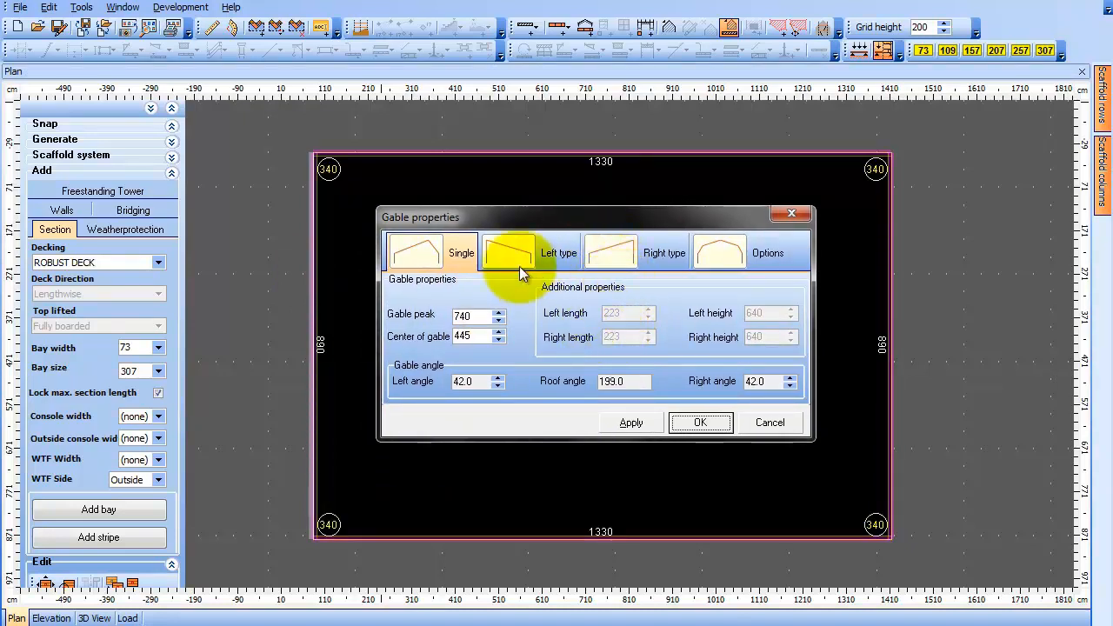
{"action": "left_click", "coordinate": [502, 253]}
{"action": "left_click", "coordinate": [607, 256]}
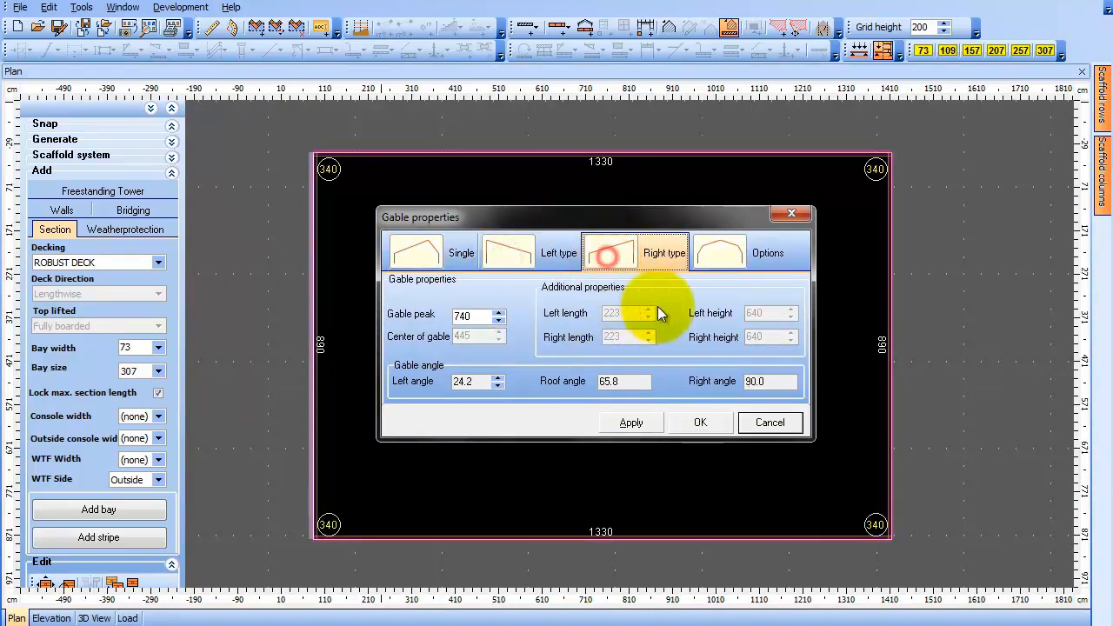
{"action": "left_click", "coordinate": [717, 251]}
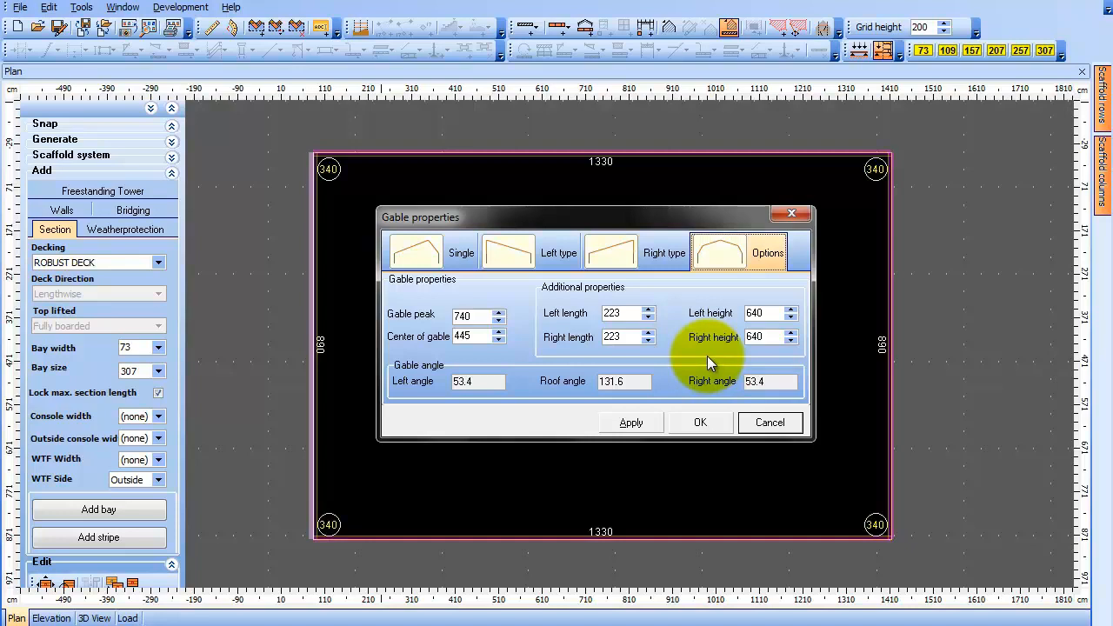
Set the gable peak, left height and right height to 600 cm and apply the gable to the wall
{"action": "left_click", "coordinate": [484, 316]}
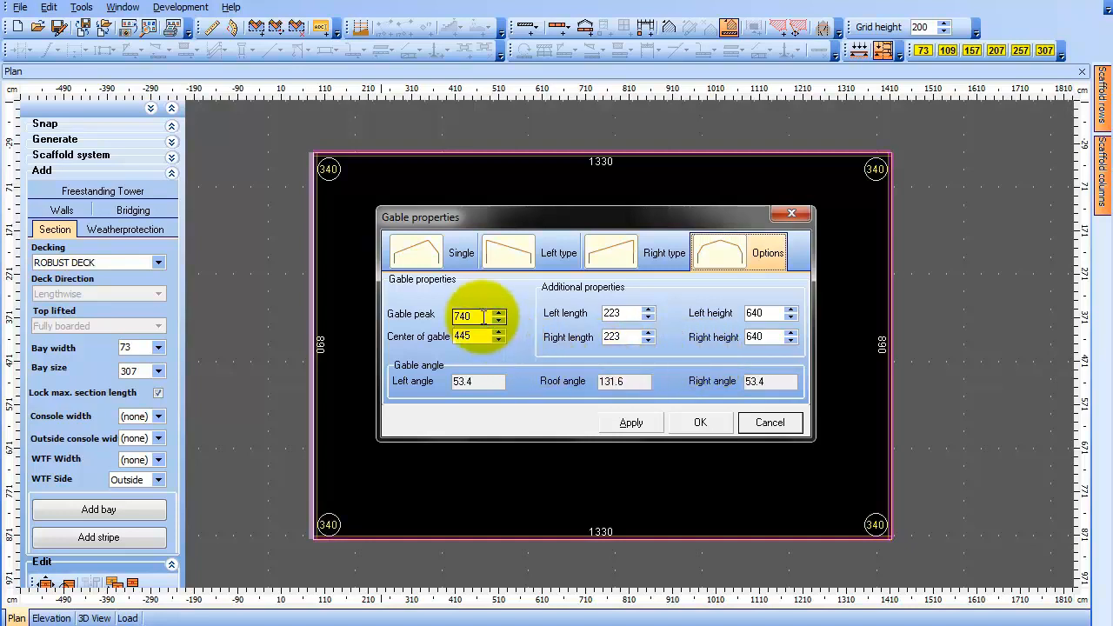
{"action": "left_click_drag", "start_coordinate": [484, 317], "coordinate": [433, 319]}
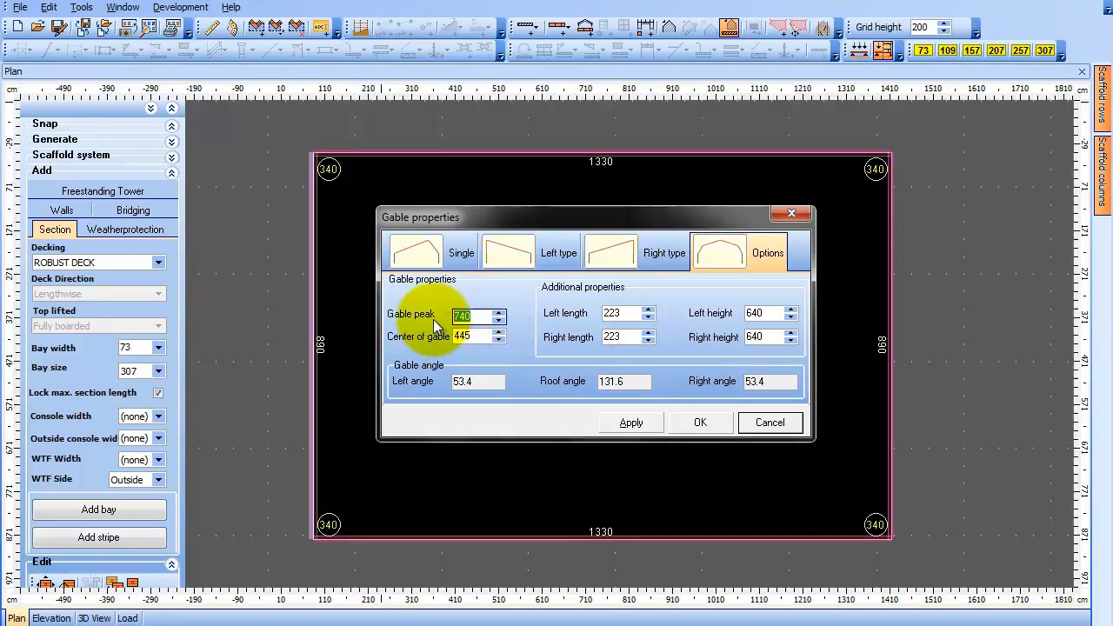
{"action": "type", "text": "600"}
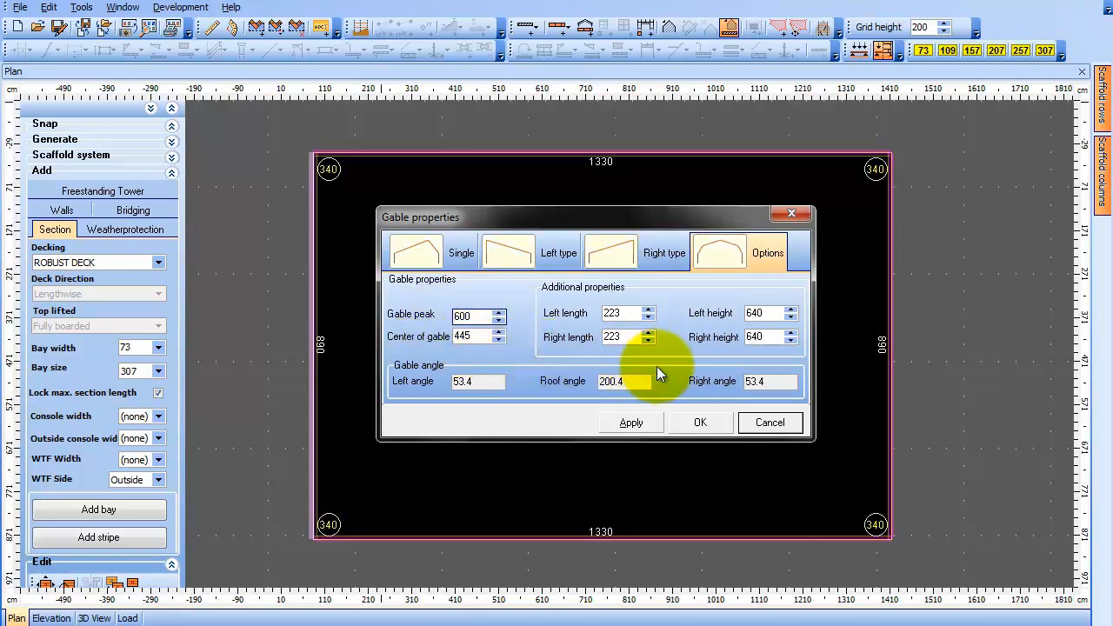
{"action": "left_click_drag", "start_coordinate": [772, 312], "coordinate": [738, 312]}
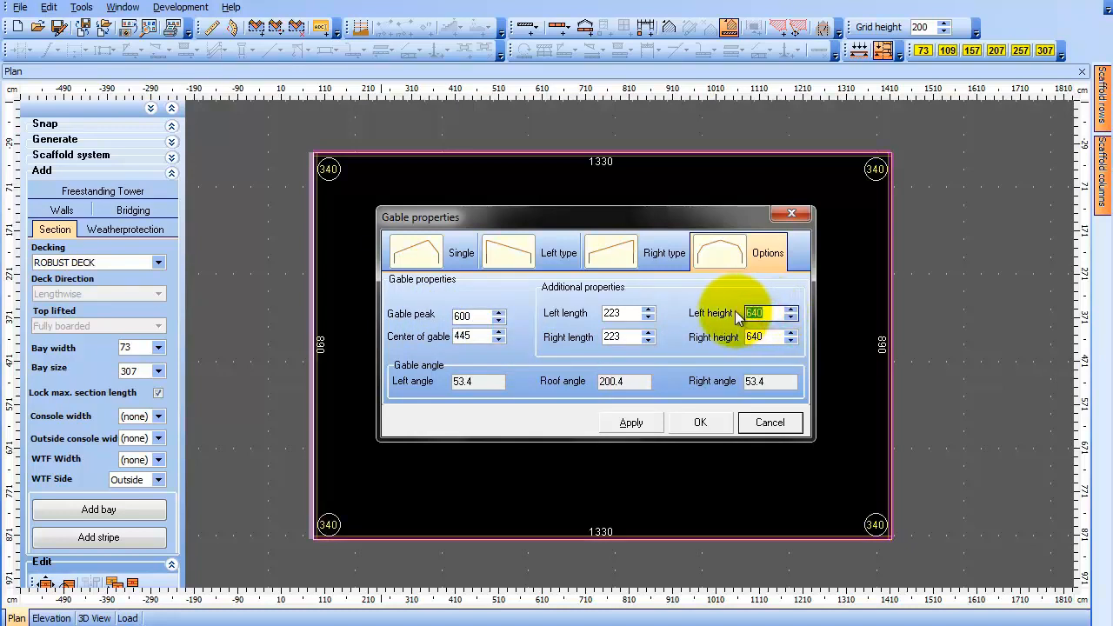
{"action": "left_click_drag", "start_coordinate": [773, 337], "coordinate": [741, 315]}
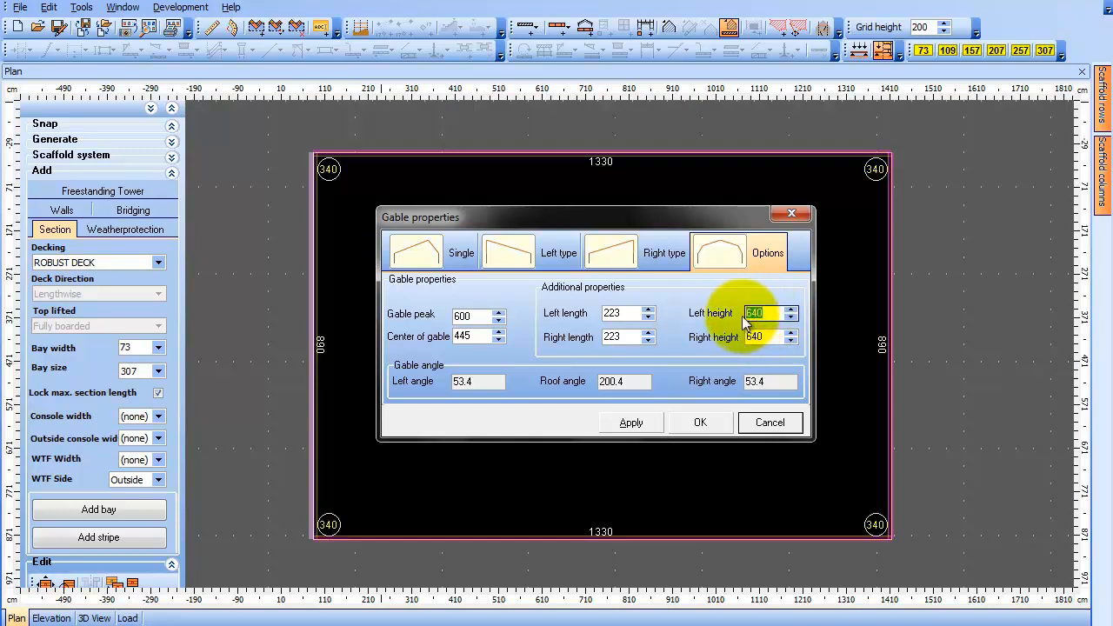
{"action": "left_click_drag", "start_coordinate": [769, 337], "coordinate": [746, 337]}
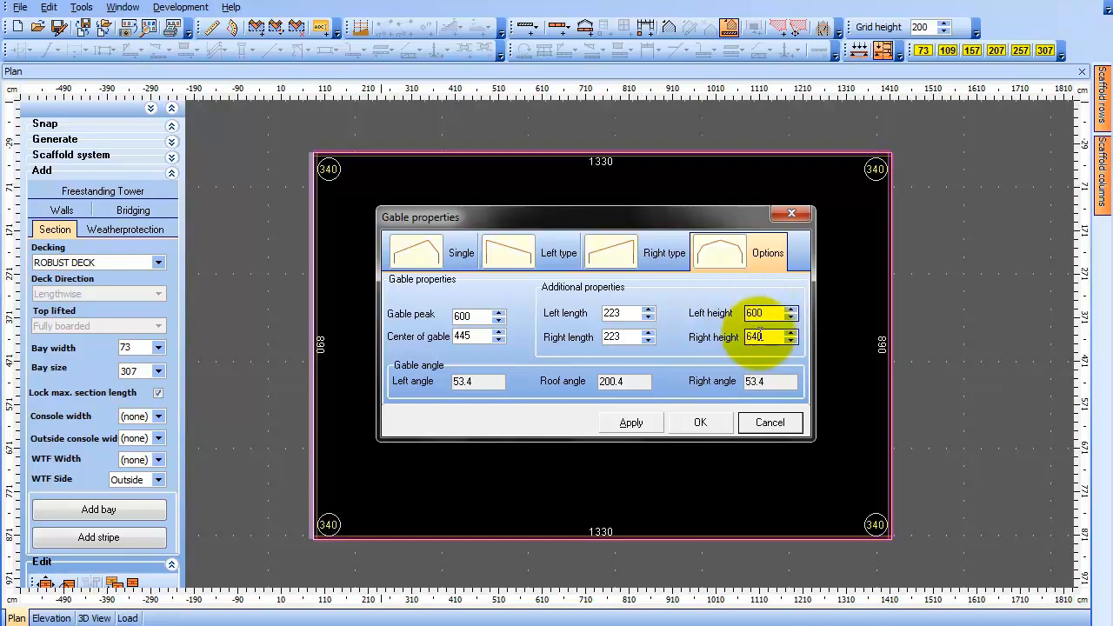
{"action": "type", "text": "6"}
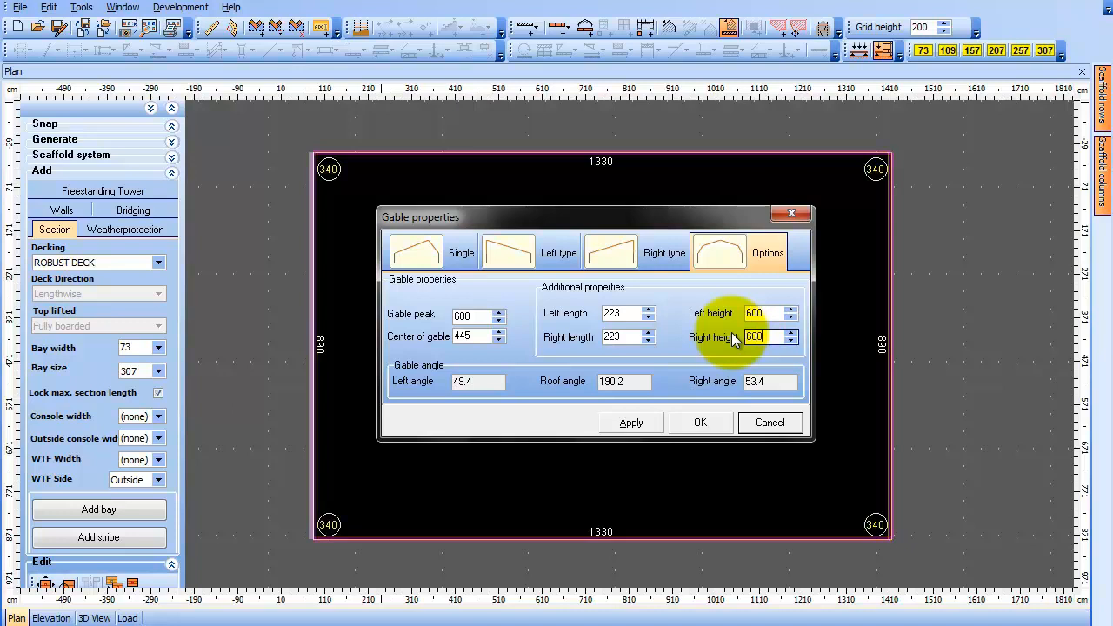
{"action": "type", "text": "00"}
{"action": "left_click", "coordinate": [631, 422]}
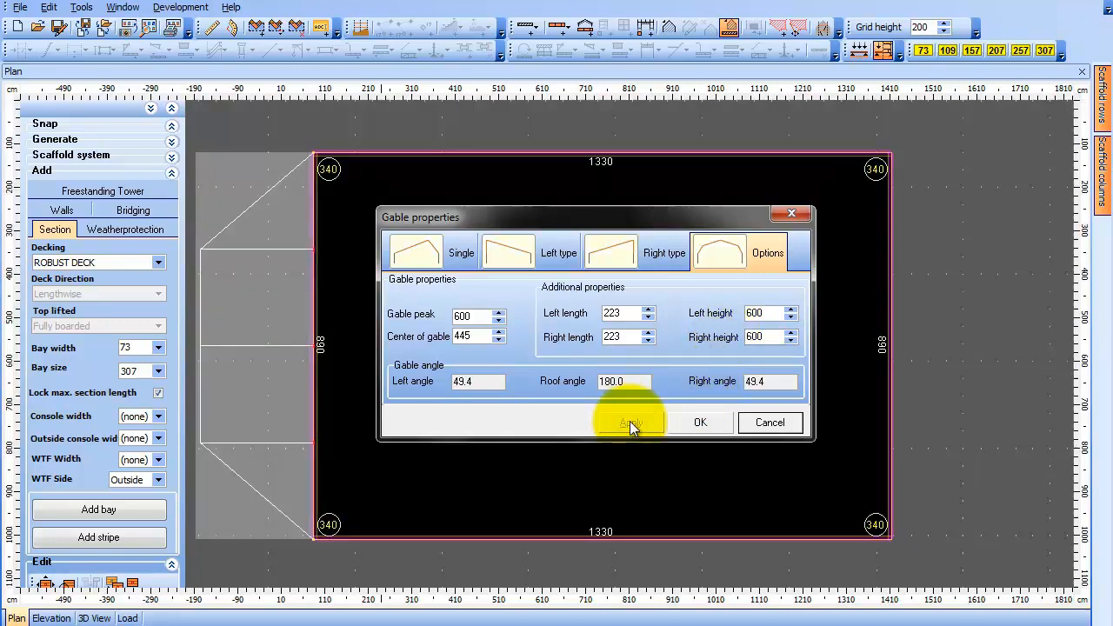
{"action": "left_click", "coordinate": [700, 424]}
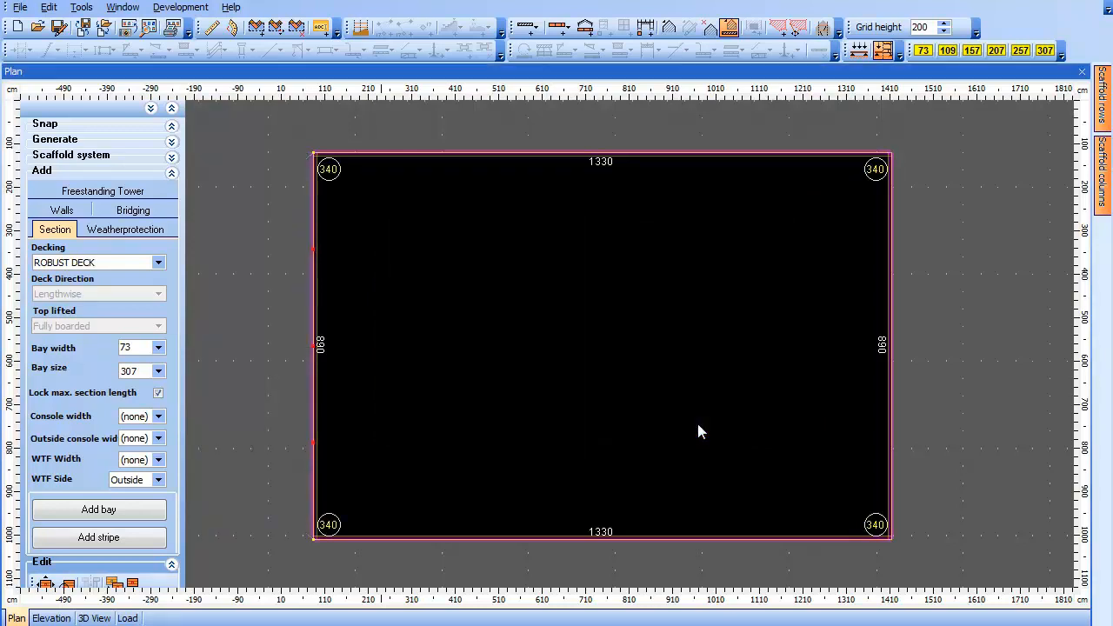
Copy the gable from the left-hand 890 cm wall onto the opposite 890 cm wall, aligned to the wall's corners
{"action": "right_click", "coordinate": [315, 224]}
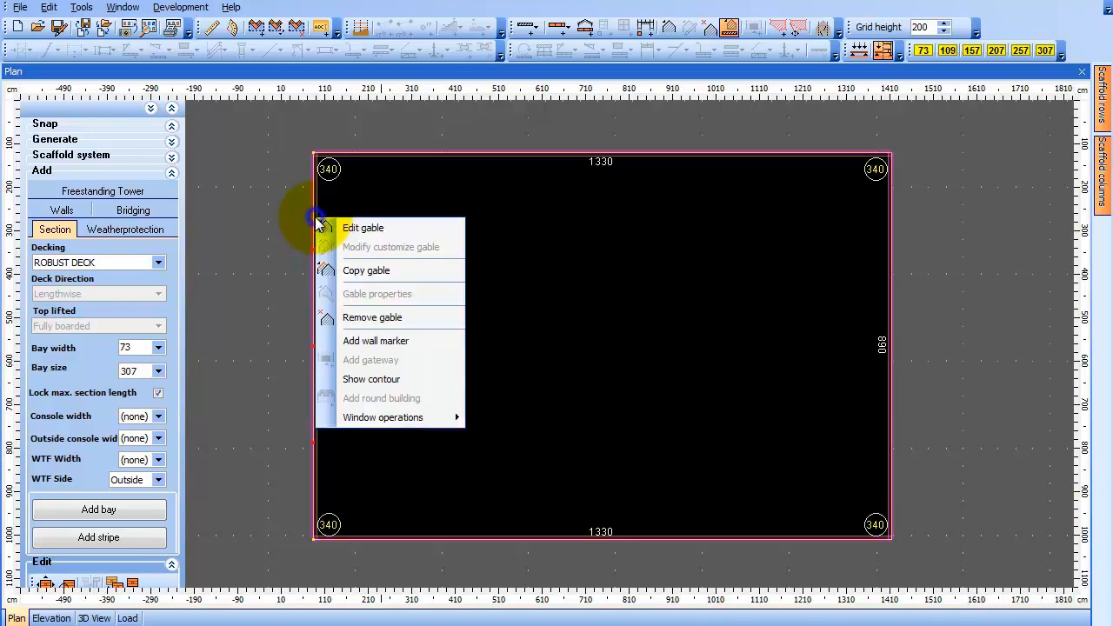
{"action": "left_click", "coordinate": [430, 271]}
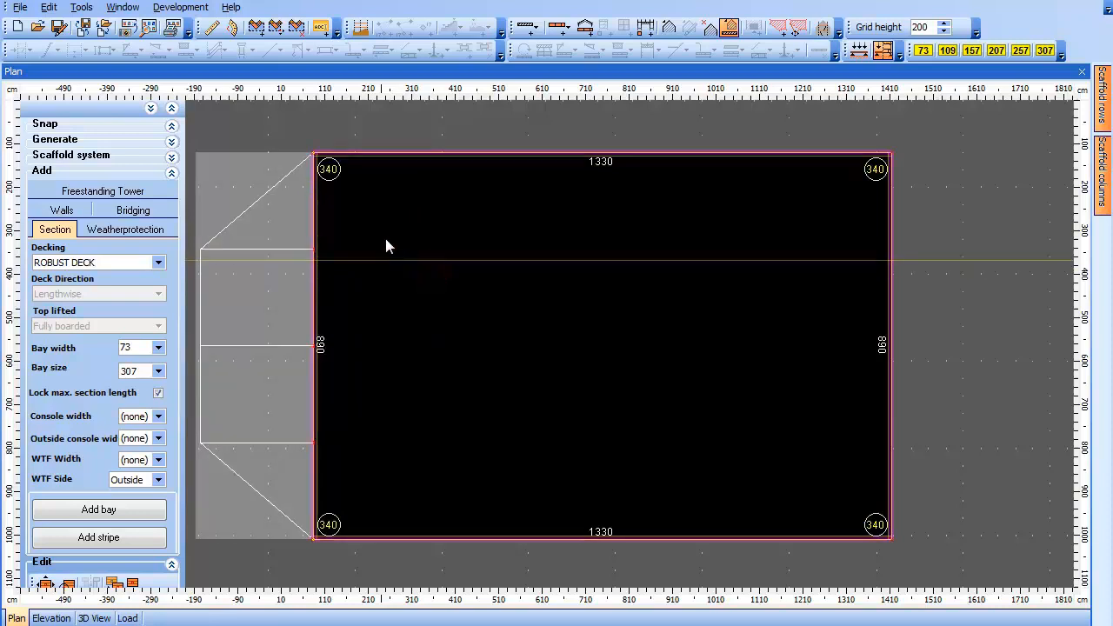
{"action": "left_click", "coordinate": [316, 152]}
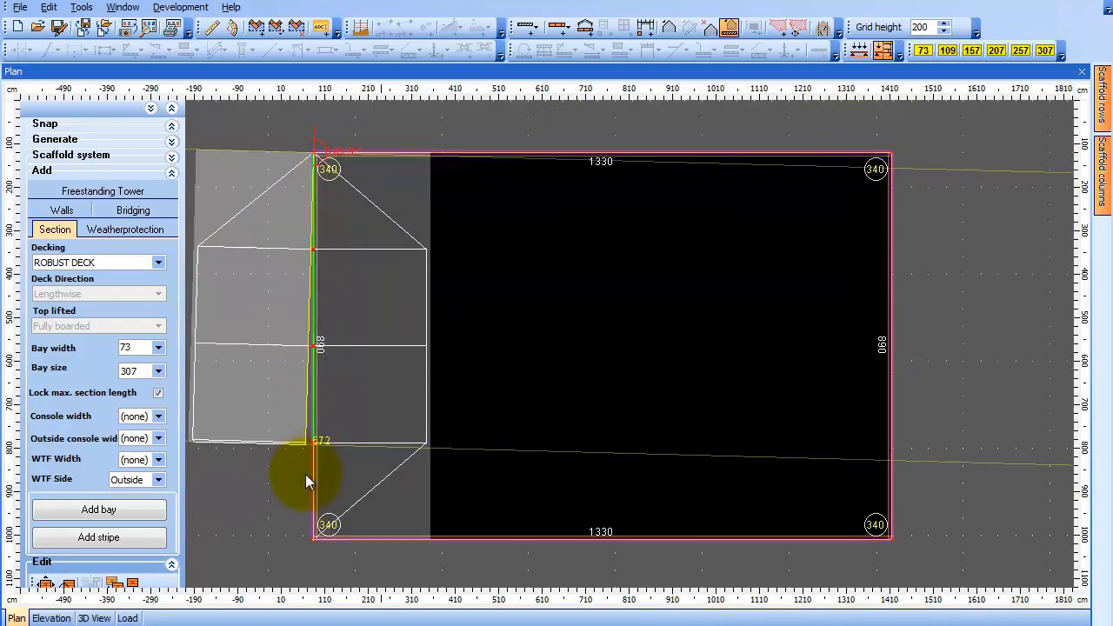
{"action": "left_click", "coordinate": [314, 541]}
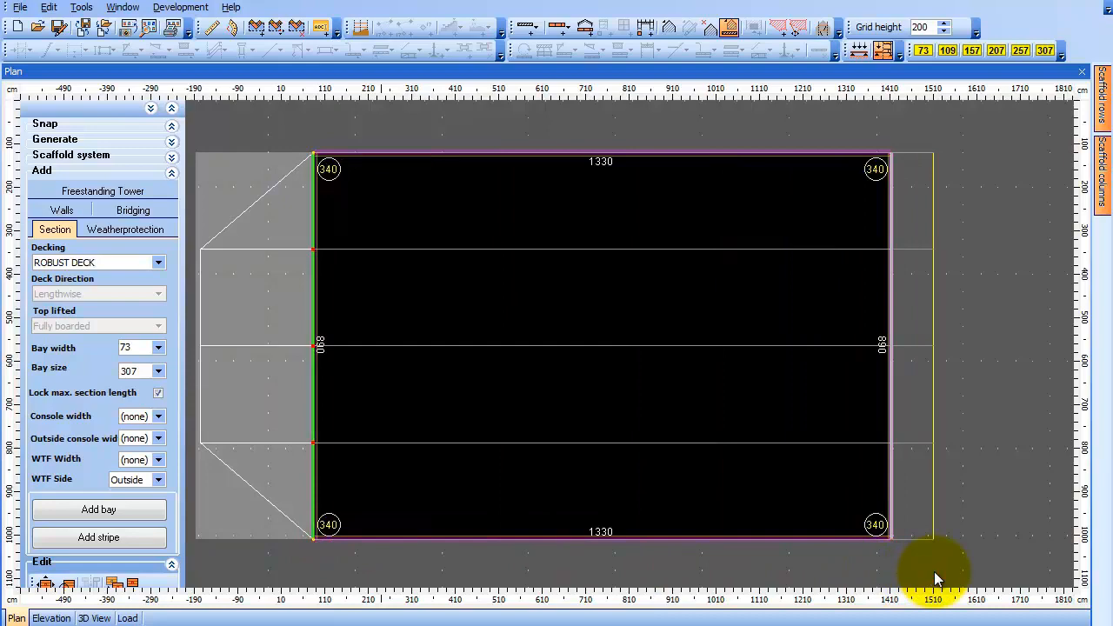
{"action": "key", "text": "Return"}
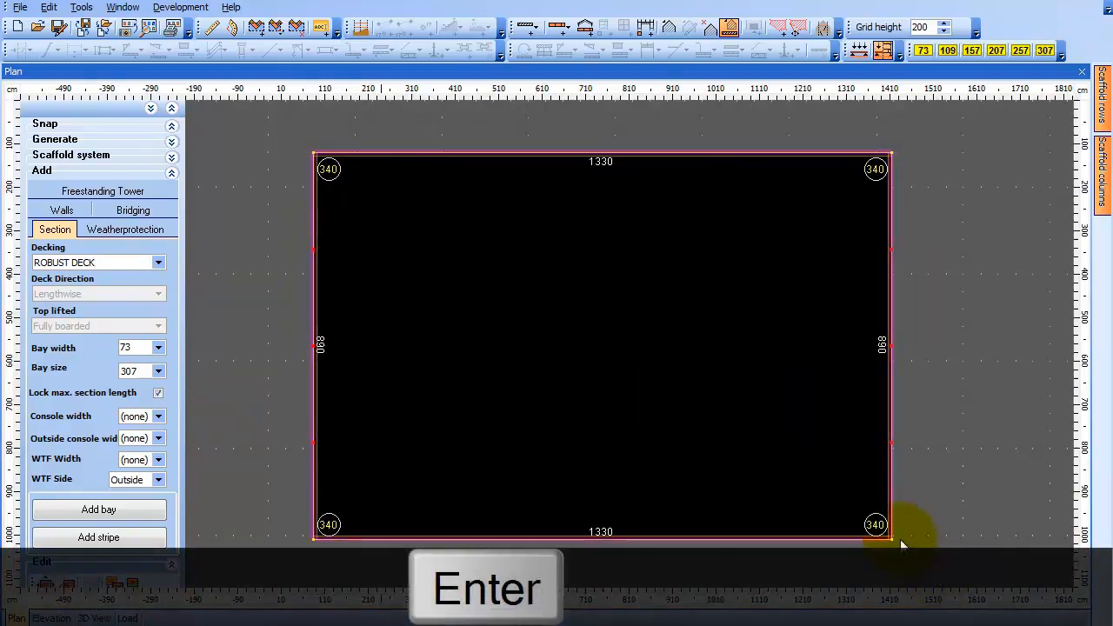
Add a roof over the gabled building using the proposed roof segments, and check the house in 3D
{"action": "middle_click_drag", "start_coordinate": [943, 513], "coordinate": [945, 504]}
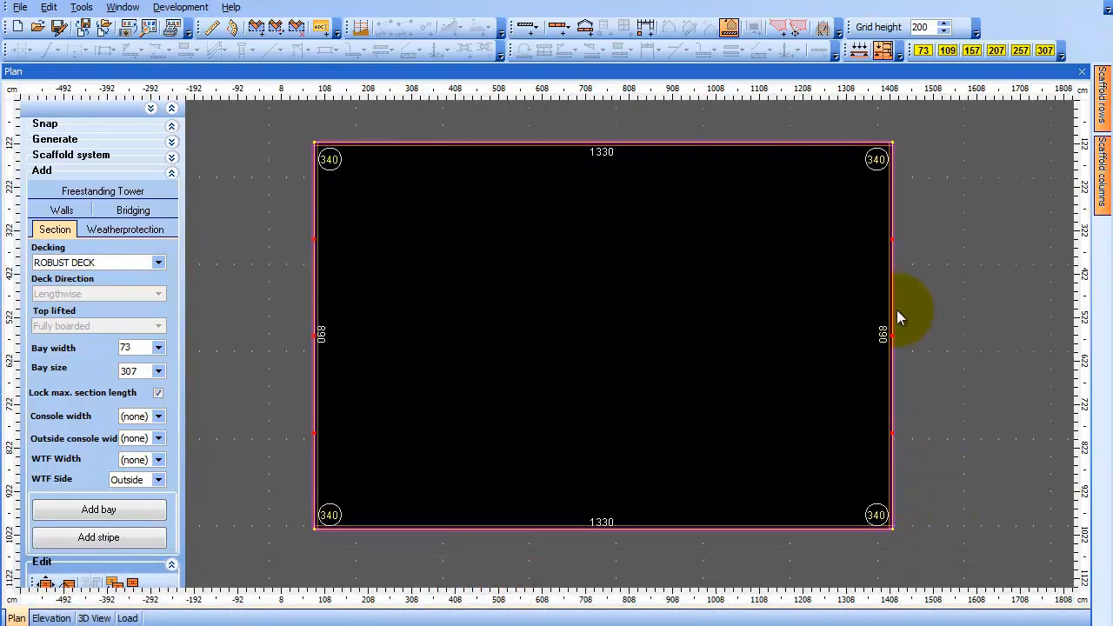
{"action": "right_click", "coordinate": [574, 246]}
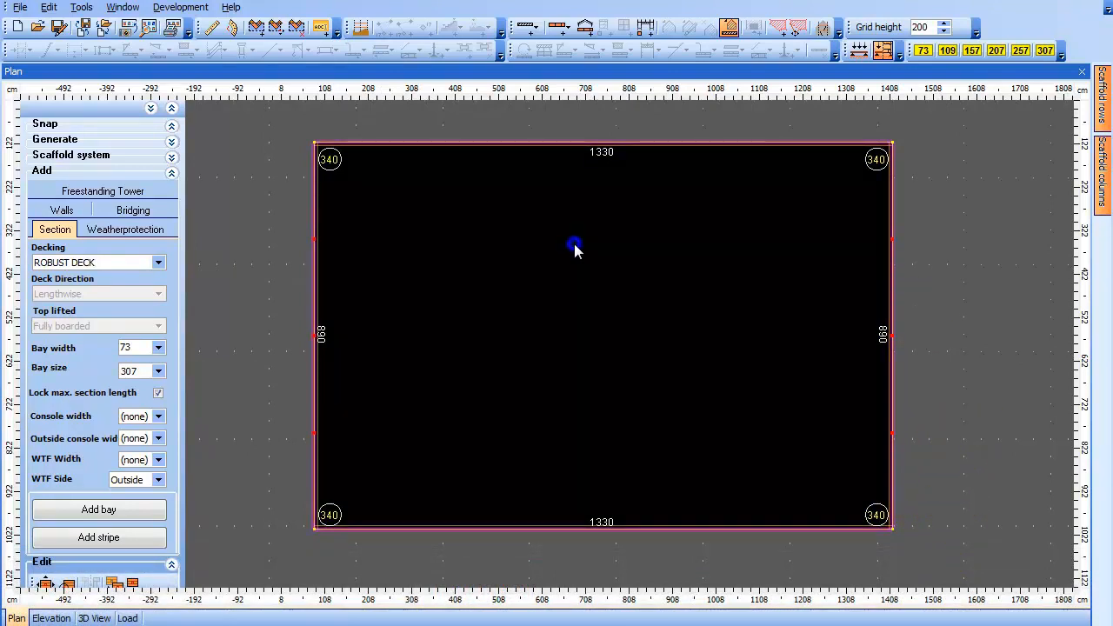
{"action": "mouse_move", "coordinate": [691, 383]}
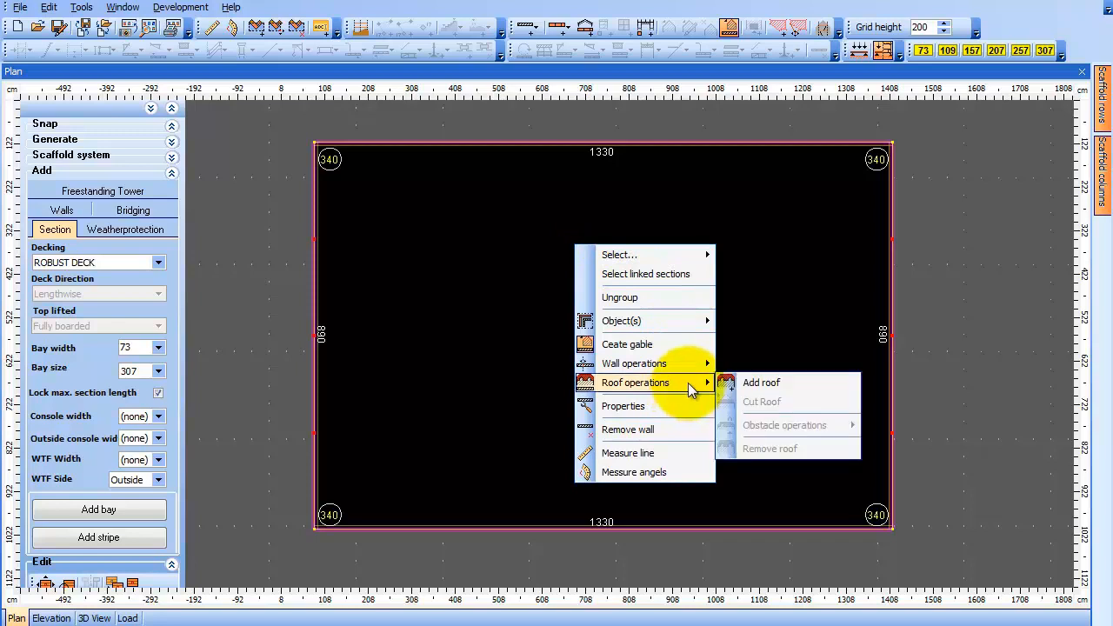
{"action": "left_click", "coordinate": [782, 385]}
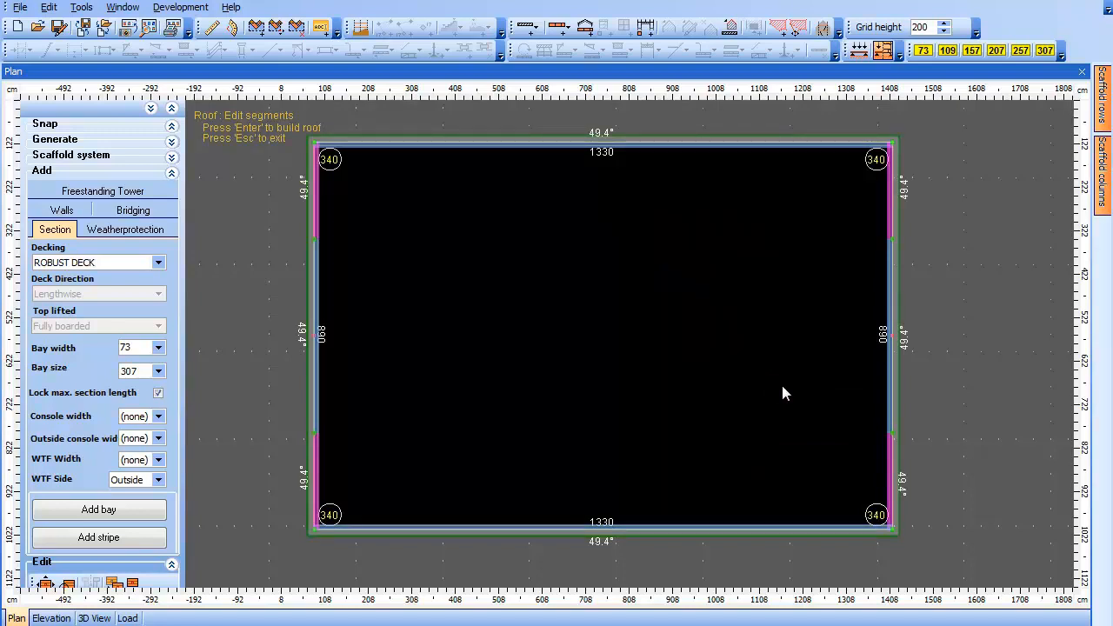
{"action": "right_click", "coordinate": [782, 387]}
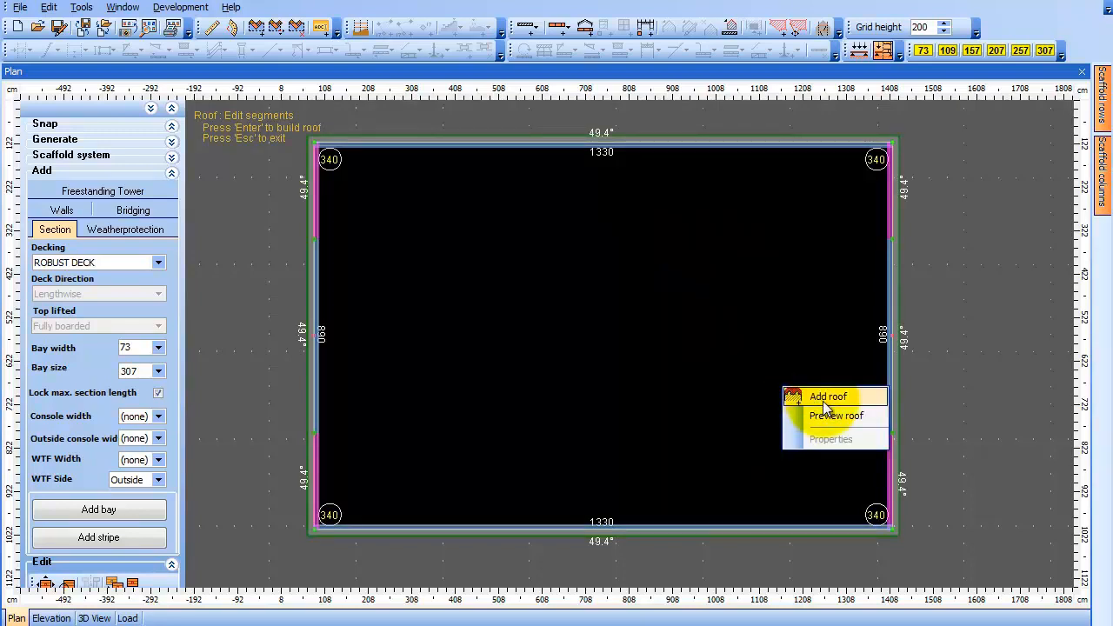
{"action": "left_click", "coordinate": [822, 398]}
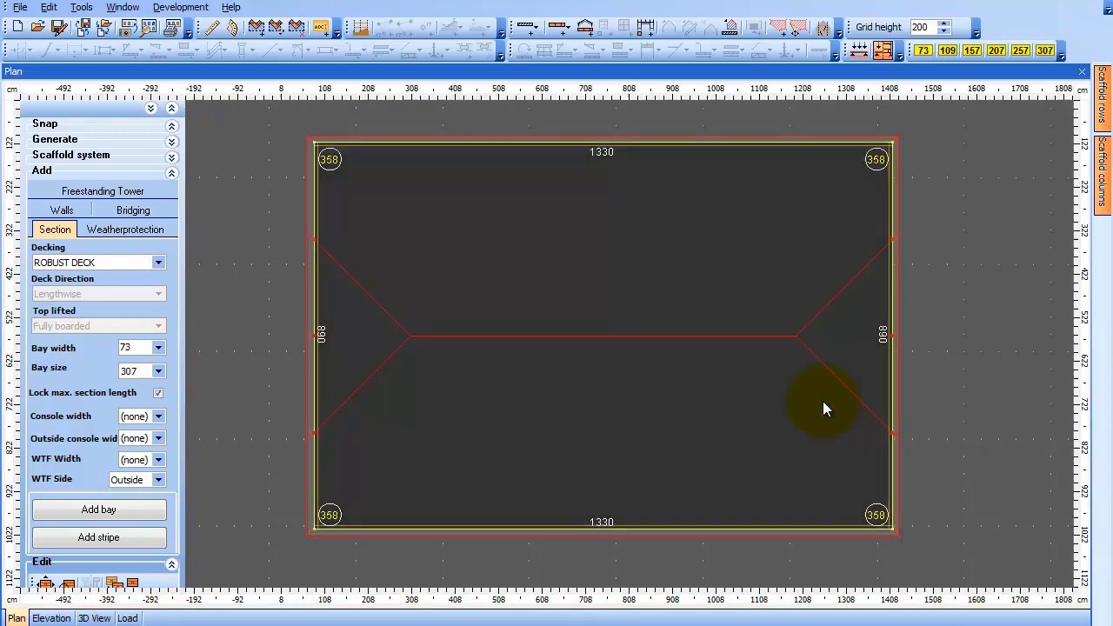
{"action": "left_click", "coordinate": [101, 617]}
{"action": "left_click_drag", "start_coordinate": [446, 534], "coordinate": [433, 558]}
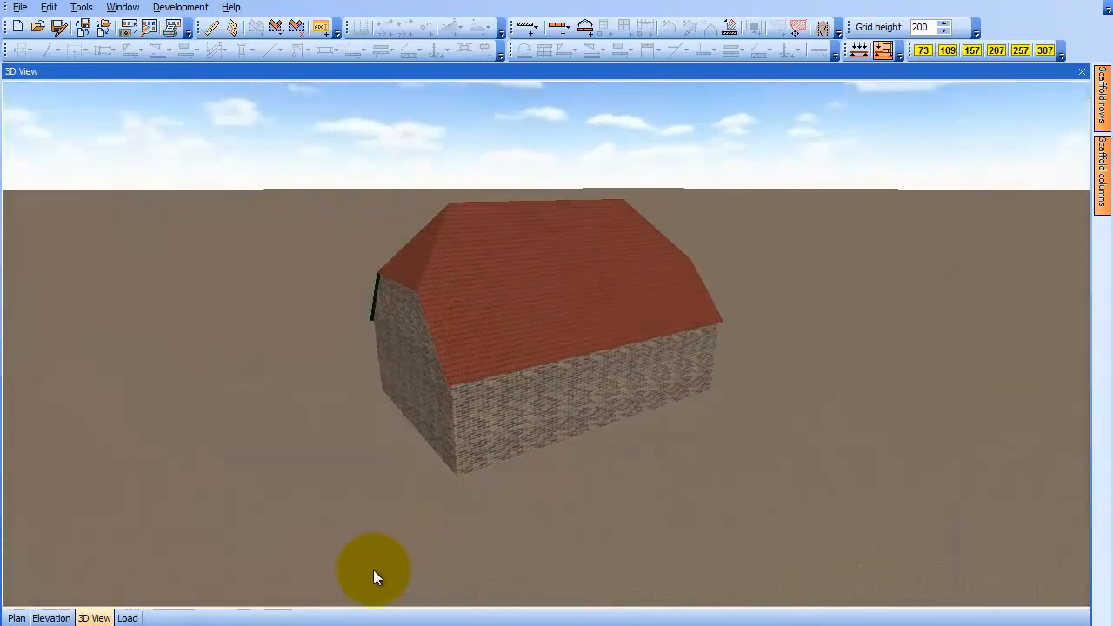
Start a second building in the plan with a 280 cm wall running outward from the house's upper right corner
{"action": "left_click", "coordinate": [16, 617]}
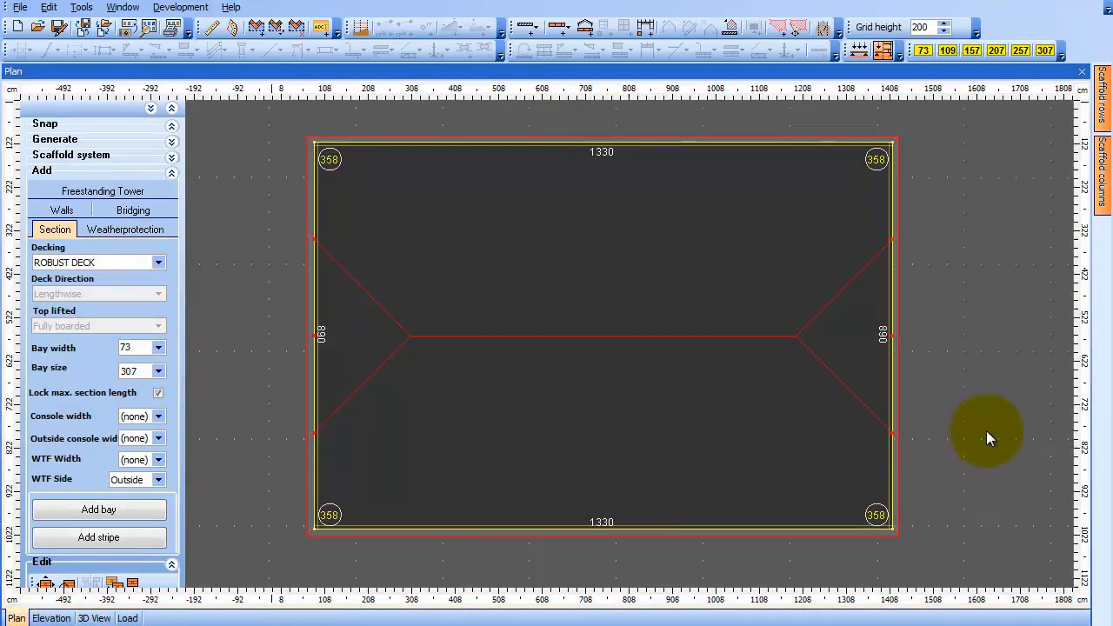
{"action": "middle_click_drag", "start_coordinate": [990, 414], "coordinate": [739, 443]}
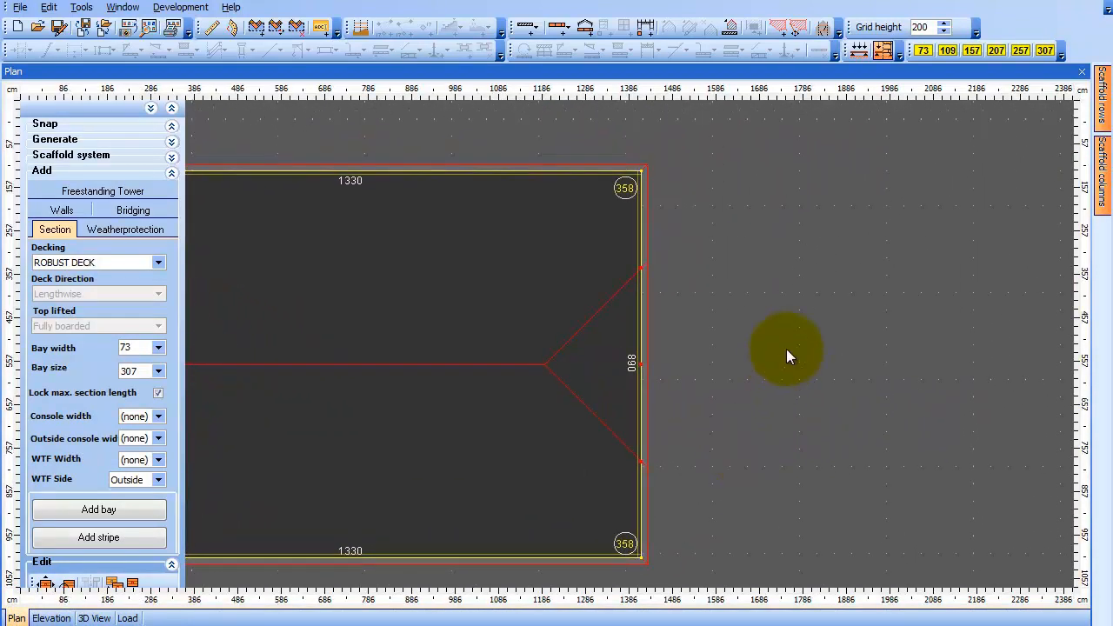
{"action": "right_click", "coordinate": [762, 201]}
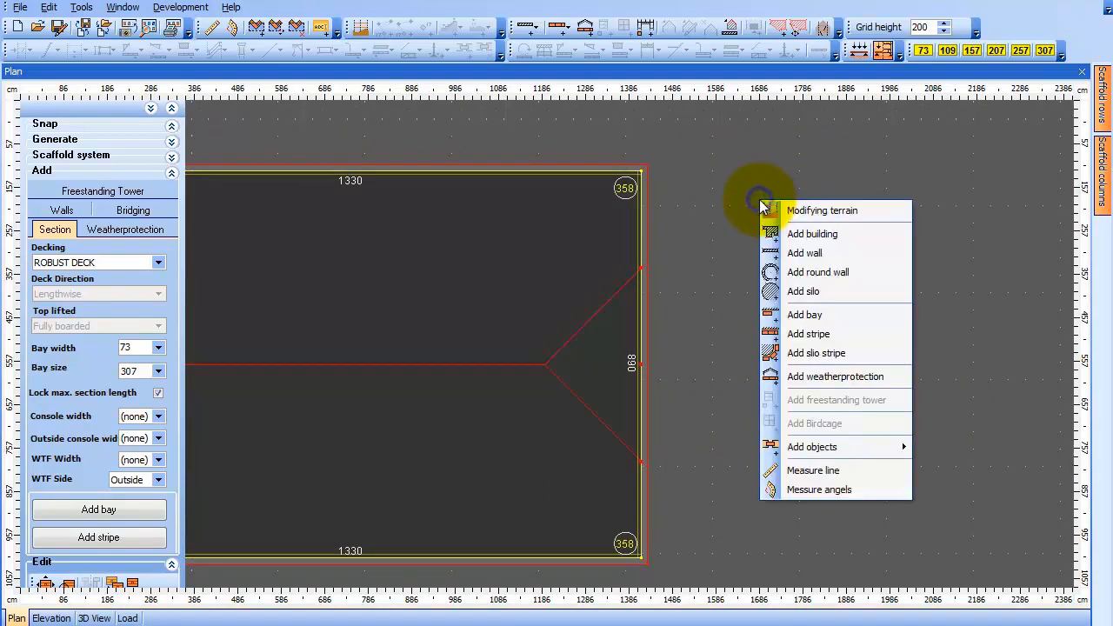
{"action": "left_click", "coordinate": [819, 233]}
{"action": "left_click", "coordinate": [642, 171]}
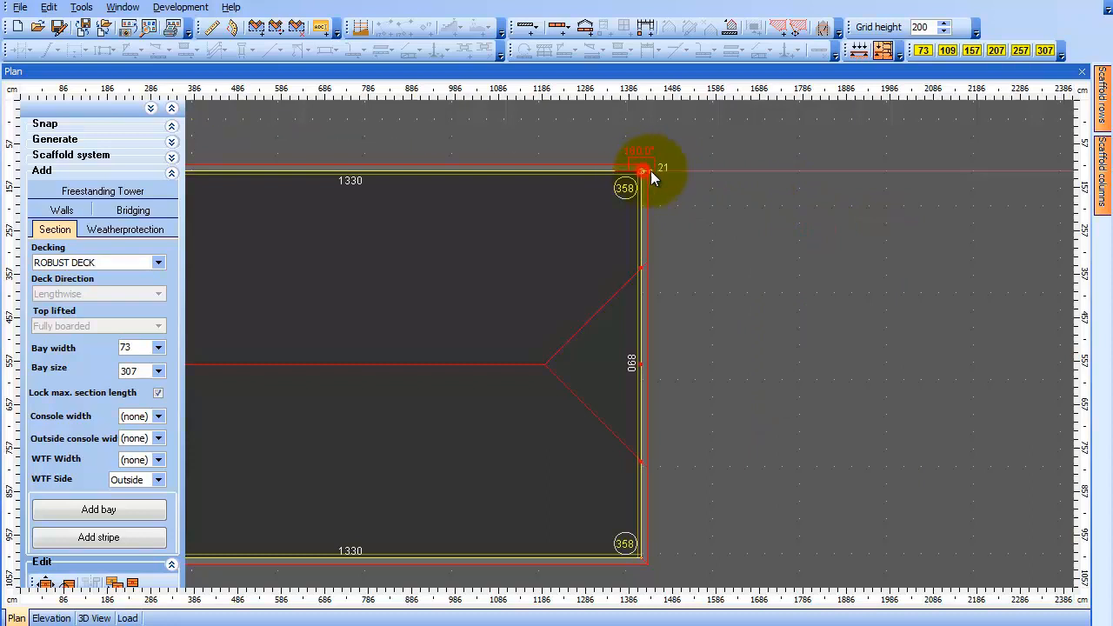
{"action": "key", "text": "z"}
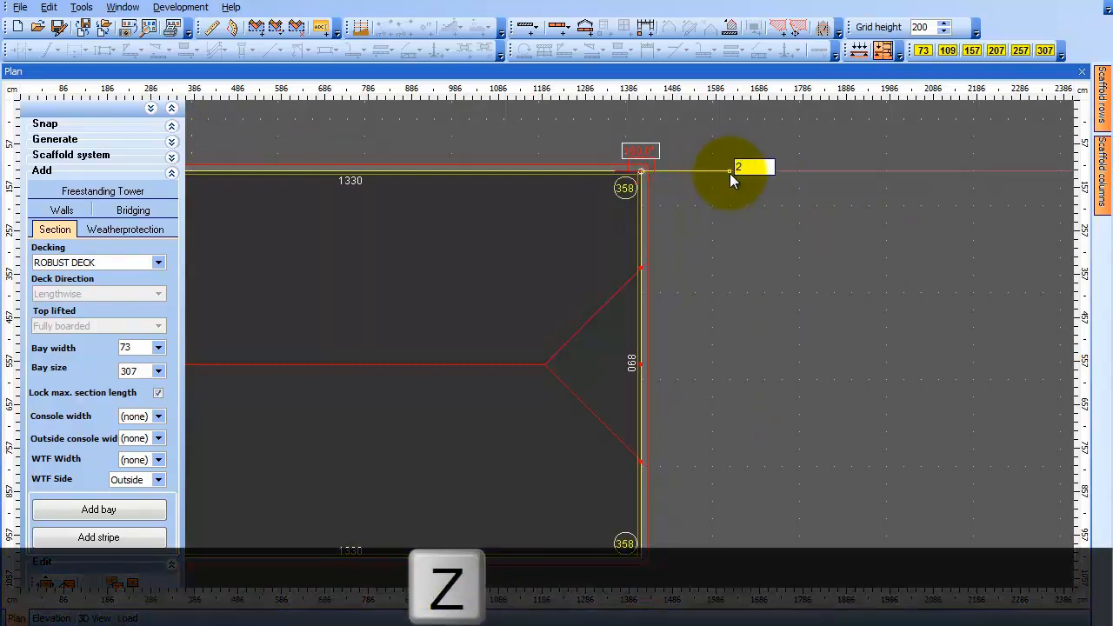
{"action": "type", "text": "280"}
{"action": "key", "text": "Return"}
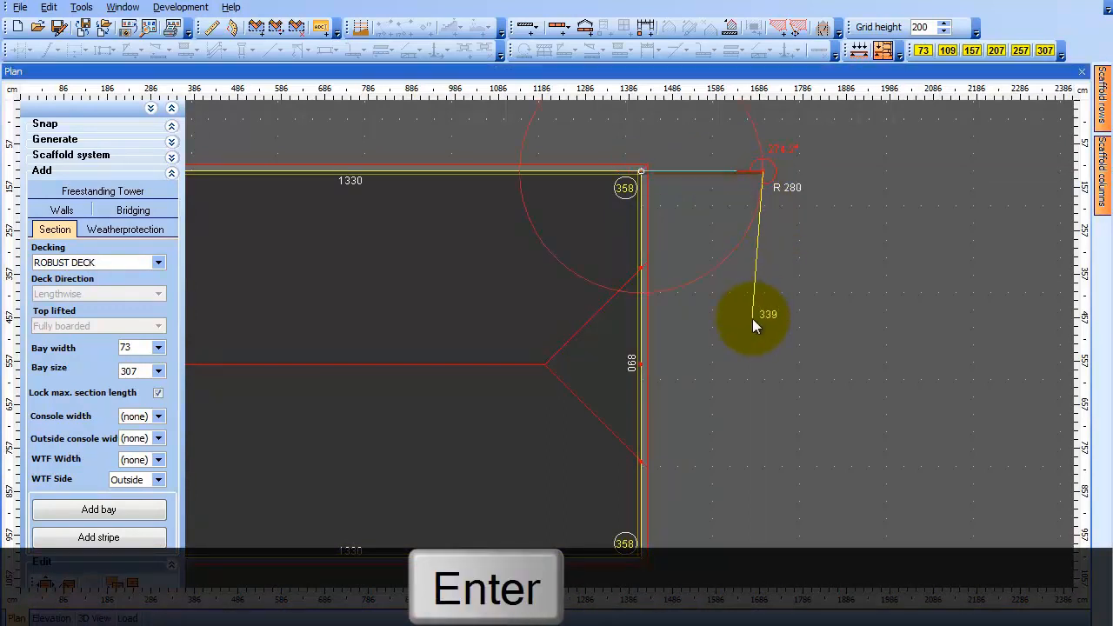
Add a perpendicular 570 cm wall and close the annex outline as a rectangle against the house's right-hand wall
{"action": "key", "text": "z"}
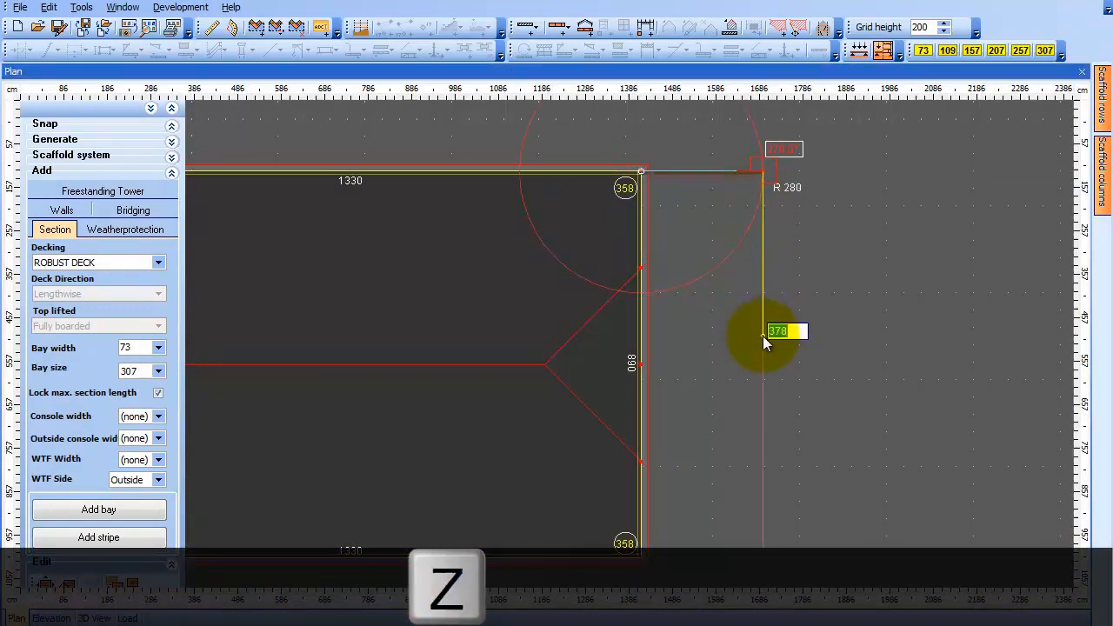
{"action": "type", "text": "570"}
{"action": "key", "text": "Return"}
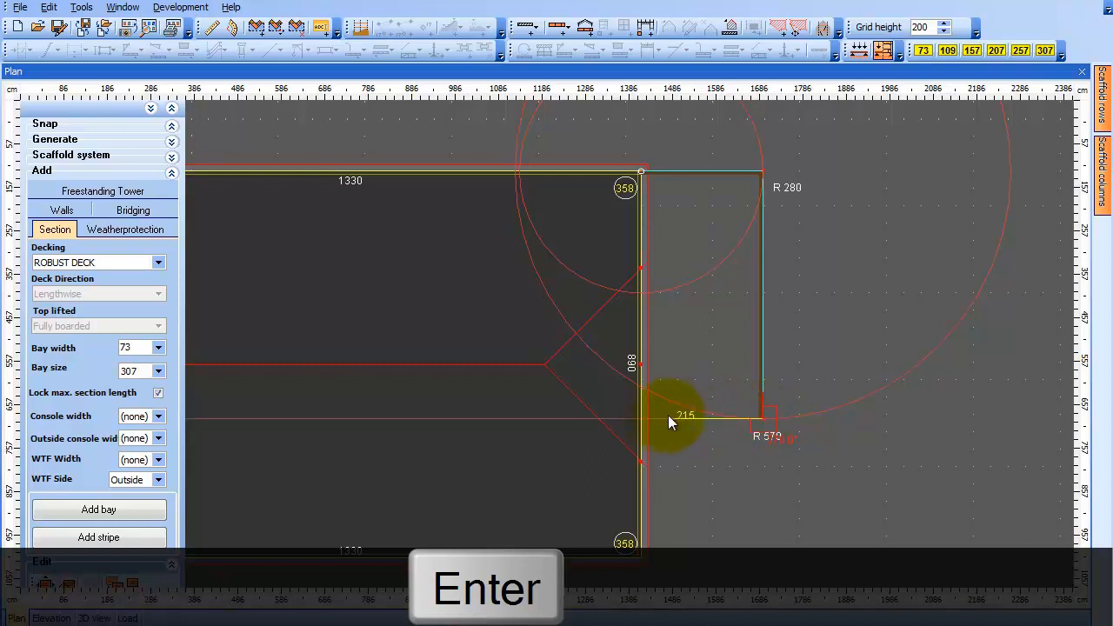
{"action": "left_click", "coordinate": [642, 419]}
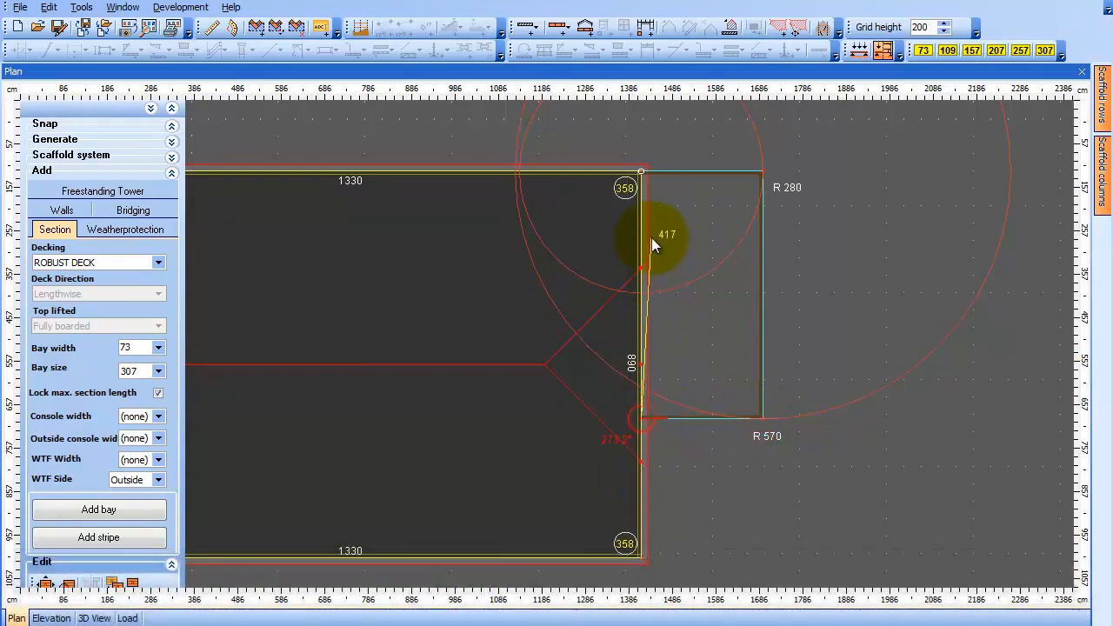
{"action": "left_click", "coordinate": [642, 171]}
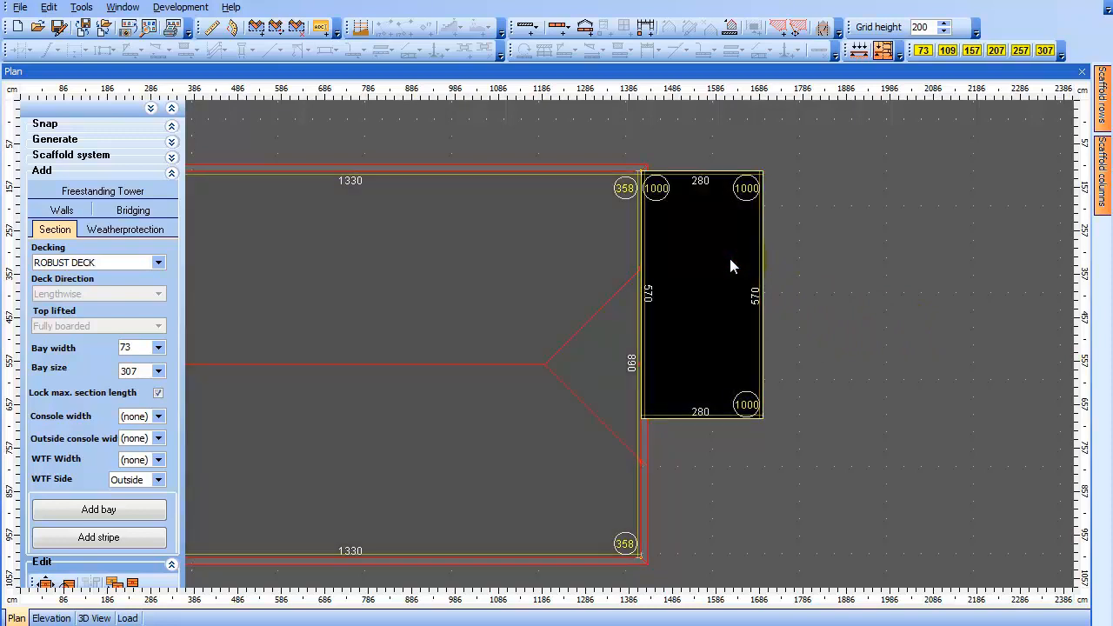
Set the annex's wall height to 200 cm and check the house with its annex in 3D
{"action": "right_click", "coordinate": [730, 267]}
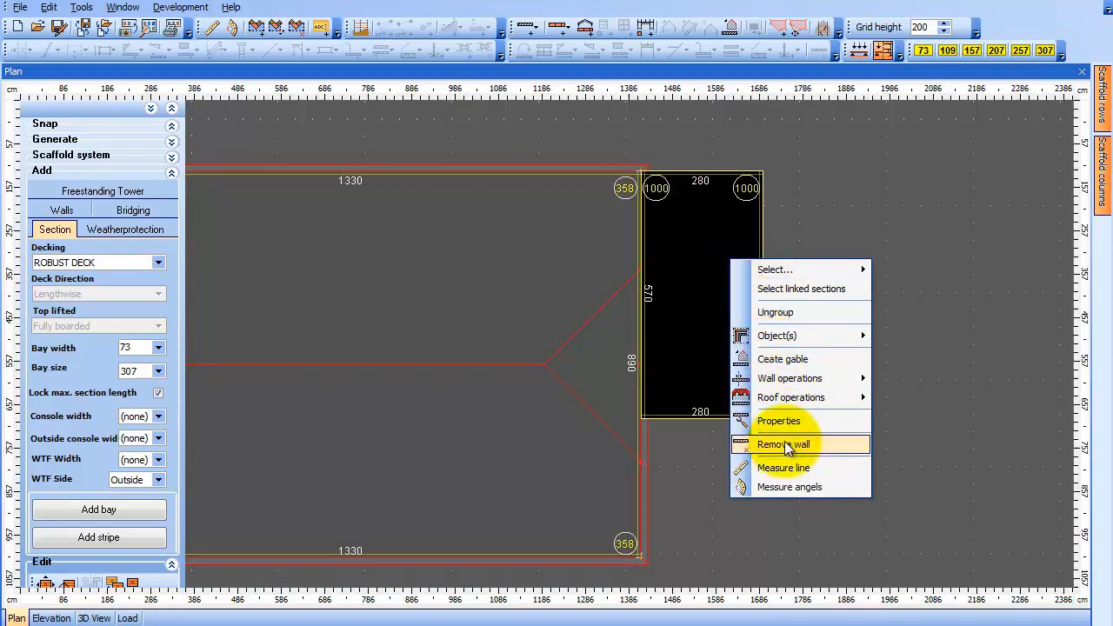
{"action": "left_click", "coordinate": [778, 421]}
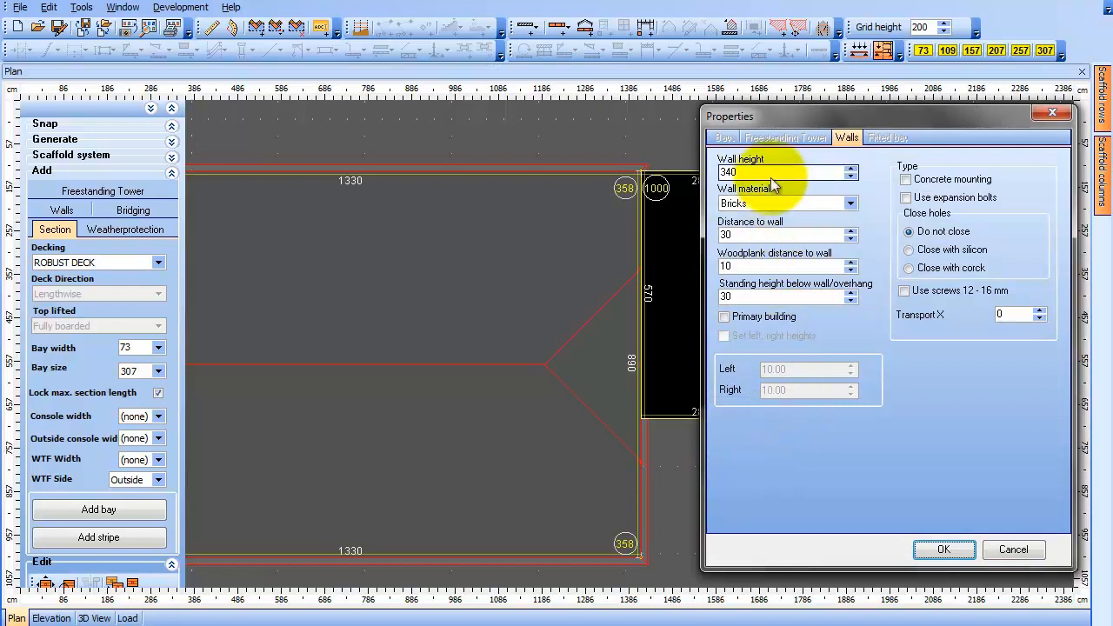
{"action": "left_click_drag", "start_coordinate": [771, 180], "coordinate": [715, 177]}
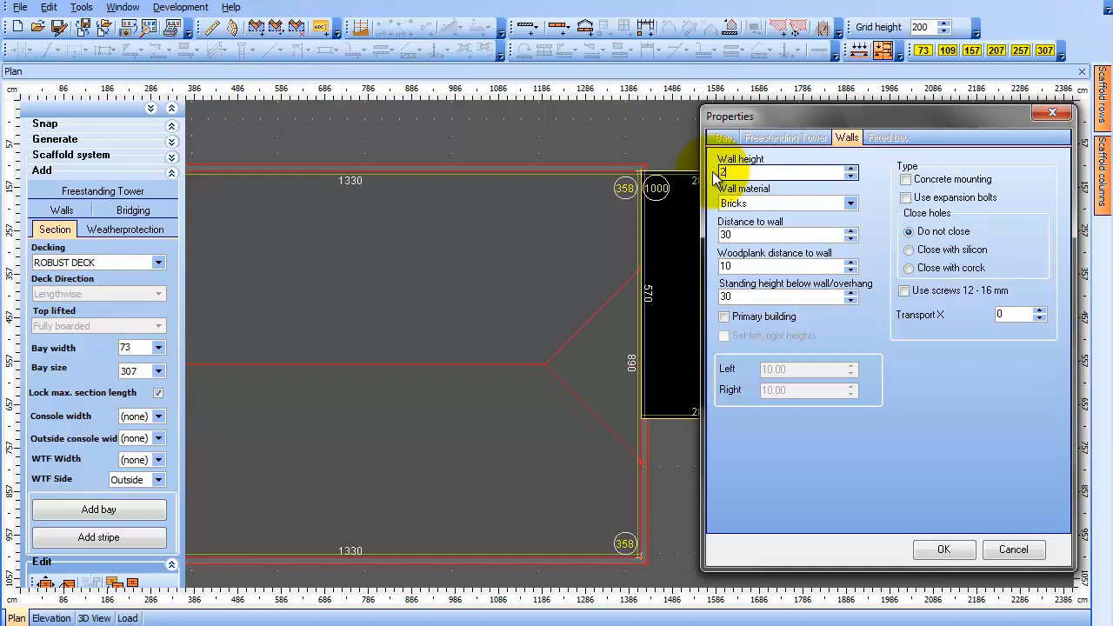
{"action": "type", "text": "200"}
{"action": "left_click", "coordinate": [921, 548]}
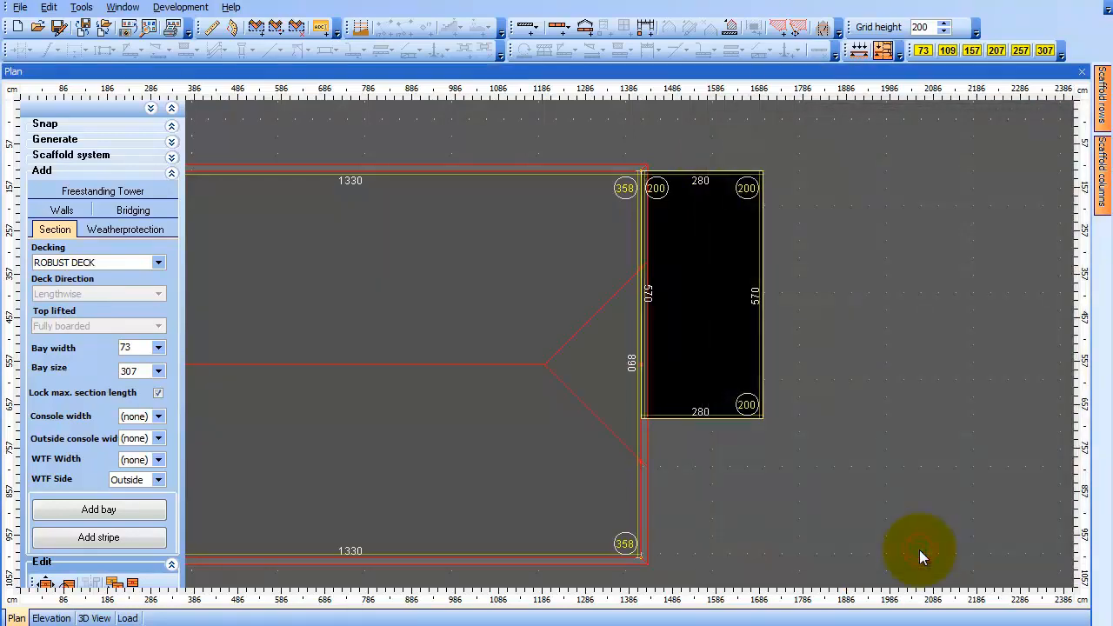
{"action": "middle_click_drag", "start_coordinate": [743, 497], "coordinate": [834, 484]}
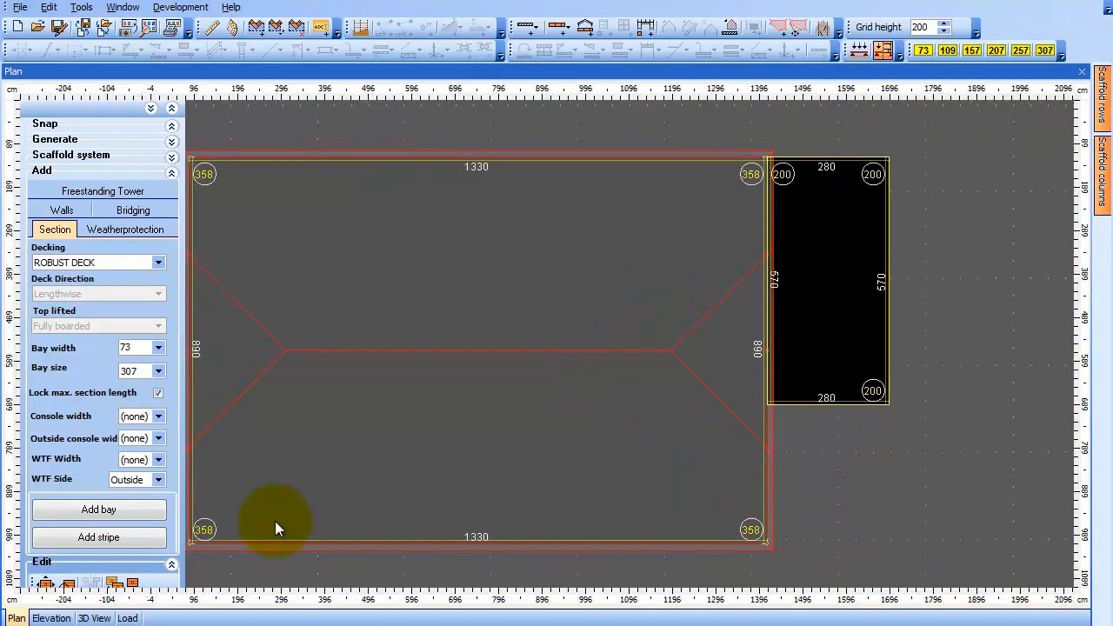
{"action": "left_click", "coordinate": [95, 617]}
{"action": "left_click_drag", "start_coordinate": [763, 455], "coordinate": [500, 457]}
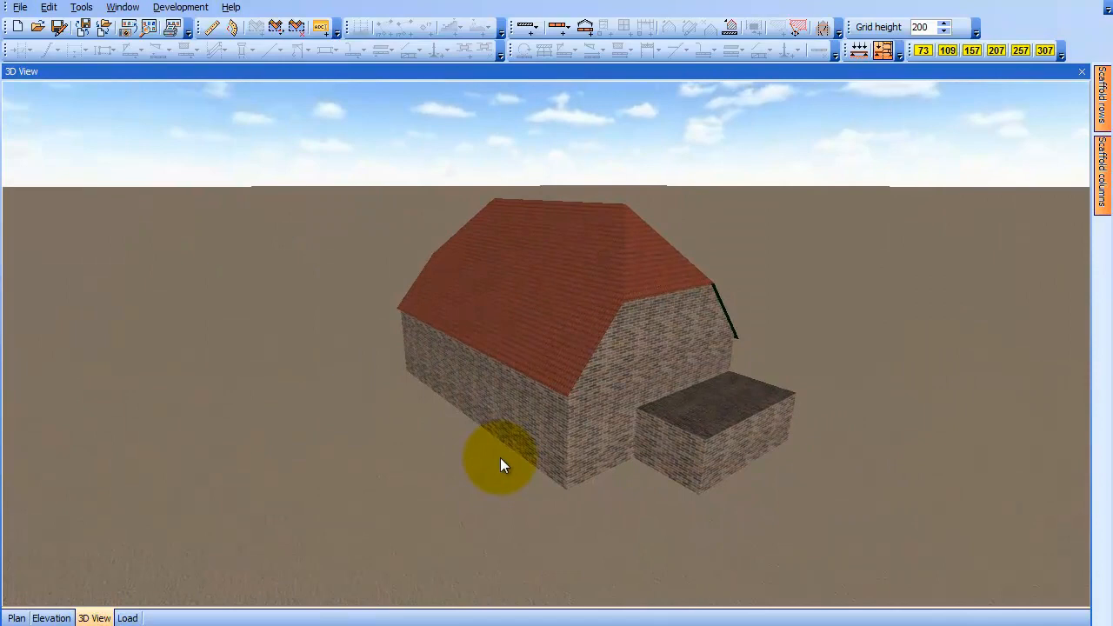
Return to the plan view and start editing the terrain around the house
{"action": "left_click", "coordinate": [16, 618]}
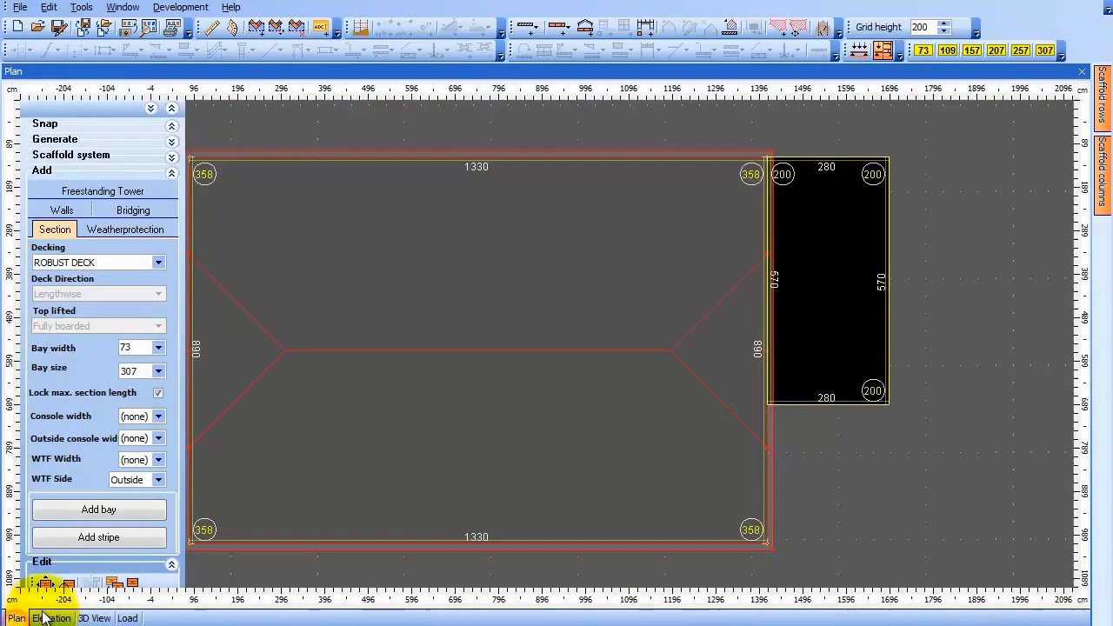
{"action": "scroll", "coordinate": [870, 463], "scroll_direction": "down", "scroll_amount": 3}
{"action": "left_click_drag", "start_coordinate": [843, 470], "coordinate": [899, 461]}
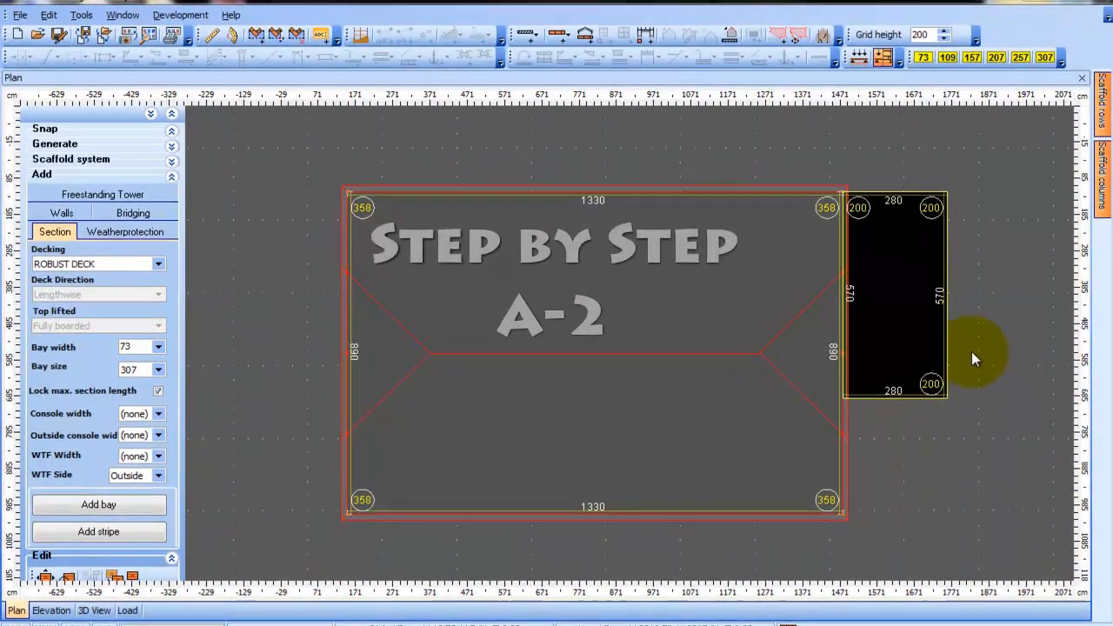
{"action": "left_click_drag", "start_coordinate": [978, 263], "coordinate": [1001, 420]}
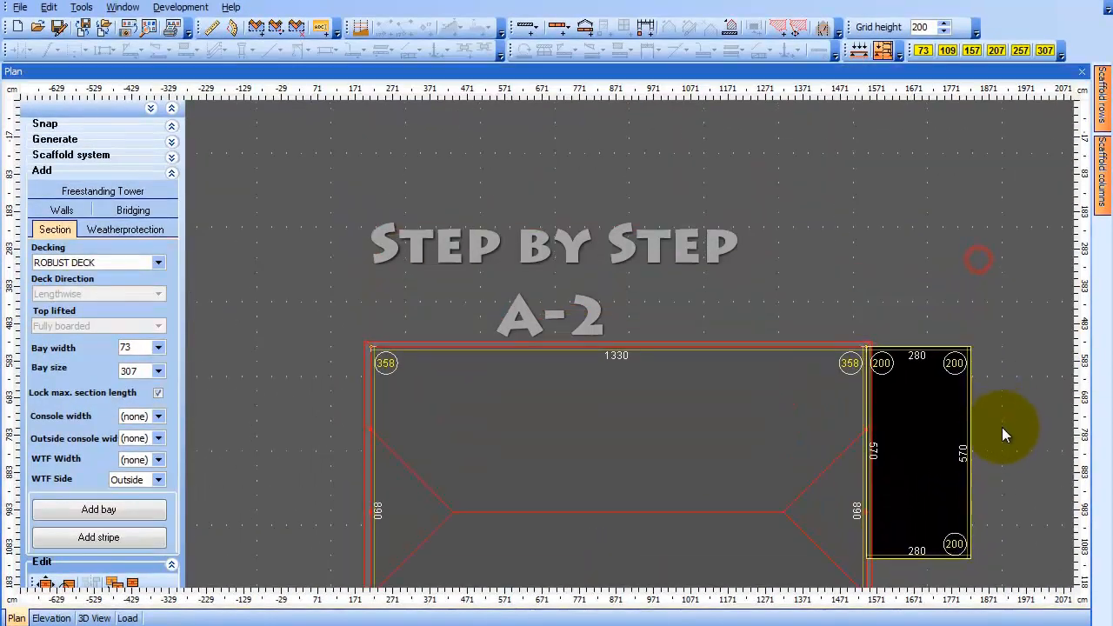
{"action": "right_click", "coordinate": [507, 235]}
{"action": "left_click", "coordinate": [569, 242]}
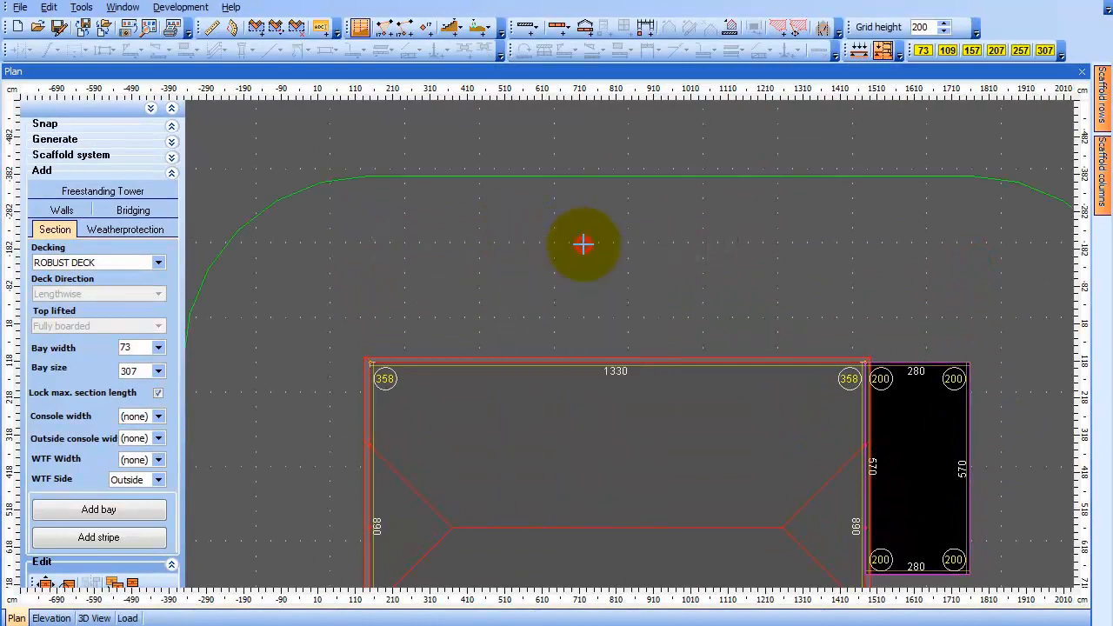
Add a staircase terrain object about 302 cm long and 200 cm wide along the outside of the house's upper wall
{"action": "right_click", "coordinate": [582, 244]}
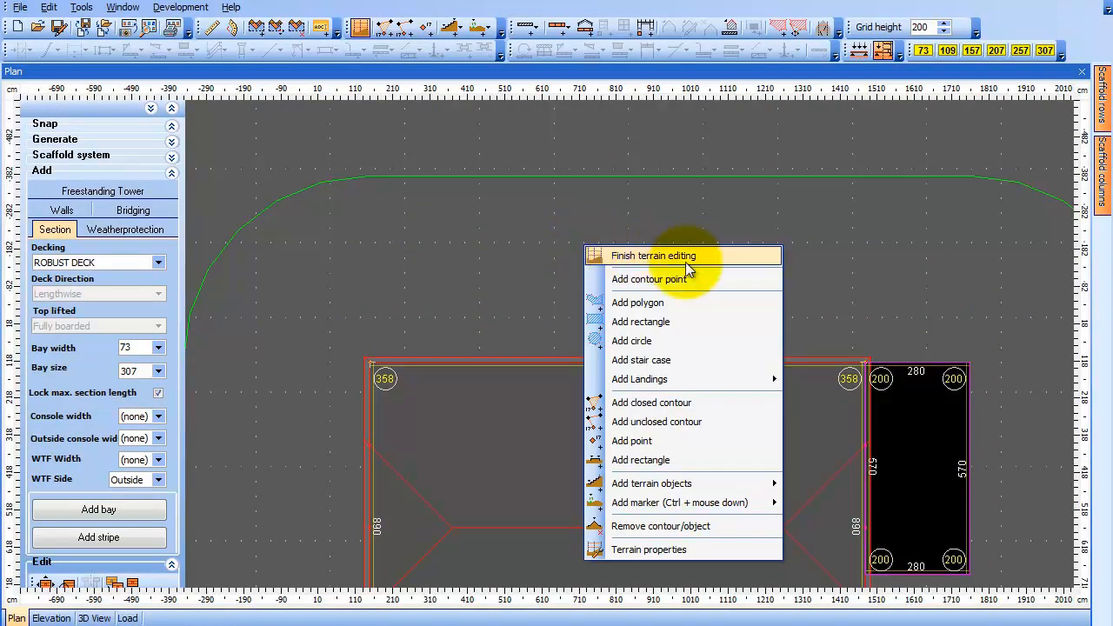
{"action": "mouse_move", "coordinate": [715, 486]}
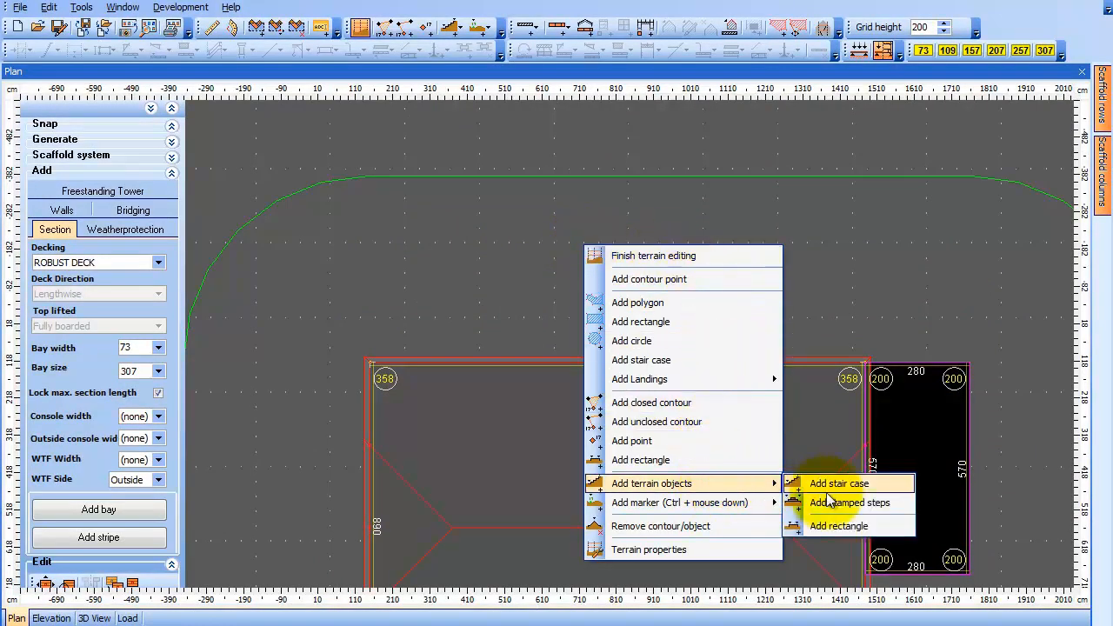
{"action": "left_click", "coordinate": [898, 492]}
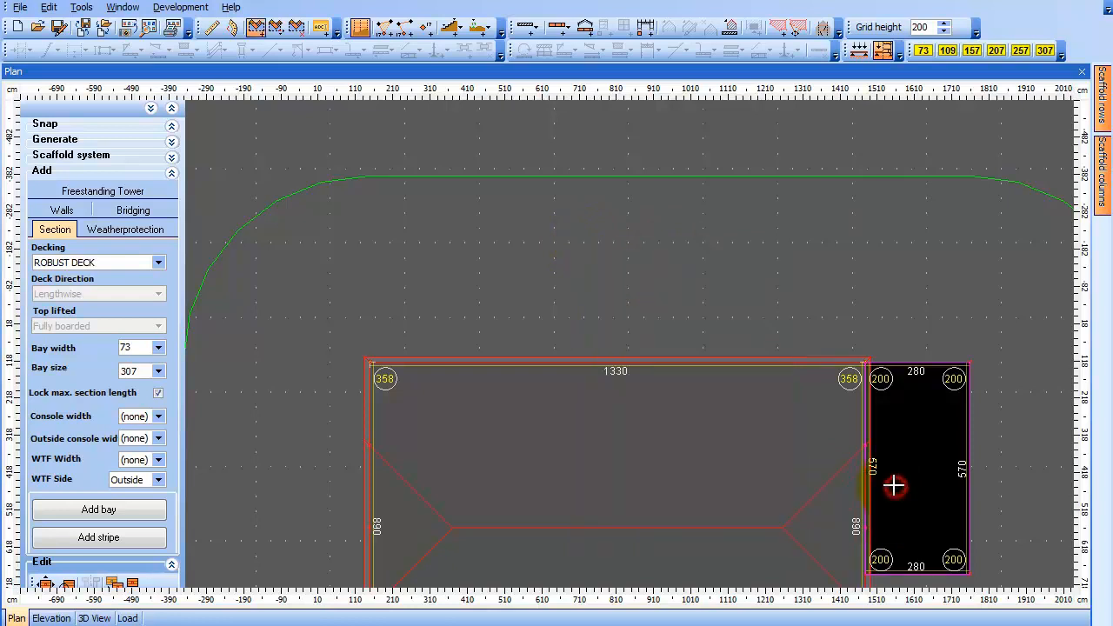
{"action": "left_click", "coordinate": [464, 363]}
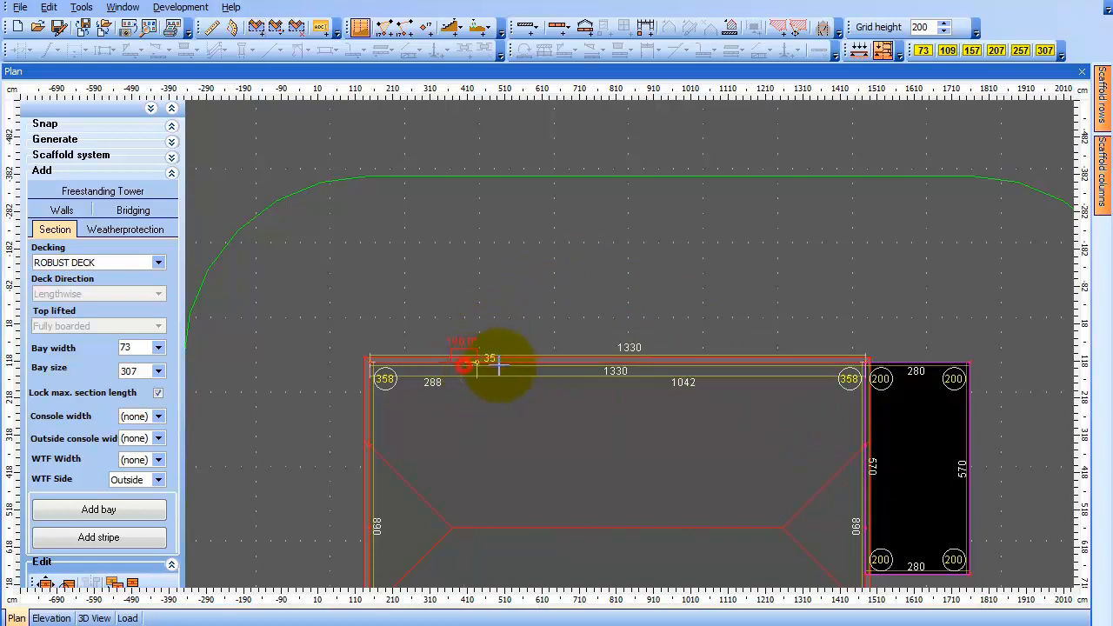
{"action": "left_click", "coordinate": [578, 370]}
{"action": "left_click", "coordinate": [586, 287]}
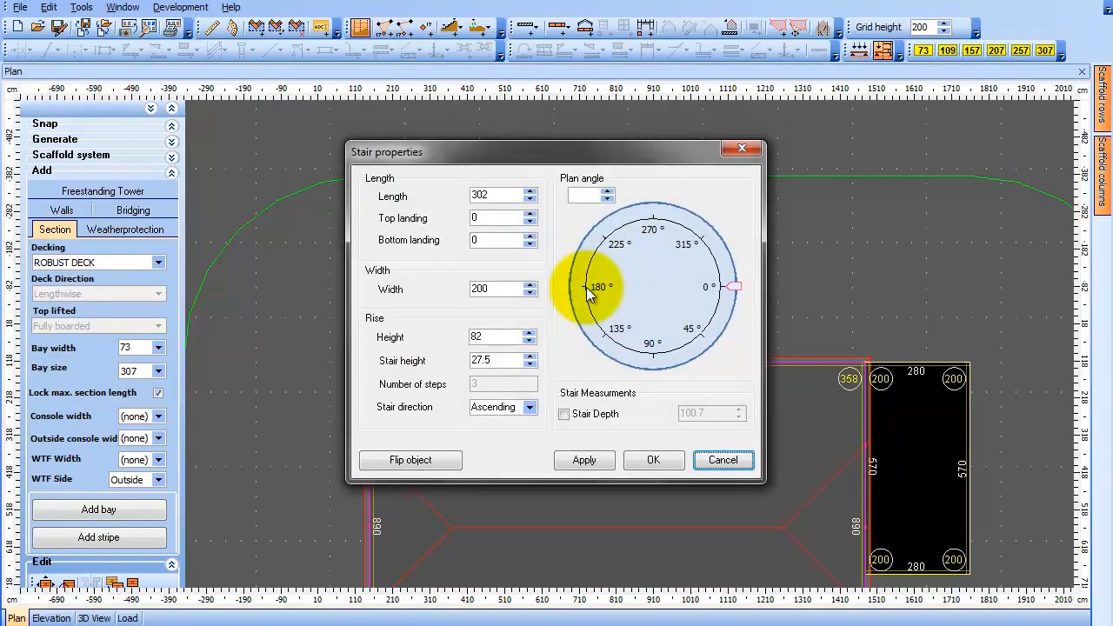
Set the staircase's length to 310 cm and its width to 100 cm
{"action": "double_click", "coordinate": [505, 194]}
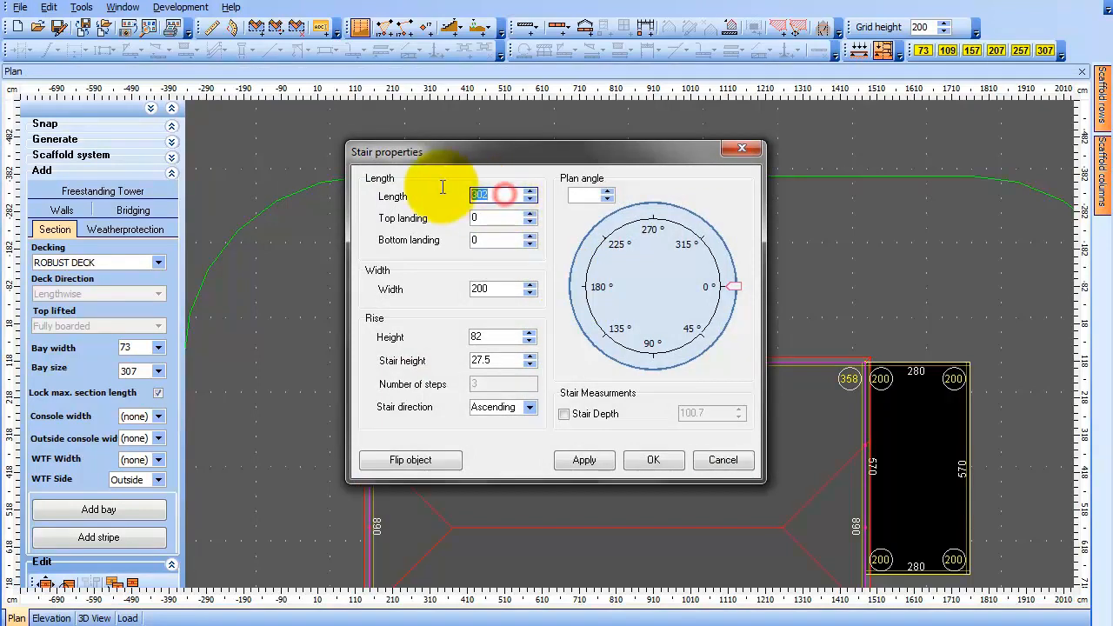
{"action": "type", "text": "3"}
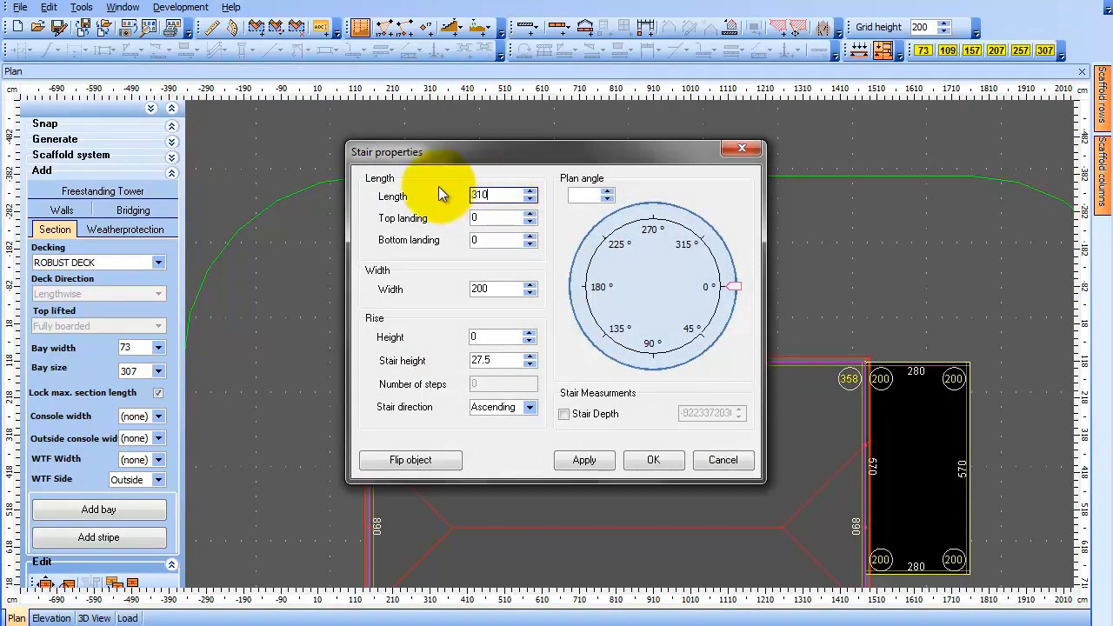
{"action": "type", "text": "10"}
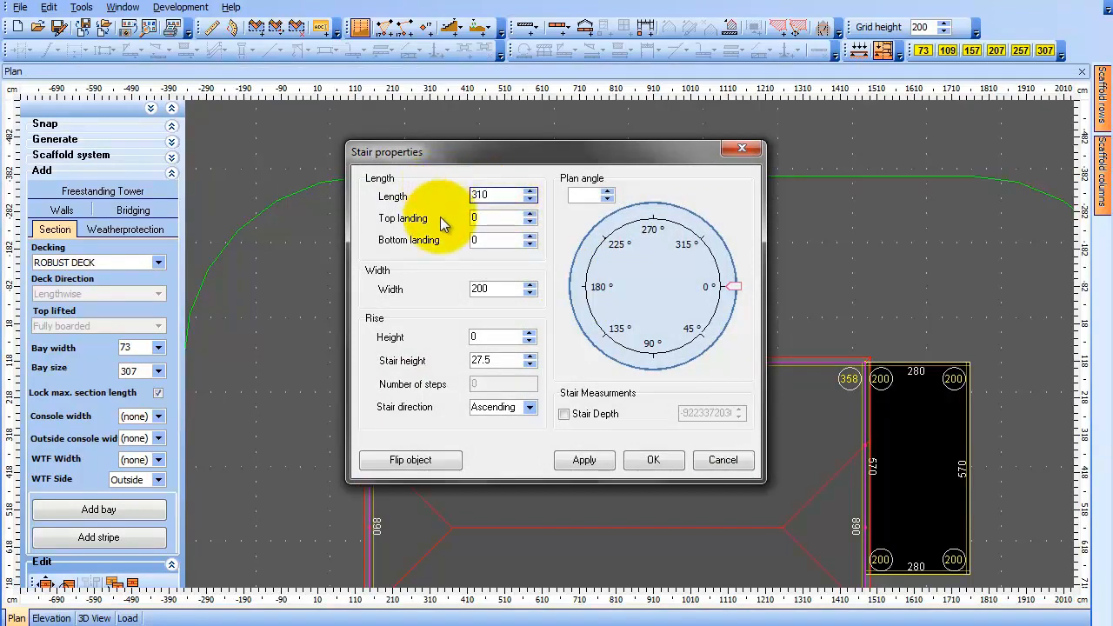
{"action": "double_click", "coordinate": [504, 290]}
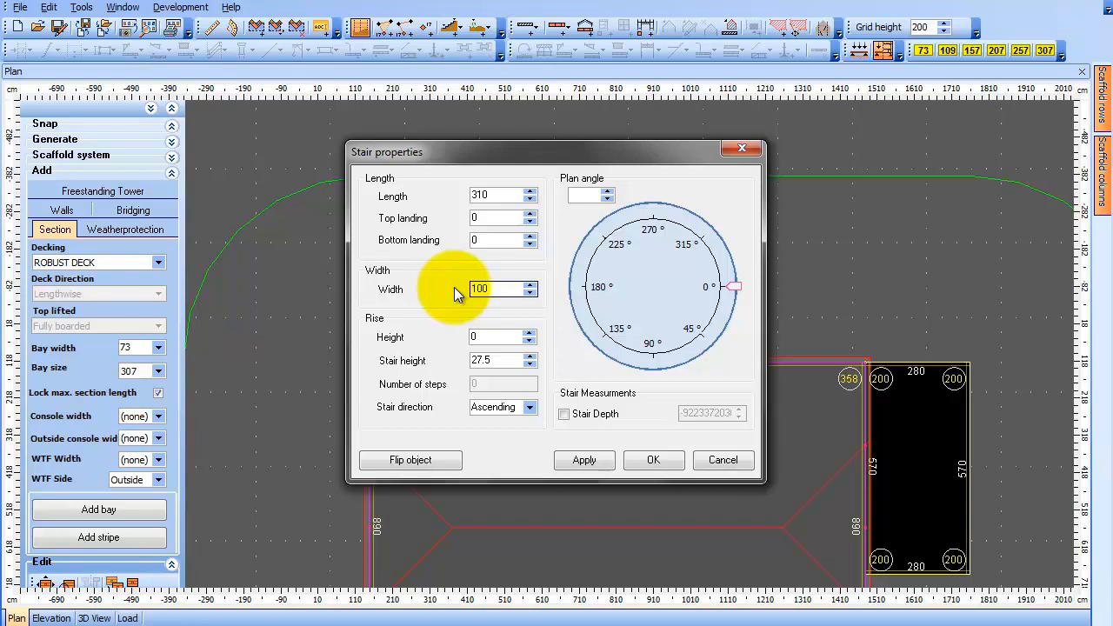
Give the staircase a stair height of 30 cm, a total height of 150 cm and a descending direction, and apply the properties
{"action": "double_click", "coordinate": [506, 360]}
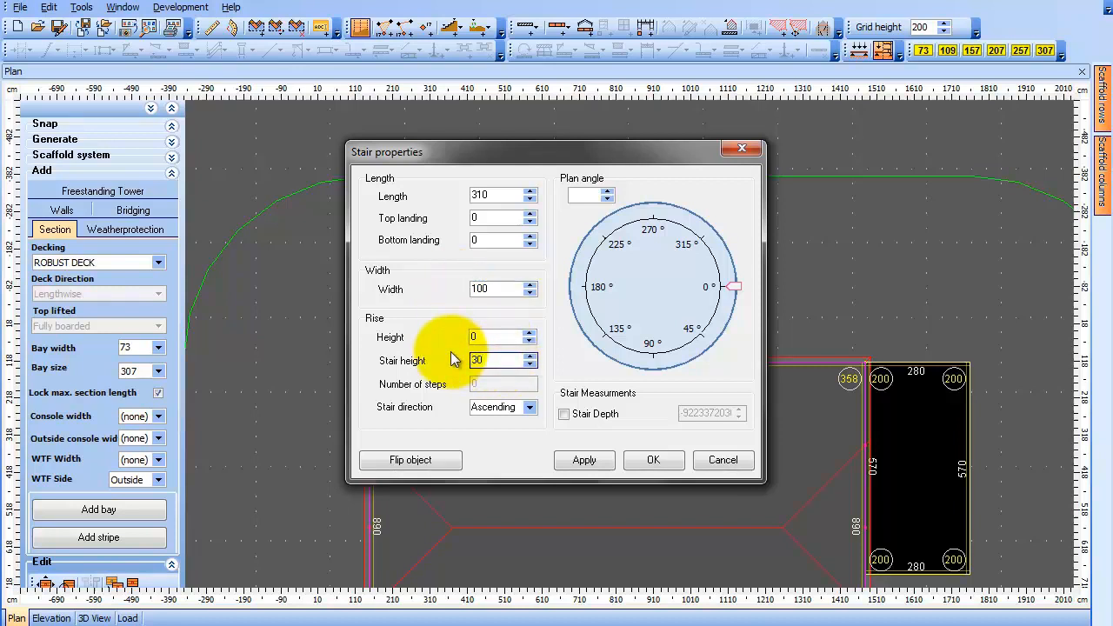
{"action": "type", "text": "30"}
{"action": "left_click", "coordinate": [513, 337]}
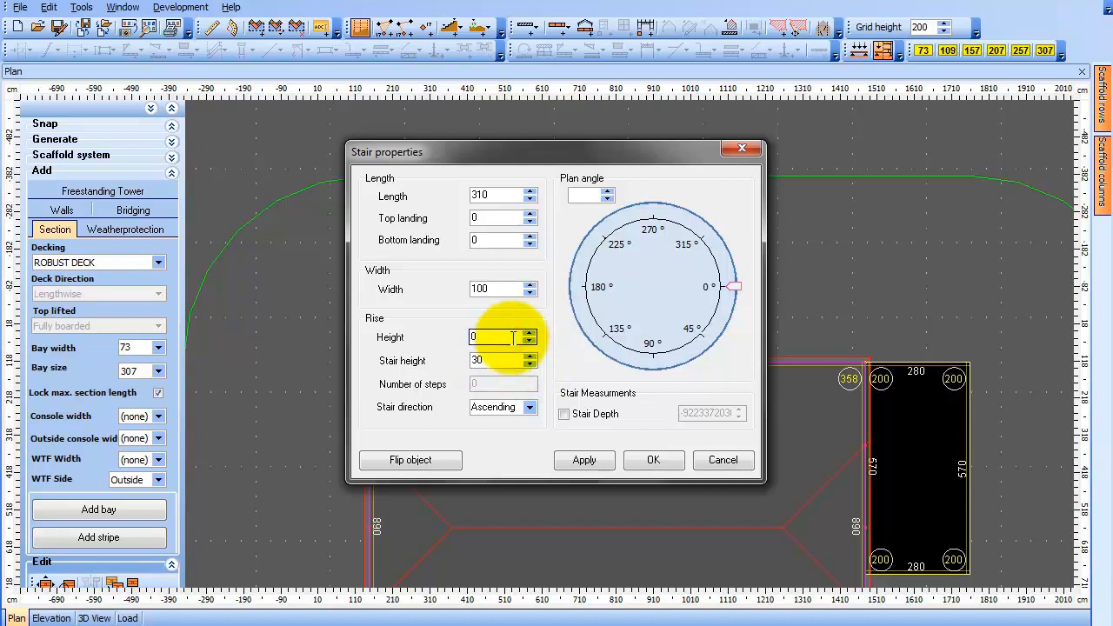
{"action": "double_click", "coordinate": [509, 338]}
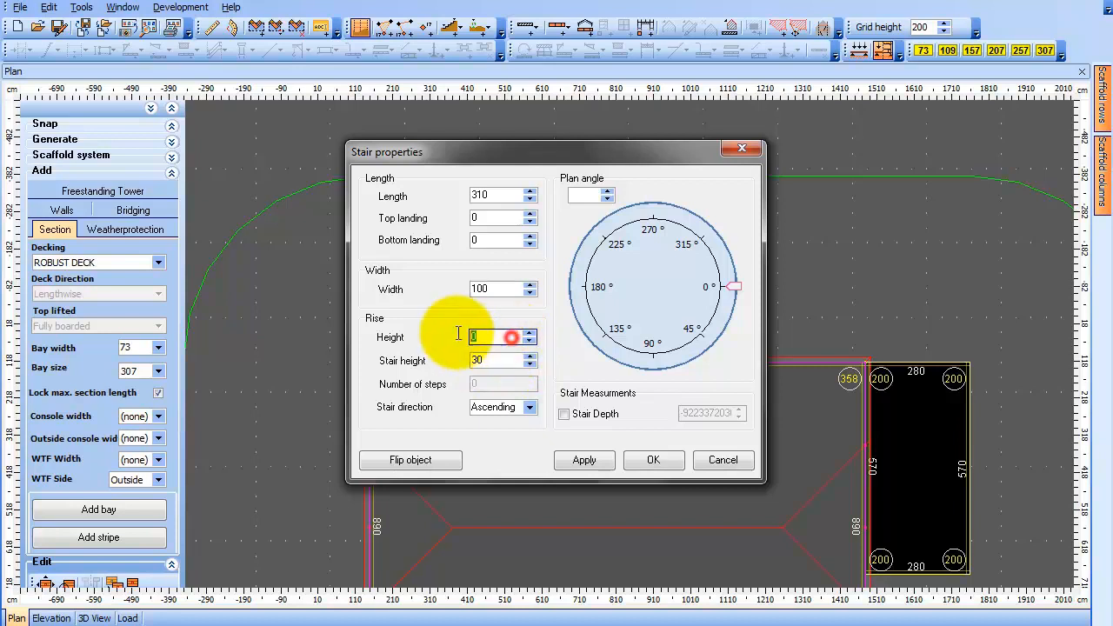
{"action": "type", "text": "150"}
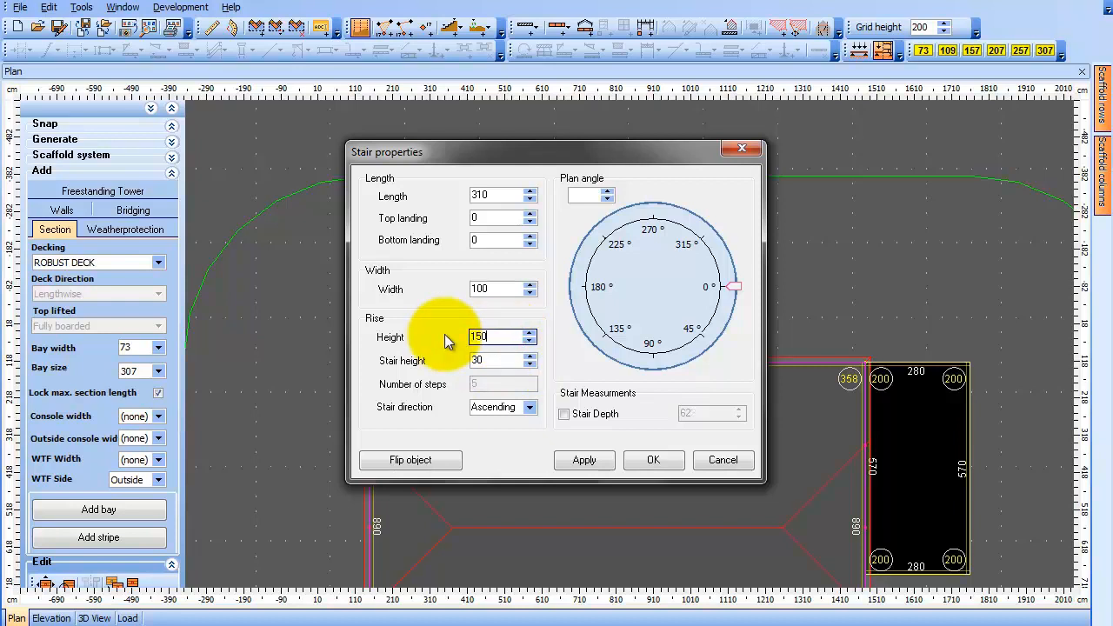
{"action": "left_click", "coordinate": [530, 408]}
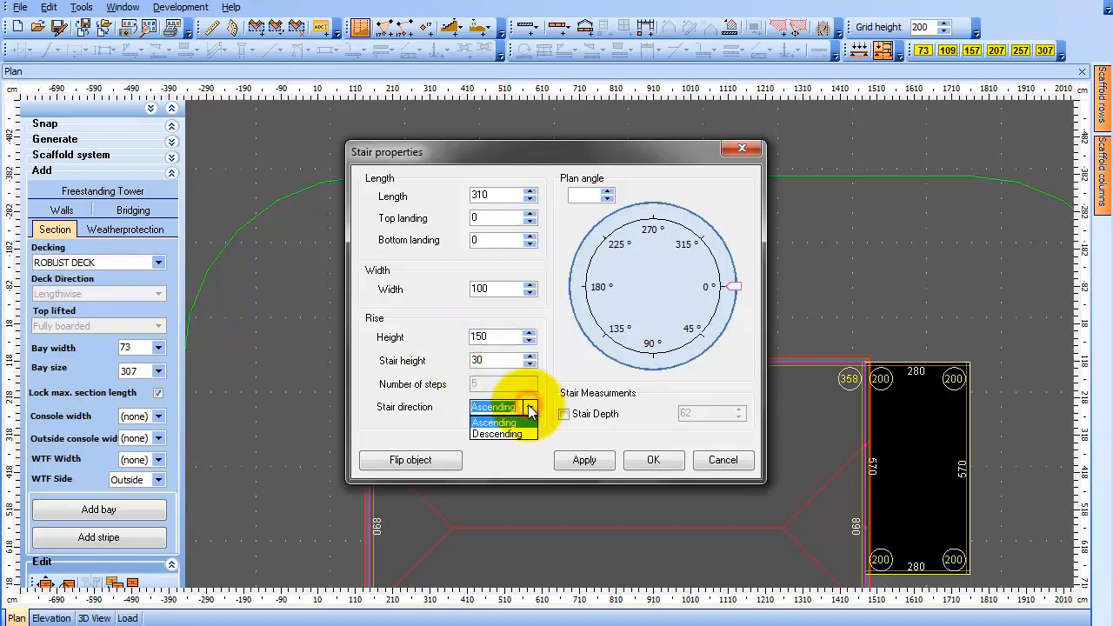
{"action": "left_click", "coordinate": [512, 435]}
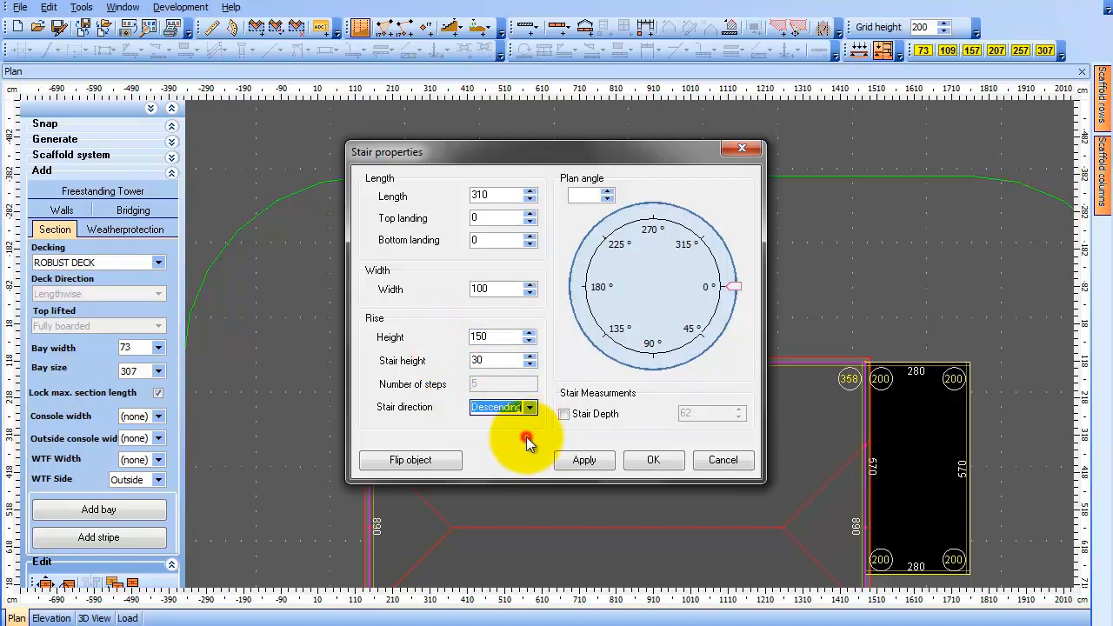
{"action": "left_click", "coordinate": [583, 456]}
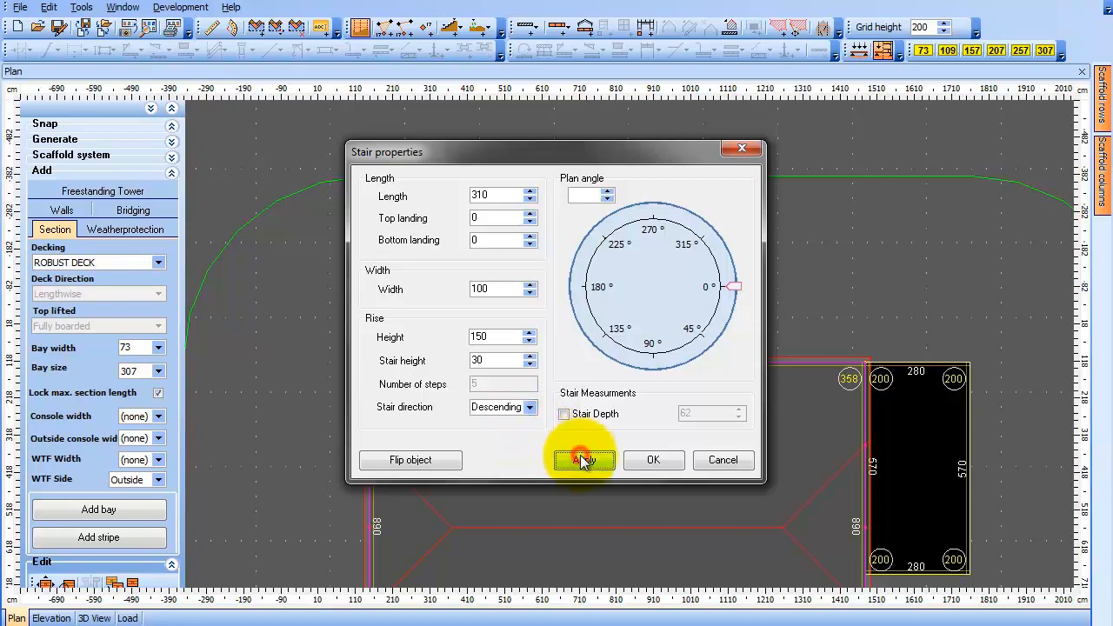
{"action": "left_click", "coordinate": [658, 467]}
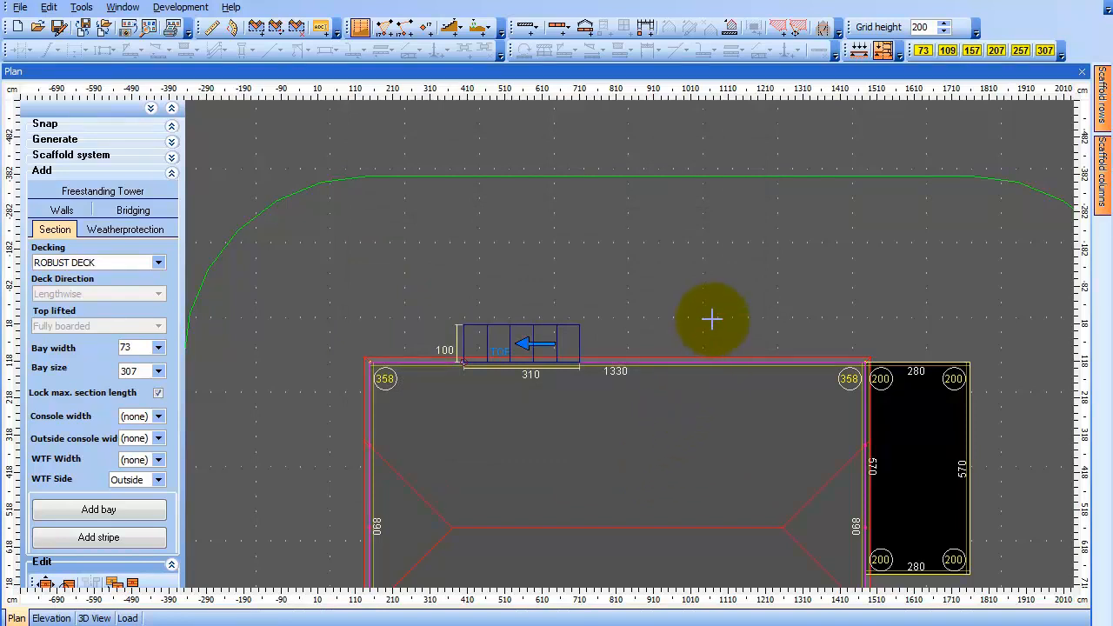
Add stamped steps about 240 cm wide and 153 cm long against the outside of the house's lower wall
{"action": "middle_click_drag", "start_coordinate": [711, 319], "coordinate": [671, 112]}
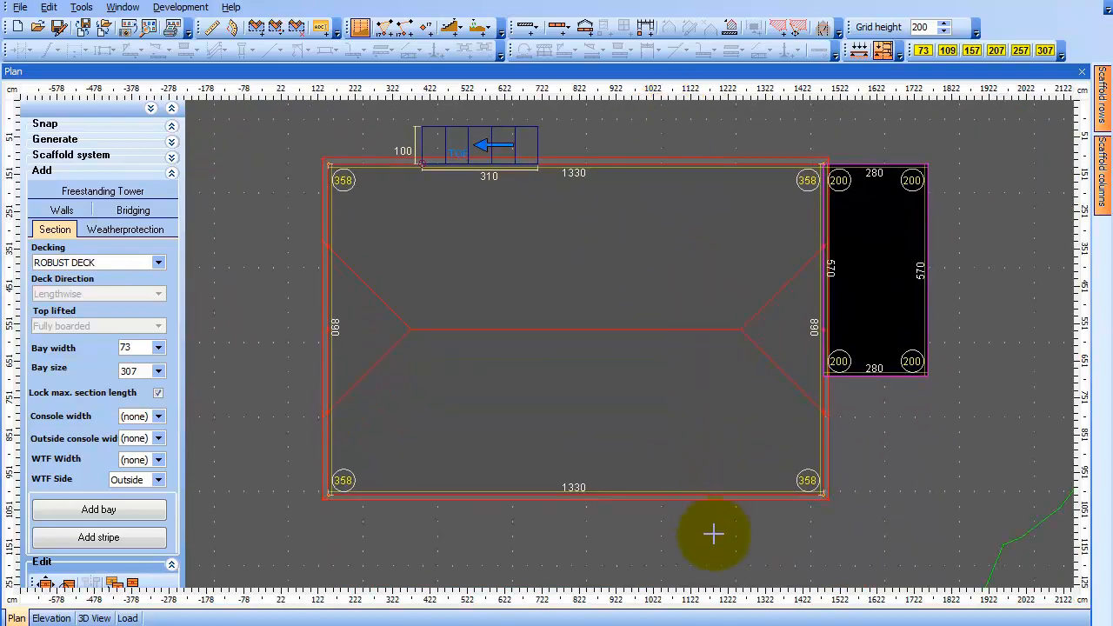
{"action": "middle_click_drag", "start_coordinate": [718, 518], "coordinate": [711, 450]}
{"action": "right_click", "coordinate": [540, 428]}
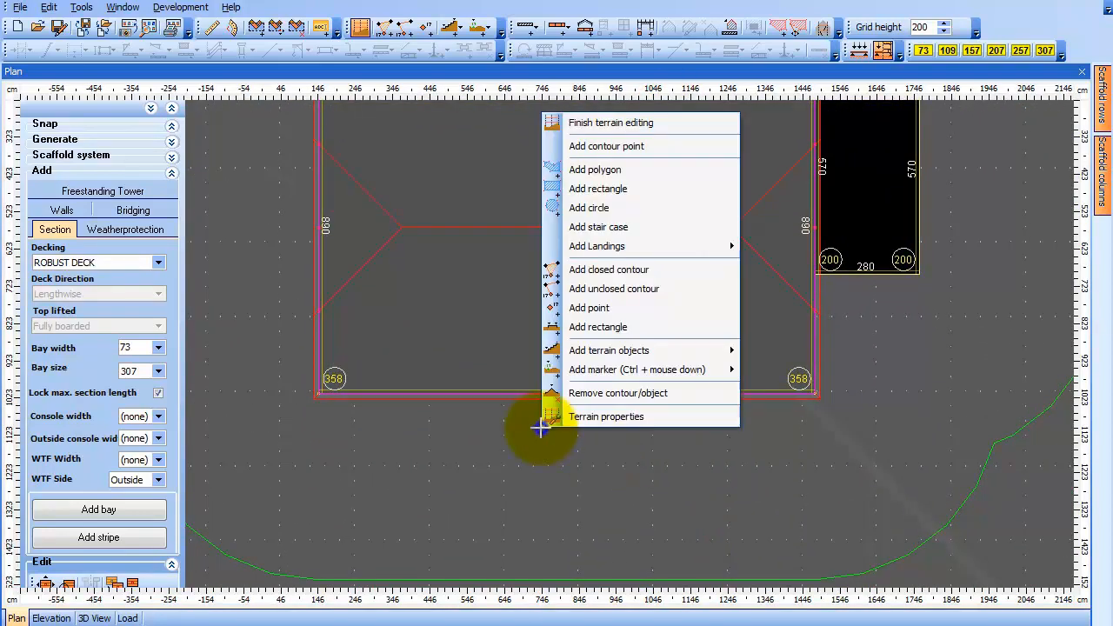
{"action": "mouse_move", "coordinate": [643, 353]}
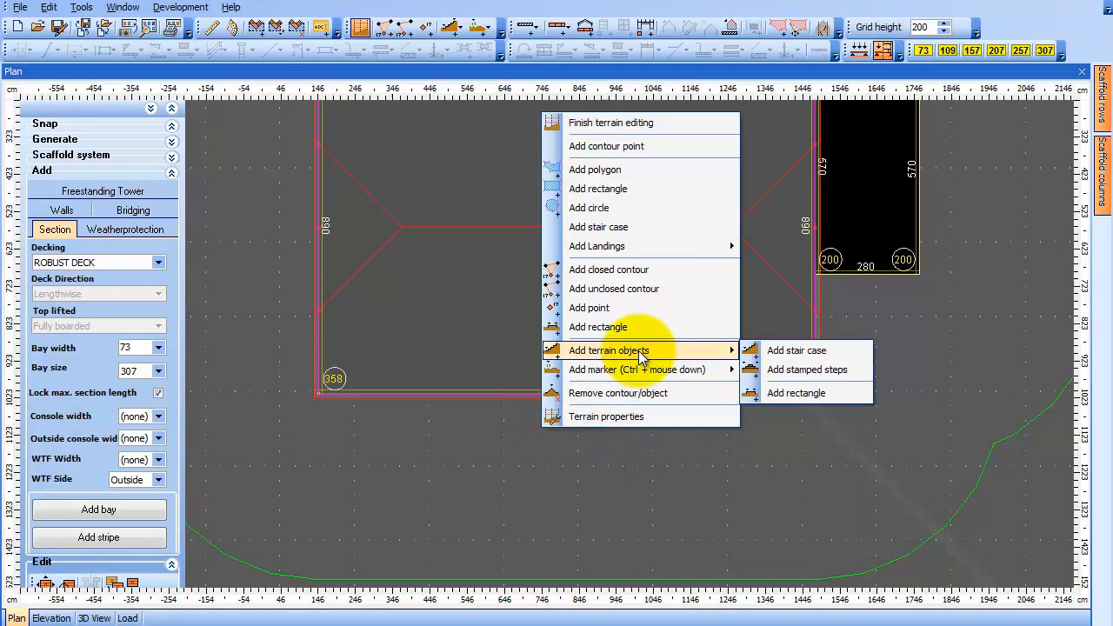
{"action": "left_click", "coordinate": [817, 370]}
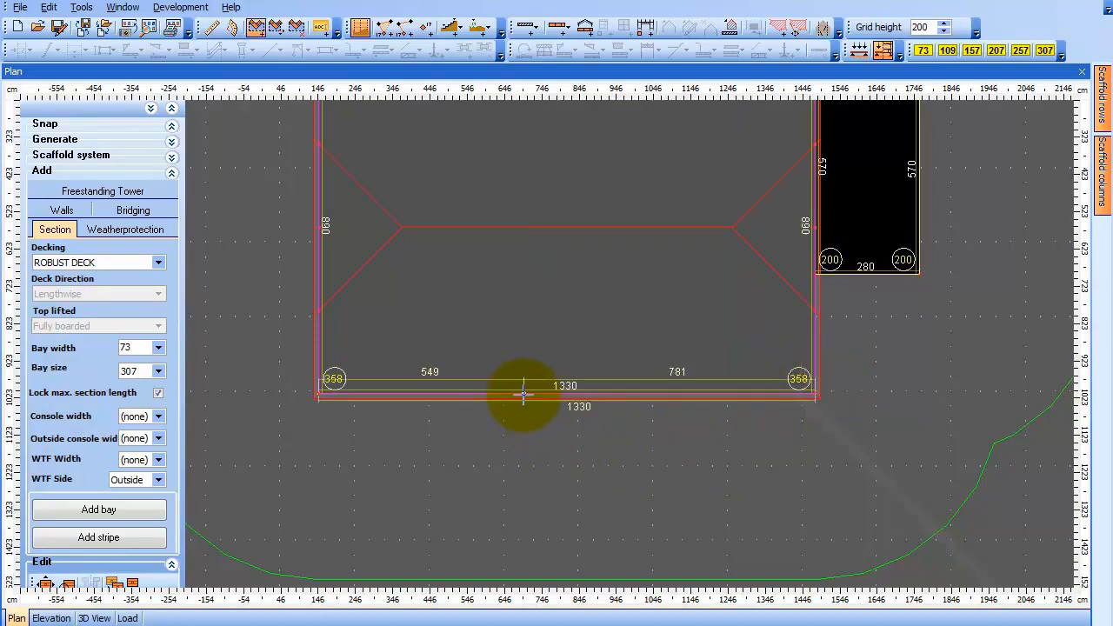
{"action": "right_click", "coordinate": [596, 443]}
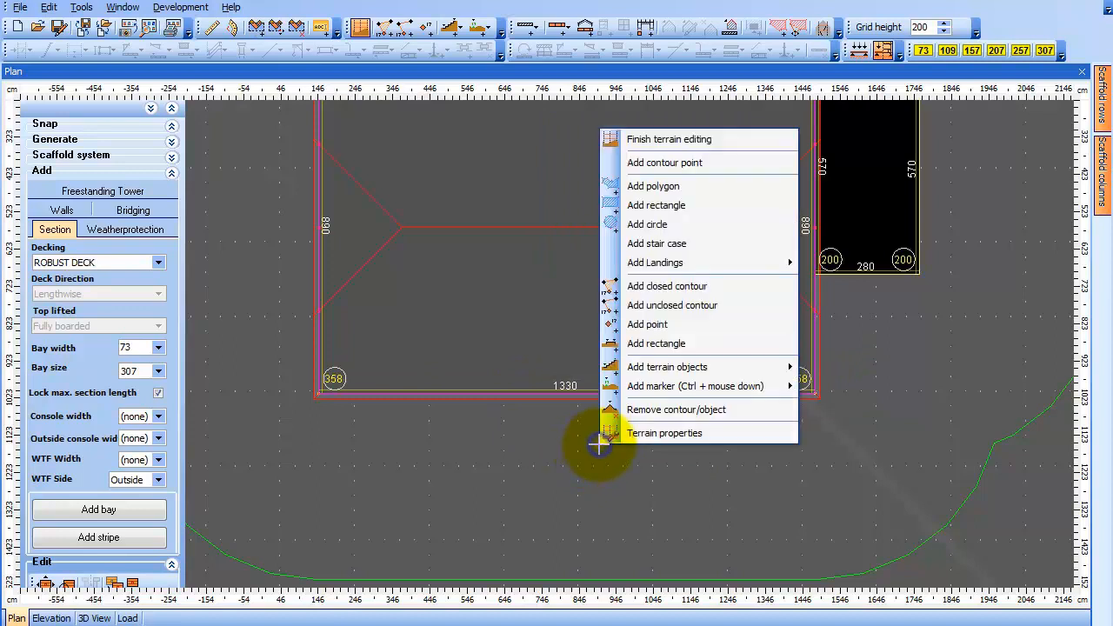
{"action": "mouse_move", "coordinate": [713, 370]}
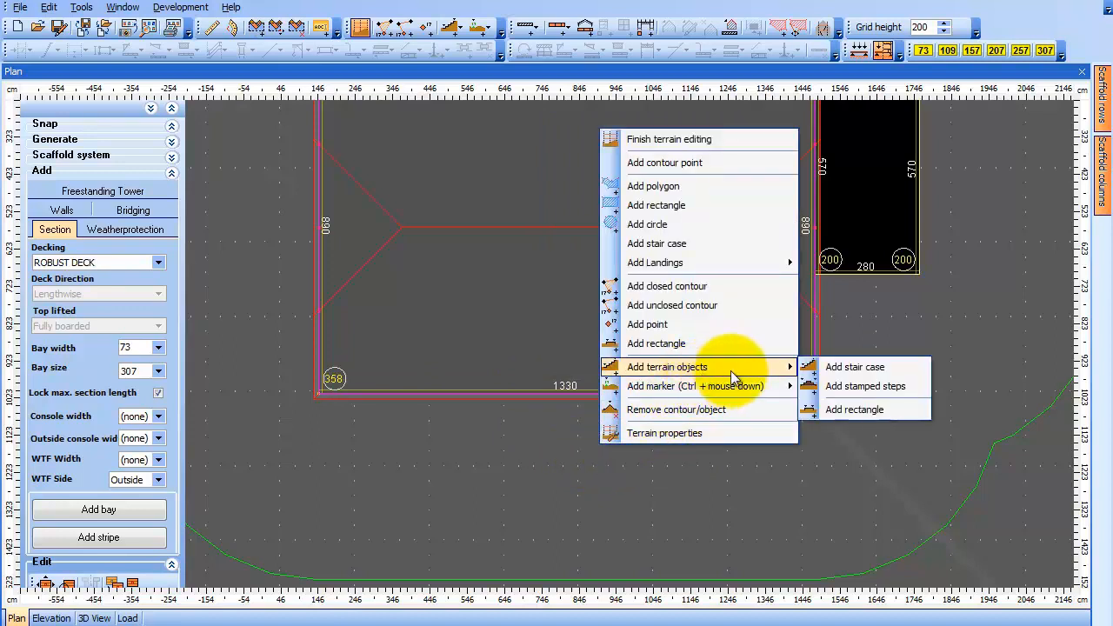
{"action": "left_click", "coordinate": [865, 386]}
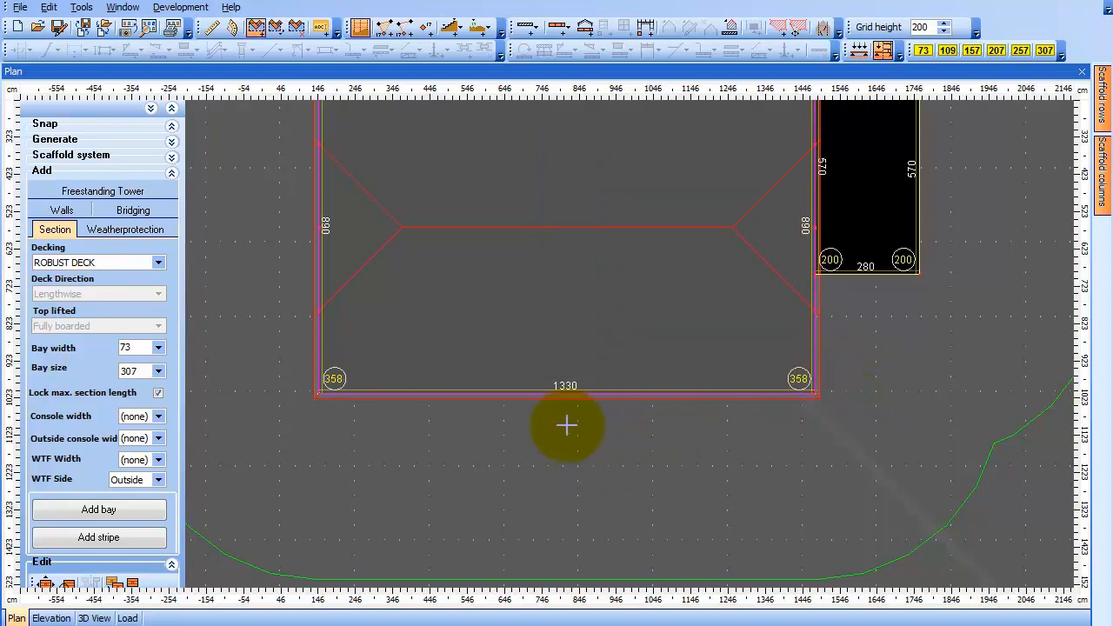
{"action": "left_click", "coordinate": [531, 395]}
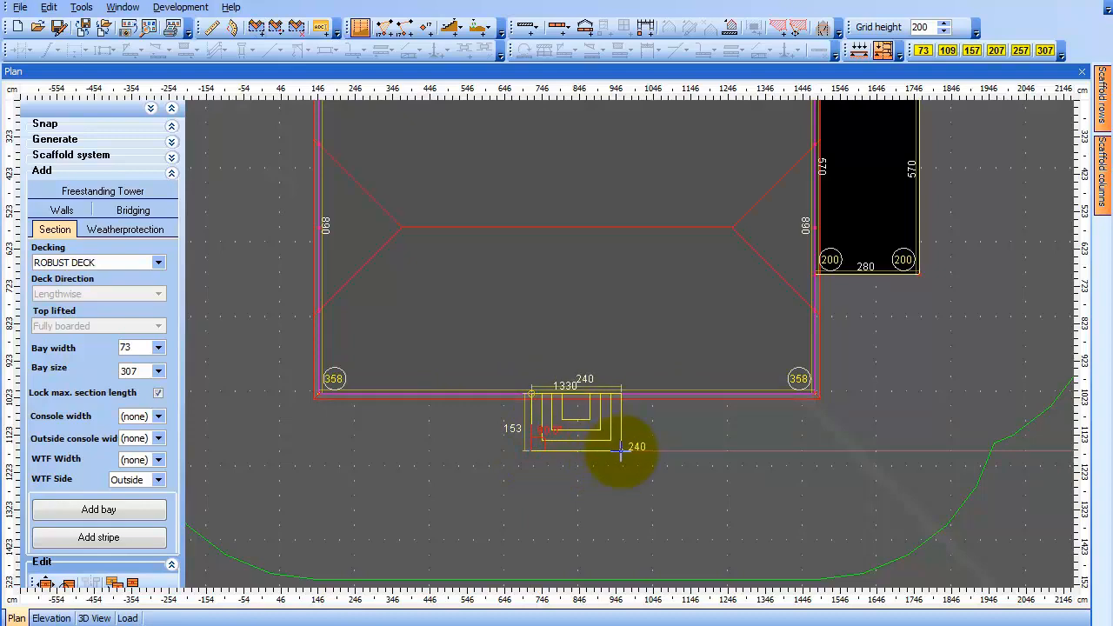
{"action": "left_click", "coordinate": [621, 450]}
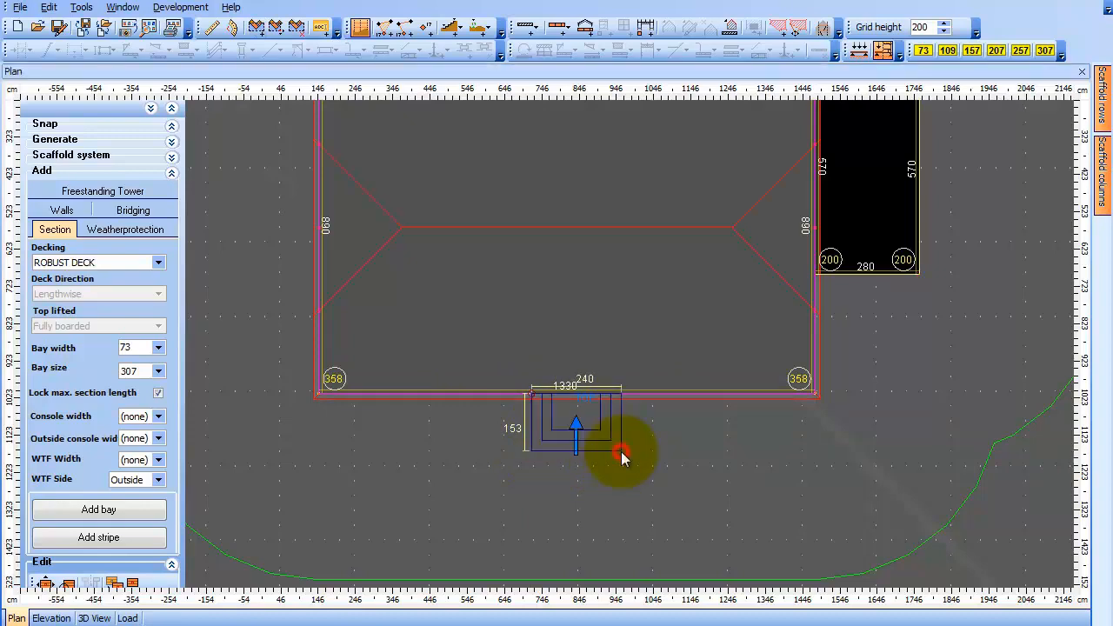
Set the stamped steps' length to 150 cm, width to 200 cm and number of steps to 2, and apply the values
{"action": "left_click_drag", "start_coordinate": [506, 195], "coordinate": [469, 195]}
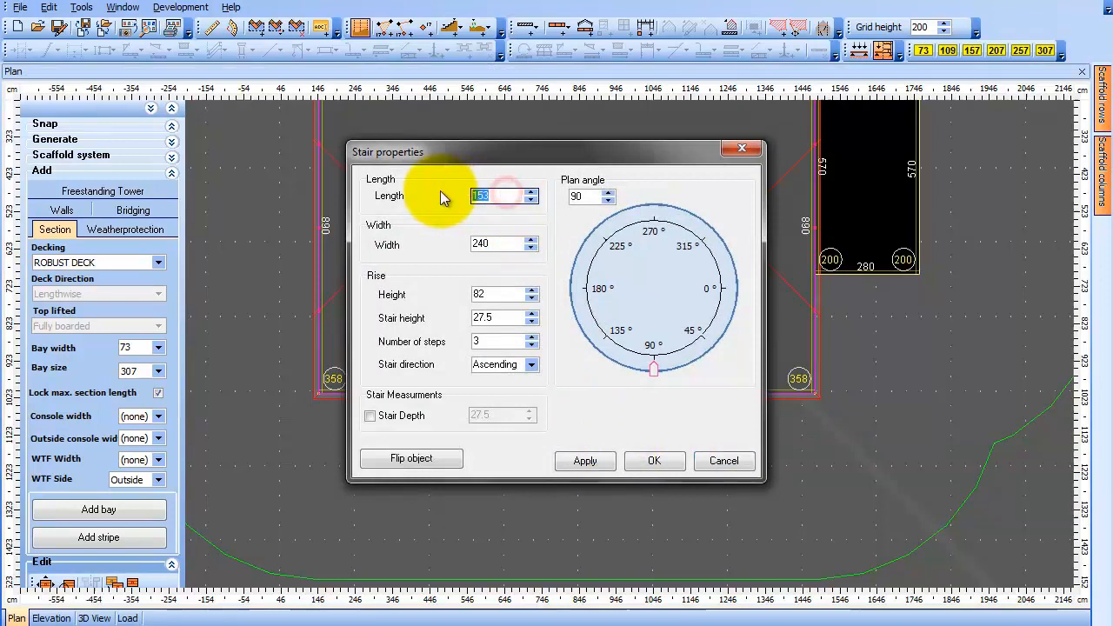
{"action": "type", "text": "150"}
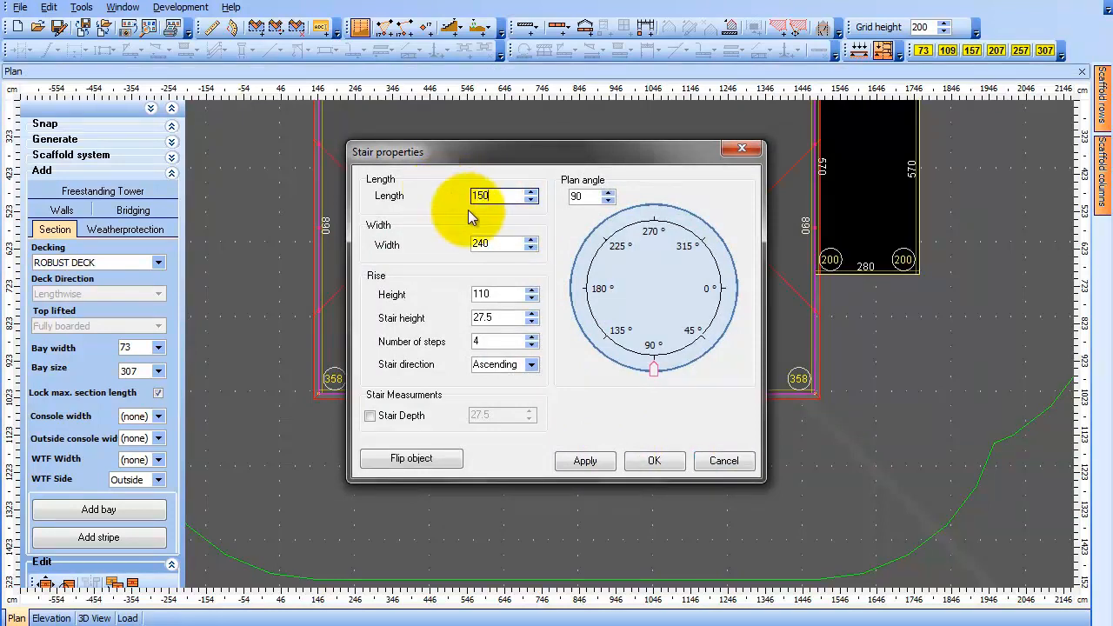
{"action": "left_click_drag", "start_coordinate": [506, 243], "coordinate": [423, 239]}
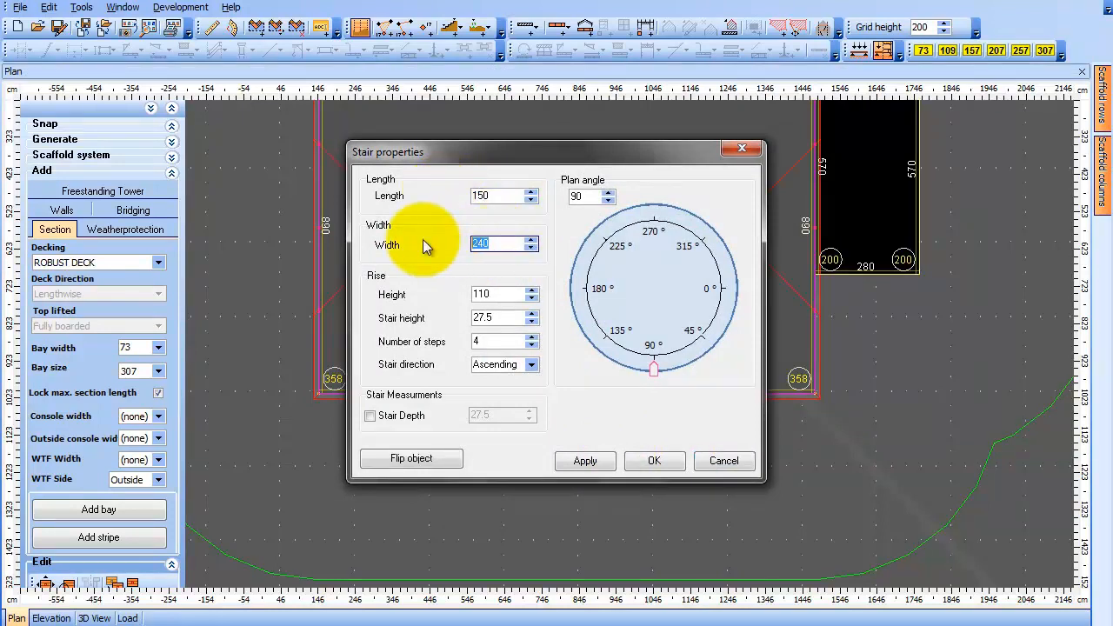
{"action": "type", "text": "200"}
{"action": "left_click_drag", "start_coordinate": [497, 341], "coordinate": [453, 342]}
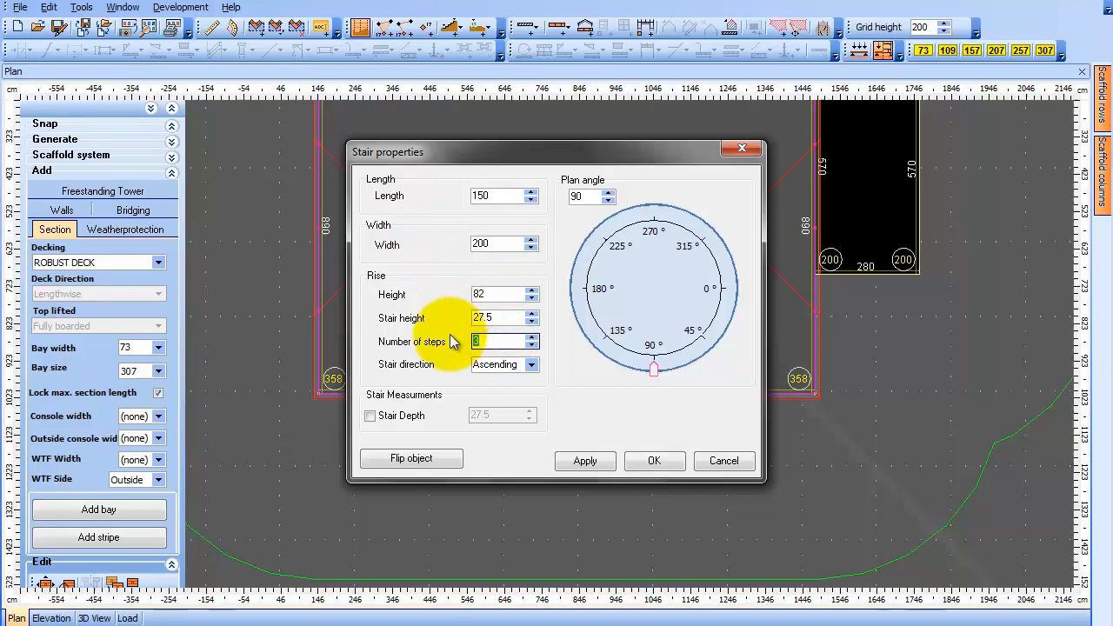
{"action": "type", "text": "2"}
{"action": "left_click", "coordinate": [578, 460]}
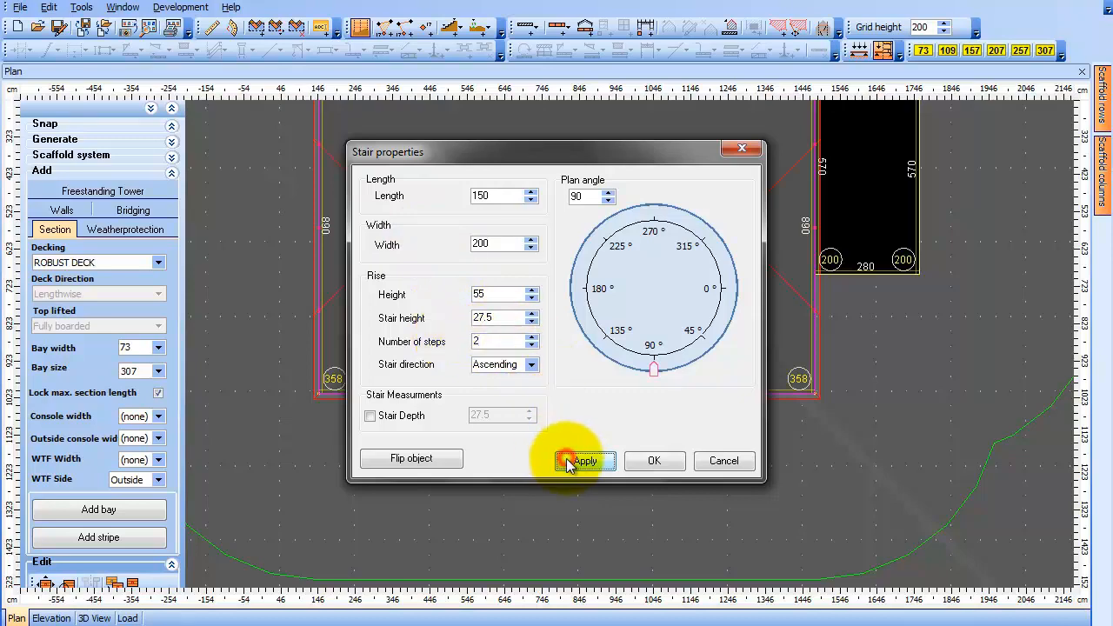
Confirm the stamped steps' properties and finish terrain editing
{"action": "left_click", "coordinate": [638, 464]}
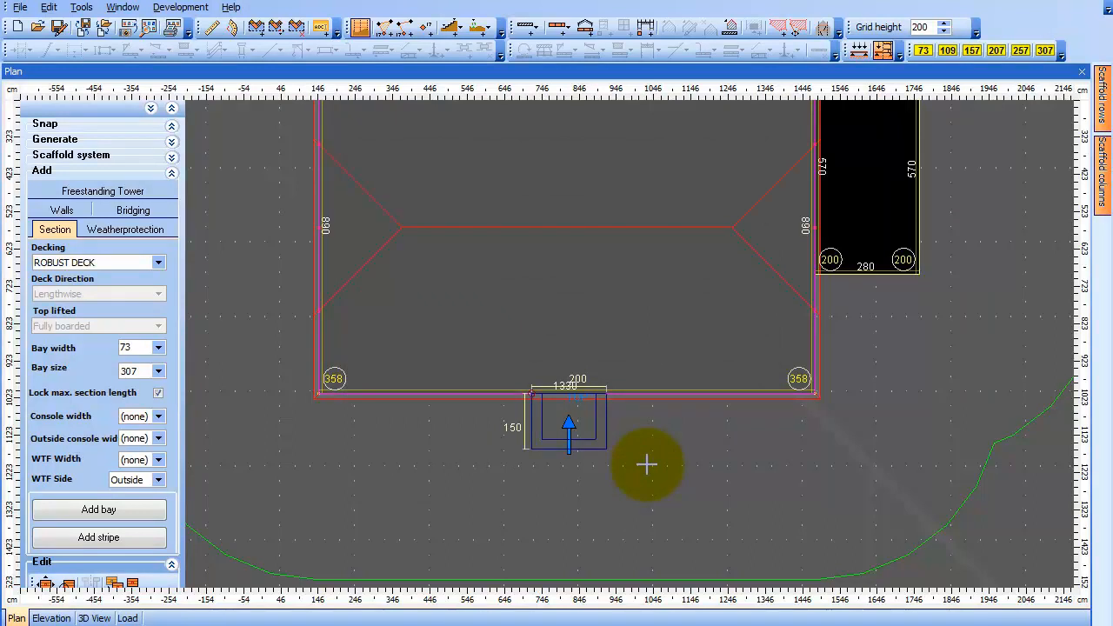
{"action": "right_click", "coordinate": [651, 432]}
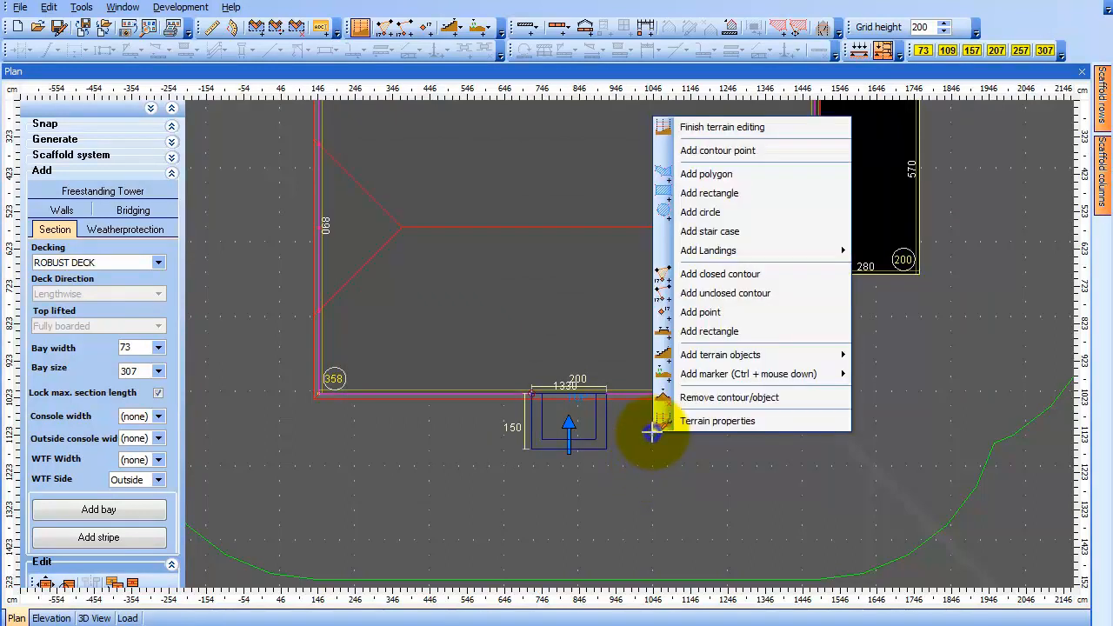
{"action": "left_click", "coordinate": [745, 129]}
{"action": "middle_click_drag", "start_coordinate": [872, 362], "coordinate": [899, 458]}
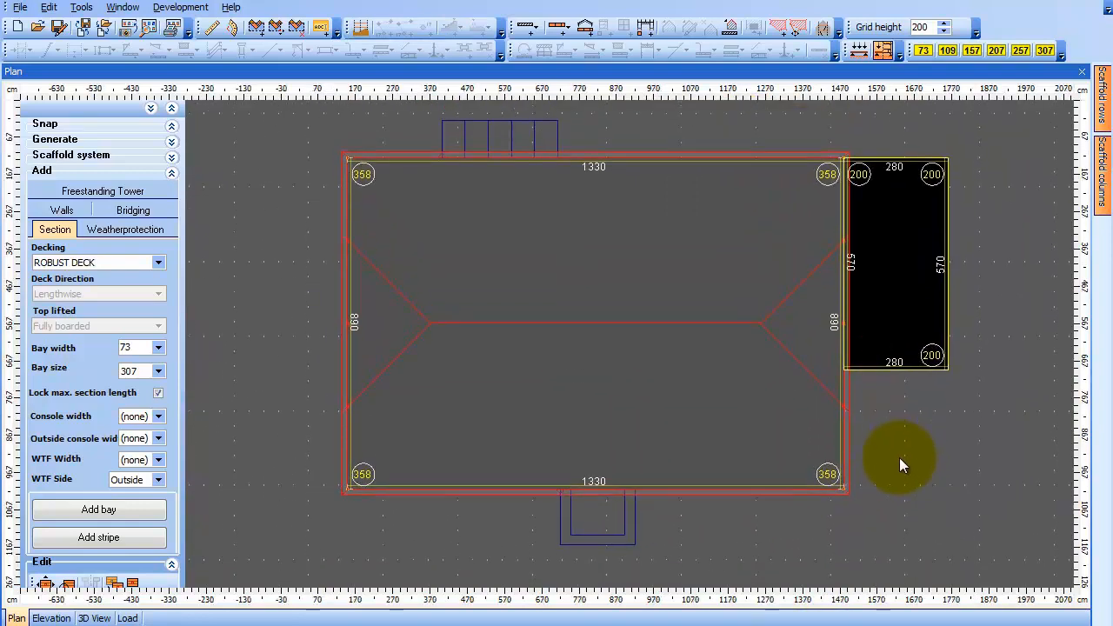
Examine the house, annex, descending staircase and stamped steps from several sides in the 3D view
{"action": "left_click", "coordinate": [94, 618]}
{"action": "middle_click_drag", "start_coordinate": [395, 539], "coordinate": [199, 514]}
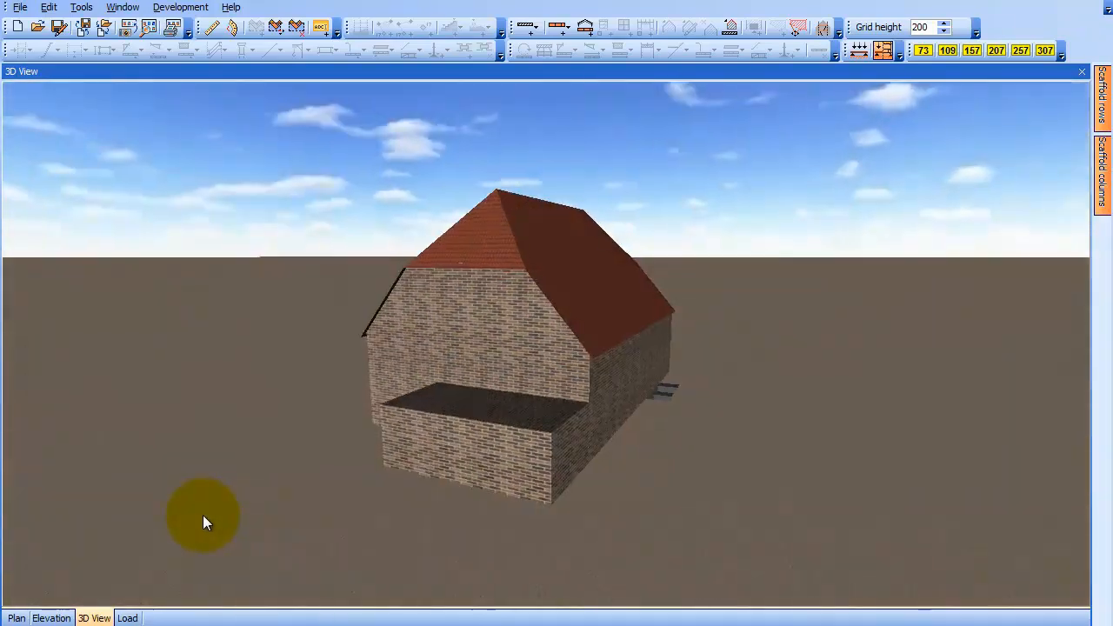
{"action": "middle_click_drag", "start_coordinate": [619, 481], "coordinate": [512, 521]}
{"action": "left_click_drag", "start_coordinate": [512, 520], "coordinate": [514, 528]}
{"action": "scroll", "coordinate": [612, 516], "scroll_direction": "up", "scroll_amount": 3}
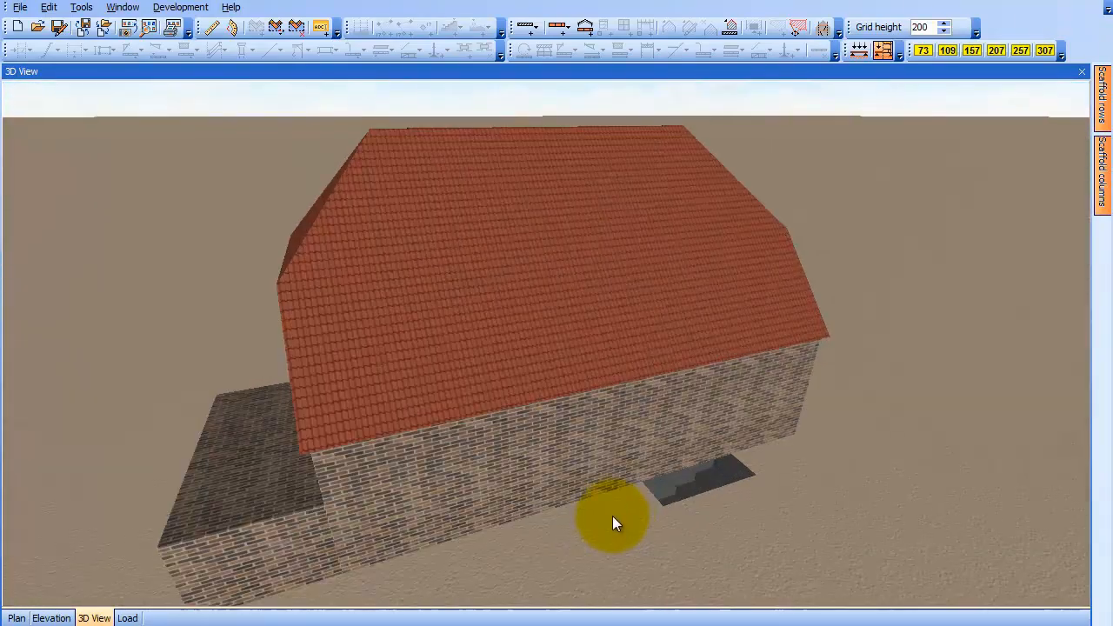
{"action": "mouse_move", "coordinate": [718, 544]}
{"action": "left_mouse_down"}
{"action": "mouse_move", "coordinate": [687, 574]}
{"action": "mouse_move", "coordinate": [726, 525]}
{"action": "left_mouse_up"}
{"action": "left_click_drag", "start_coordinate": [572, 539], "coordinate": [708, 526]}
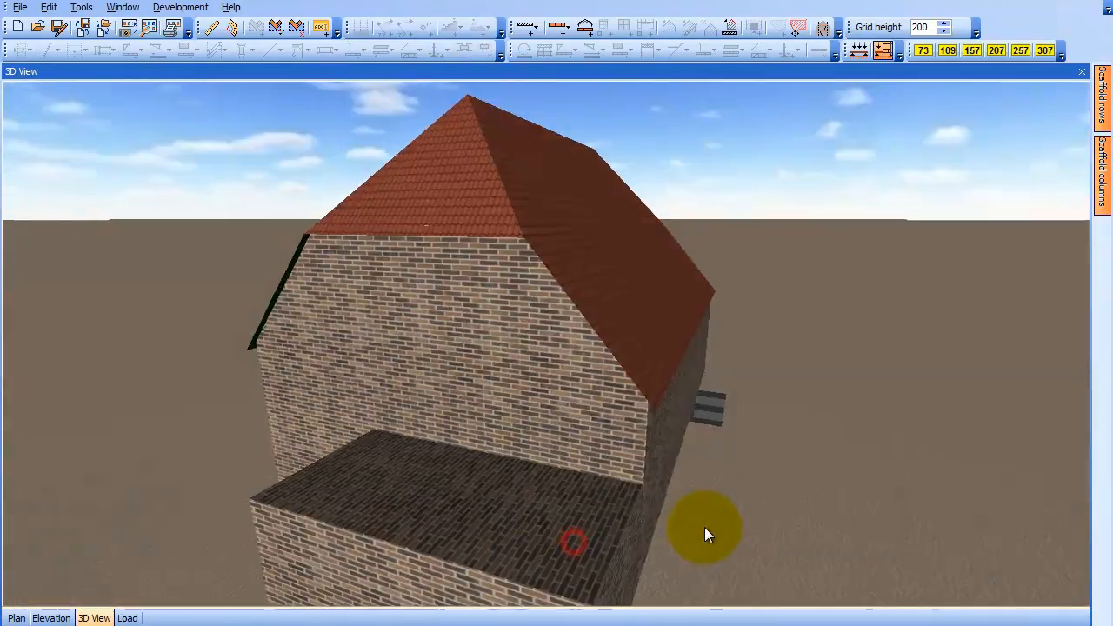
{"action": "left_click_drag", "start_coordinate": [123, 482], "coordinate": [387, 486]}
Open the elevation of the house's 1330 cm wall that has the stamped steps
{"action": "left_click", "coordinate": [16, 617]}
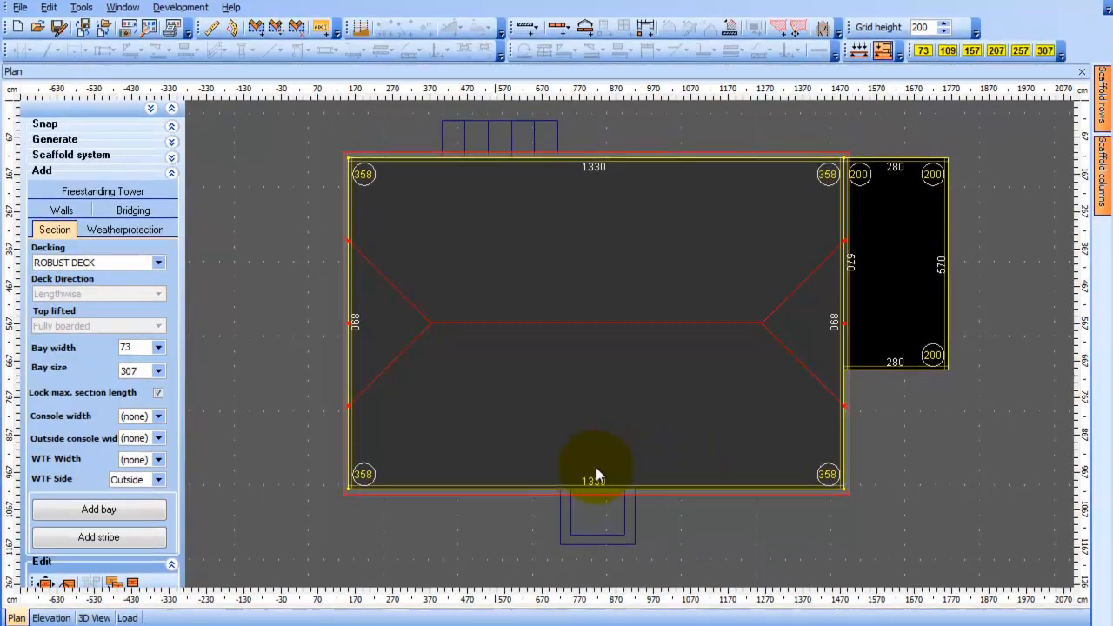
{"action": "left_click", "coordinate": [595, 469]}
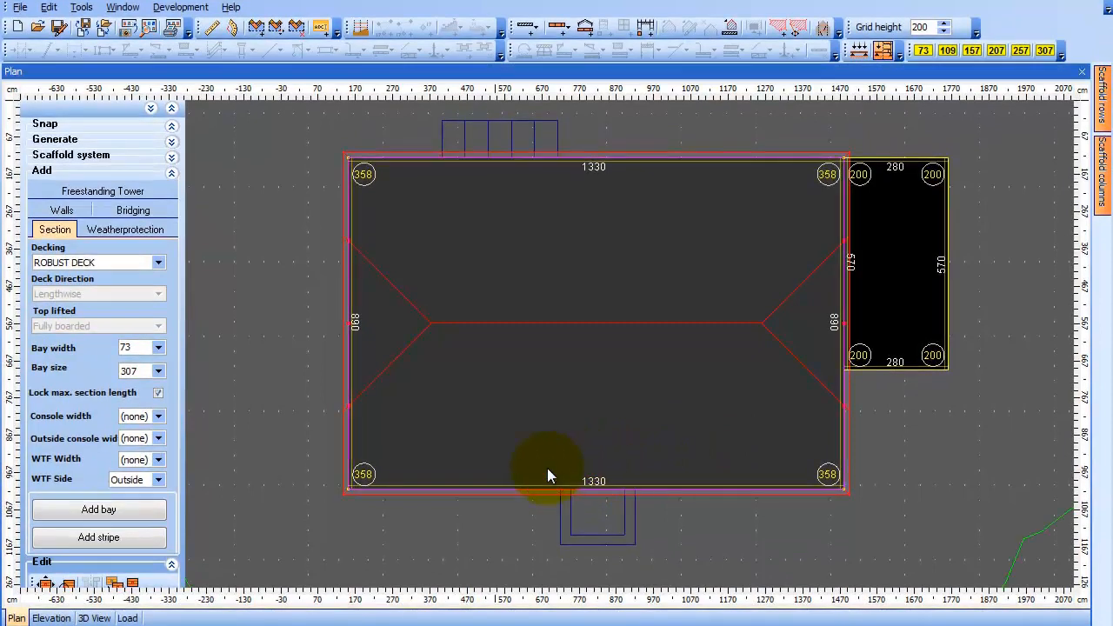
{"action": "left_click", "coordinate": [54, 617]}
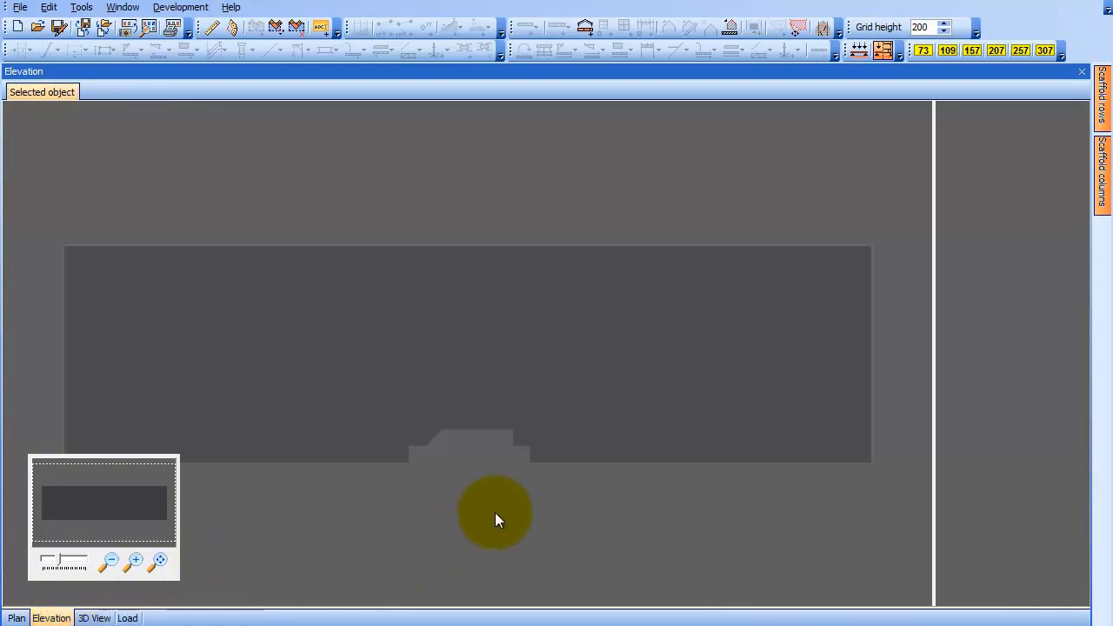
Define a new simple window for this wall with a height of 210 cm and a width of 90 cm
{"action": "right_click", "coordinate": [477, 336]}
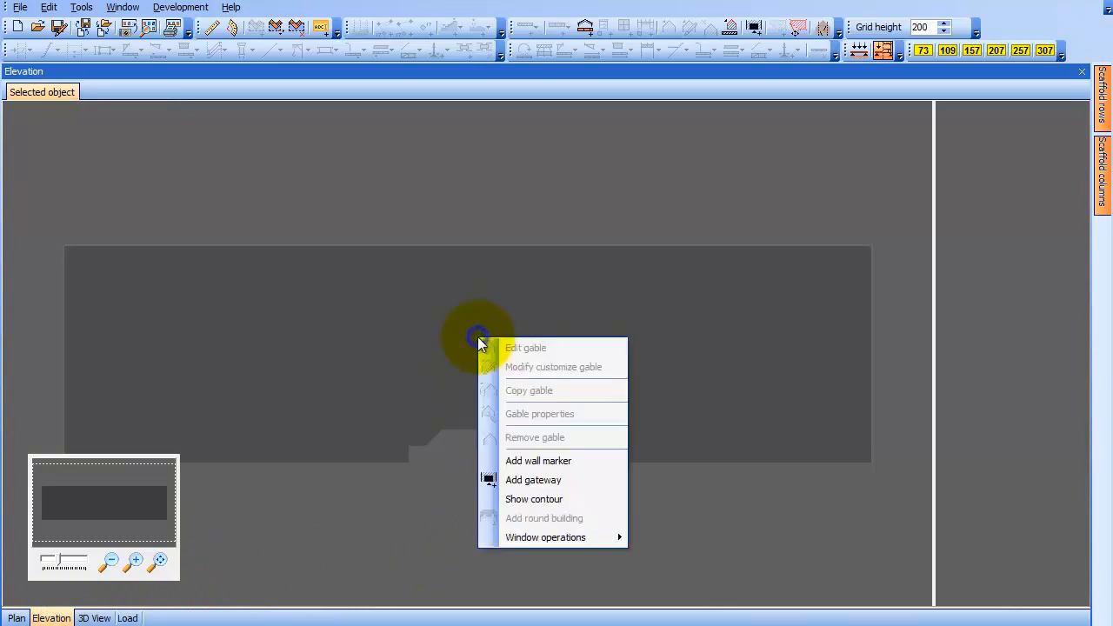
{"action": "mouse_move", "coordinate": [621, 532]}
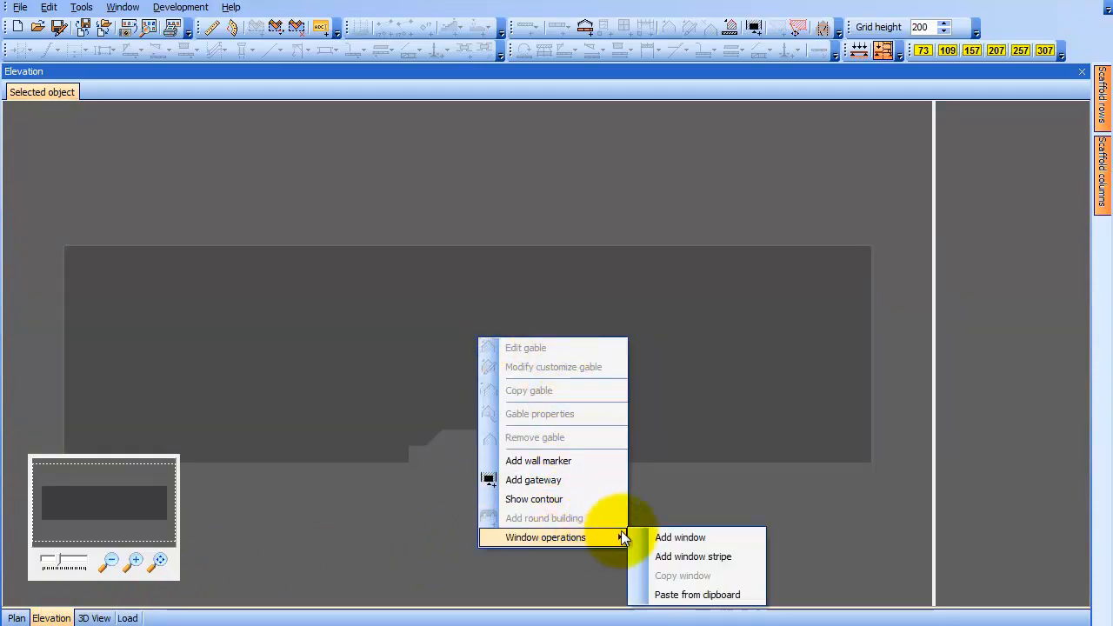
{"action": "left_click", "coordinate": [674, 534]}
{"action": "left_click", "coordinate": [471, 126]}
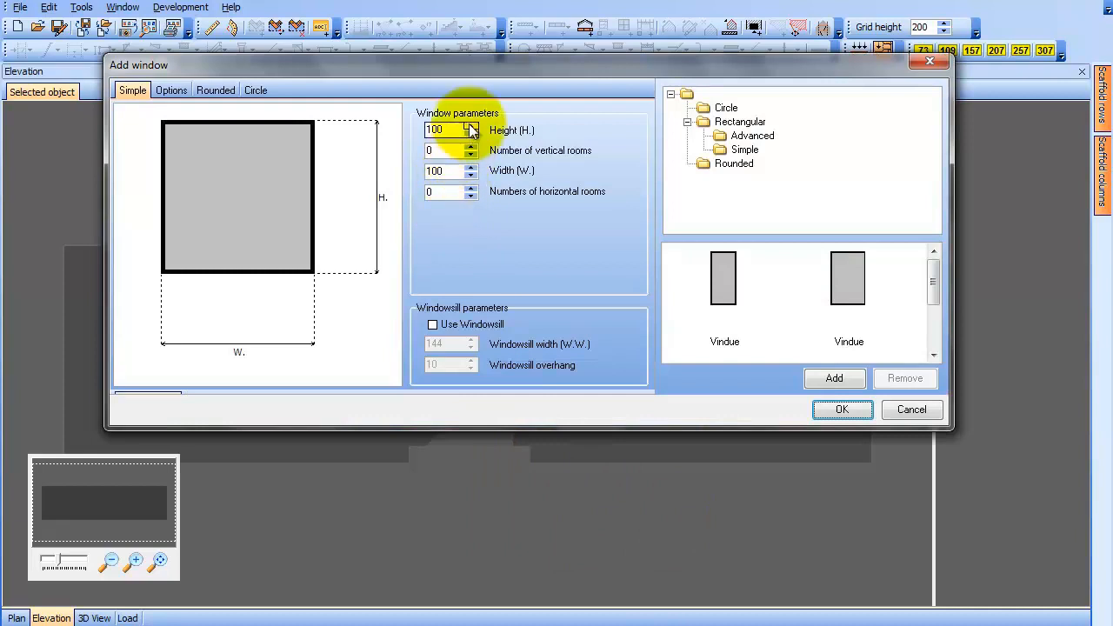
{"action": "left_click", "coordinate": [470, 126]}
{"action": "left_click", "coordinate": [470, 126]}
{"action": "left_click", "coordinate": [470, 126]}
{"action": "left_click", "coordinate": [471, 126]}
{"action": "left_click", "coordinate": [470, 126]}
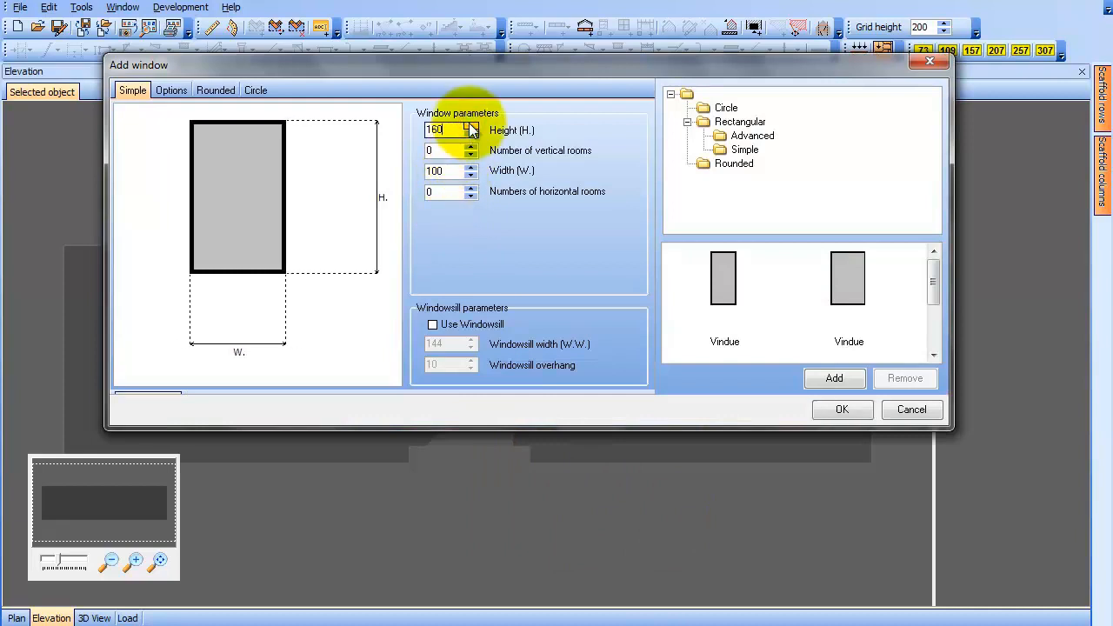
{"action": "left_click", "coordinate": [471, 126]}
{"action": "left_click", "coordinate": [470, 126]}
{"action": "left_click", "coordinate": [470, 126]}
{"action": "left_click", "coordinate": [471, 126]}
{"action": "left_click", "coordinate": [470, 126]}
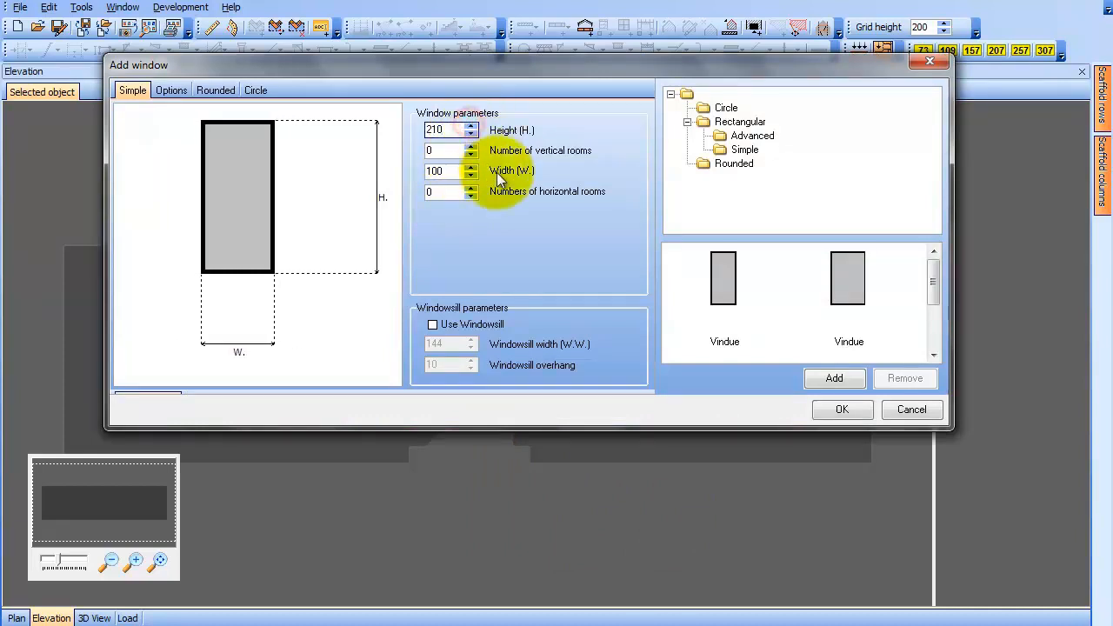
{"action": "left_click", "coordinate": [470, 174]}
{"action": "left_click", "coordinate": [840, 410]}
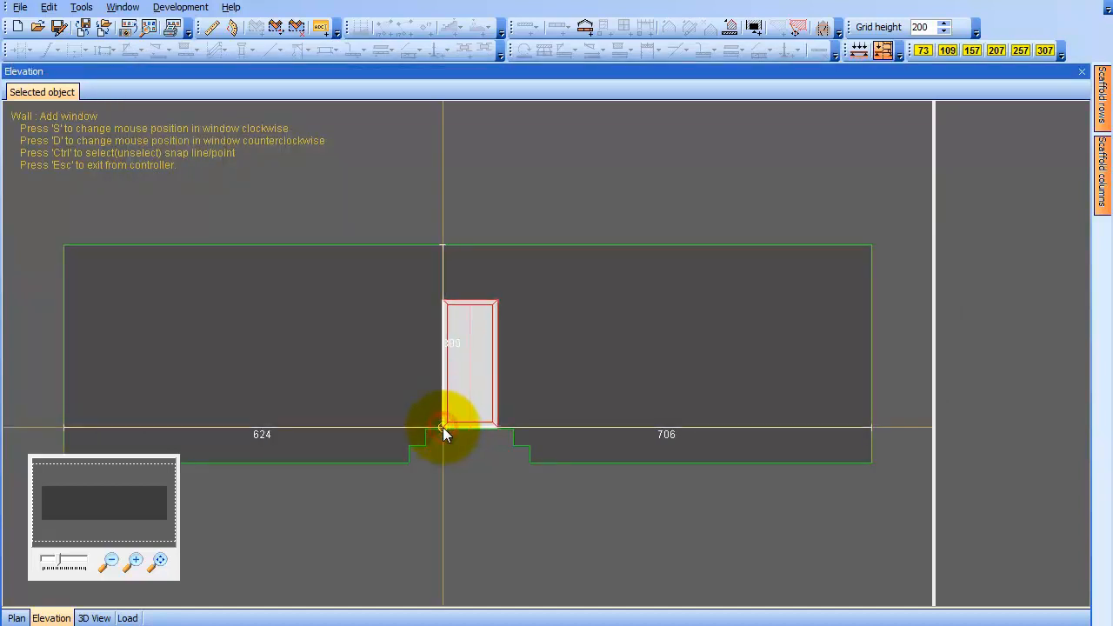
Place the tall window directly above the stamped steps, about 624 cm from the wall's left end, and check it in 3D
{"action": "left_click", "coordinate": [442, 427]}
{"action": "key", "text": "Escape"}
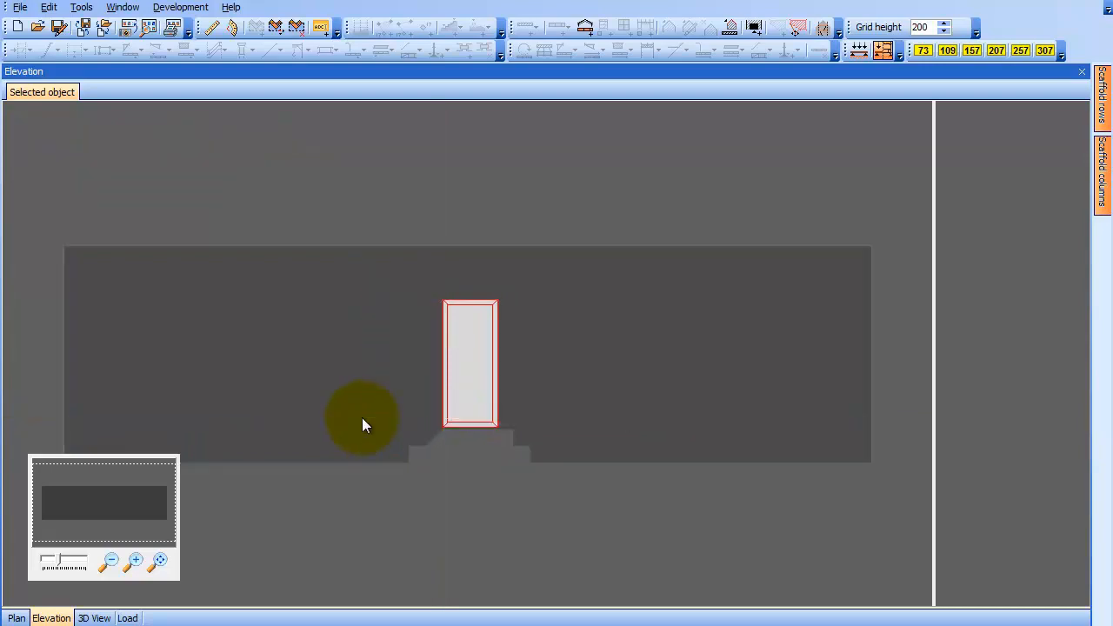
{"action": "left_click", "coordinate": [94, 618]}
{"action": "left_click_drag", "start_coordinate": [236, 535], "coordinate": [286, 541]}
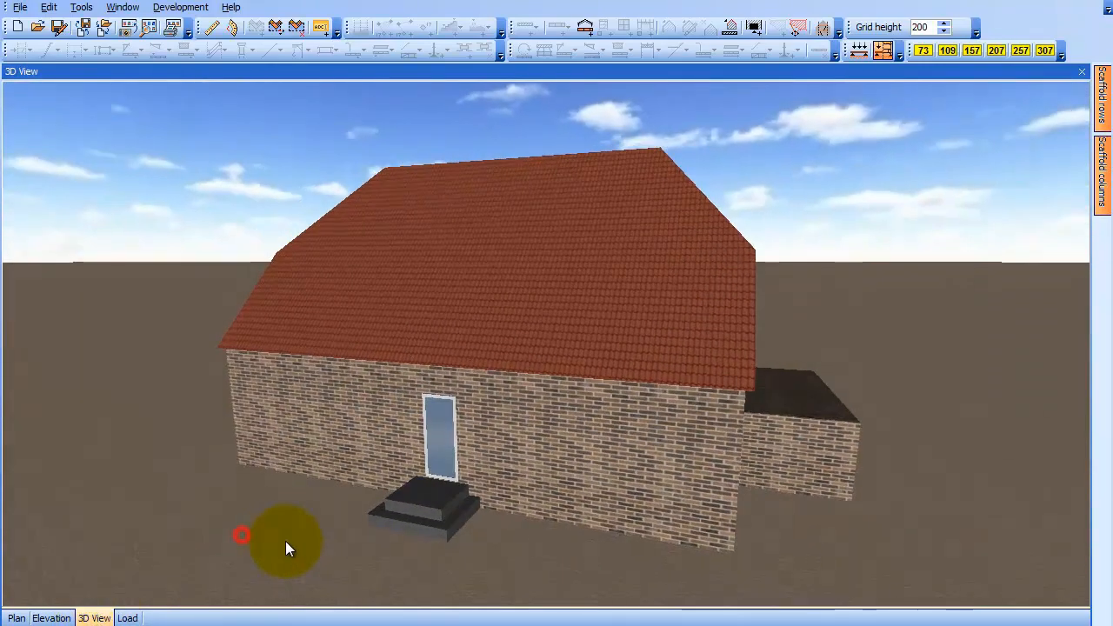
Start a window stripe in the same wall's elevation with windows 120 cm high and 90 cm wide
{"action": "left_click", "coordinate": [50, 618]}
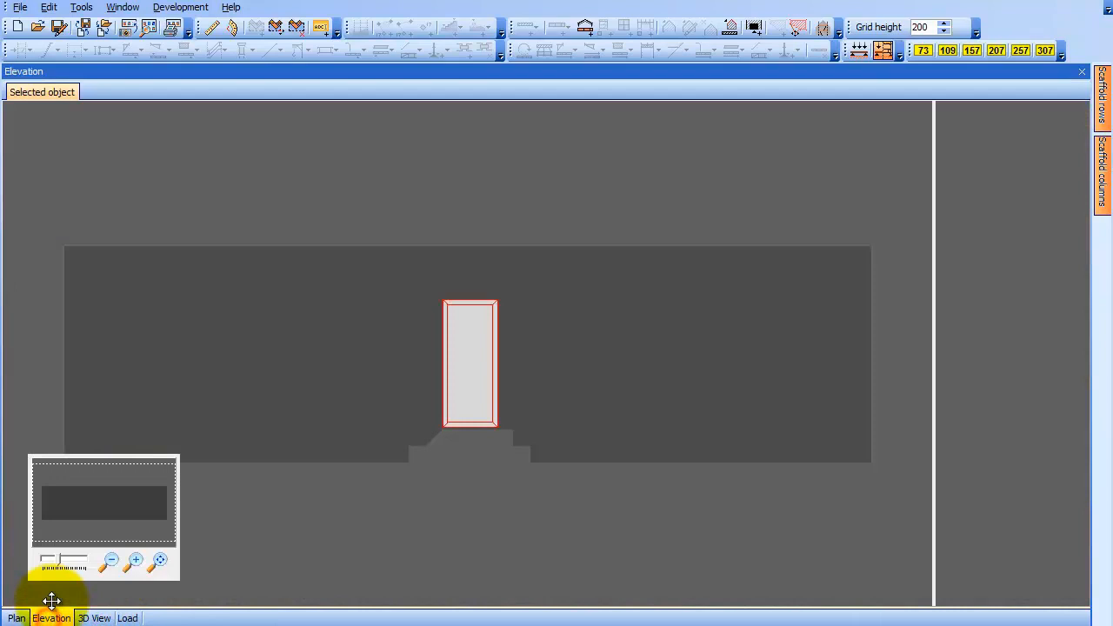
{"action": "right_click", "coordinate": [171, 337]}
{"action": "mouse_move", "coordinate": [299, 536]}
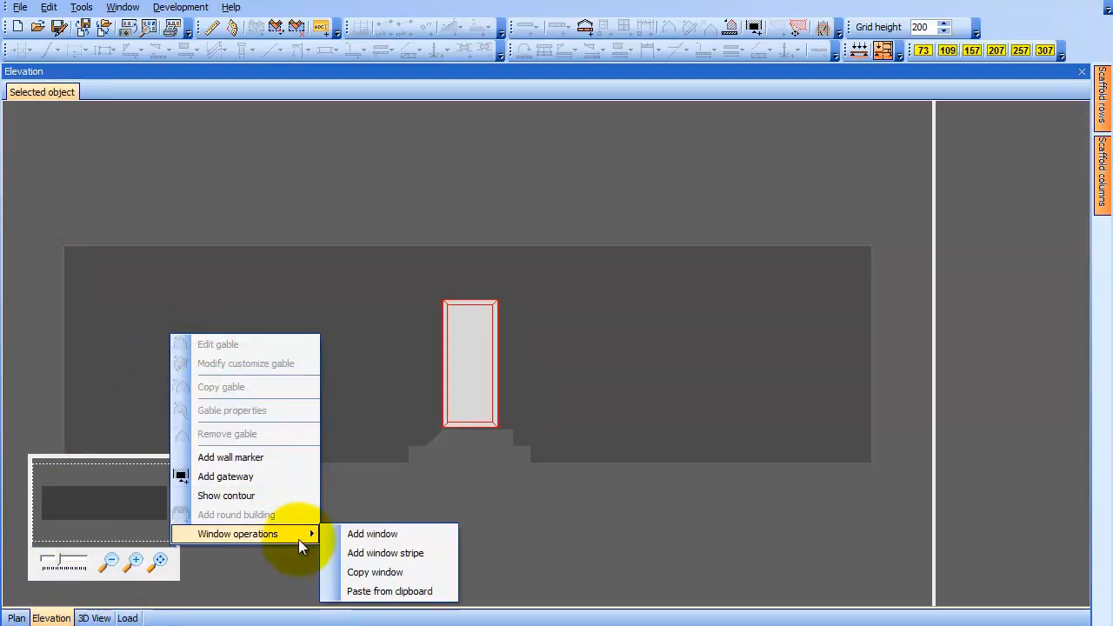
{"action": "left_click", "coordinate": [398, 549]}
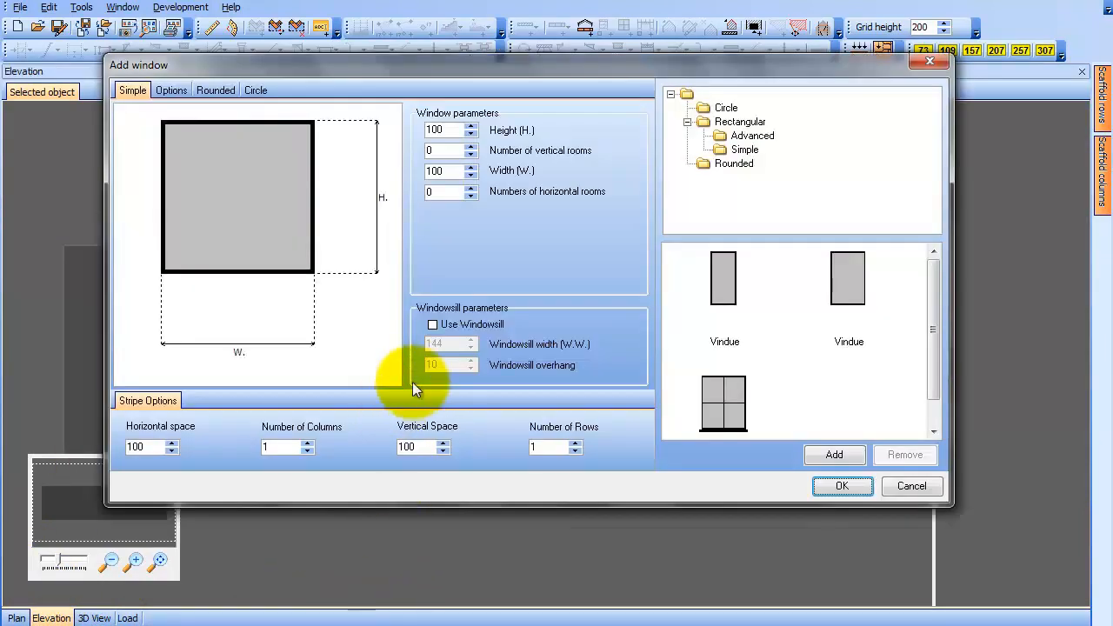
{"action": "left_click", "coordinate": [470, 126]}
{"action": "left_click", "coordinate": [470, 127]}
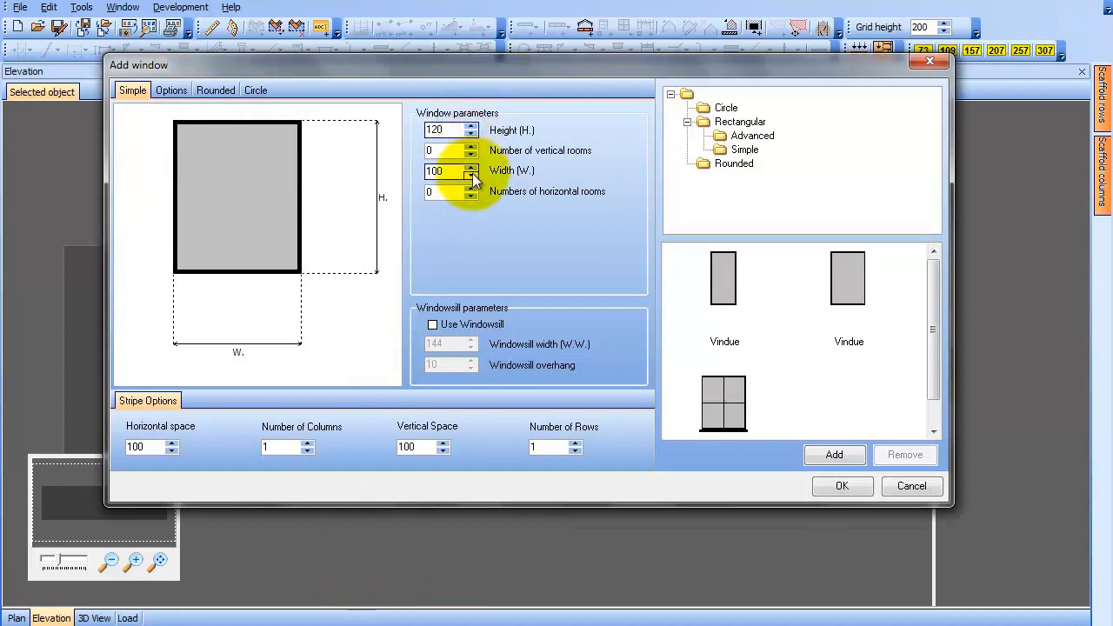
{"action": "left_click", "coordinate": [471, 174]}
Give the window stripe 2 columns with a horizontal space of 200 cm and confirm the settings
{"action": "left_click_drag", "start_coordinate": [277, 447], "coordinate": [240, 445]}
{"action": "type", "text": "2"}
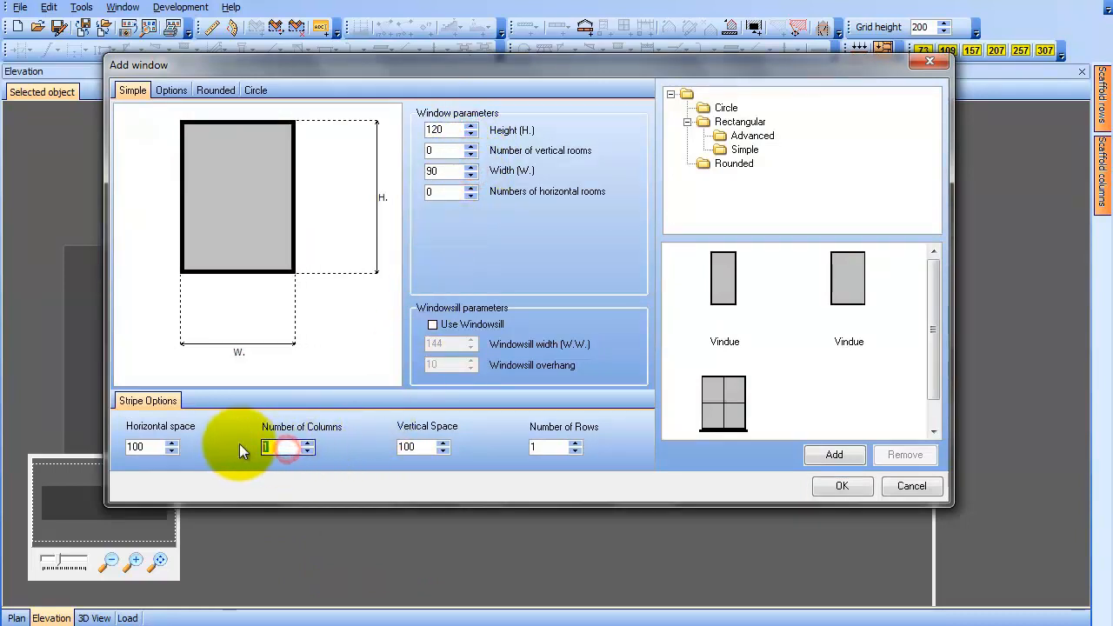
{"action": "double_click", "coordinate": [144, 446]}
{"action": "type", "text": "200"}
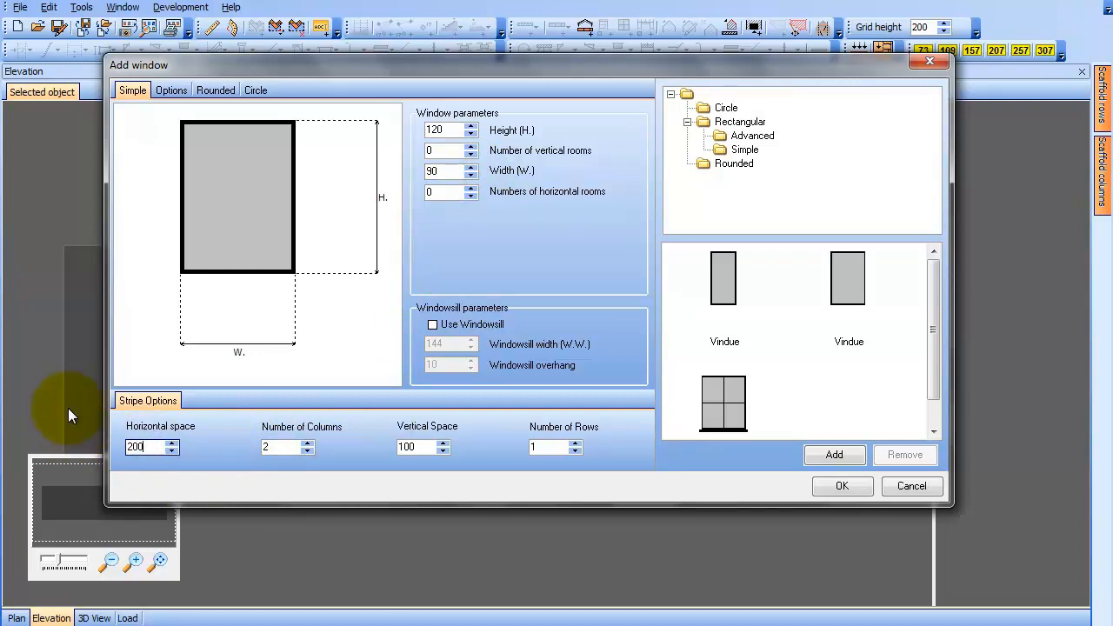
{"action": "left_click", "coordinate": [864, 488]}
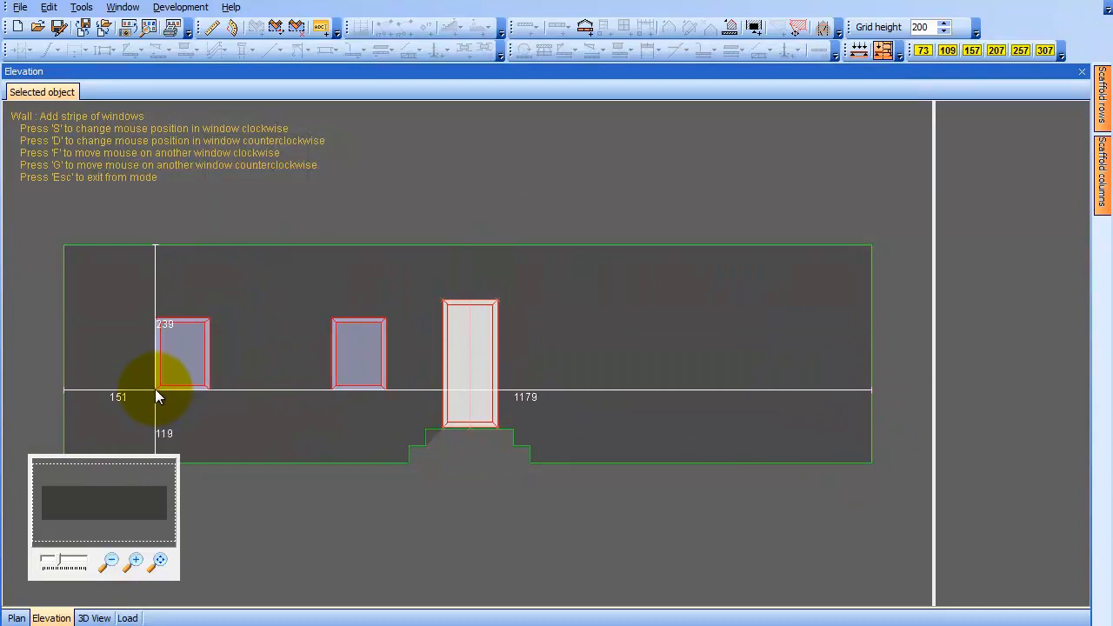
Place the first window pair 120 cm from the wall's left end and 125 cm above its base
{"action": "key", "text": "Tab"}
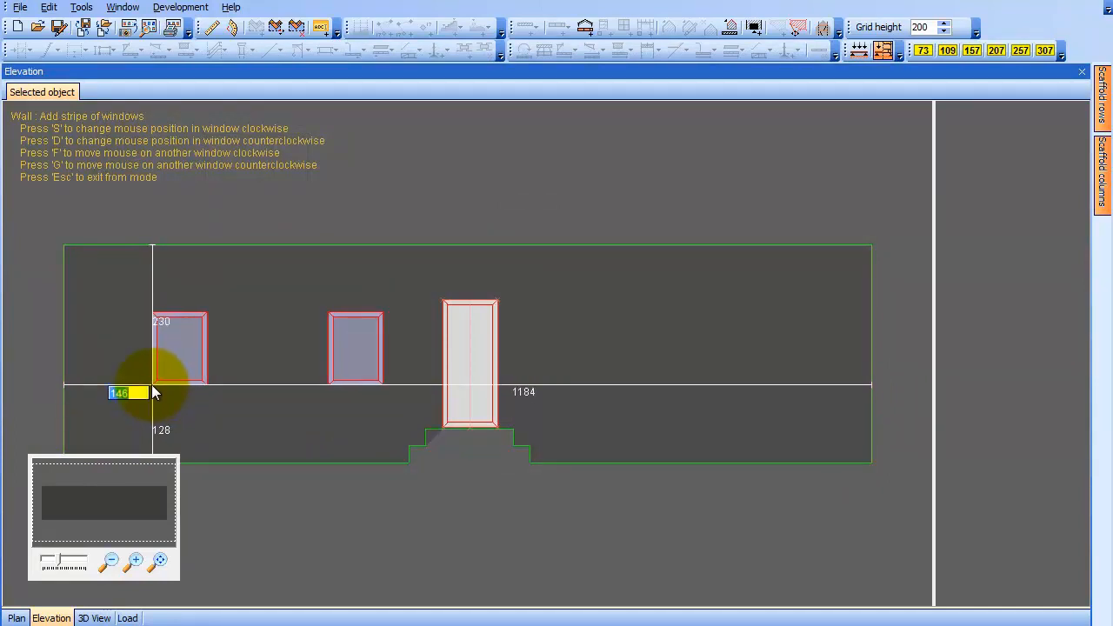
{"action": "type", "text": "120"}
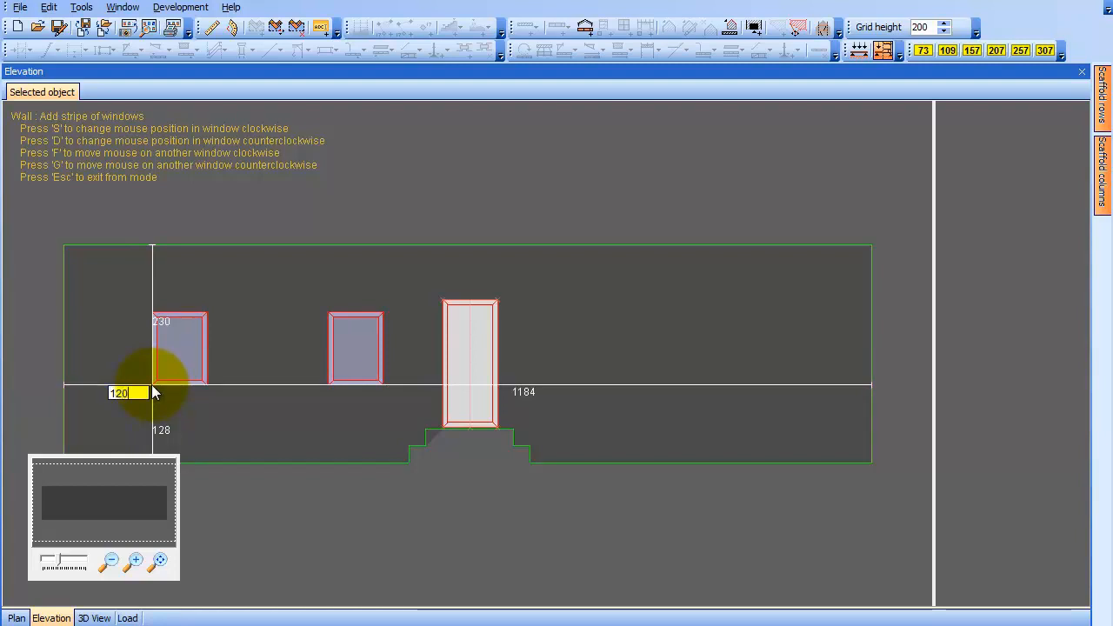
{"action": "key", "text": "Return"}
{"action": "key", "text": "Tab"}
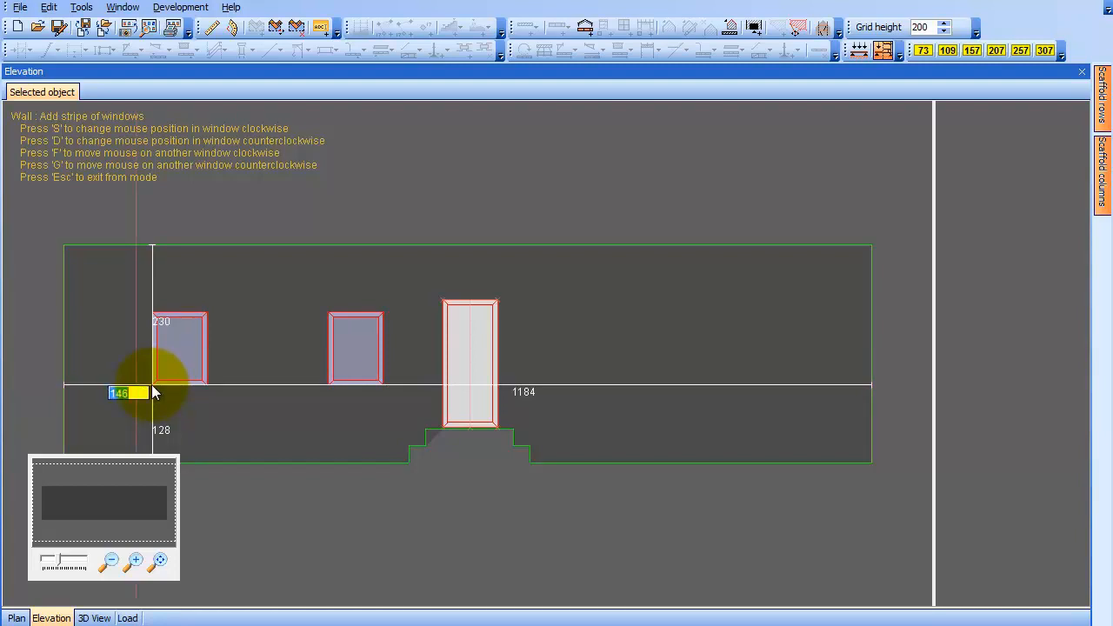
{"action": "key", "text": "Tab"}
{"action": "key", "text": "Tab"}
{"action": "key", "text": "Tab"}
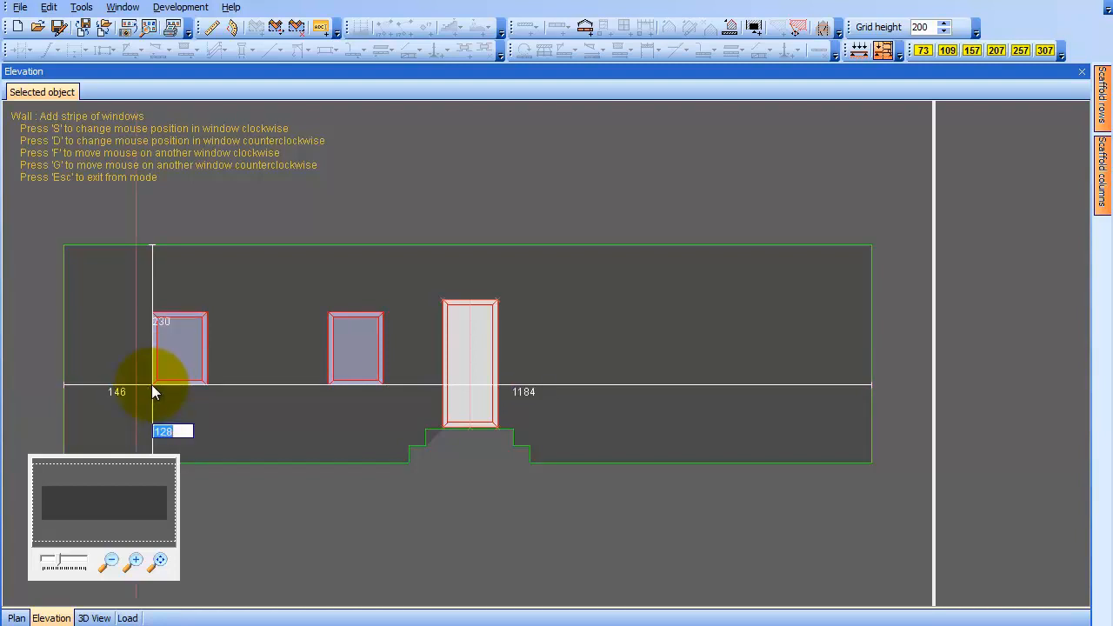
{"action": "type", "text": "125"}
{"action": "key", "text": "Return"}
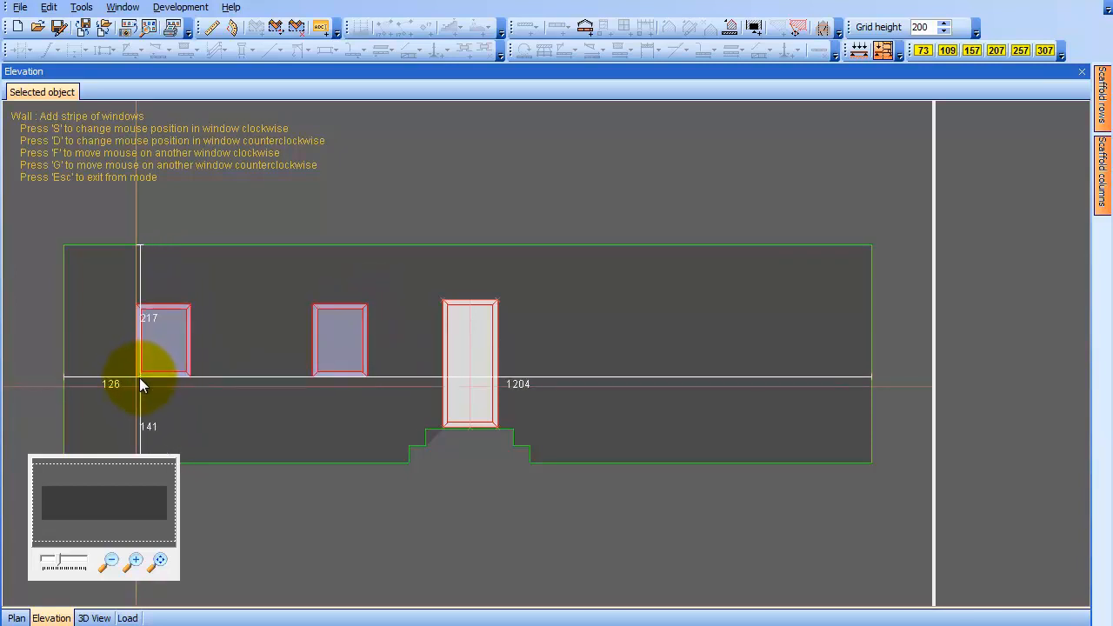
{"action": "left_click", "coordinate": [137, 385]}
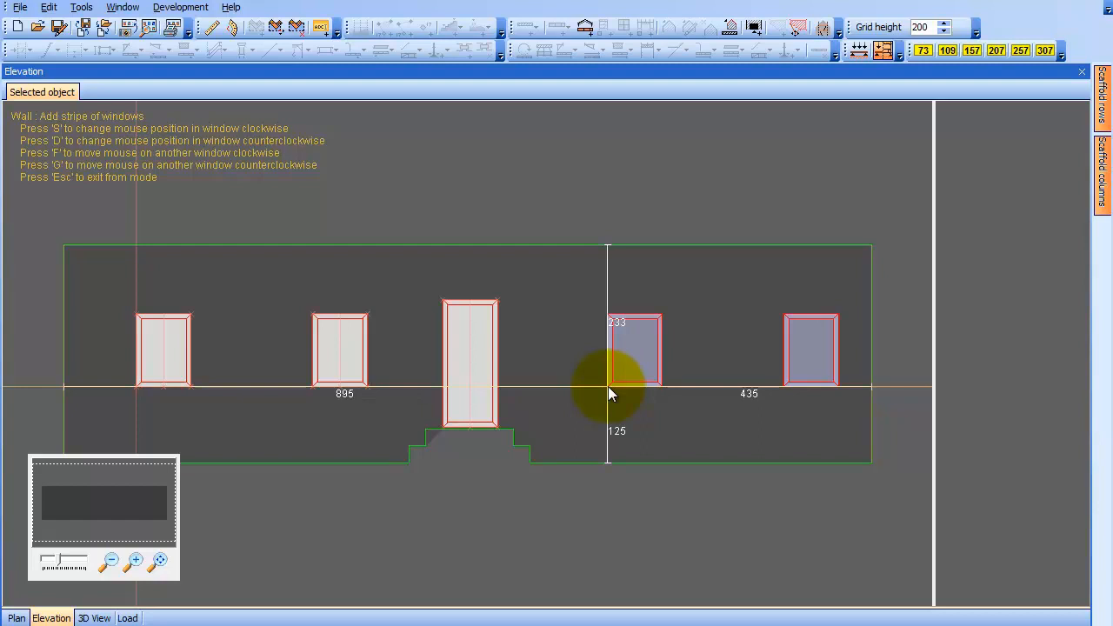
Switch the second pair's reference point to the lower right corner of its right-hand window
{"action": "key", "text": "f"}
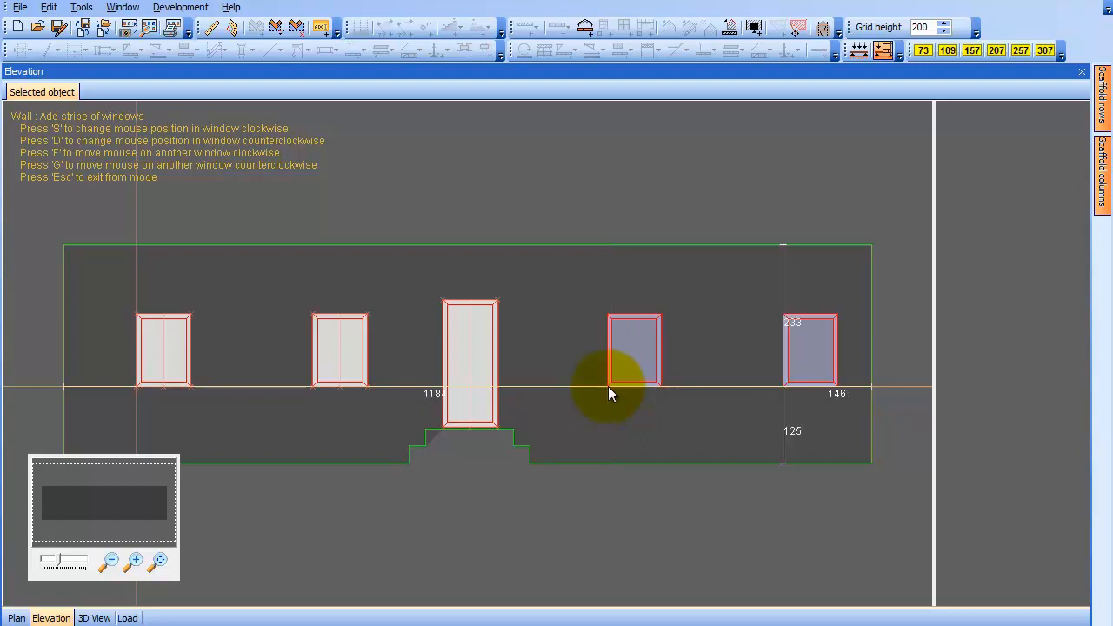
{"action": "key", "text": "s"}
{"action": "key", "text": "s"}
{"action": "key", "text": "s"}
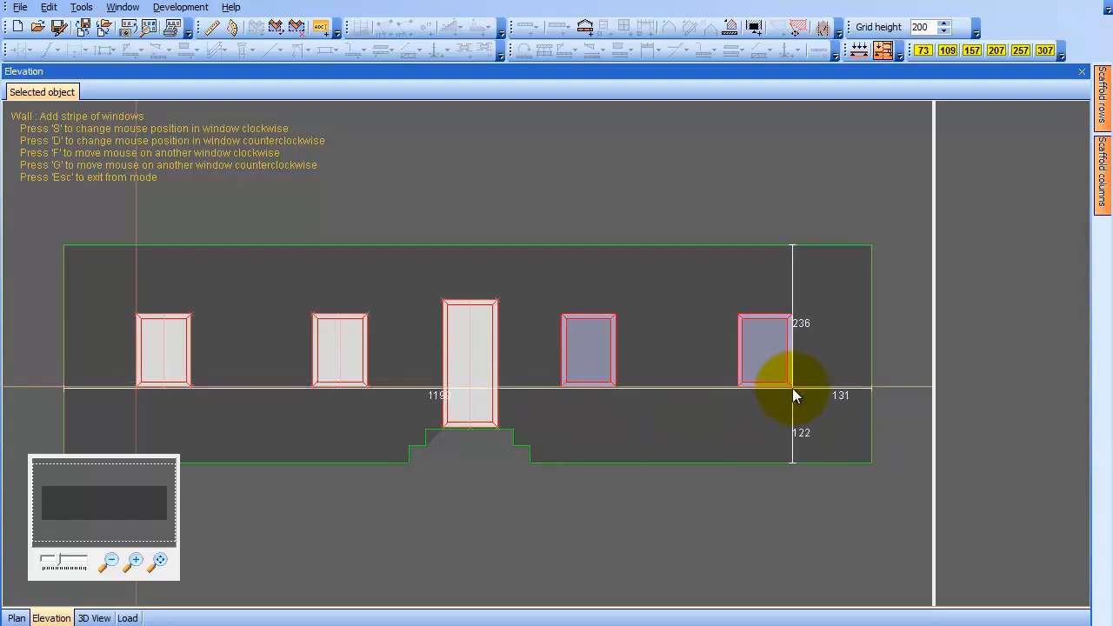
Place the second window pair 125 cm from the wall's right end, level with the first pair, and finish the stripe
{"action": "key", "text": "Tab"}
{"action": "key", "text": "Tab"}
{"action": "type", "text": "125"}
{"action": "key", "text": "Escape"}
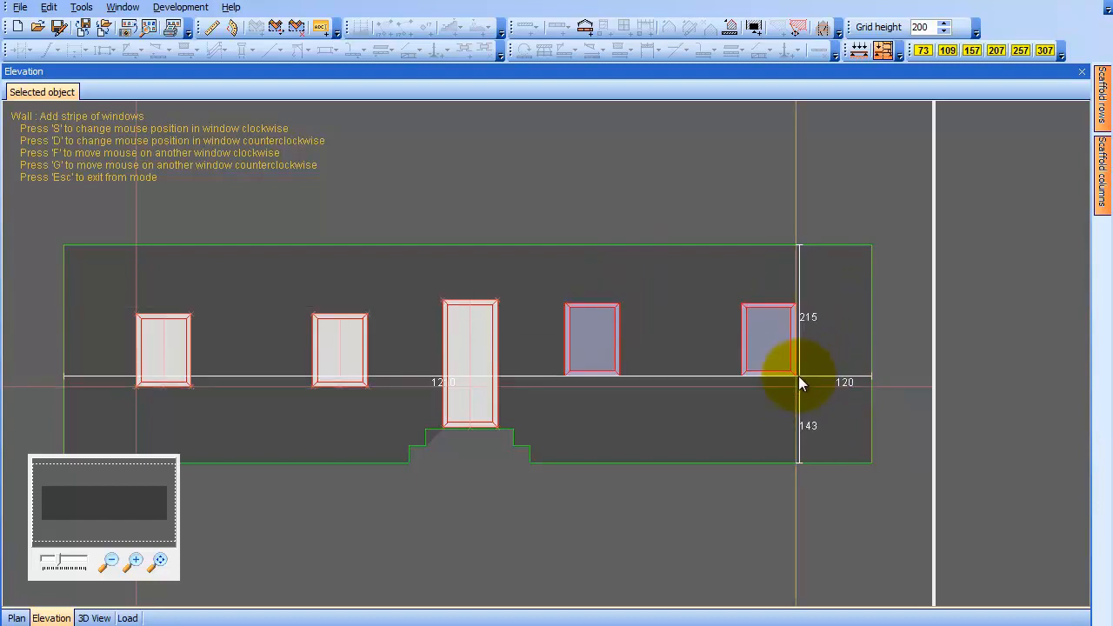
{"action": "left_click", "coordinate": [796, 385]}
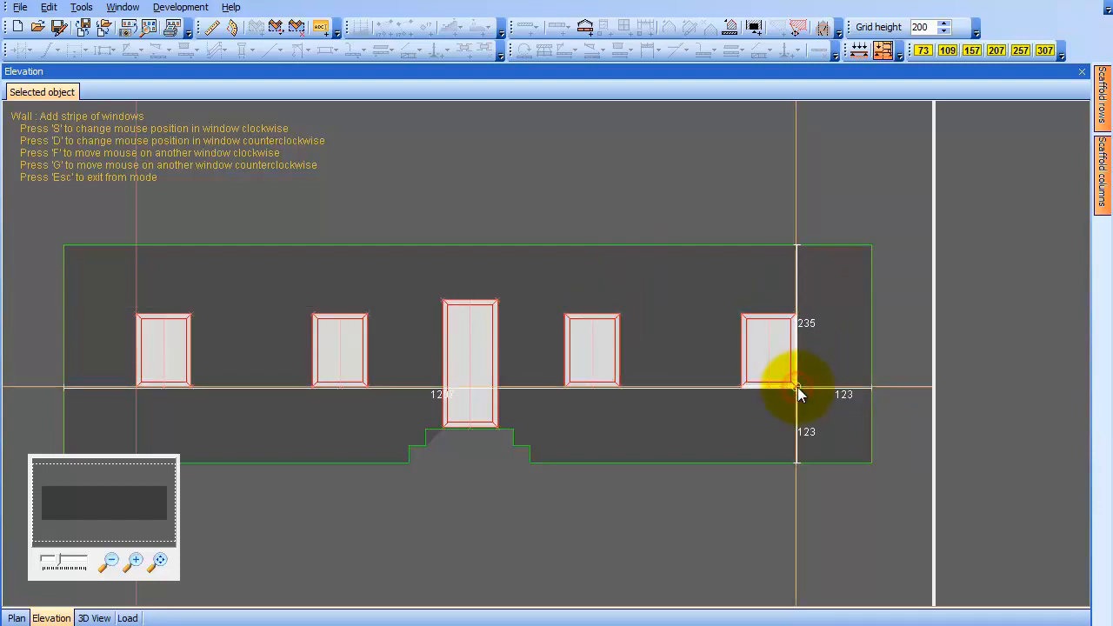
{"action": "key", "text": "Escape"}
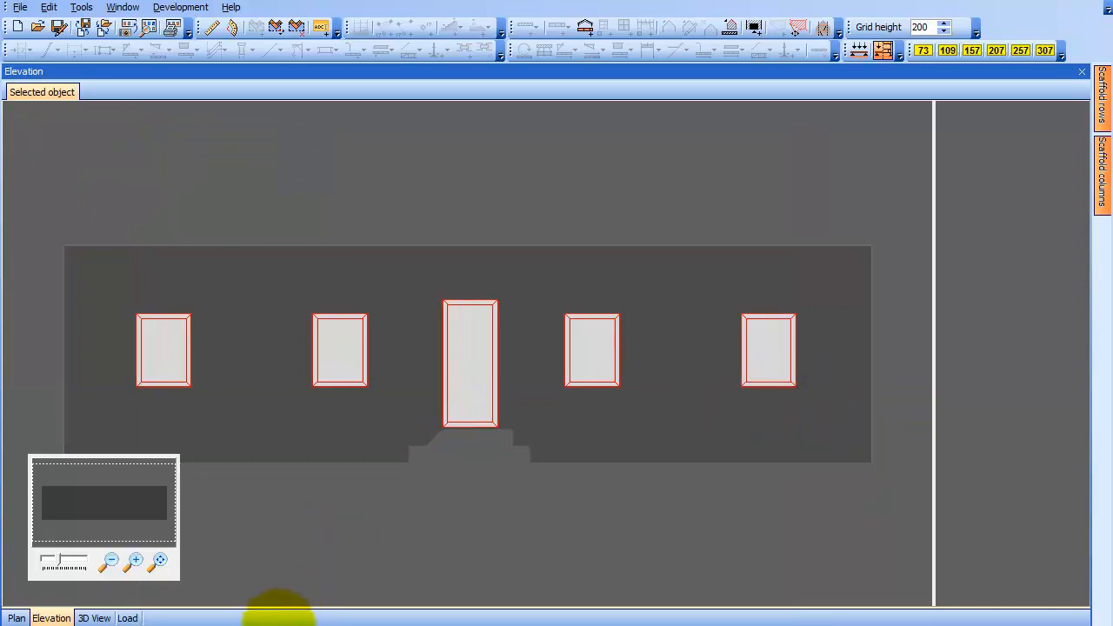
Check the finished front wall in 3D and start a window stripe on the 1330 cm wall by the staircase
{"action": "left_click", "coordinate": [93, 618]}
{"action": "mouse_move", "coordinate": [514, 541]}
{"action": "left_mouse_down"}
{"action": "mouse_move", "coordinate": [515, 551]}
{"action": "mouse_move", "coordinate": [502, 533]}
{"action": "left_mouse_up"}
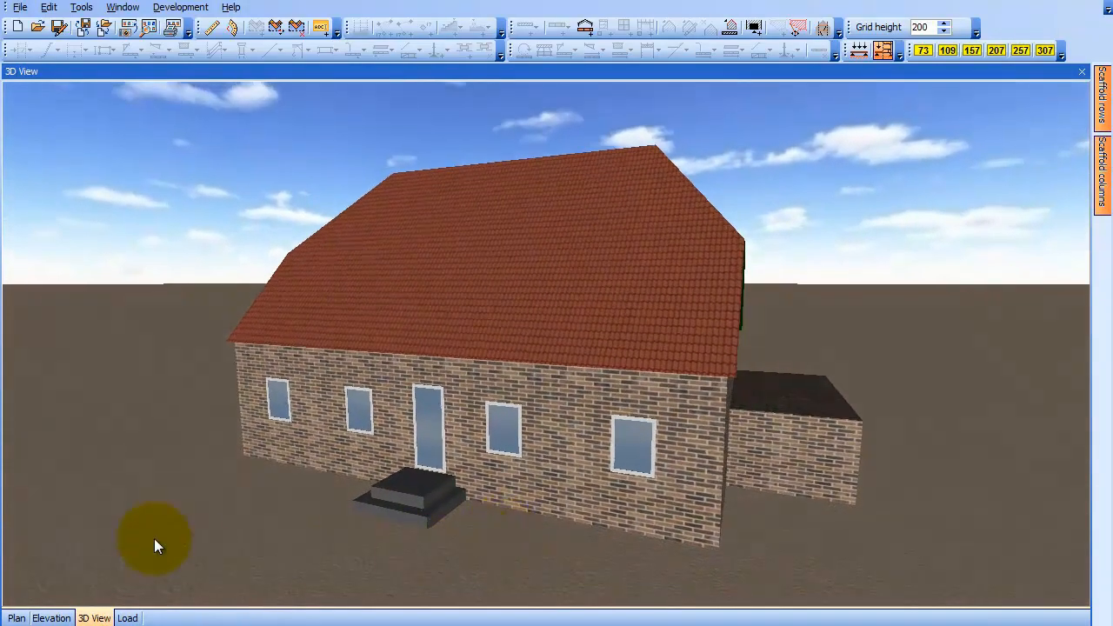
{"action": "left_click", "coordinate": [16, 617]}
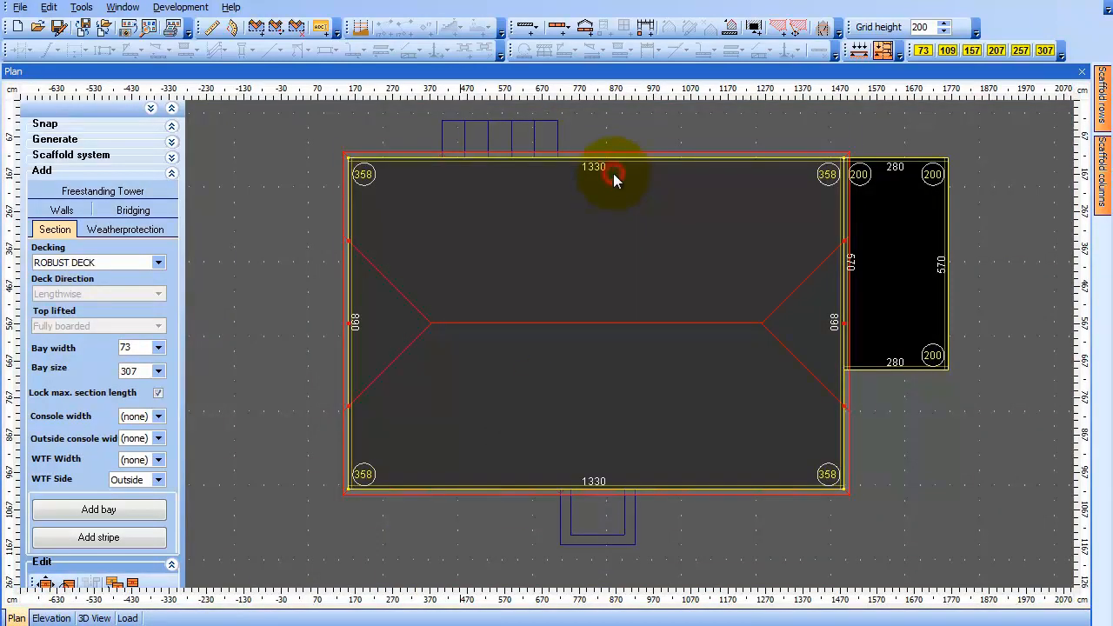
{"action": "left_click", "coordinate": [61, 618]}
{"action": "right_click", "coordinate": [428, 320]}
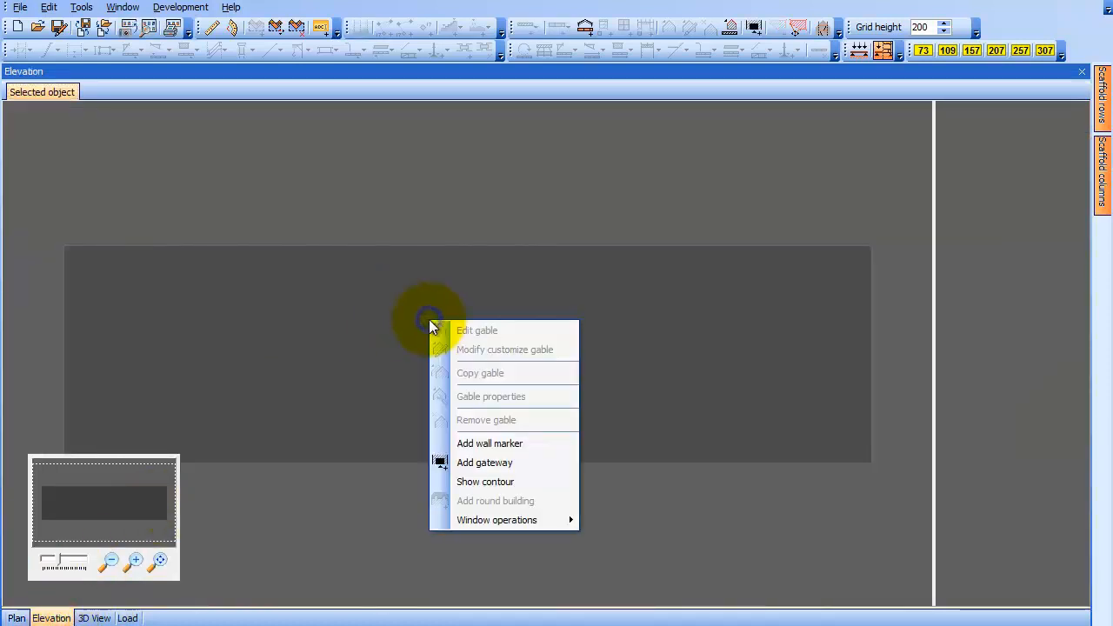
{"action": "mouse_move", "coordinate": [535, 519]}
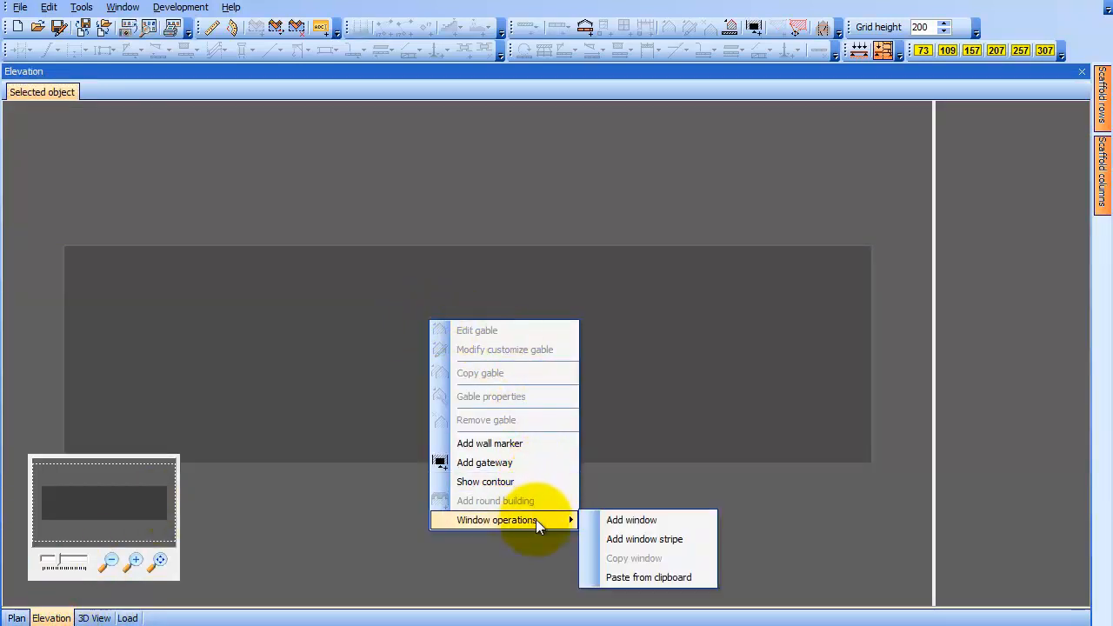
{"action": "left_click", "coordinate": [679, 540]}
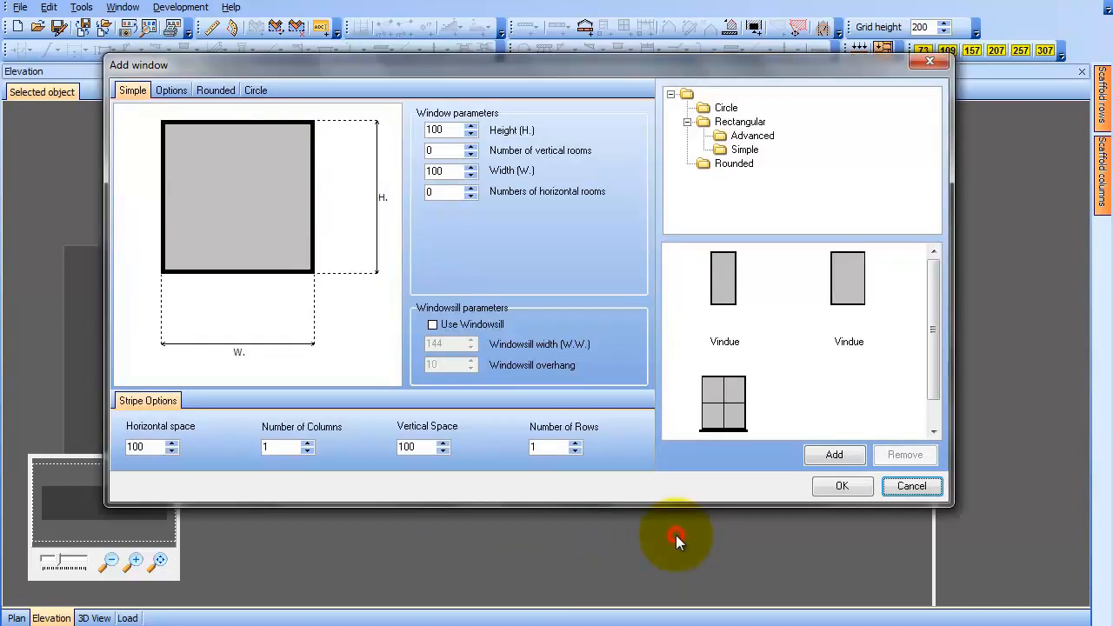
Use the window type with separate top and bottom frames and set its total height to 150 cm
{"action": "left_click", "coordinate": [171, 90]}
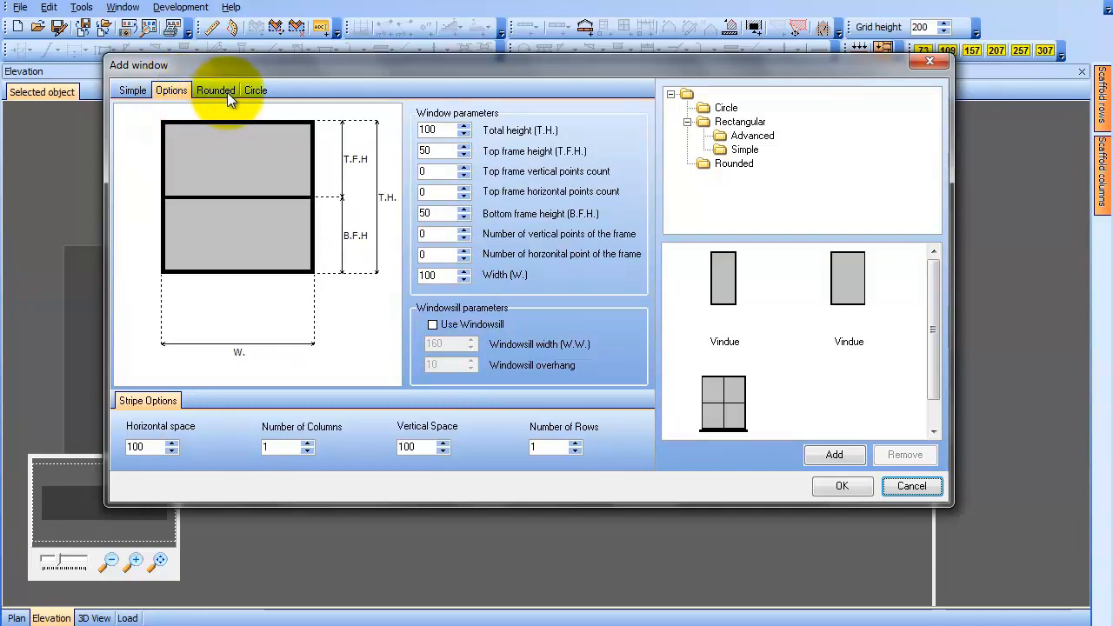
{"action": "left_click", "coordinate": [466, 127]}
{"action": "left_click", "coordinate": [466, 127]}
{"action": "left_click", "coordinate": [466, 127]}
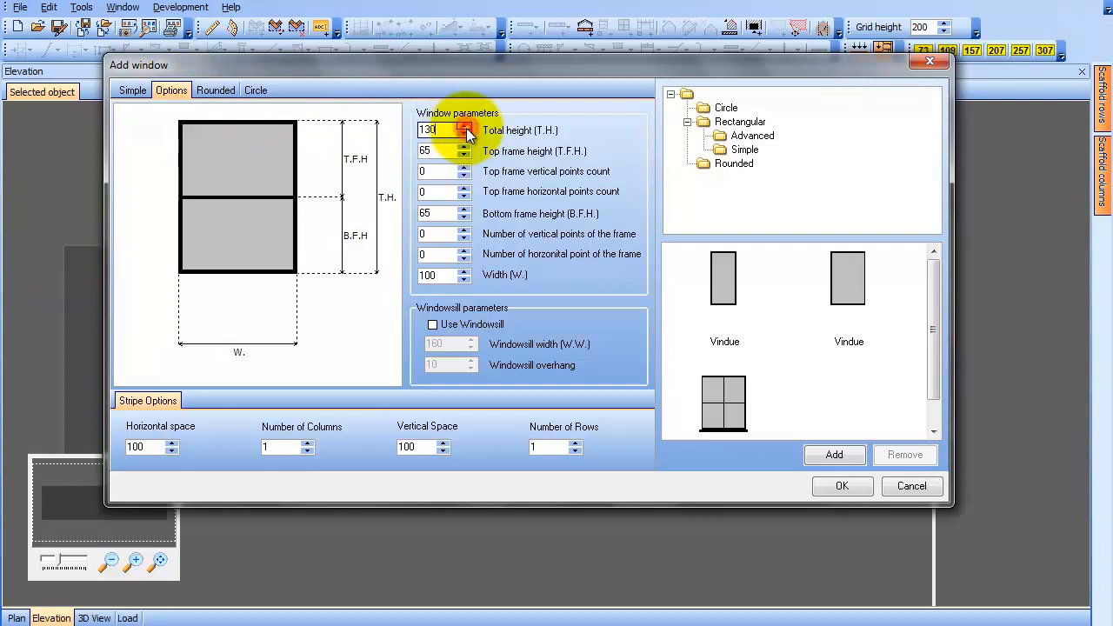
{"action": "left_click", "coordinate": [466, 126]}
{"action": "left_click", "coordinate": [466, 127]}
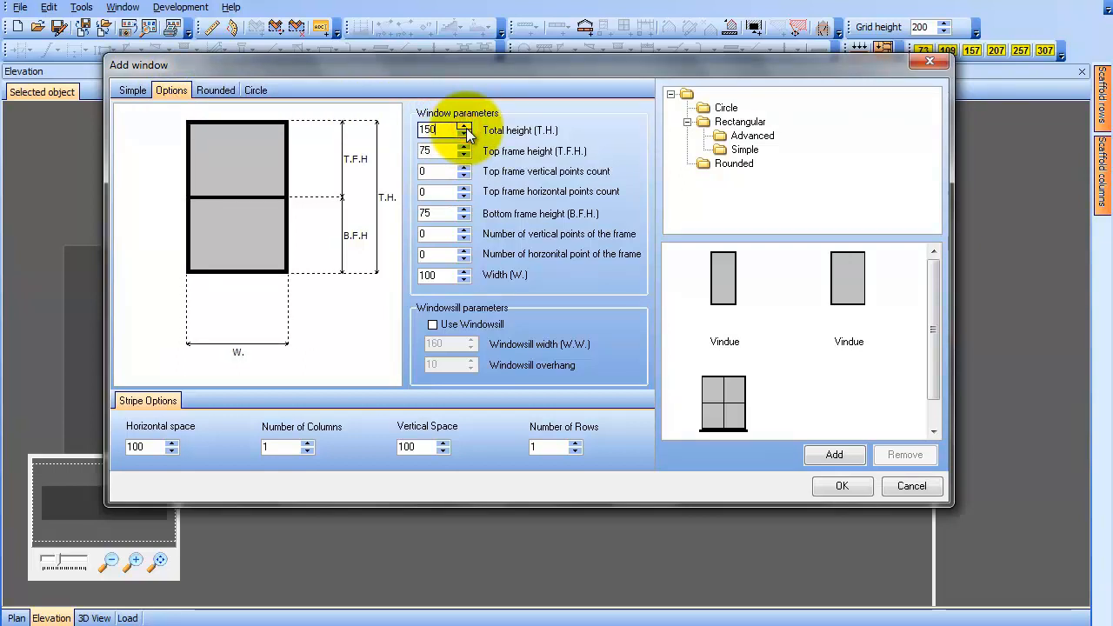
Set the width of the two-frame window to 200 cm
{"action": "left_click", "coordinate": [467, 271]}
{"action": "left_click", "coordinate": [467, 272]}
{"action": "left_click", "coordinate": [466, 271]}
{"action": "left_click", "coordinate": [467, 271]}
{"action": "left_click", "coordinate": [466, 271]}
{"action": "left_click", "coordinate": [467, 272]}
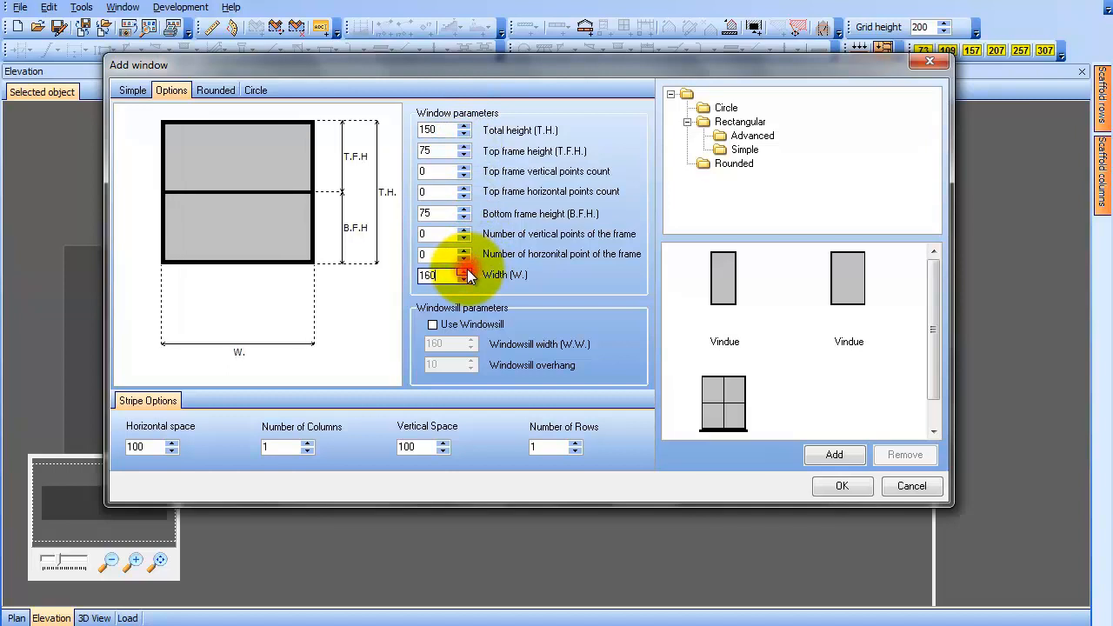
{"action": "left_click", "coordinate": [467, 271]}
{"action": "left_click", "coordinate": [467, 271]}
{"action": "left_click", "coordinate": [467, 271]}
{"action": "left_click", "coordinate": [467, 272]}
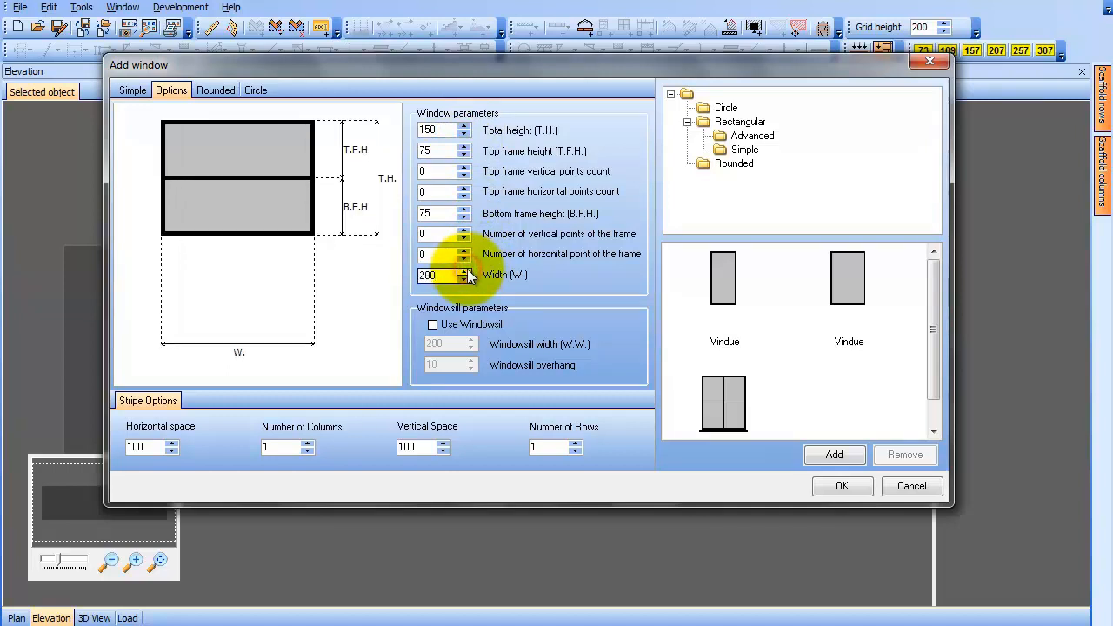
Give the window's top frame 1 vertical and 1 horizontal point, and enable a windowsill
{"action": "left_click", "coordinate": [467, 167]}
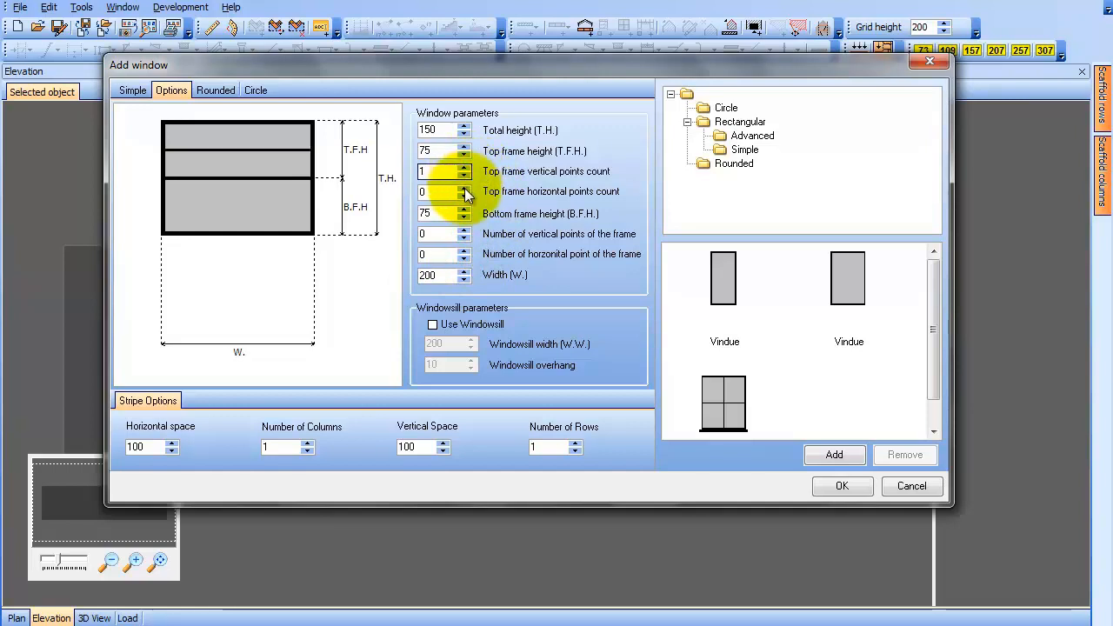
{"action": "left_click", "coordinate": [466, 187]}
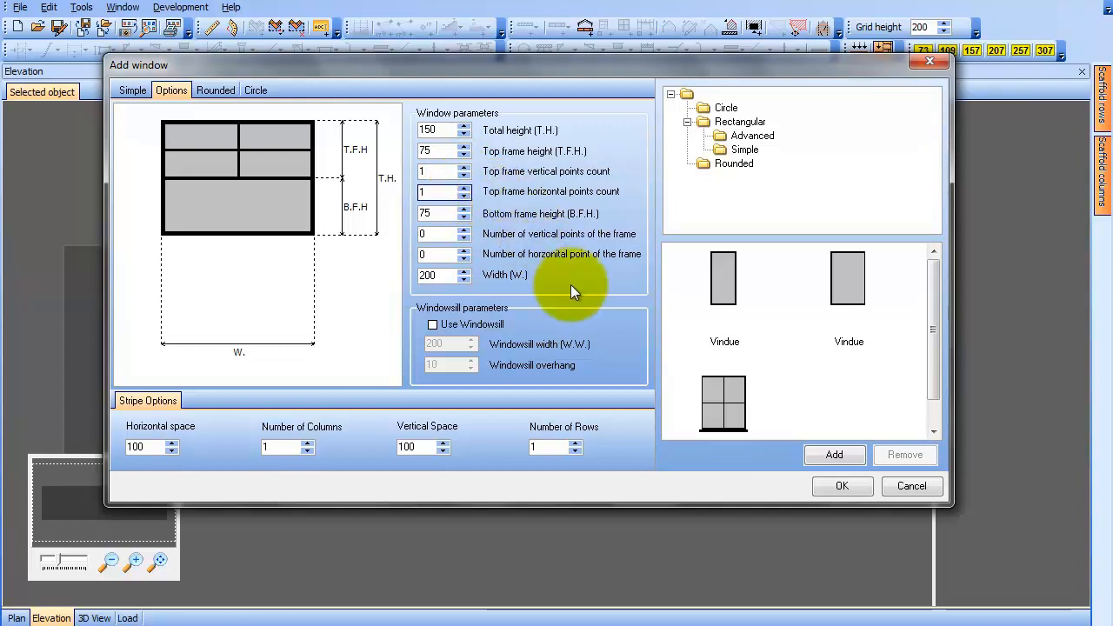
{"action": "left_click", "coordinate": [433, 325]}
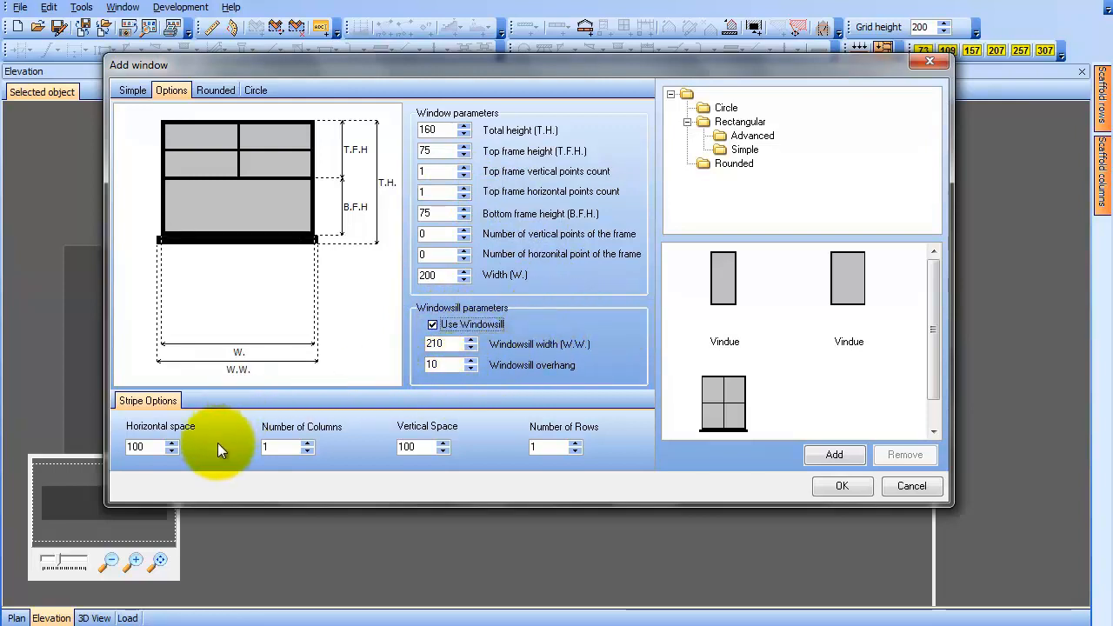
Give the window stripe 3 columns with a horizontal space of 200 cm and confirm the settings
{"action": "left_click", "coordinate": [306, 442]}
{"action": "left_click", "coordinate": [306, 442]}
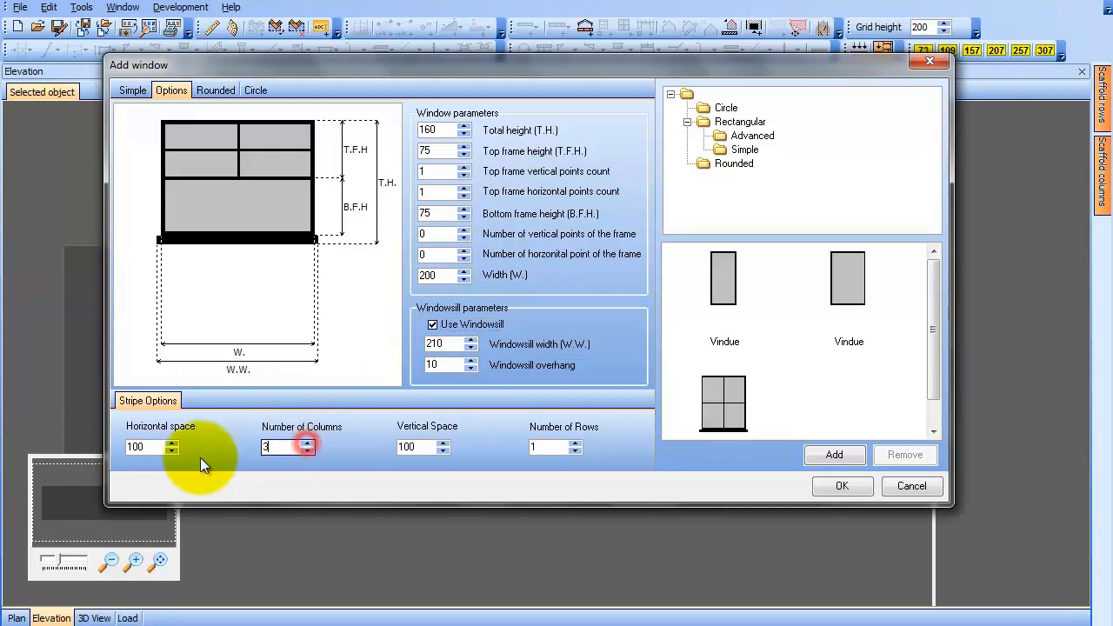
{"action": "left_click", "coordinate": [137, 447]}
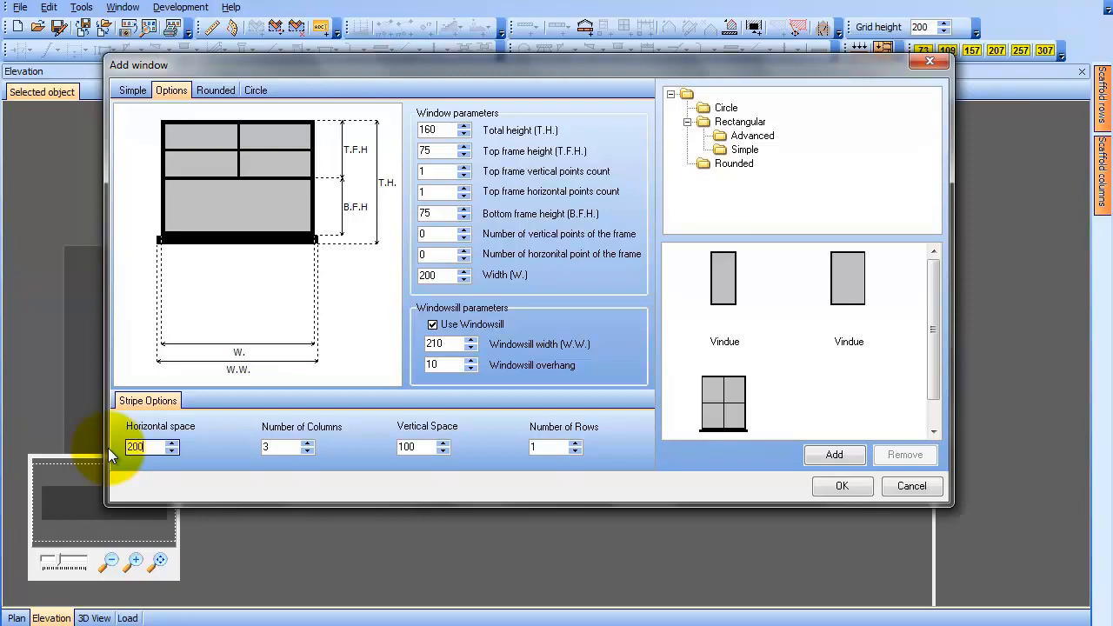
{"action": "left_click", "coordinate": [822, 484]}
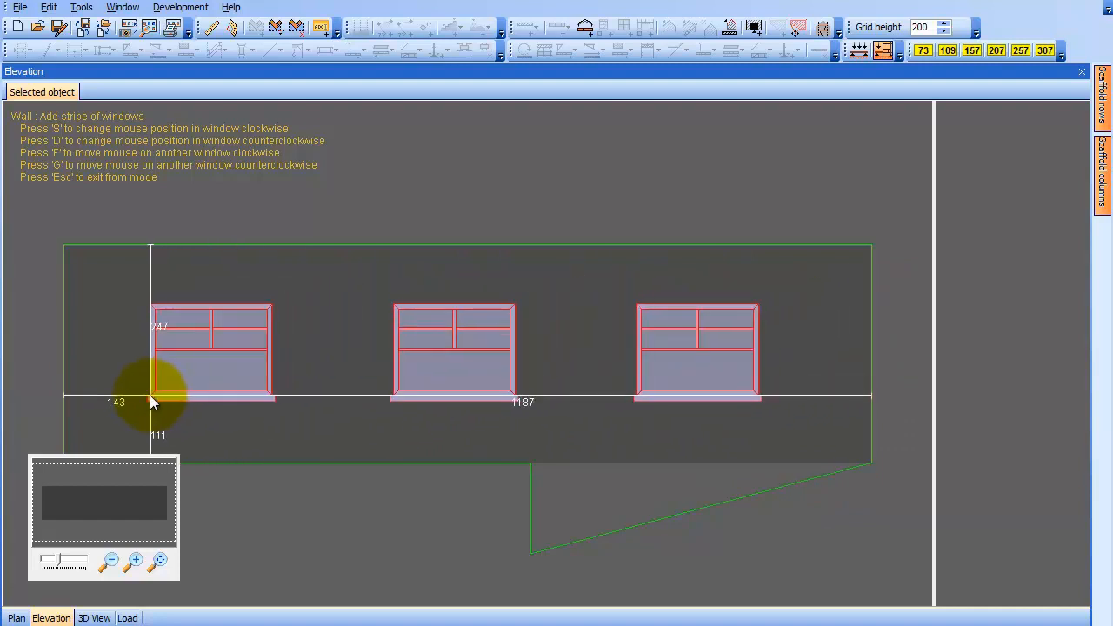
Place the three-window stripe about 154 cm from the wall's left end and 131 cm above its base, and finish it
{"action": "key", "text": "Tab"}
{"action": "key", "text": "Tab"}
{"action": "key", "text": "Tab"}
{"action": "key", "text": "Tab"}
{"action": "type", "text": "111"}
{"action": "key", "text": "Return"}
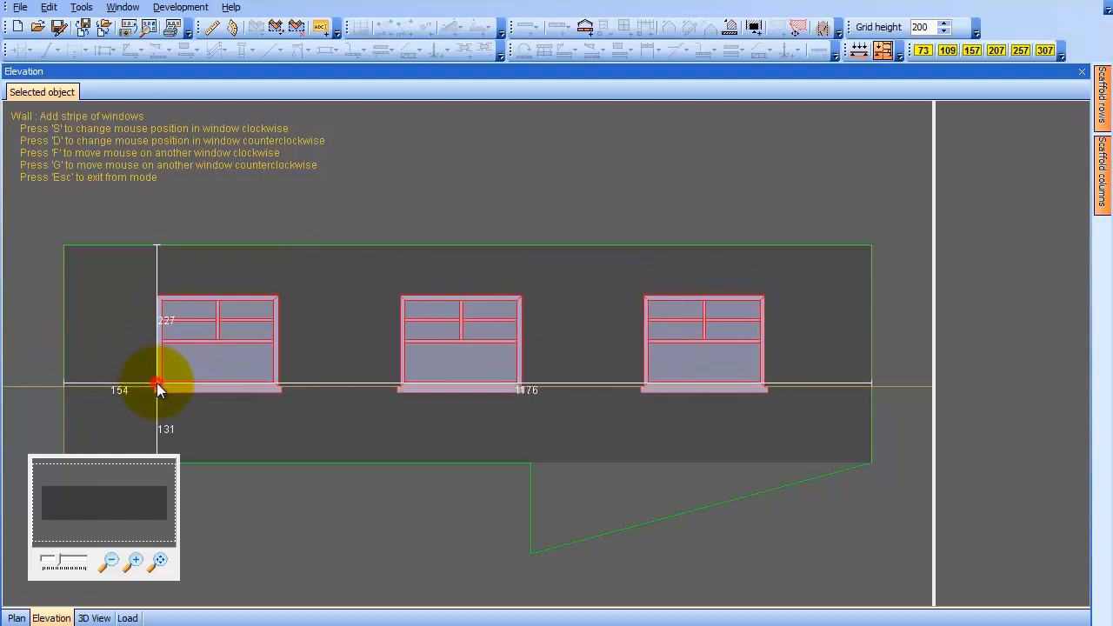
{"action": "left_click", "coordinate": [157, 386]}
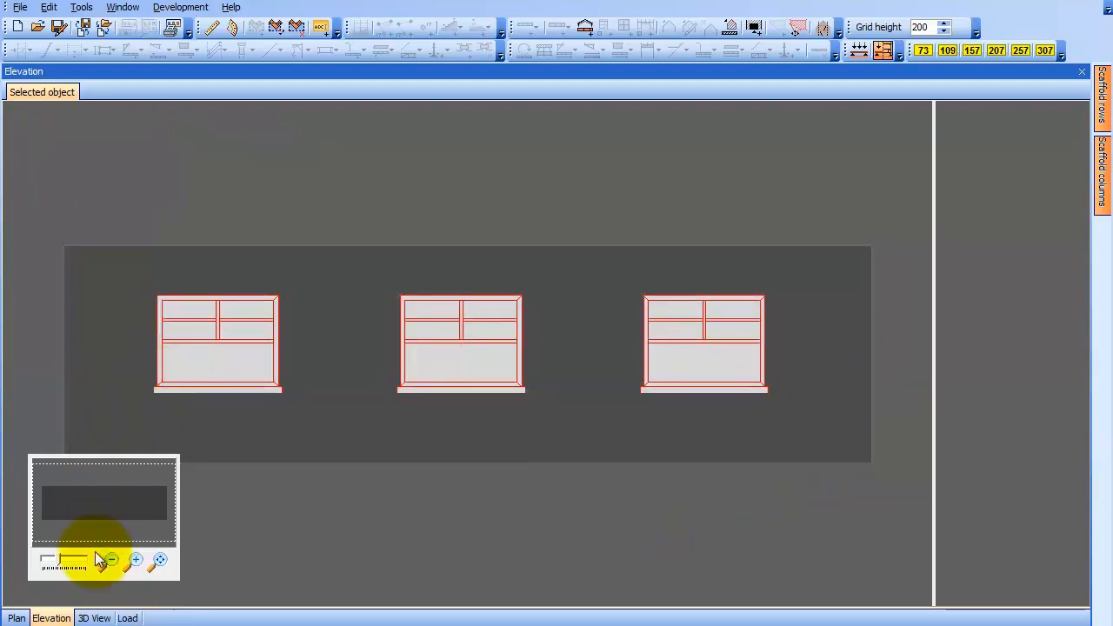
Look at the annex side of the house in 3D and start adding a single window to the 890 cm gable wall there
{"action": "left_click", "coordinate": [94, 618]}
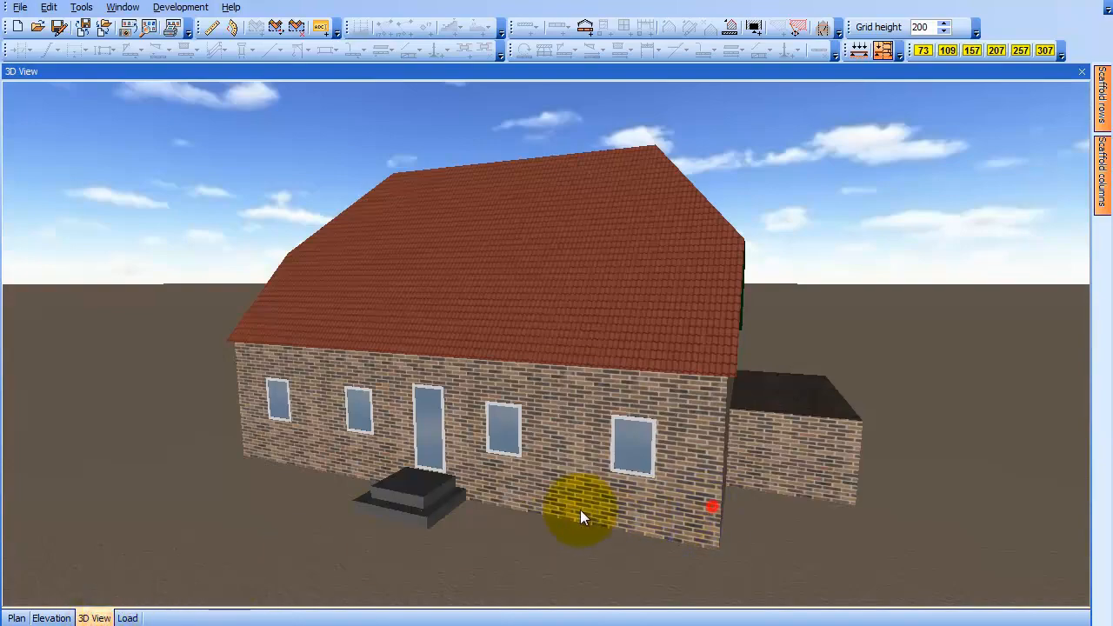
{"action": "mouse_move", "coordinate": [580, 510]}
{"action": "left_mouse_down"}
{"action": "mouse_move", "coordinate": [388, 517]}
{"action": "mouse_move", "coordinate": [299, 503]}
{"action": "mouse_move", "coordinate": [654, 500]}
{"action": "mouse_move", "coordinate": [581, 501]}
{"action": "left_mouse_up"}
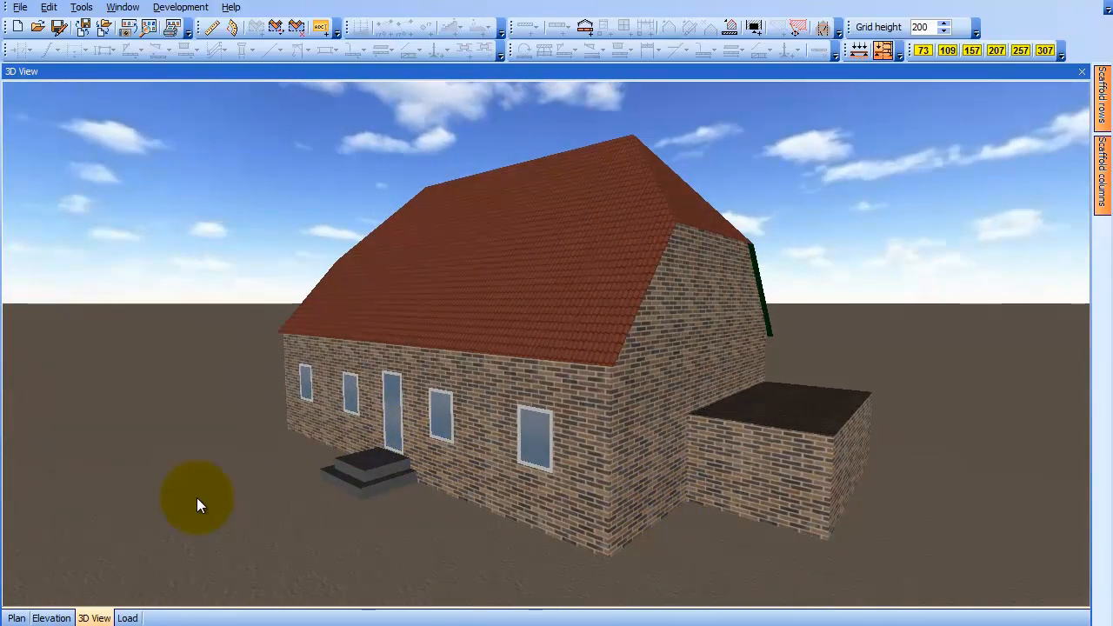
{"action": "left_click", "coordinate": [17, 618]}
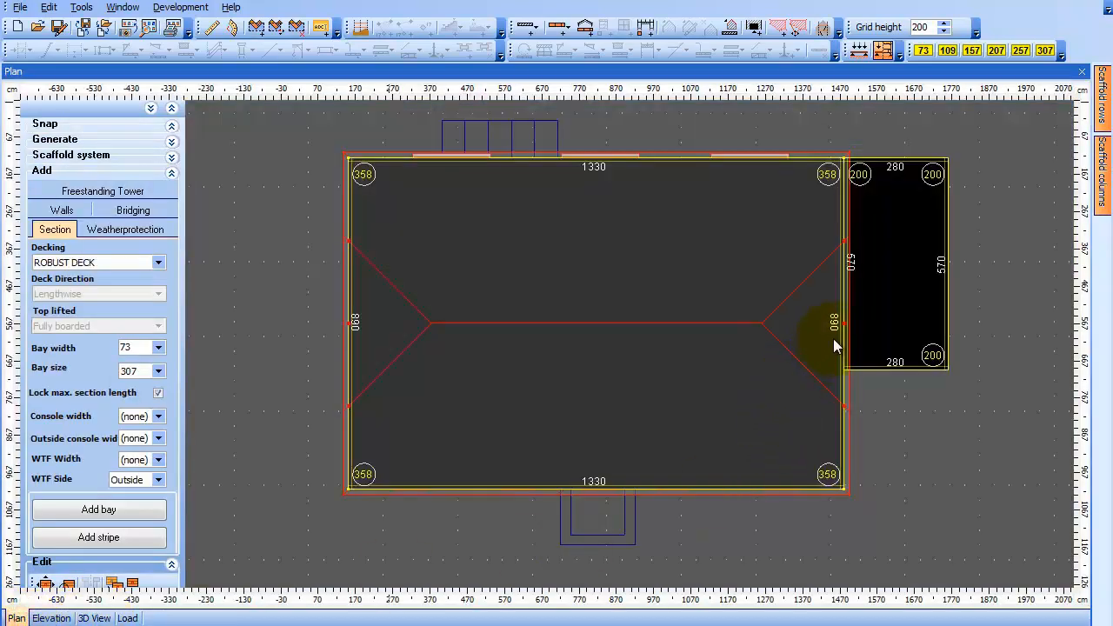
{"action": "left_click", "coordinate": [51, 618]}
{"action": "right_click", "coordinate": [418, 270]}
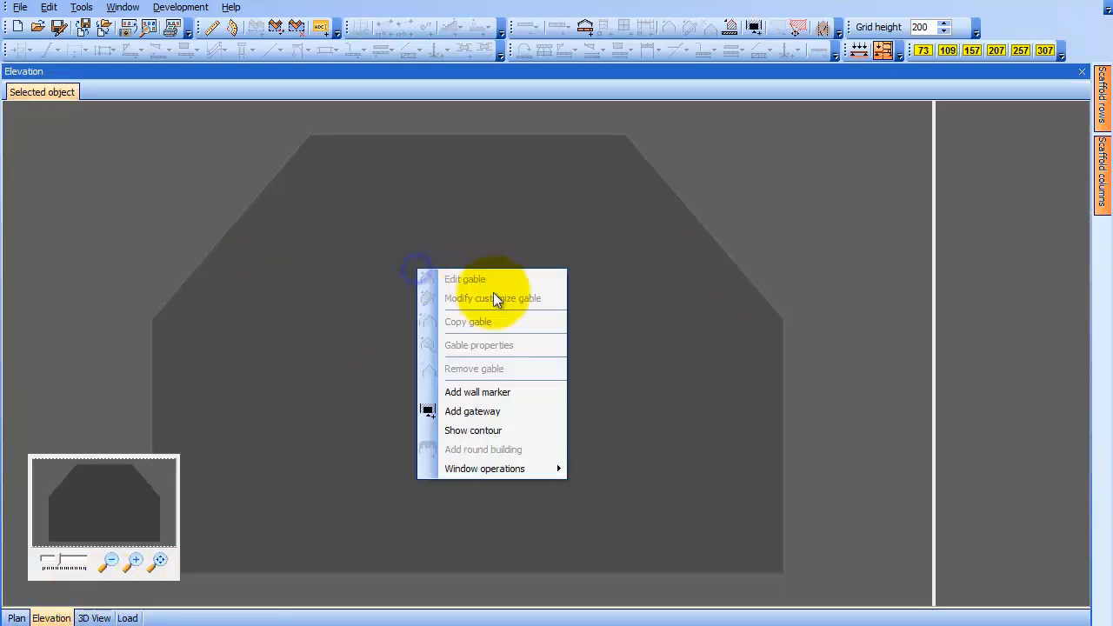
{"action": "mouse_move", "coordinate": [529, 470]}
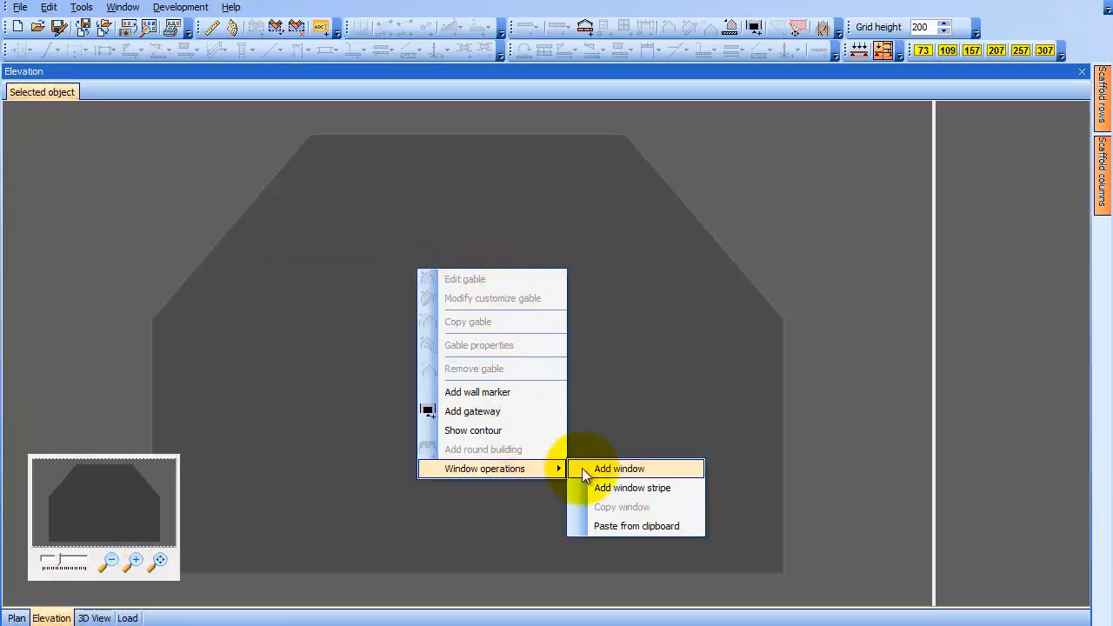
{"action": "left_click", "coordinate": [635, 468]}
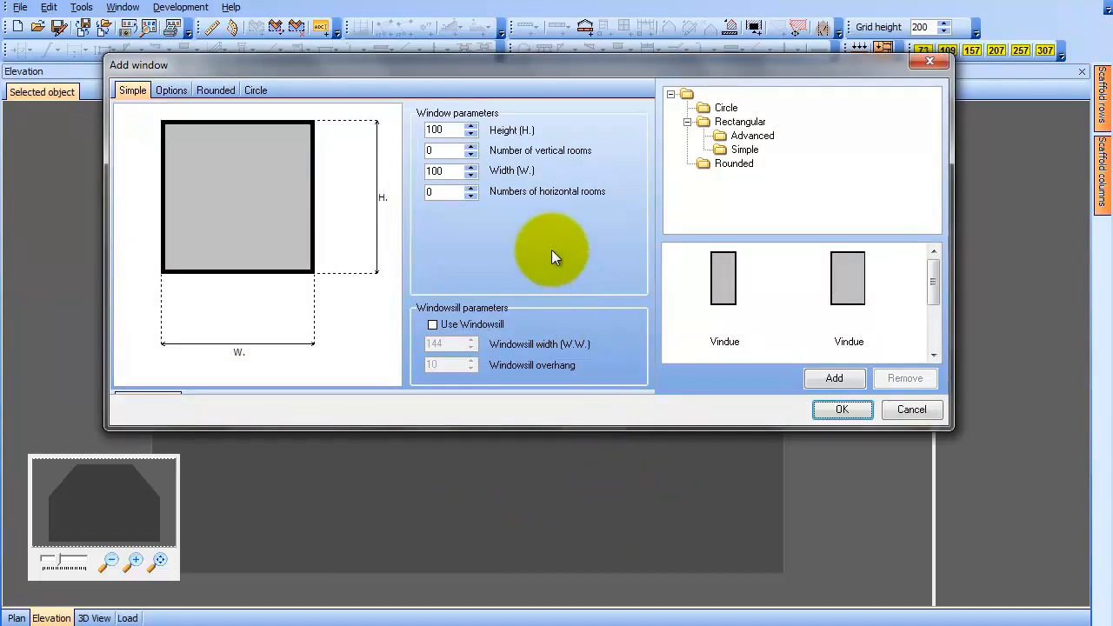
Define a rounded window with a total height of 150 cm and a width of 150 cm, and confirm it
{"action": "left_click", "coordinate": [217, 90]}
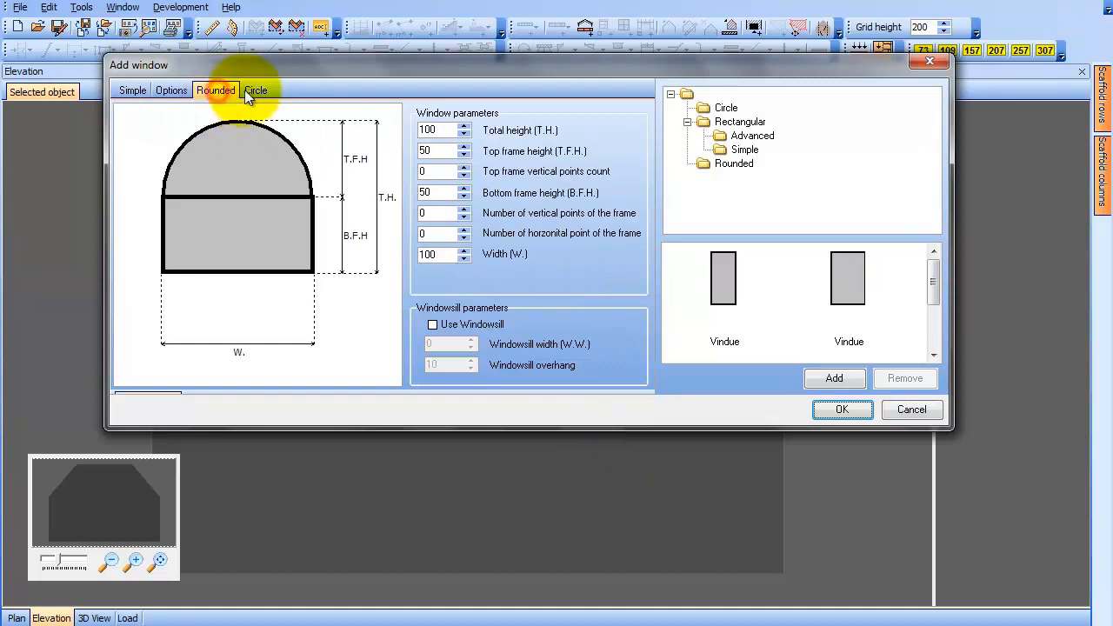
{"action": "left_click", "coordinate": [464, 127]}
{"action": "left_click", "coordinate": [465, 126]}
{"action": "left_click", "coordinate": [464, 126]}
{"action": "left_click", "coordinate": [464, 126]}
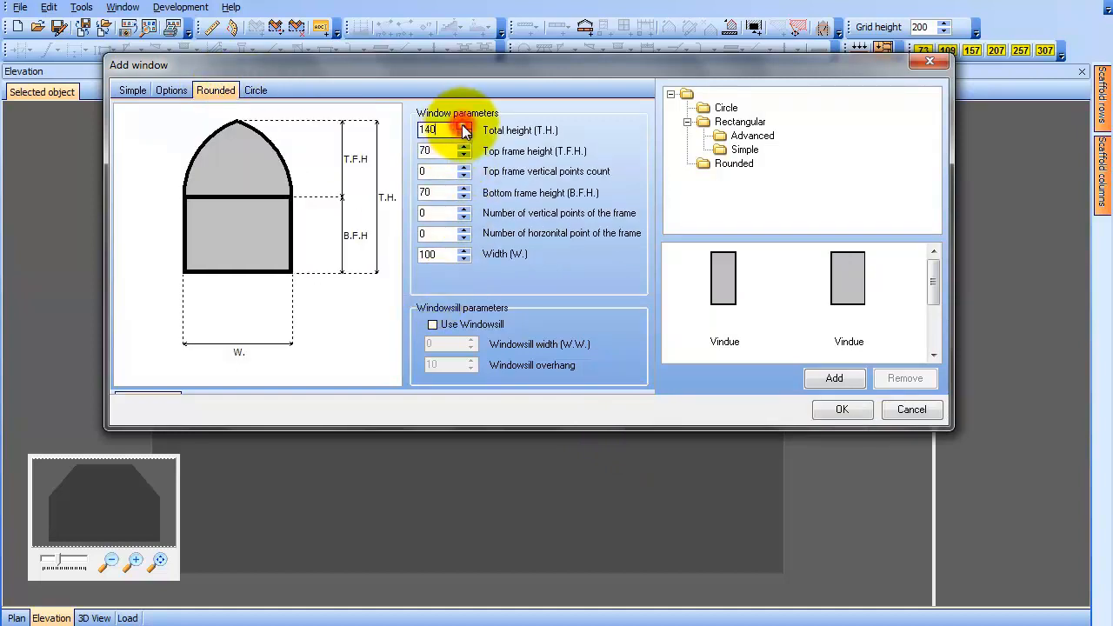
{"action": "left_click", "coordinate": [465, 126]}
{"action": "left_click", "coordinate": [464, 250]}
{"action": "left_click", "coordinate": [464, 251]}
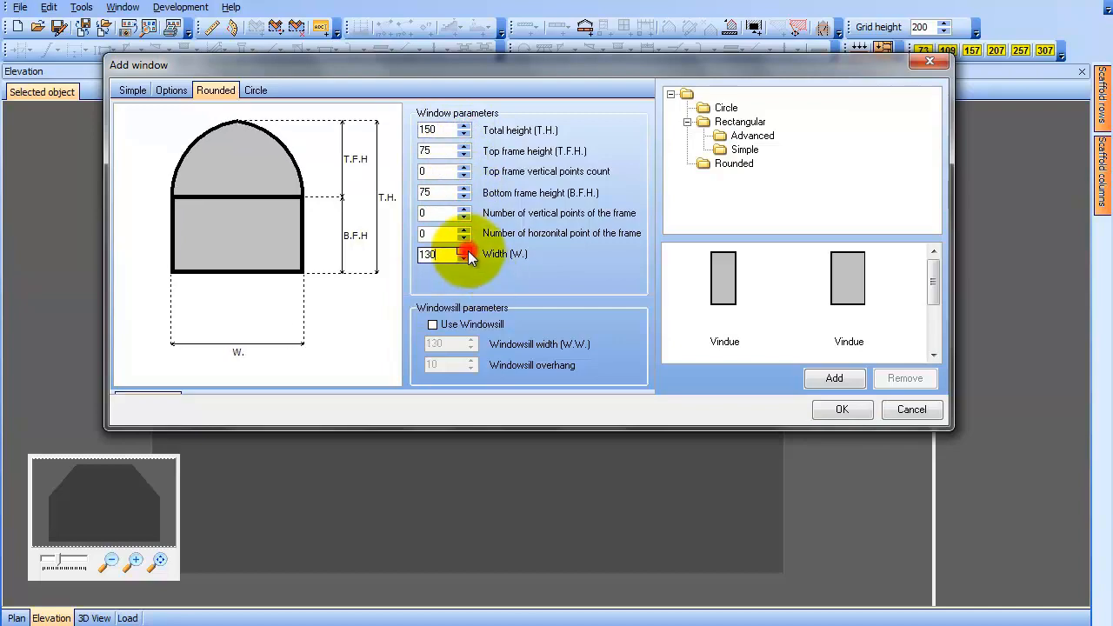
{"action": "left_click", "coordinate": [464, 250]}
{"action": "left_click", "coordinate": [465, 250]}
{"action": "left_click", "coordinate": [464, 250]}
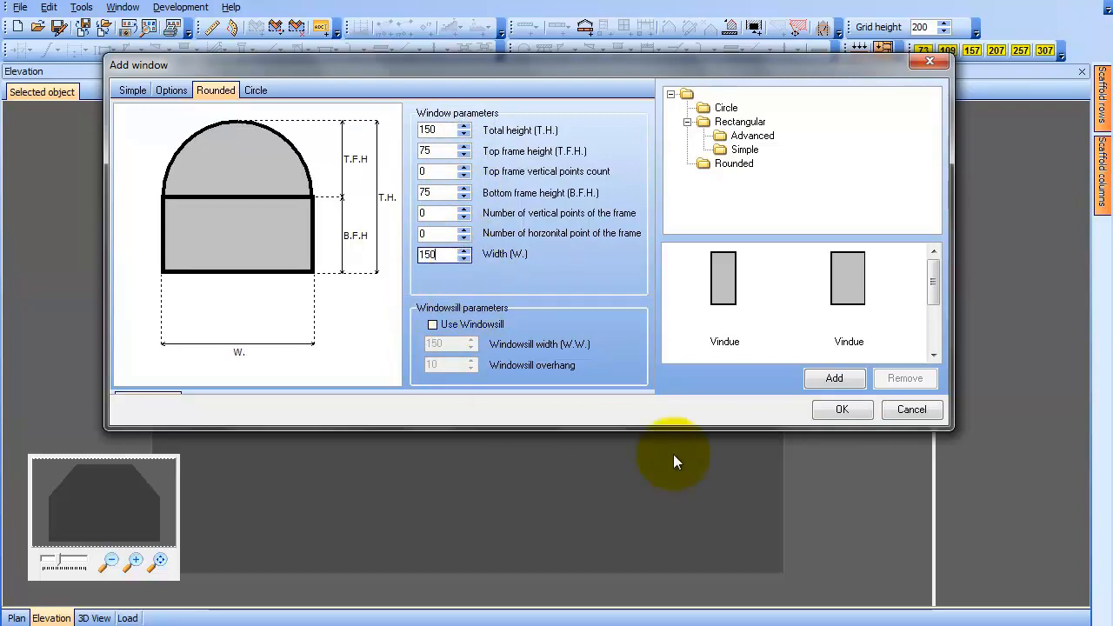
{"action": "left_click", "coordinate": [841, 409]}
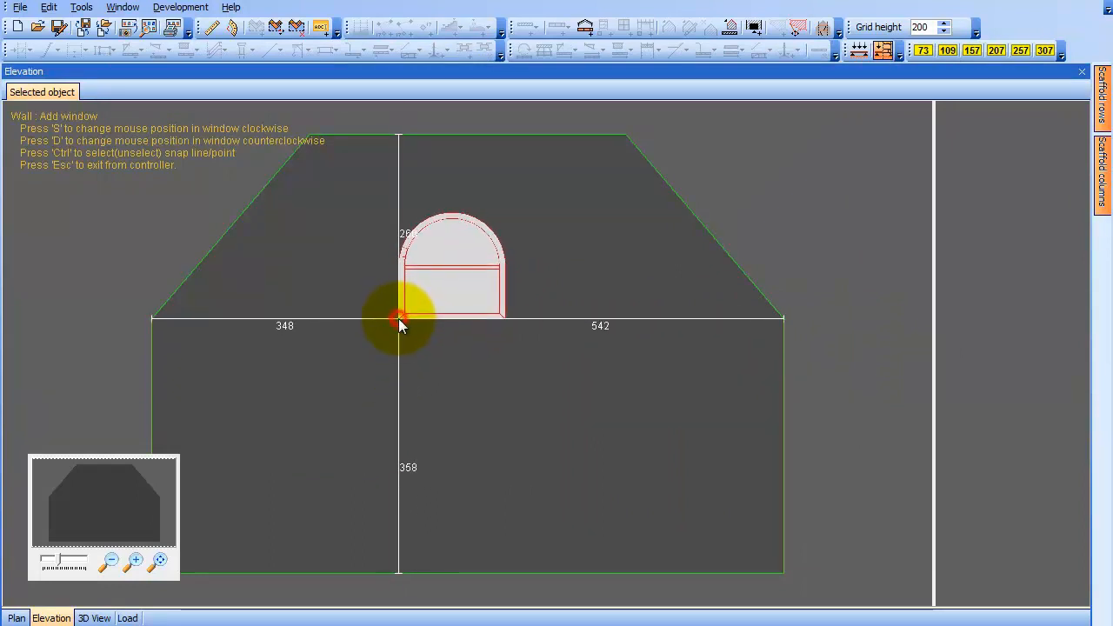
Place the rounded window 348 cm from the gable wall's left end and 358 cm above its base, and check it in 3D
{"action": "left_click", "coordinate": [398, 318]}
{"action": "key", "text": "Escape"}
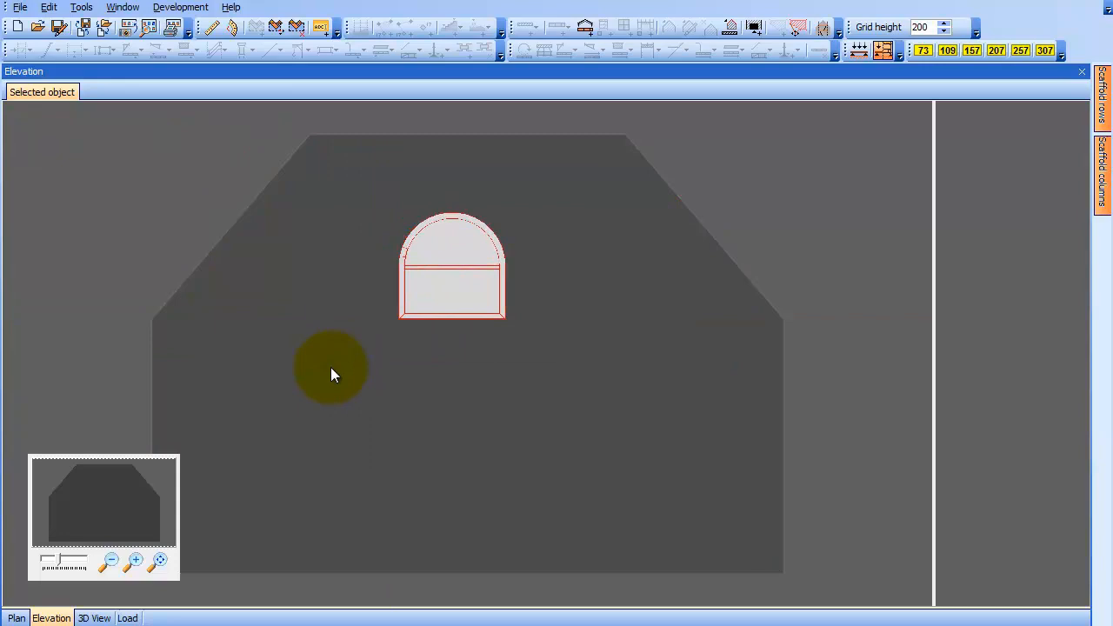
{"action": "left_click", "coordinate": [94, 619]}
{"action": "left_click_drag", "start_coordinate": [389, 534], "coordinate": [345, 554]}
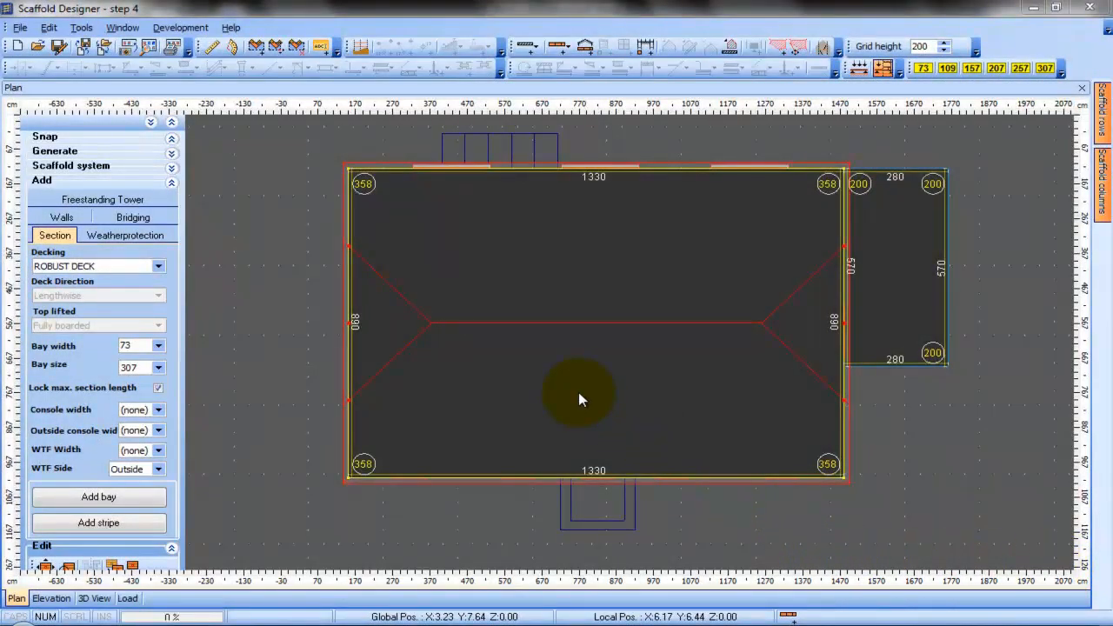
Start a dormer obstacle on the main roof with height 150 cm, wall height 100 cm and 3 points
{"action": "left_click", "coordinate": [578, 392]}
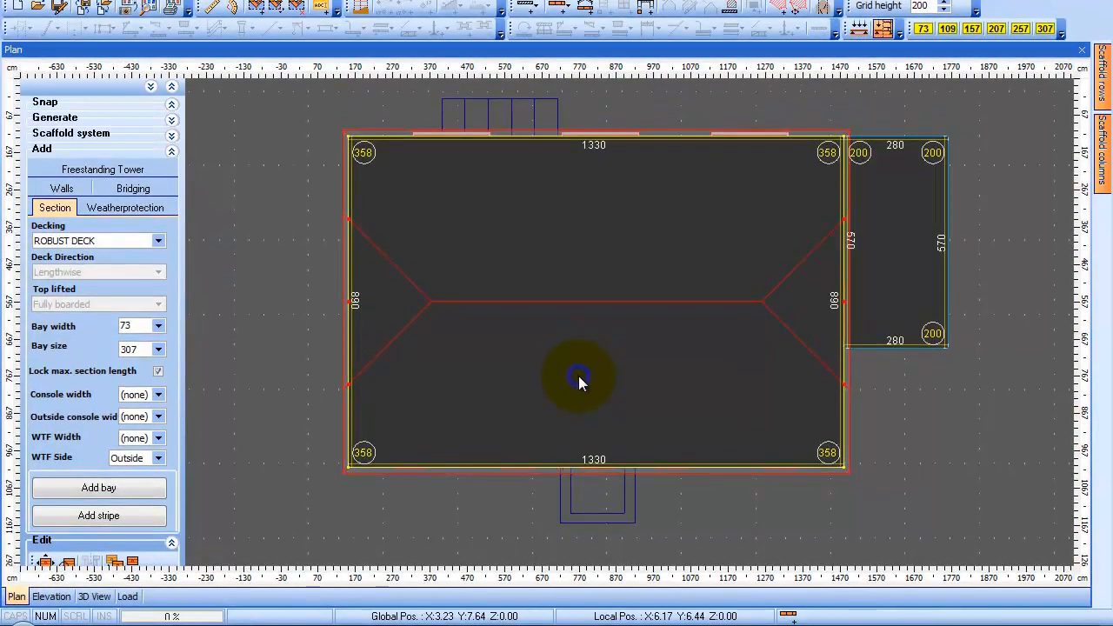
{"action": "right_click", "coordinate": [578, 376]}
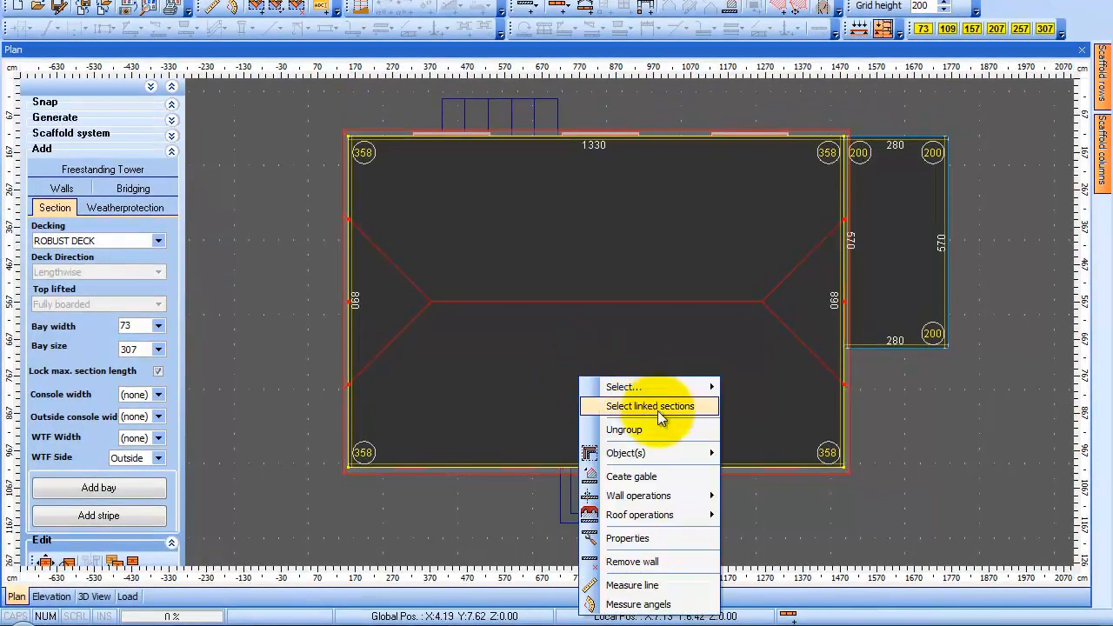
{"action": "mouse_move", "coordinate": [706, 514]}
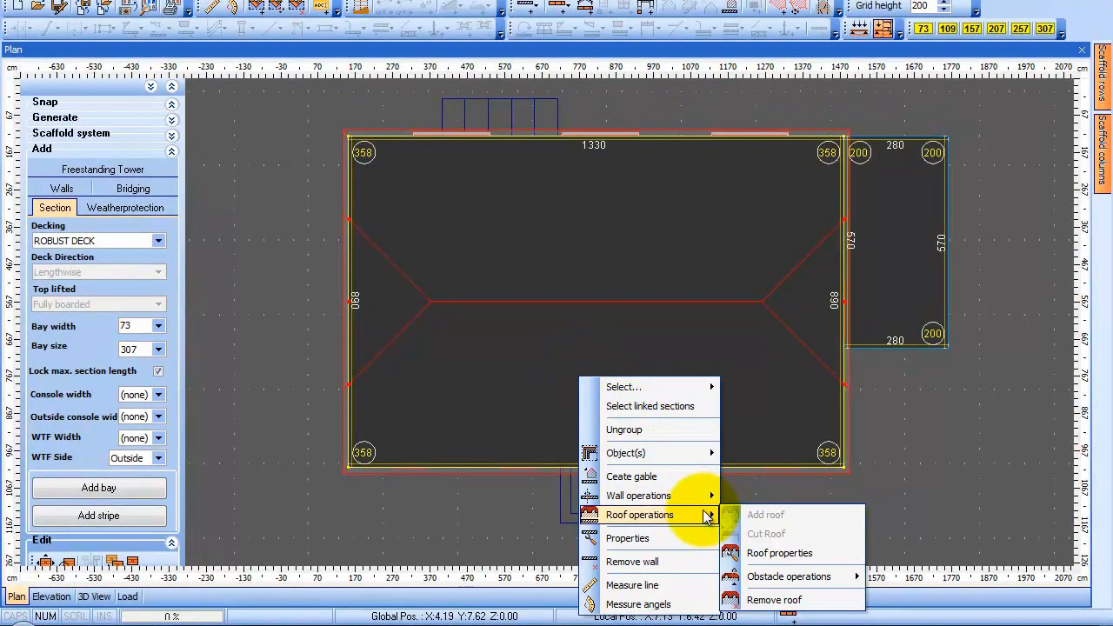
{"action": "mouse_move", "coordinate": [844, 577]}
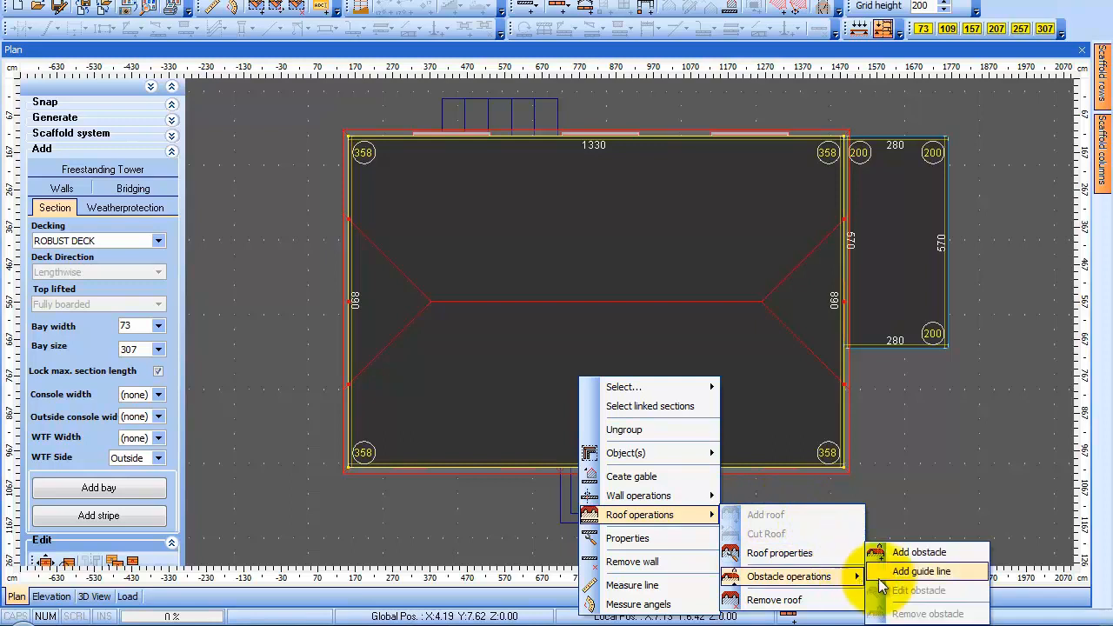
{"action": "left_click", "coordinate": [953, 555]}
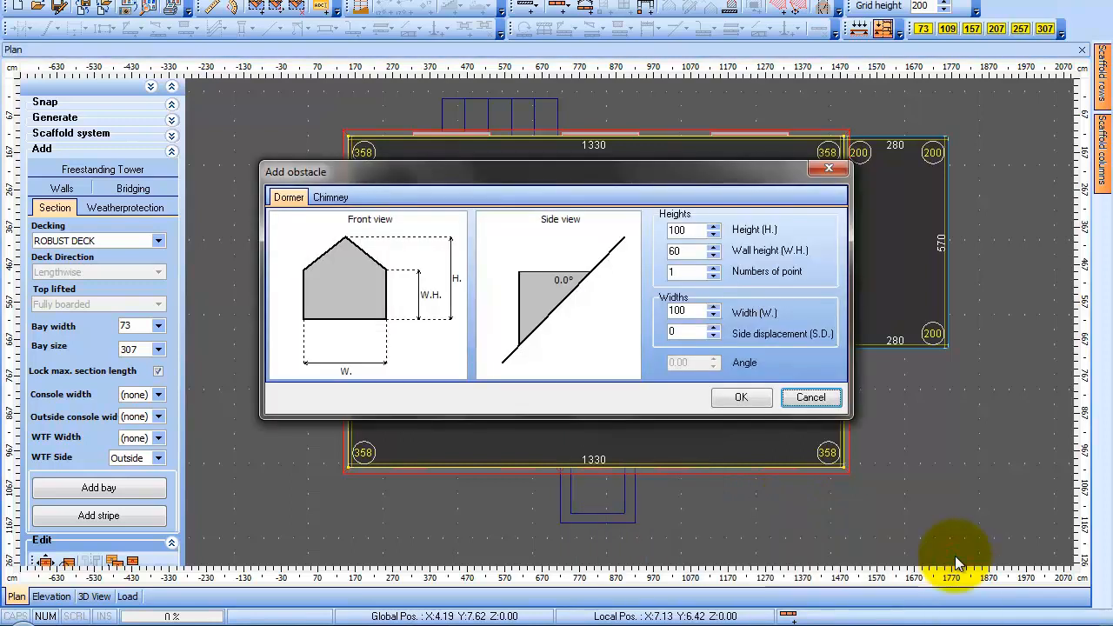
{"action": "double_click", "coordinate": [692, 229]}
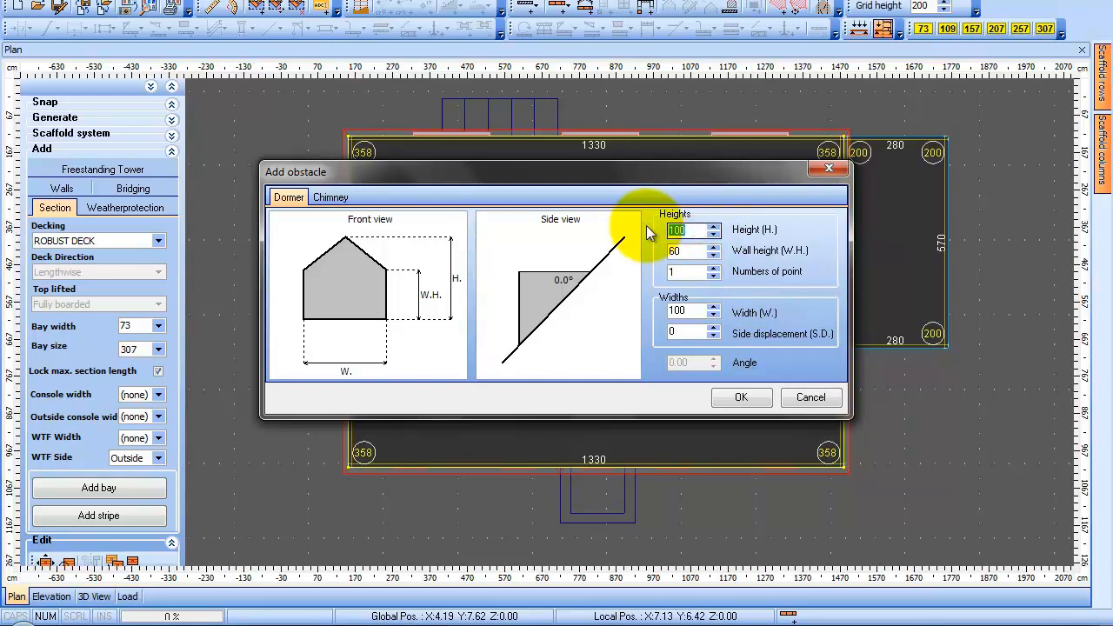
{"action": "type", "text": "150"}
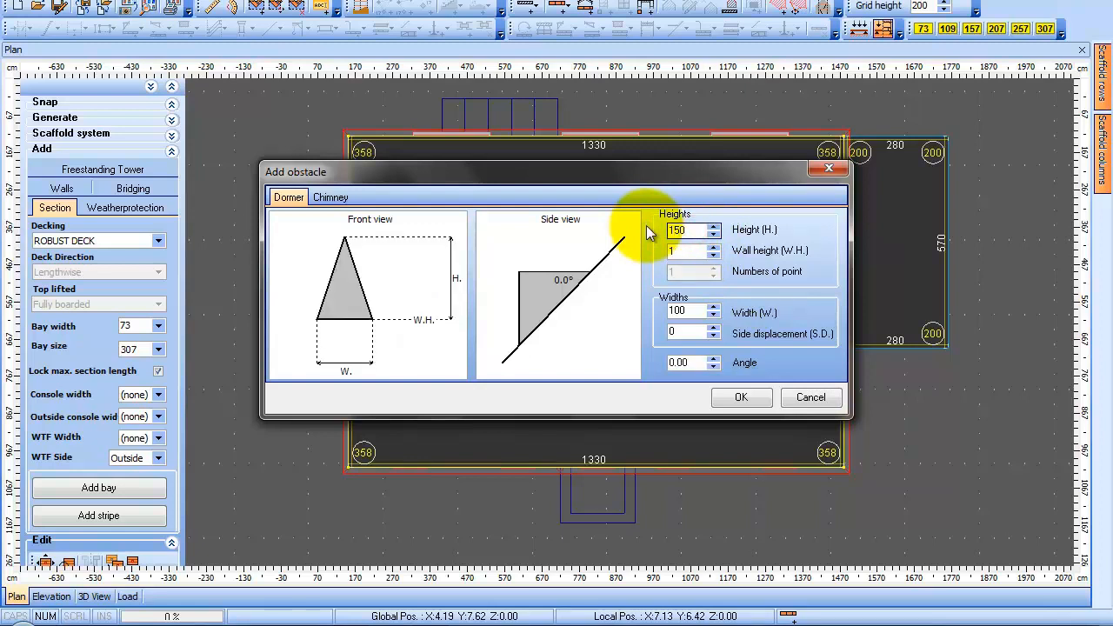
{"action": "double_click", "coordinate": [687, 250]}
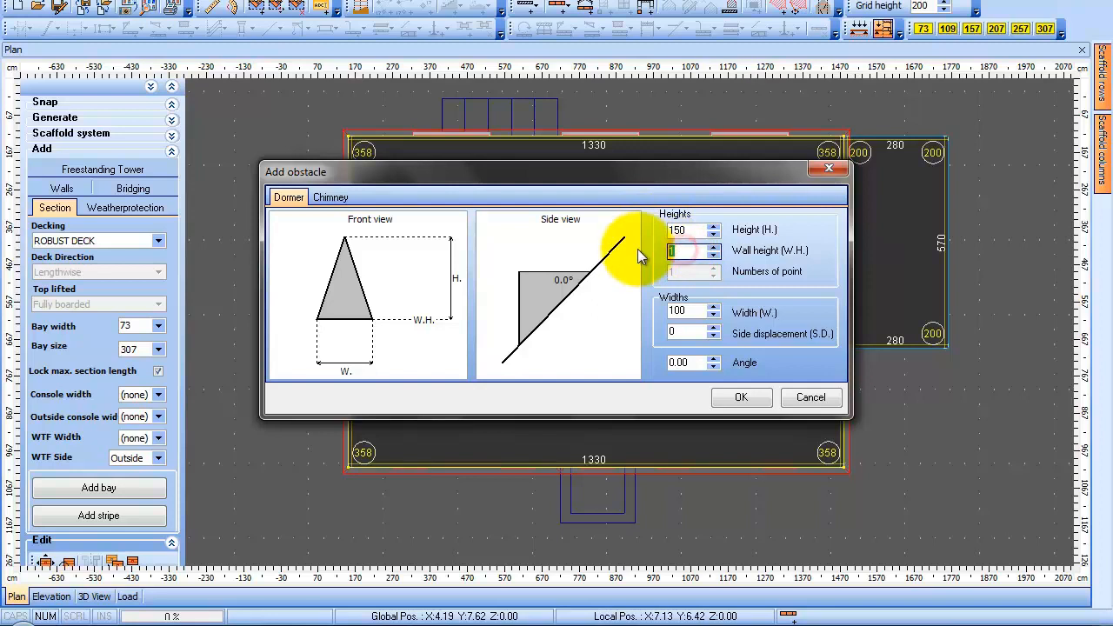
{"action": "type", "text": "100"}
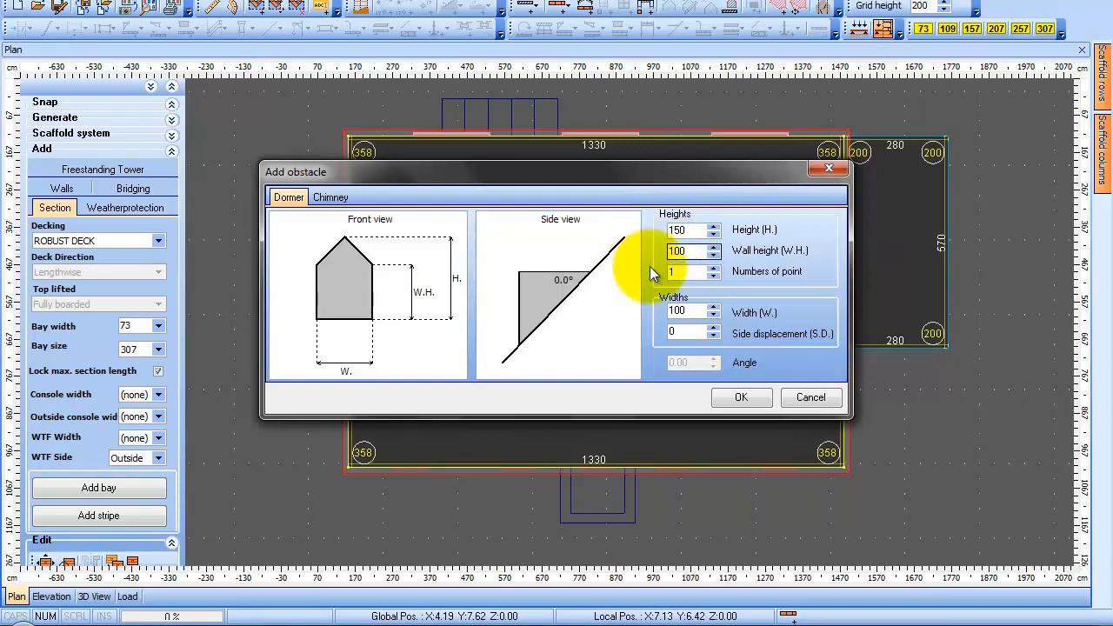
{"action": "double_click", "coordinate": [658, 273]}
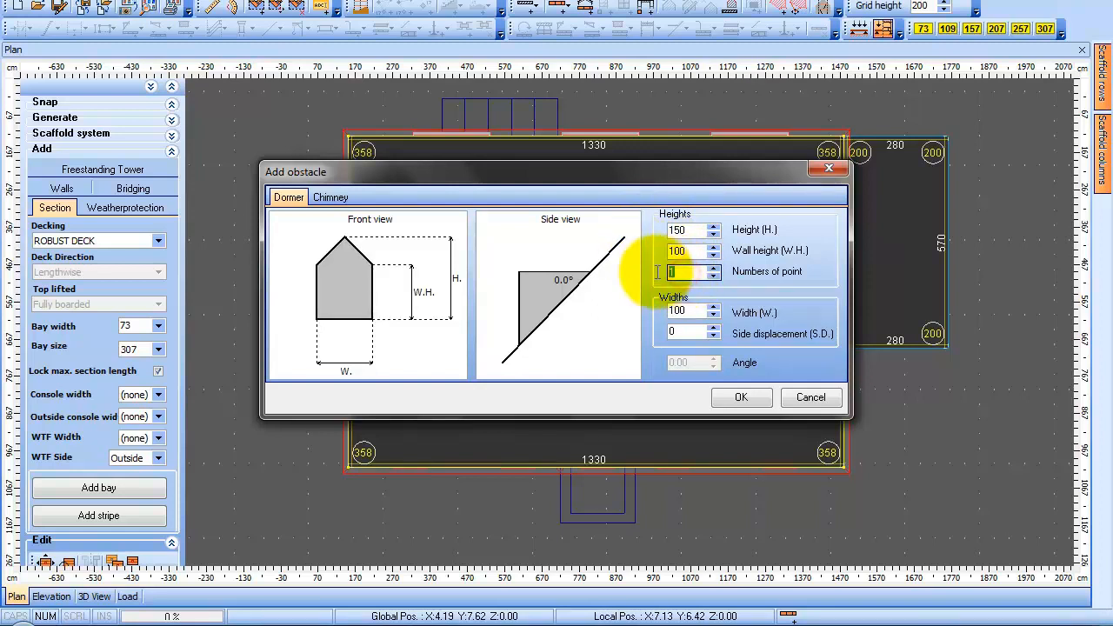
{"action": "double_click", "coordinate": [713, 270]}
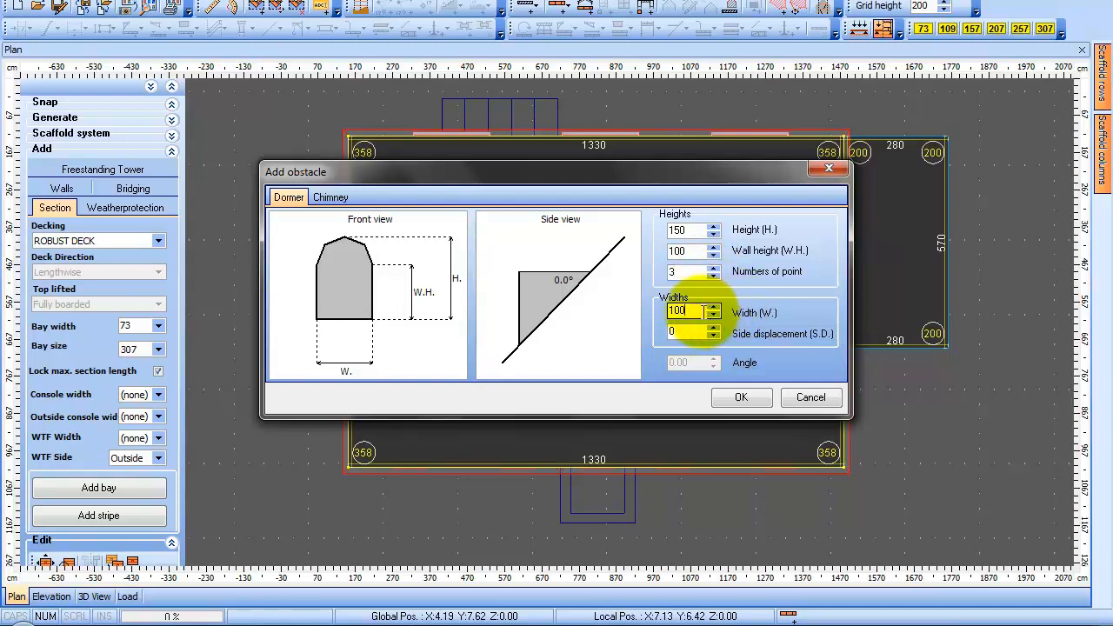
Set the dormer's width to 150 cm and its side displacement to 10 cm, and confirm it
{"action": "left_click_drag", "start_coordinate": [700, 312], "coordinate": [647, 313]}
{"action": "type", "text": "150"}
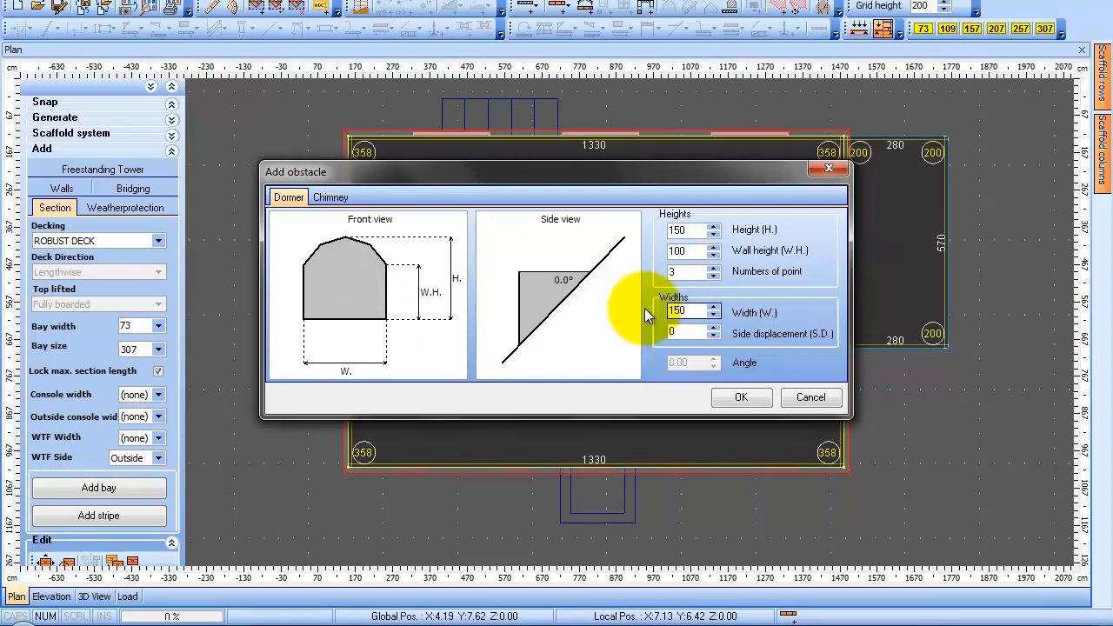
{"action": "left_click", "coordinate": [713, 329]}
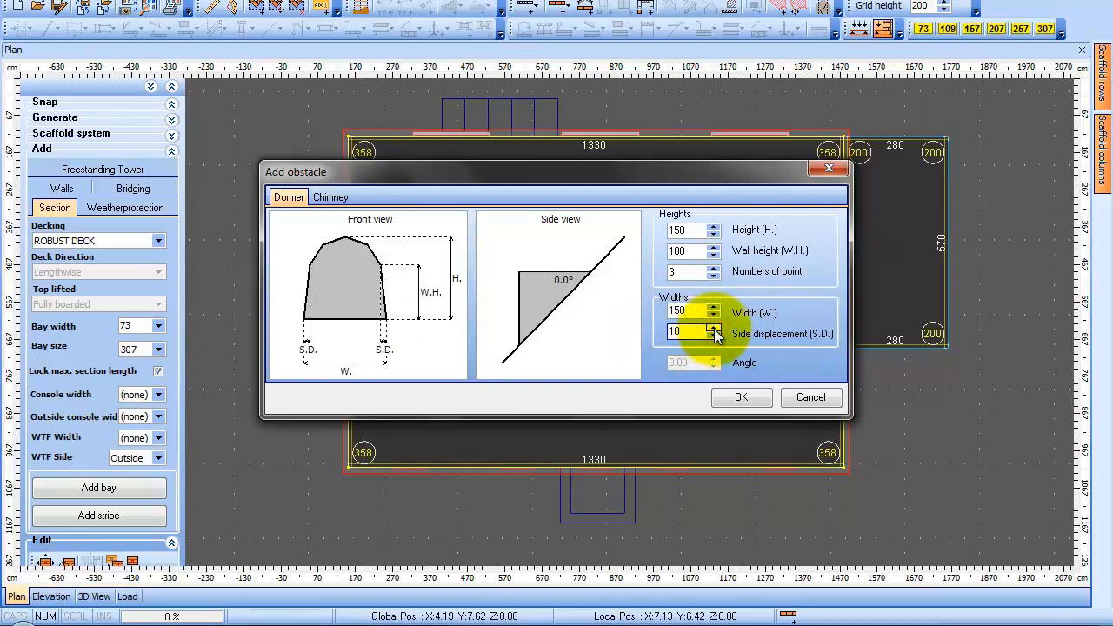
{"action": "left_click", "coordinate": [740, 398]}
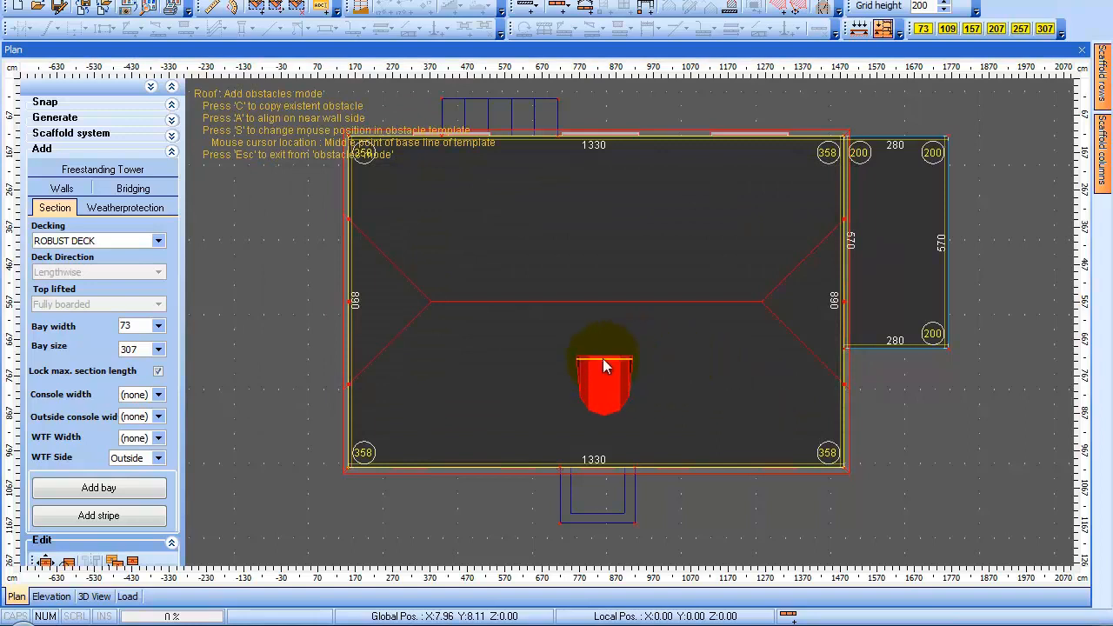
Align the dormer to the 1330 cm wall by the front steps and place it 150 cm from that wall, in the roof's left half
{"action": "key", "text": "a"}
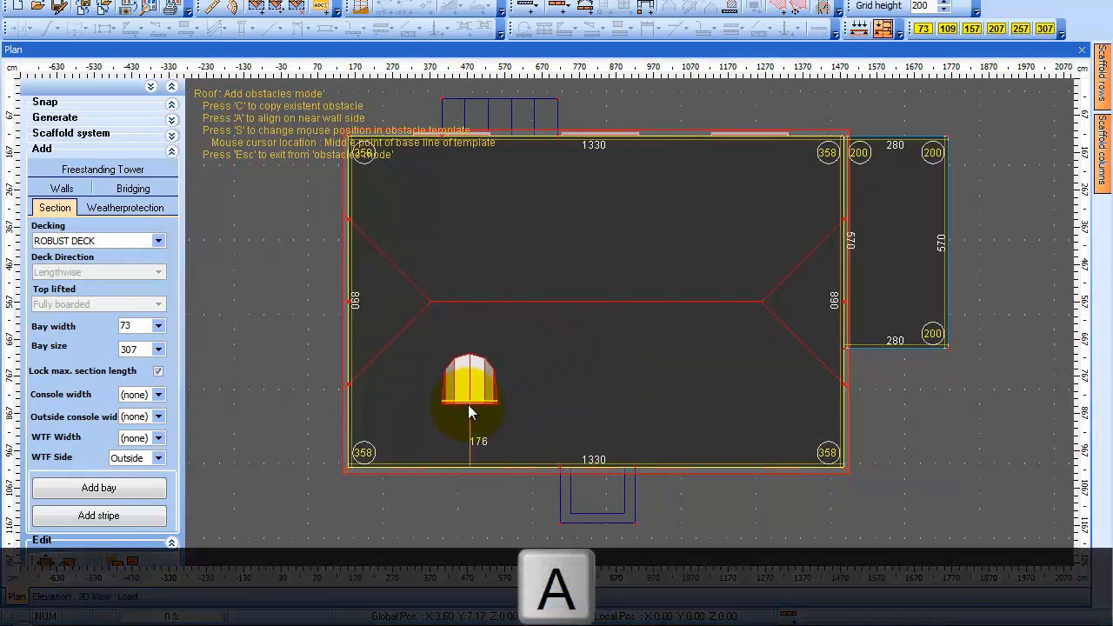
{"action": "key", "text": "z"}
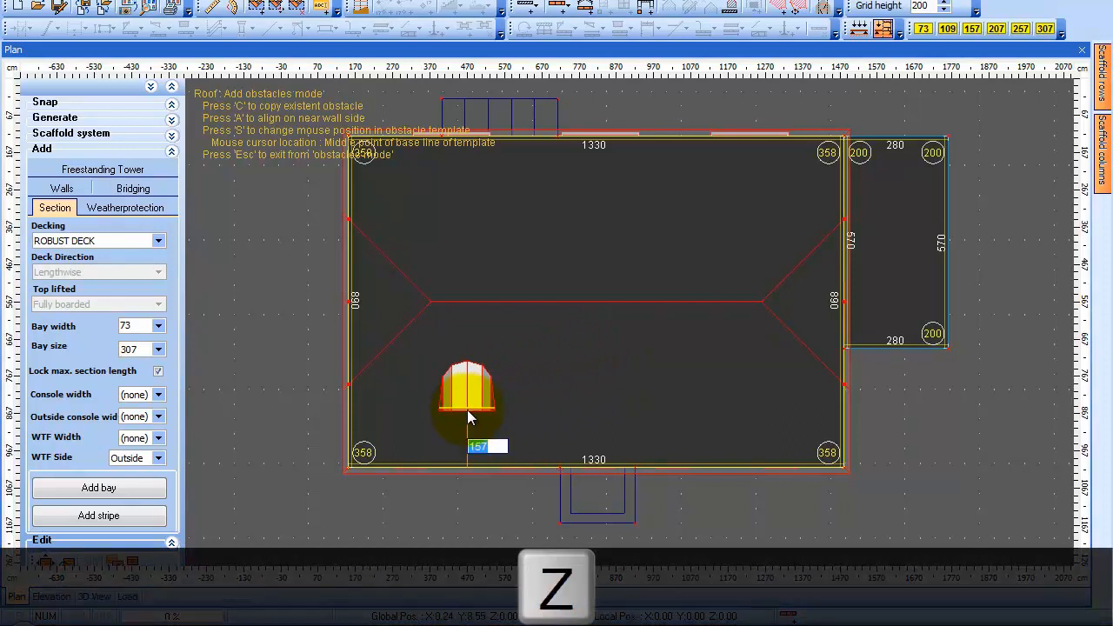
{"action": "type", "text": "150"}
{"action": "key", "text": "Return"}
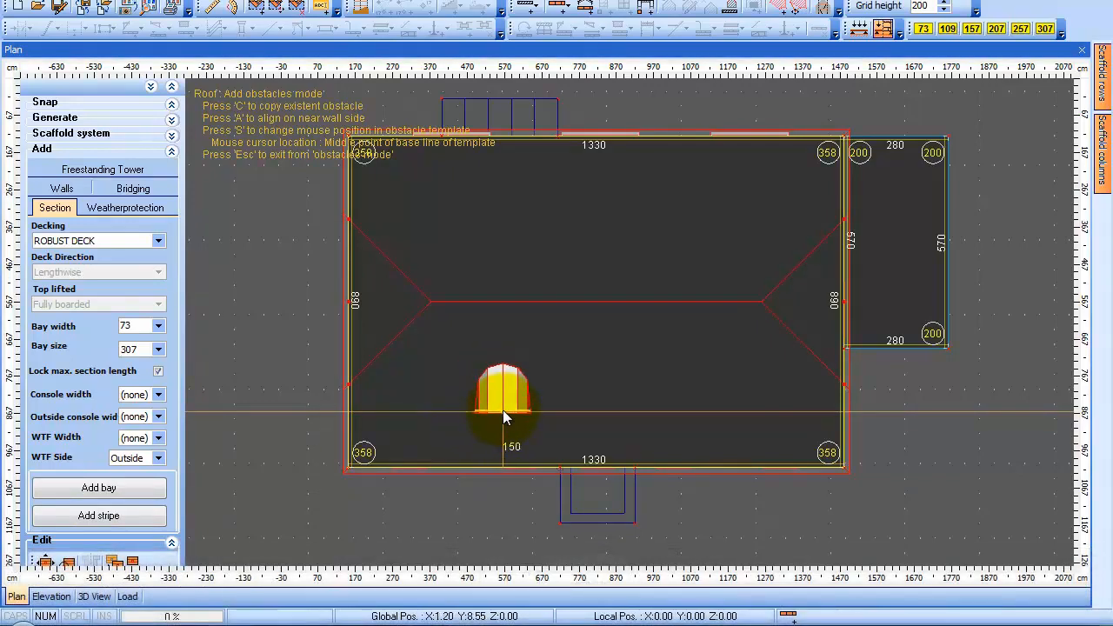
{"action": "left_click", "coordinate": [504, 409]}
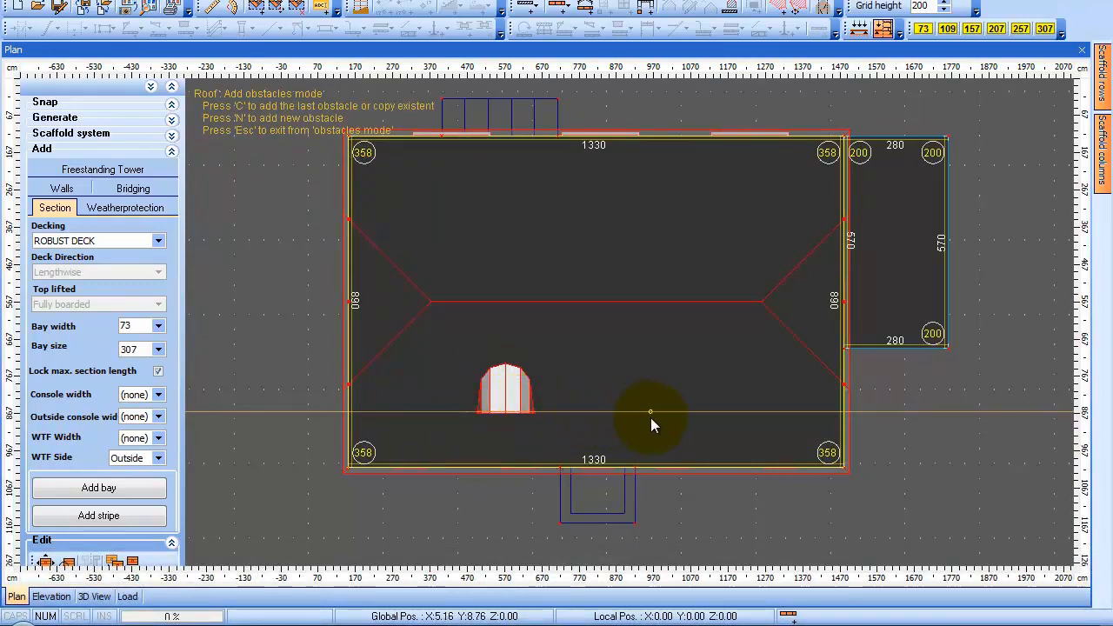
Place a copy of the dormer in the same roof slope's right half, 150 cm from the wall, using its base midpoint, and check in 3D
{"action": "key", "text": "c"}
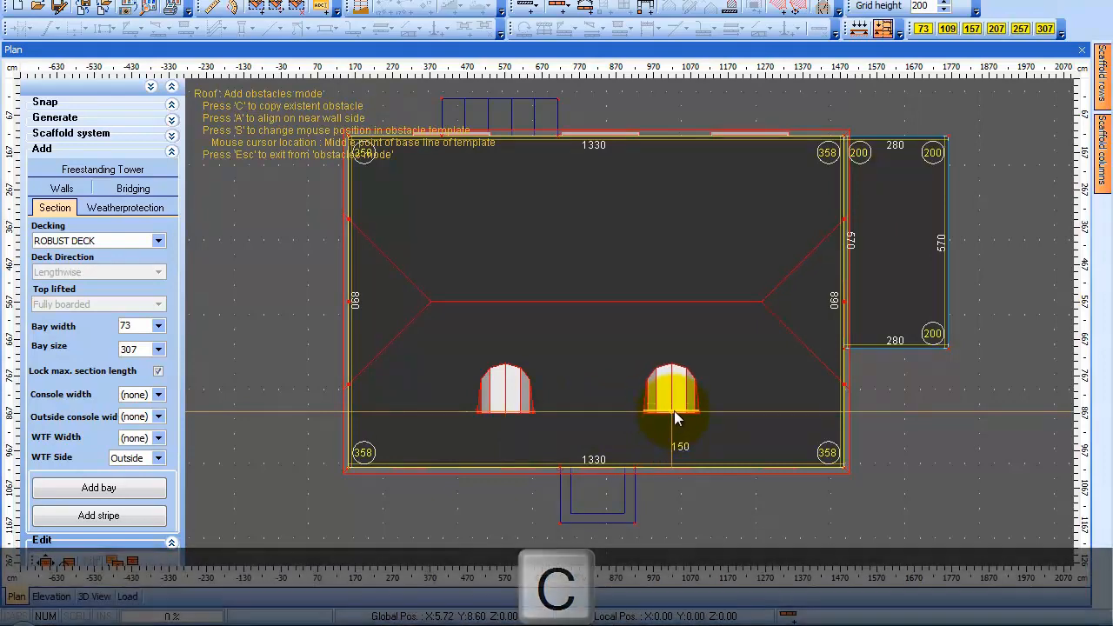
{"action": "key", "text": "s"}
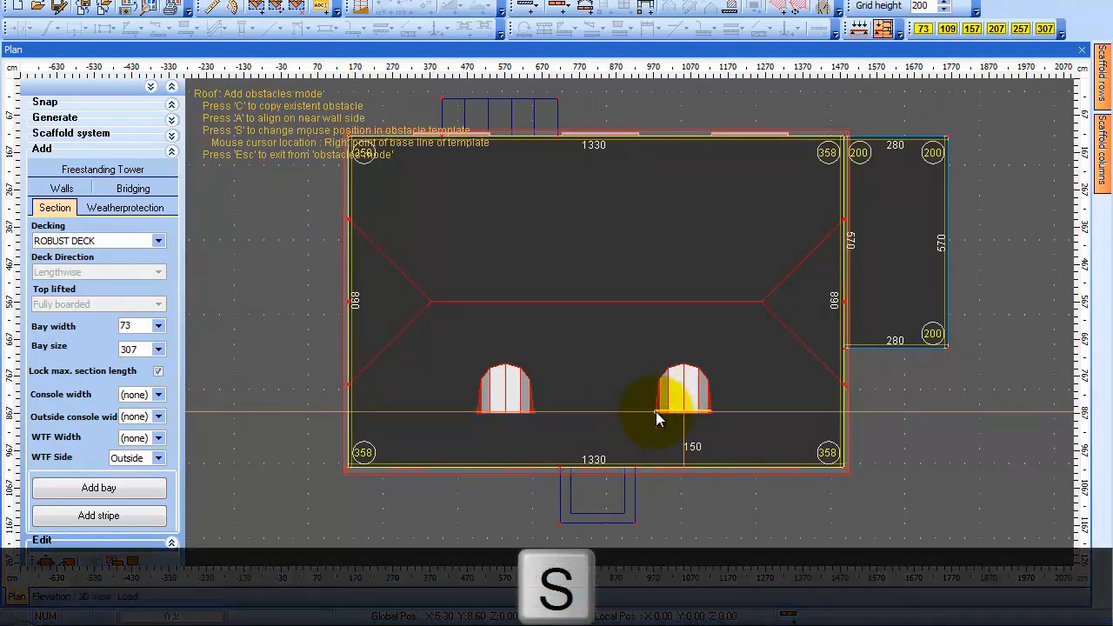
{"action": "key", "text": "s"}
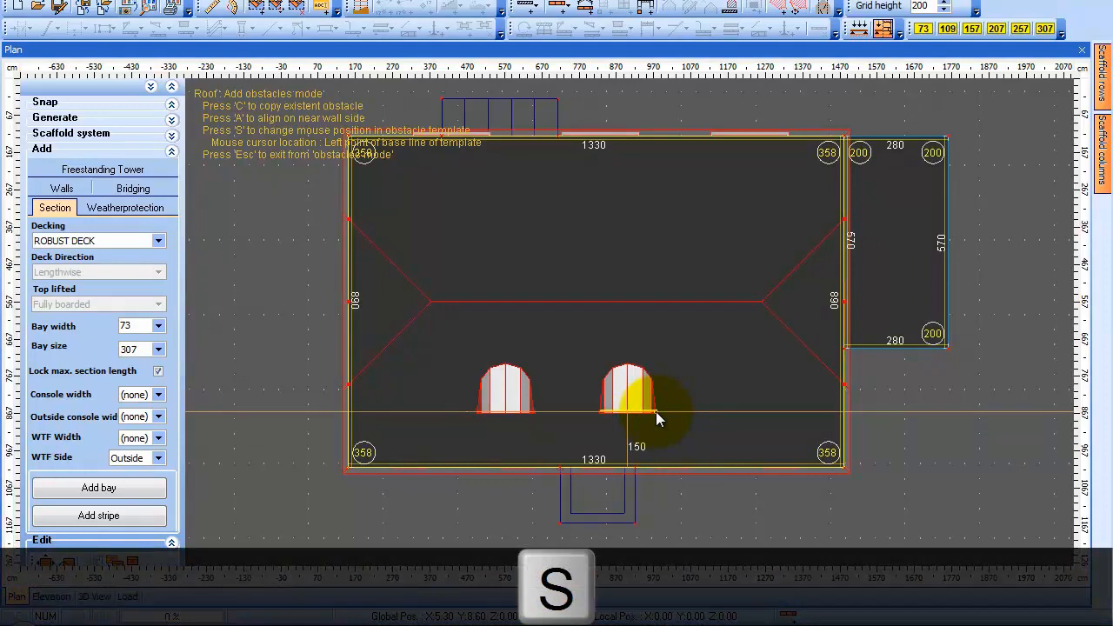
{"action": "key", "text": "s"}
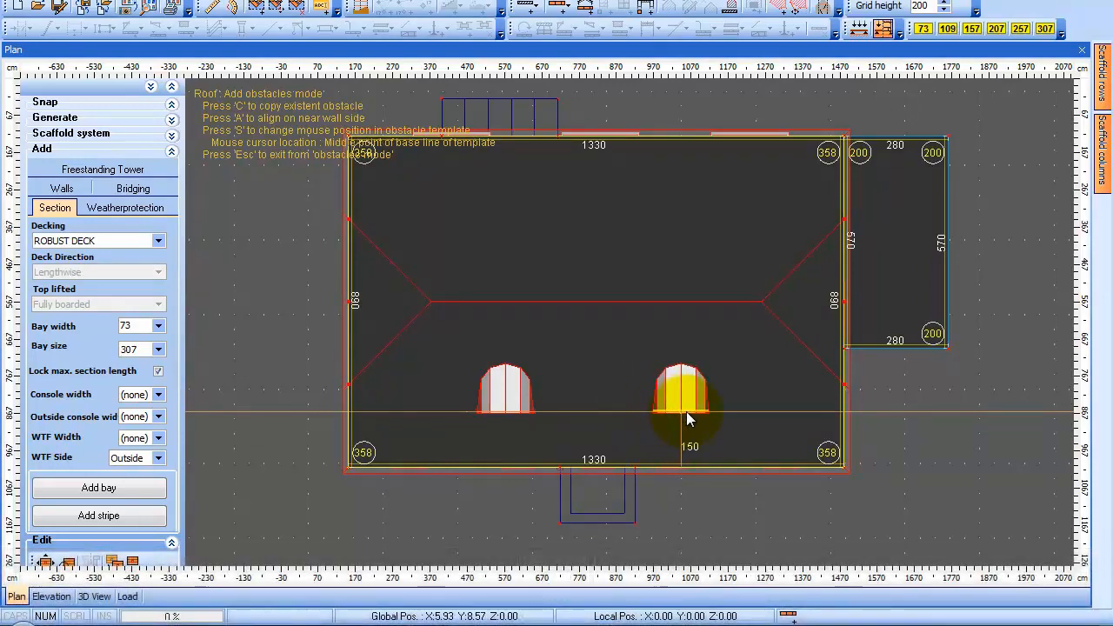
{"action": "left_click", "coordinate": [676, 411]}
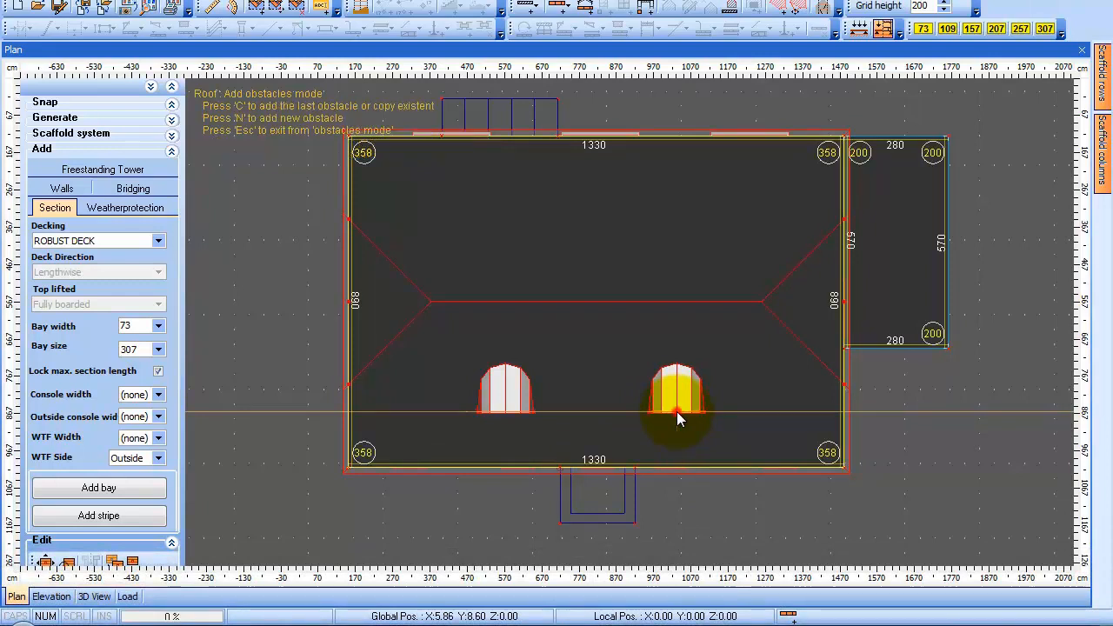
{"action": "key", "text": "Escape"}
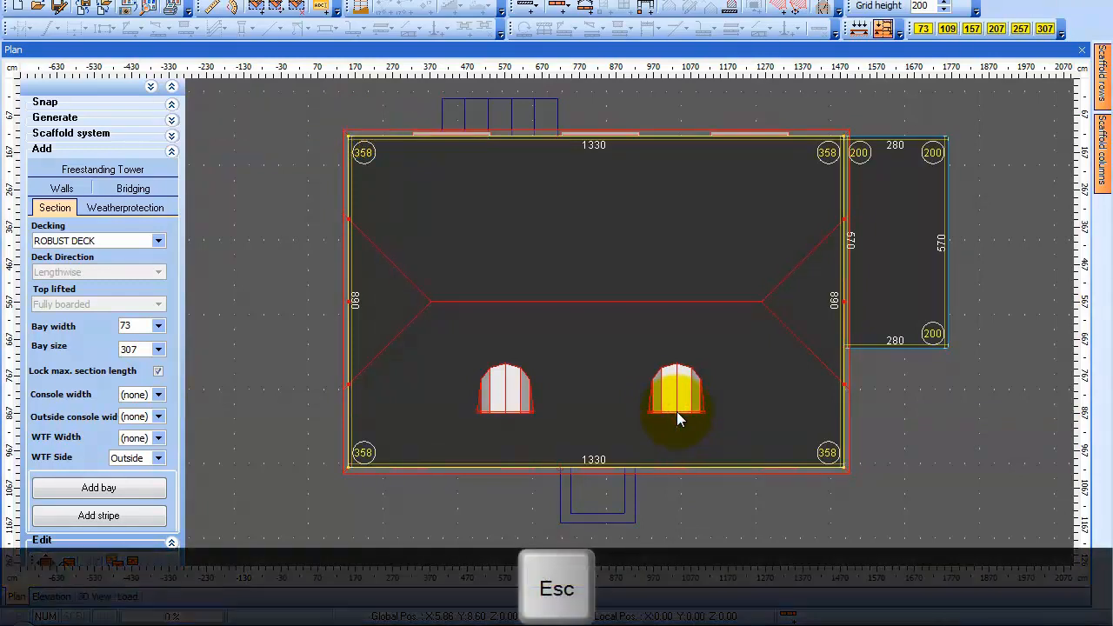
{"action": "left_click", "coordinate": [96, 598]}
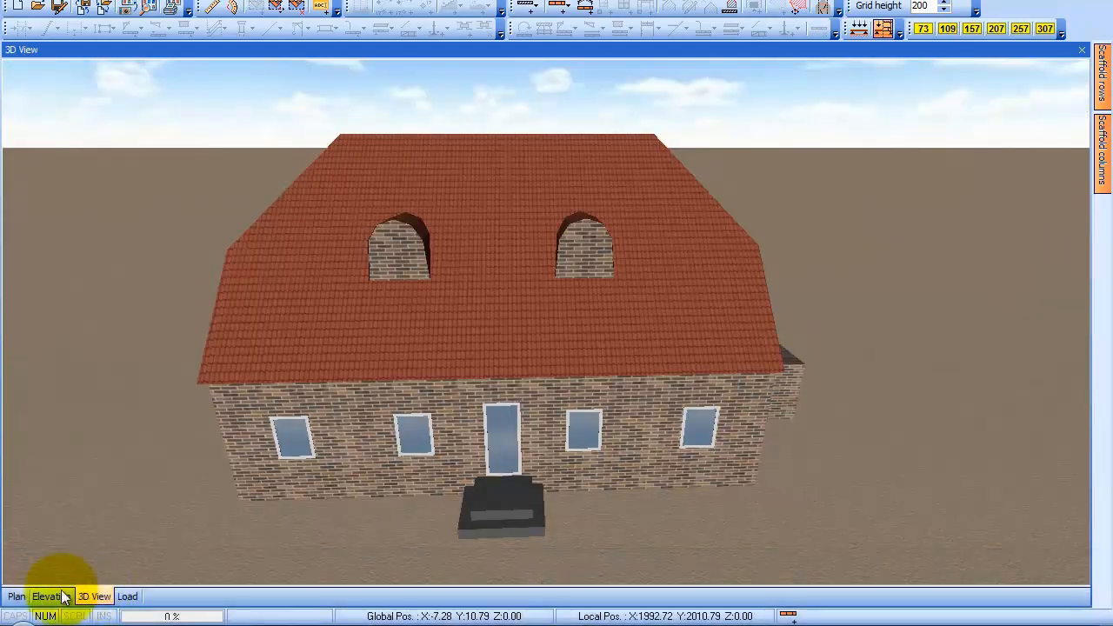
Add a rounded window to the left dormer's front in elevation, with a total height of 100 cm and a width of 100 cm
{"action": "left_click", "coordinate": [17, 598]}
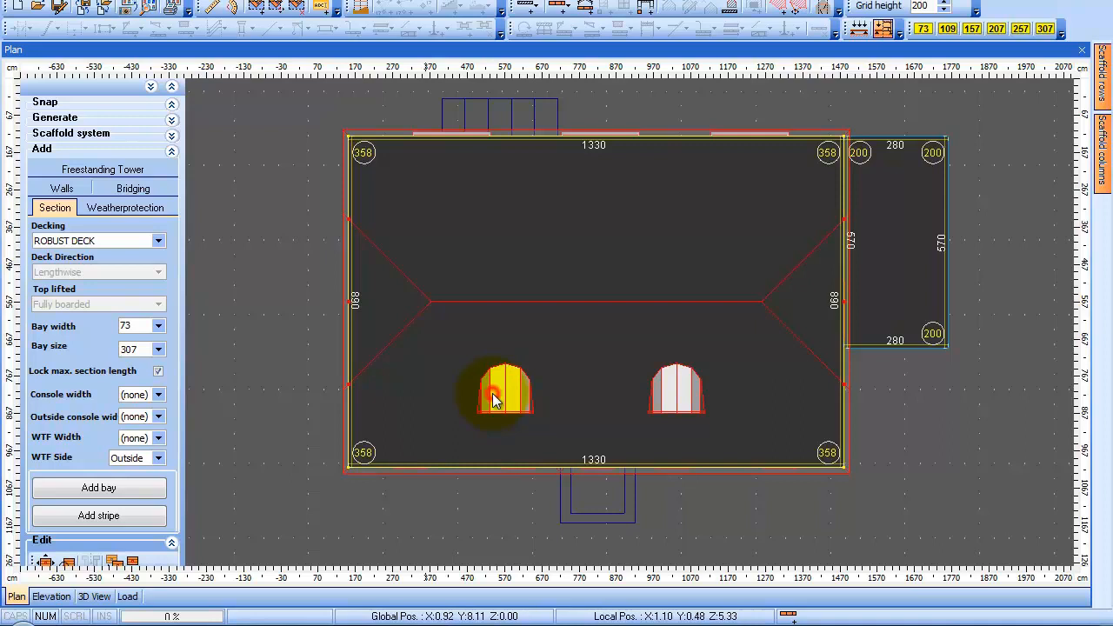
{"action": "left_click", "coordinate": [50, 598]}
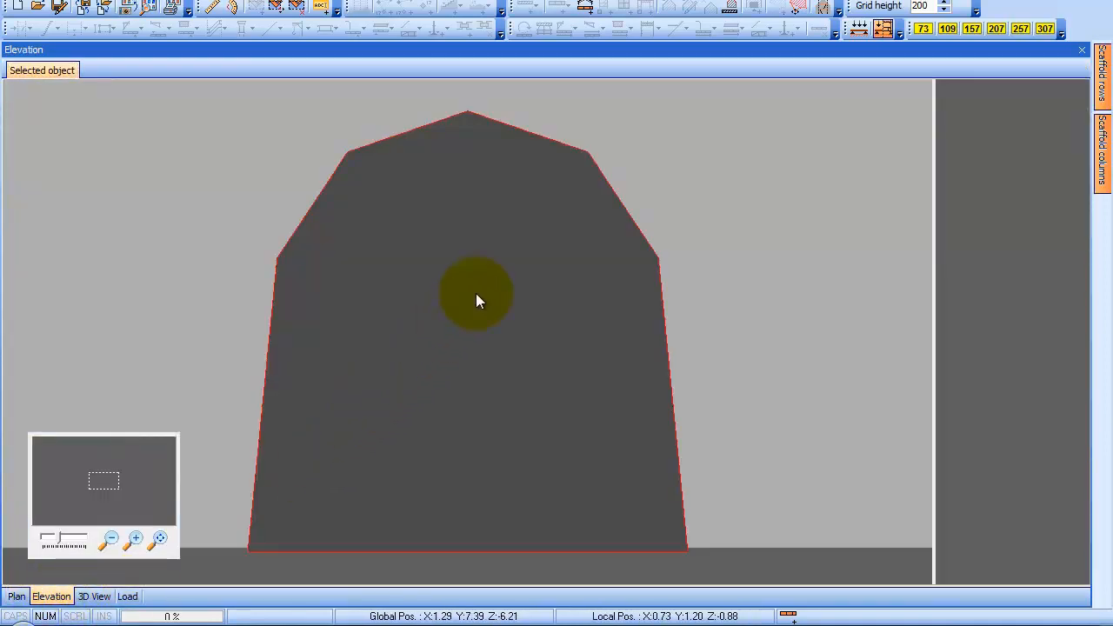
{"action": "right_click", "coordinate": [476, 294]}
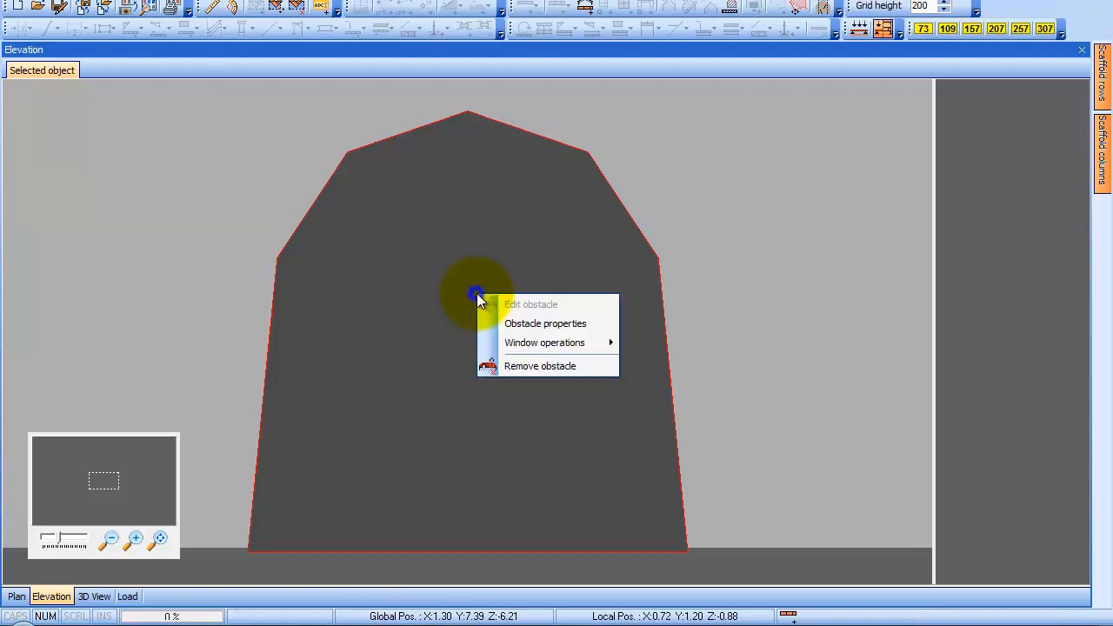
{"action": "mouse_move", "coordinate": [559, 341]}
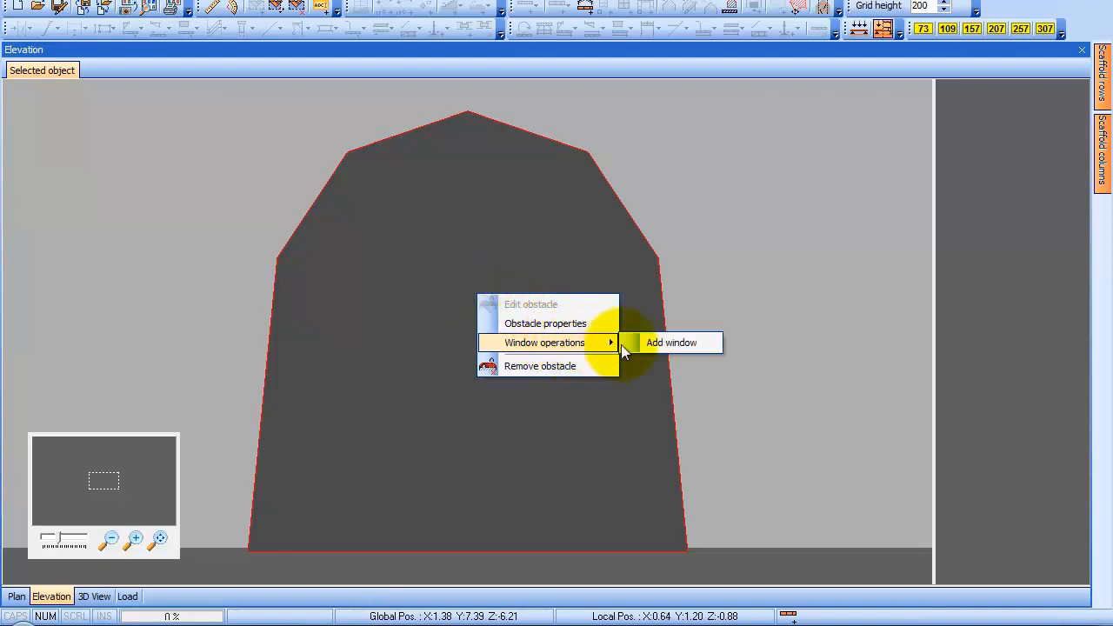
{"action": "left_click", "coordinate": [671, 343]}
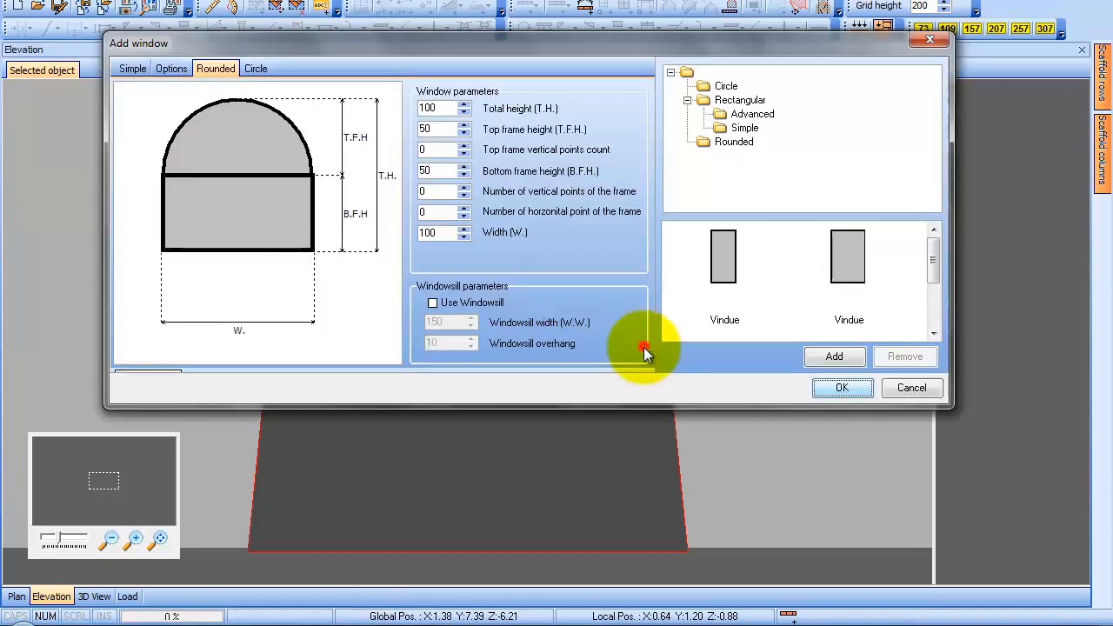
{"action": "left_click", "coordinate": [221, 68]}
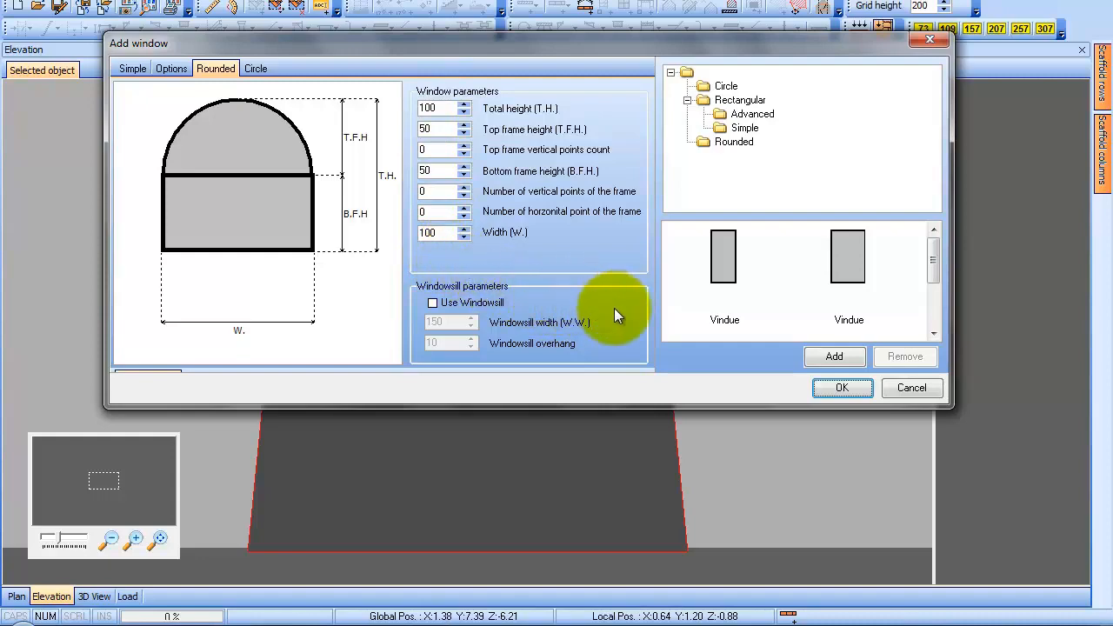
{"action": "left_click", "coordinate": [848, 385]}
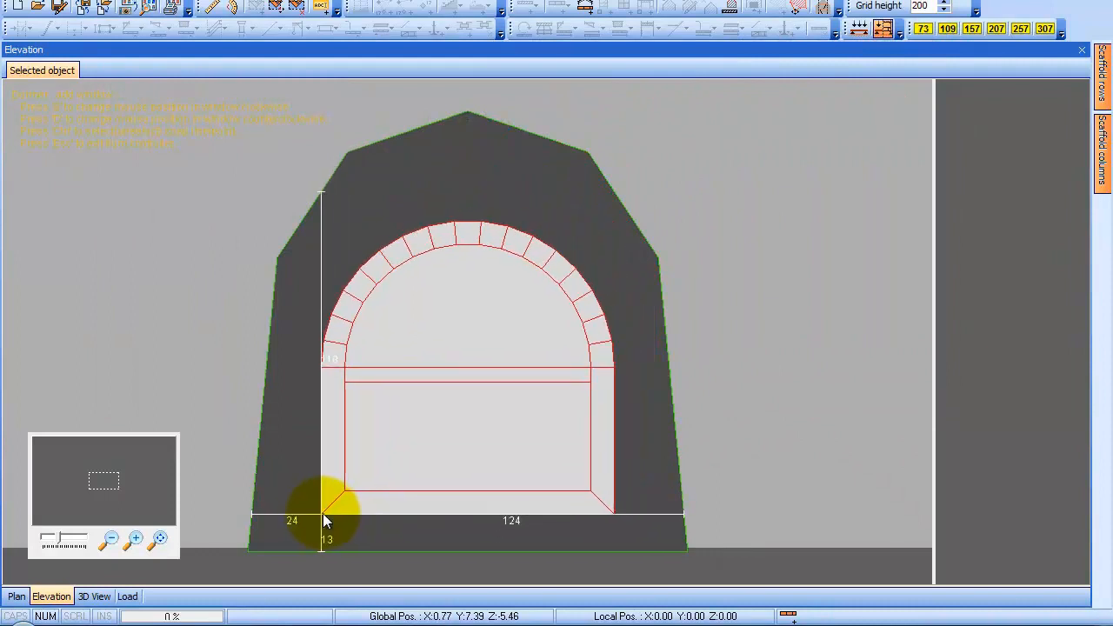
Place the rounded window centred on the left dormer's front, about 21 cm above its base, and check it in 3D
{"action": "key", "text": "z"}
{"action": "key", "text": "z"}
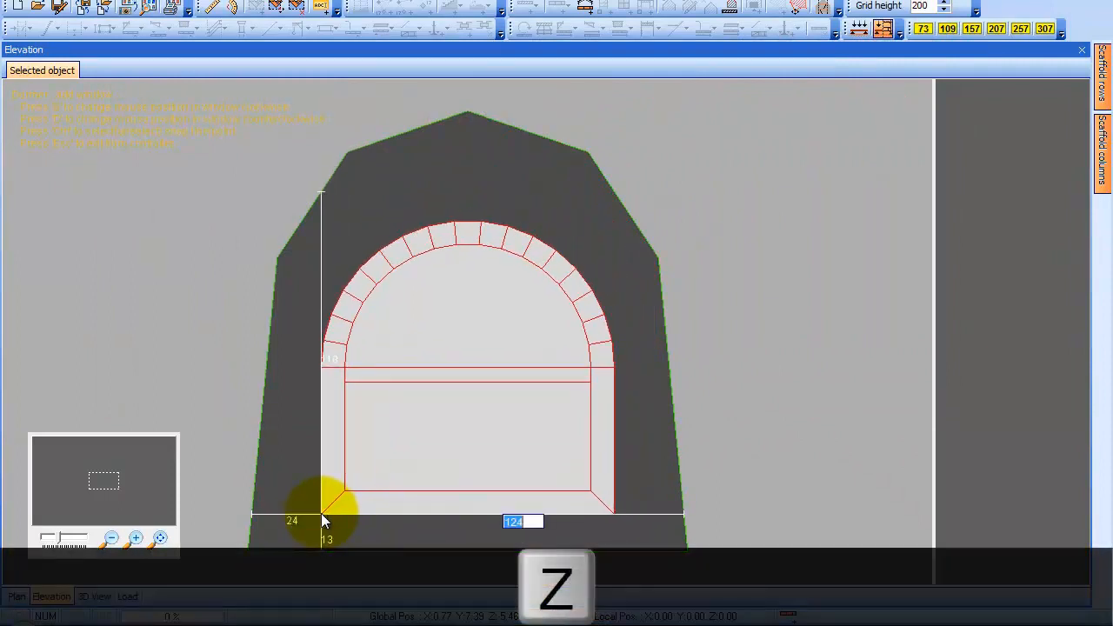
{"action": "key", "text": "z"}
{"action": "key", "text": "z"}
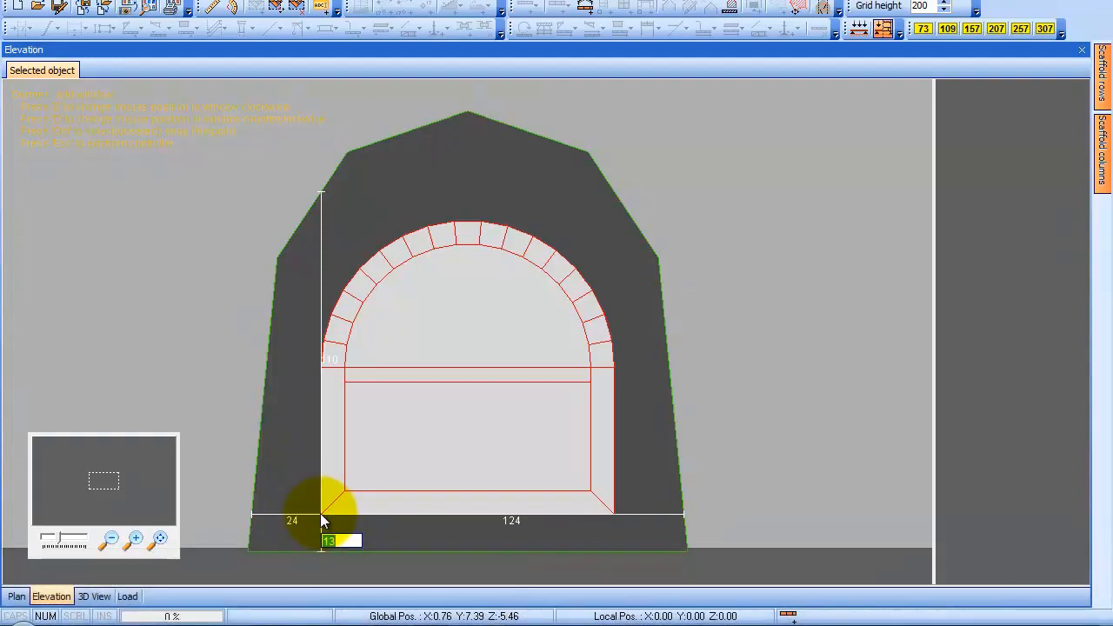
{"action": "type", "text": "13"}
{"action": "key", "text": "Return"}
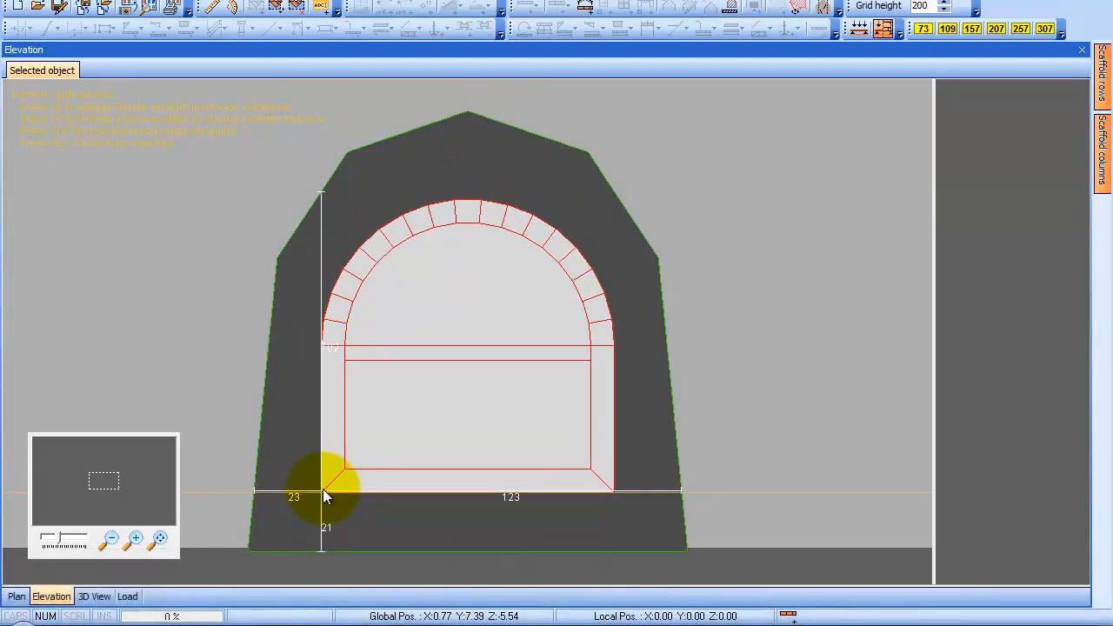
{"action": "left_click", "coordinate": [322, 492]}
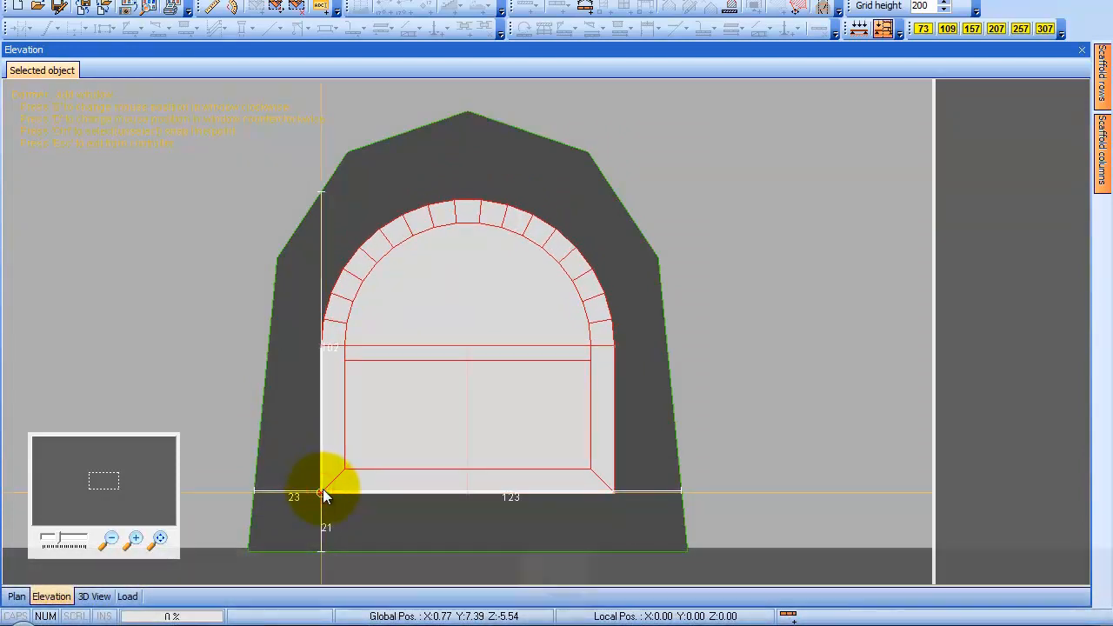
{"action": "key", "text": "Escape"}
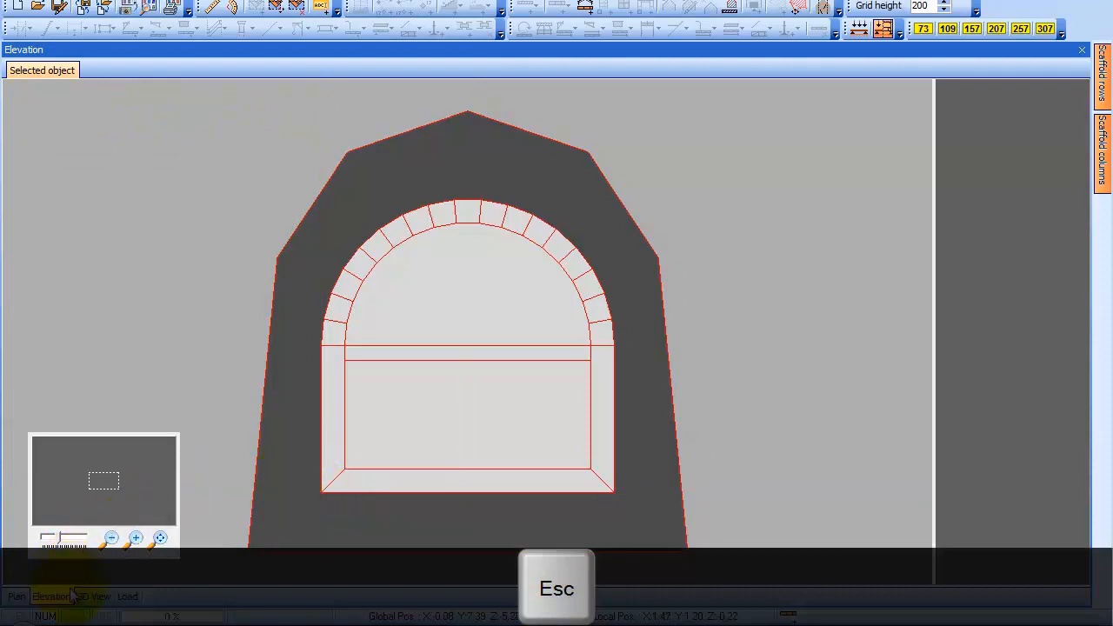
{"action": "left_click", "coordinate": [88, 596]}
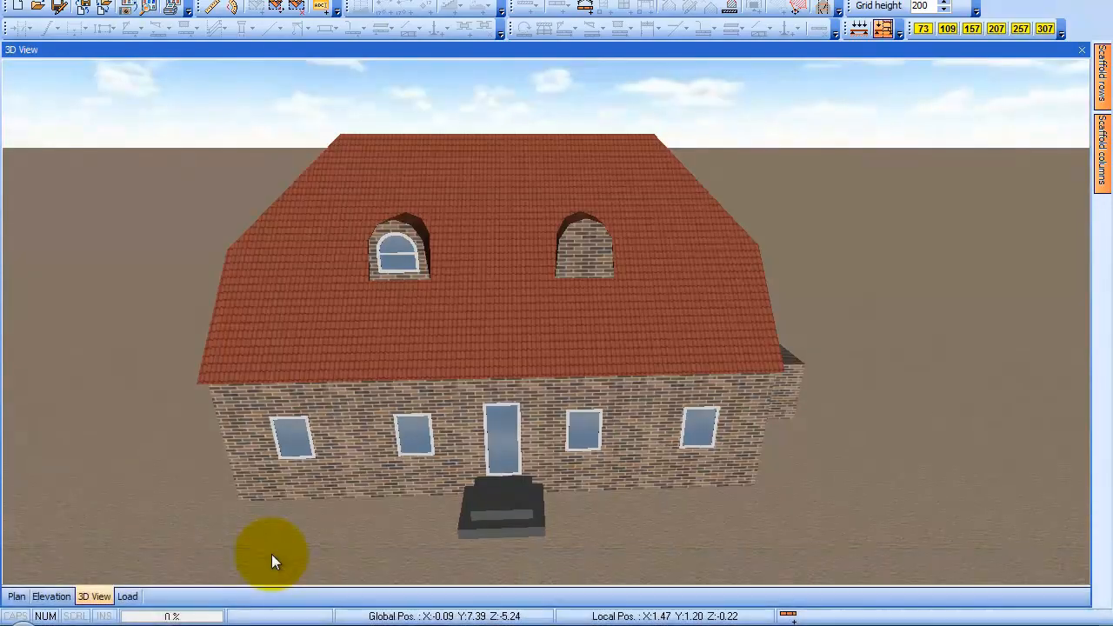
Create a rounded window with a total height of 100 cm and a width of 100 cm for the right dormer's front
{"action": "left_click", "coordinate": [16, 597]}
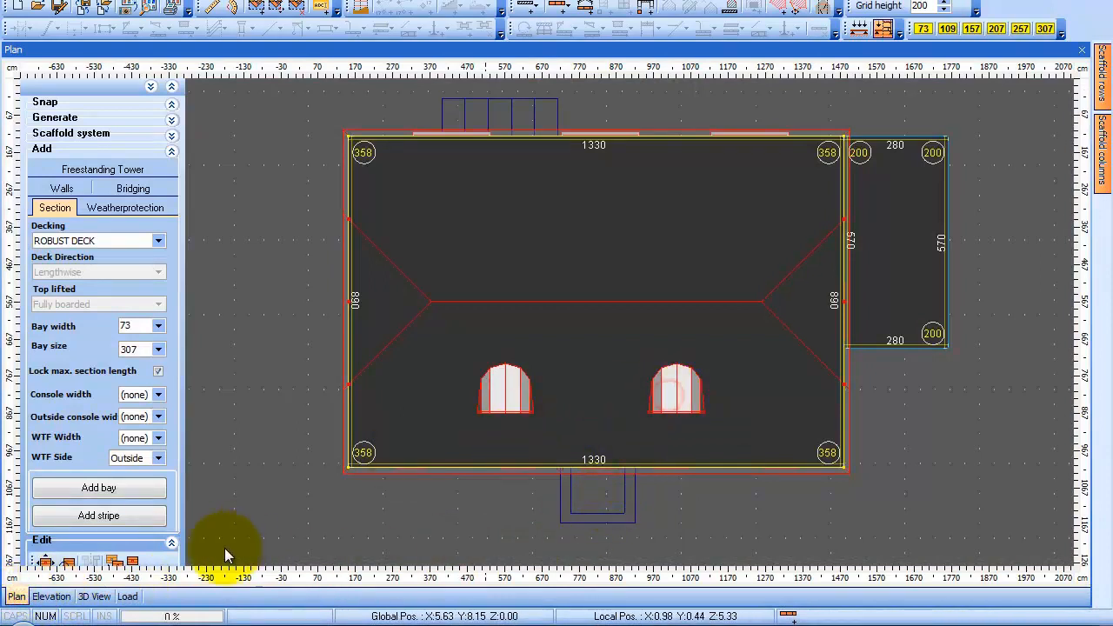
{"action": "left_click", "coordinate": [52, 596]}
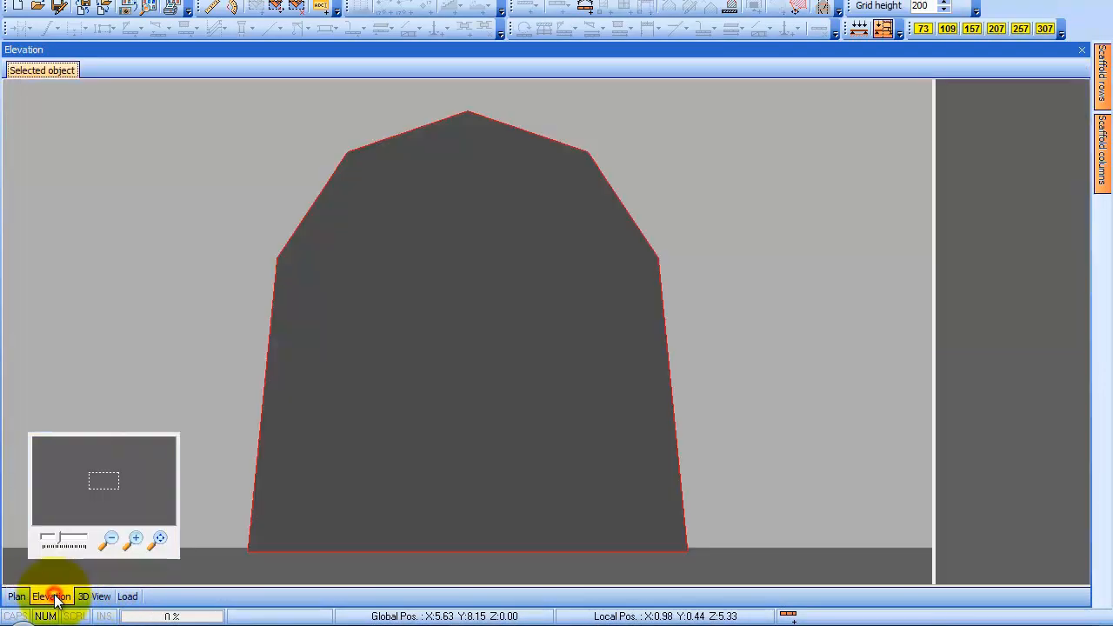
{"action": "right_click", "coordinate": [454, 373]}
{"action": "mouse_move", "coordinate": [576, 425]}
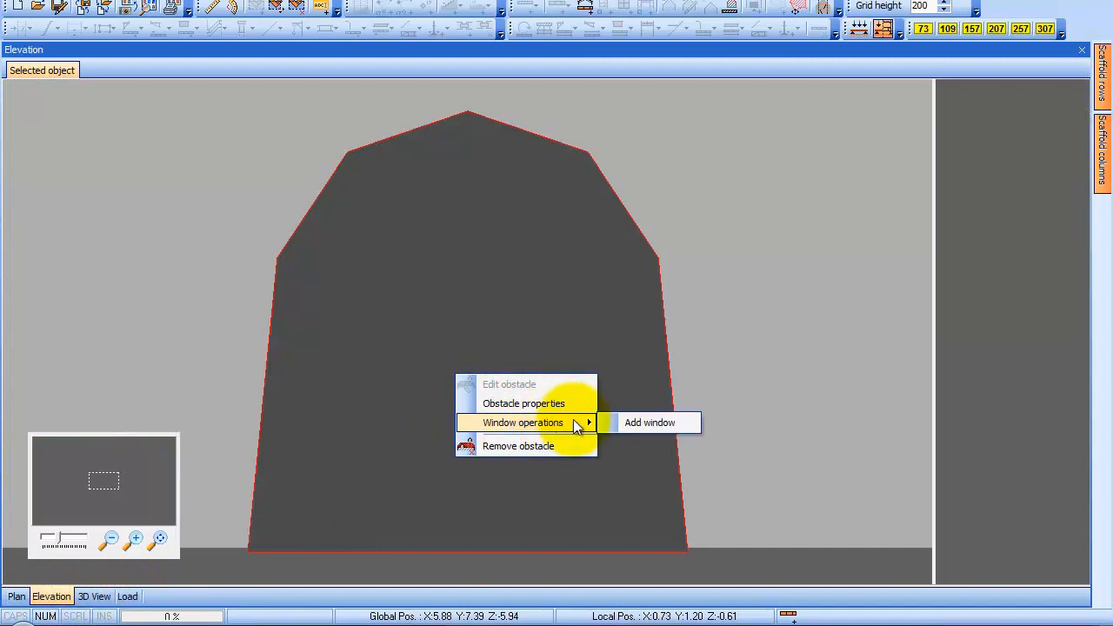
{"action": "left_click", "coordinate": [637, 424]}
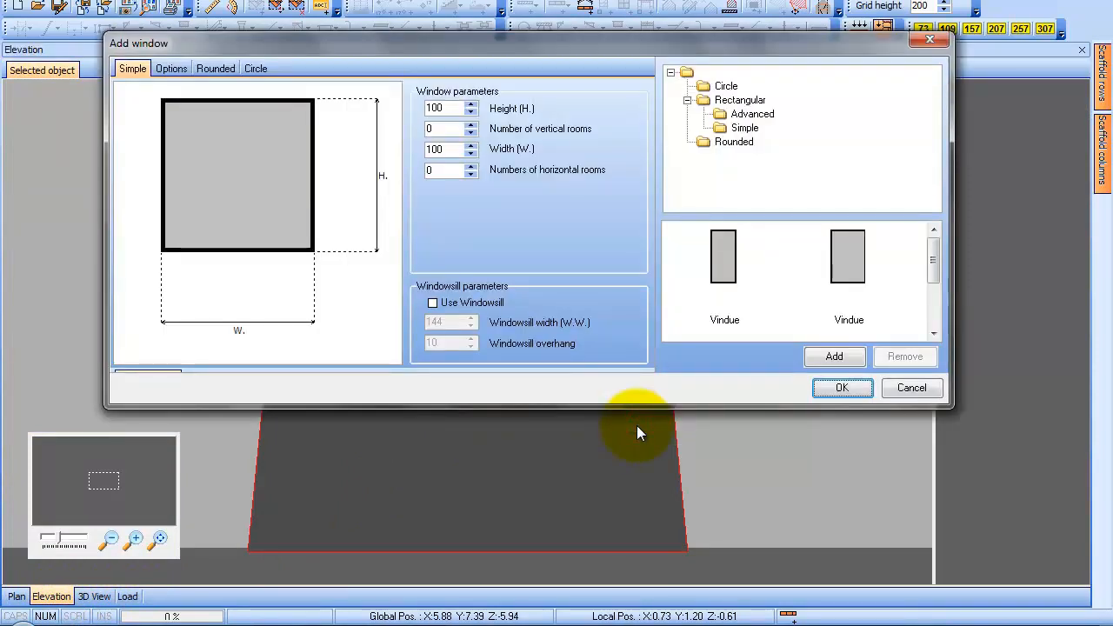
{"action": "left_click", "coordinate": [216, 68]}
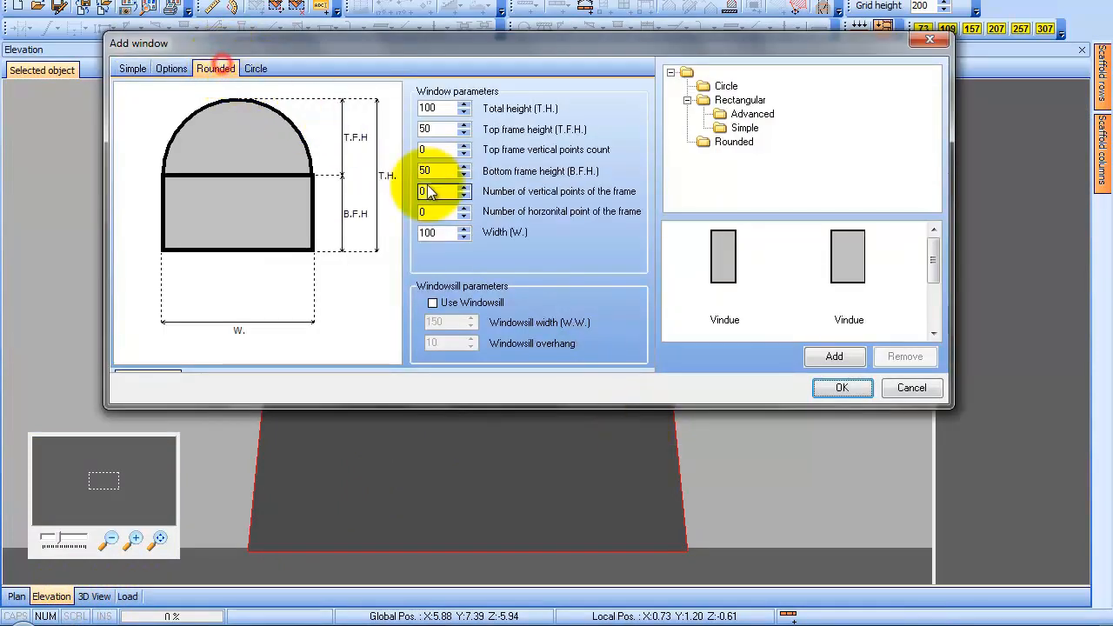
{"action": "left_click", "coordinate": [833, 386]}
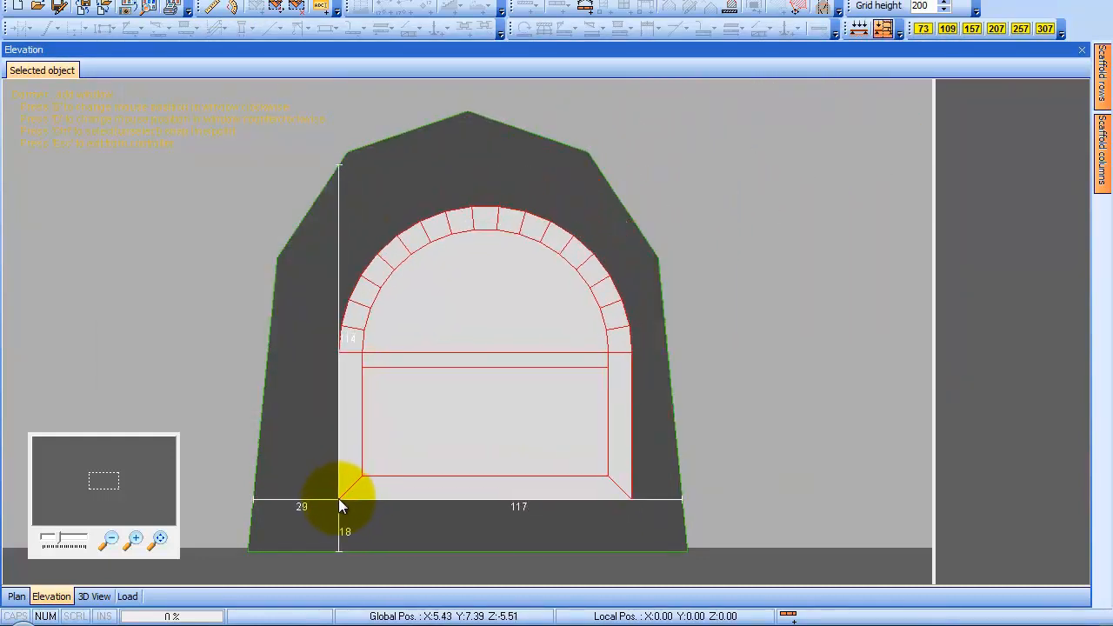
Place the window centred on the right dormer's front, 20 cm above its base, and view the house in 3D
{"action": "key", "text": "z"}
{"action": "key", "text": "z"}
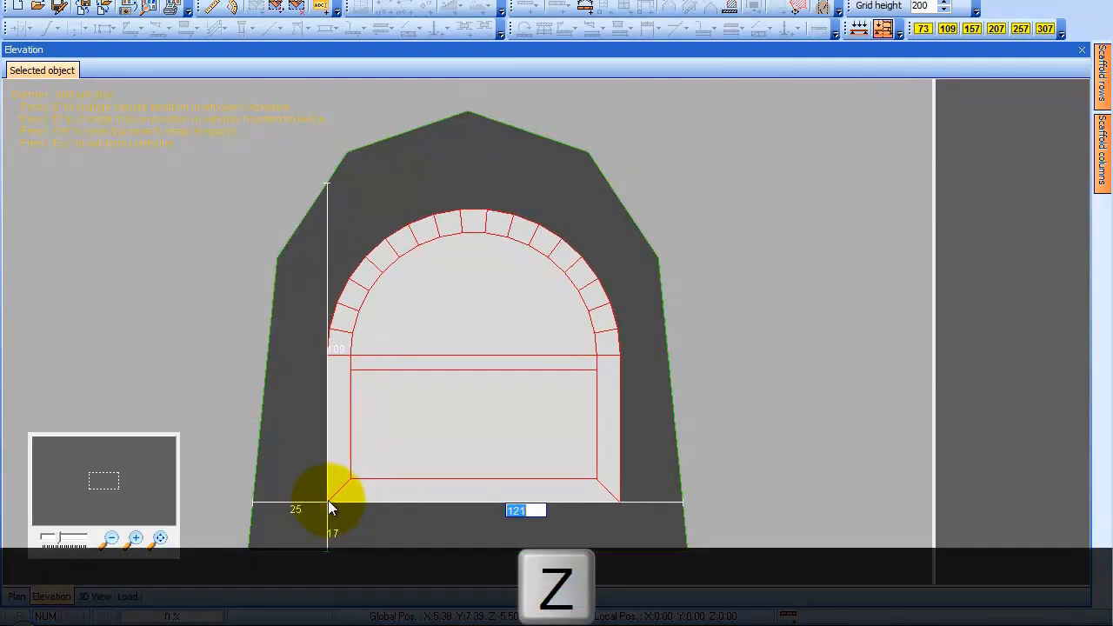
{"action": "type", "text": "zz"}
{"action": "type", "text": "20"}
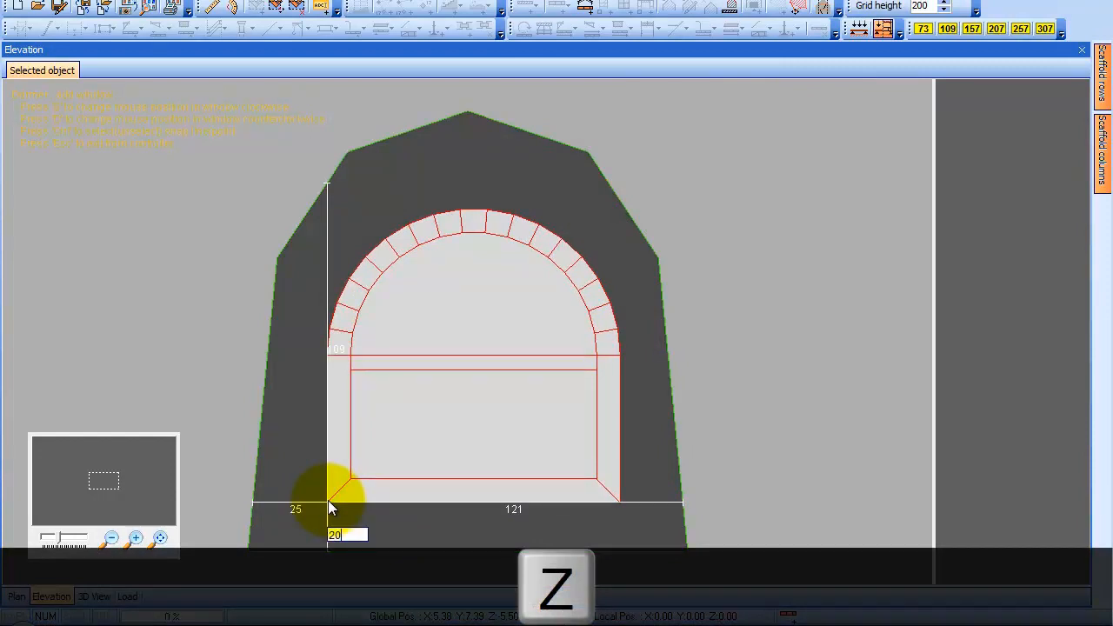
{"action": "key", "text": "Return"}
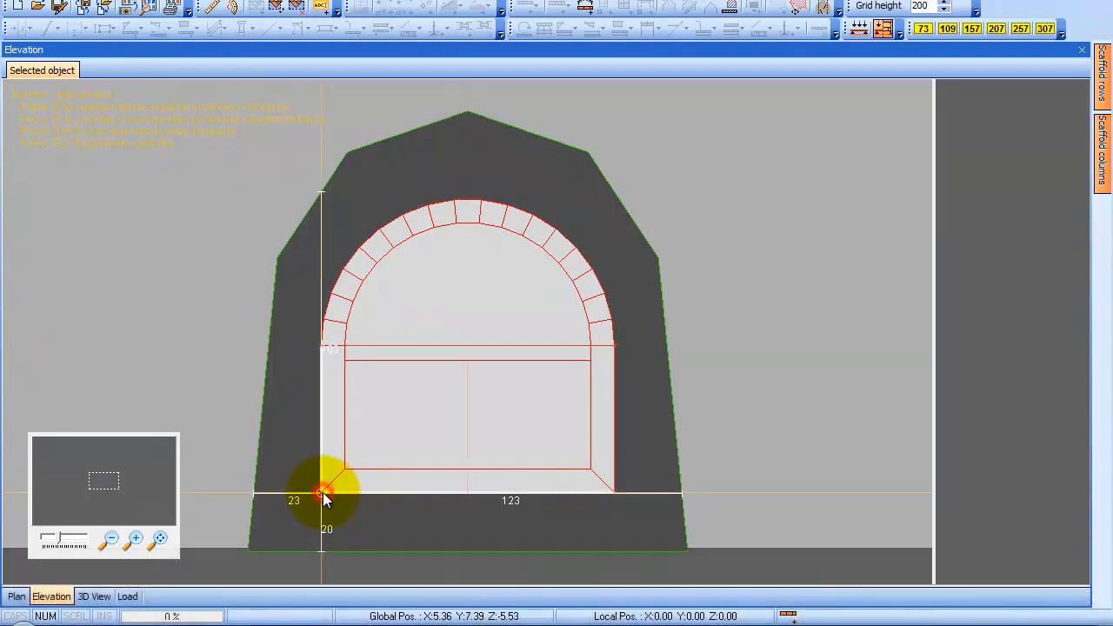
{"action": "key", "text": "Escape"}
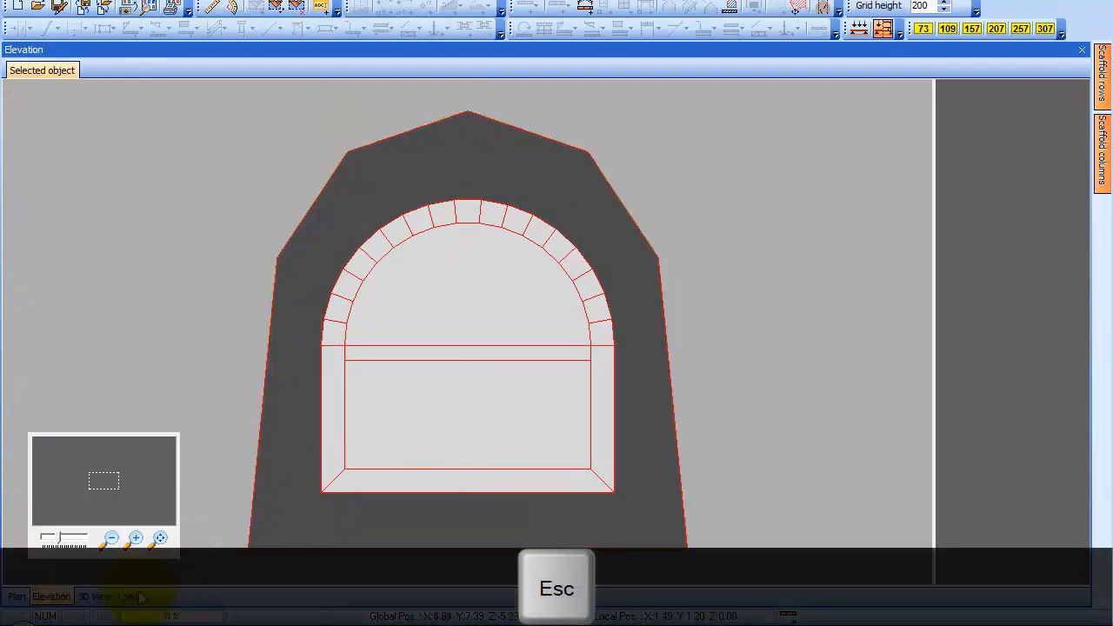
{"action": "left_click", "coordinate": [109, 595]}
{"action": "left_click_drag", "start_coordinate": [275, 551], "coordinate": [199, 526]}
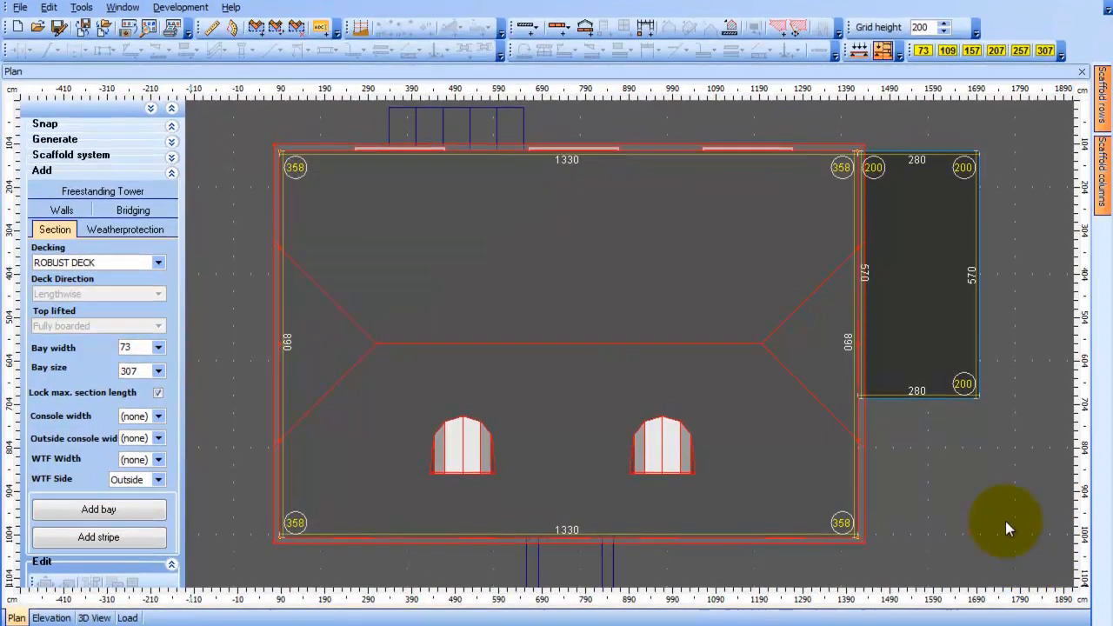
Extend the annex by moving its outer 570 cm wall 80 cm outward, away from the house
{"action": "mouse_move", "coordinate": [989, 489]}
{"action": "left_mouse_down"}
{"action": "mouse_move", "coordinate": [814, 478]}
{"action": "mouse_move", "coordinate": [758, 496]}
{"action": "left_mouse_up"}
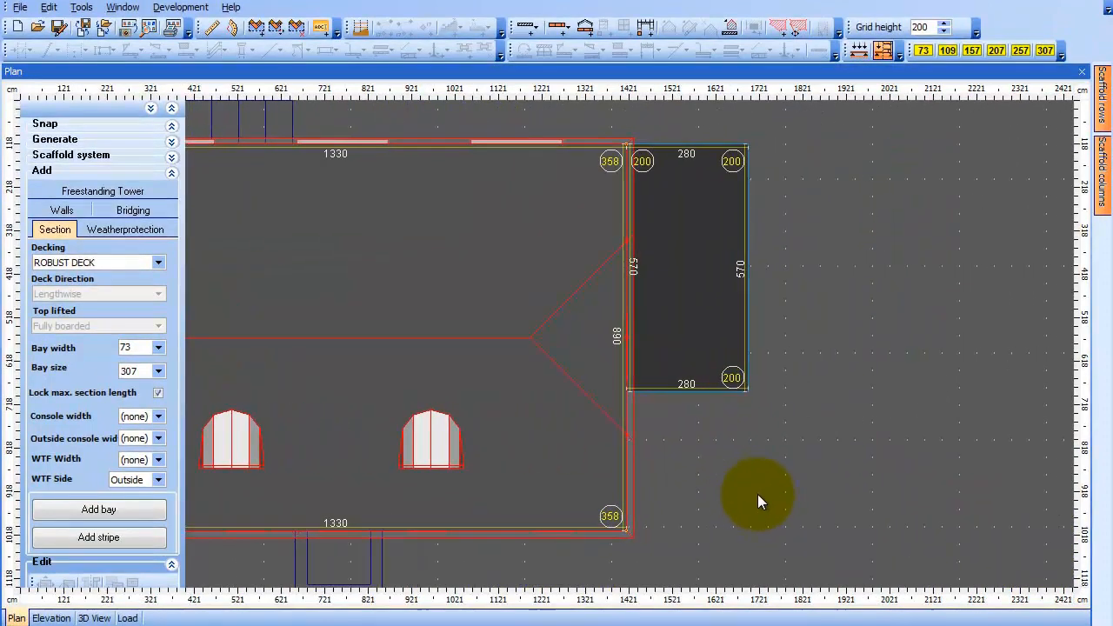
{"action": "left_click", "coordinate": [686, 242]}
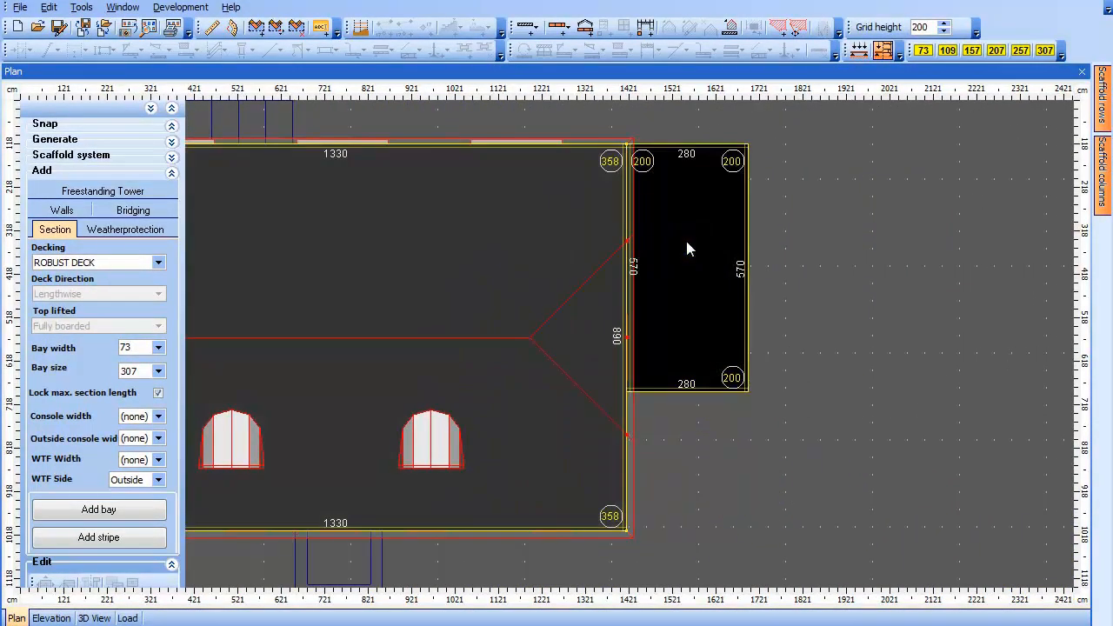
{"action": "right_click", "coordinate": [686, 243]}
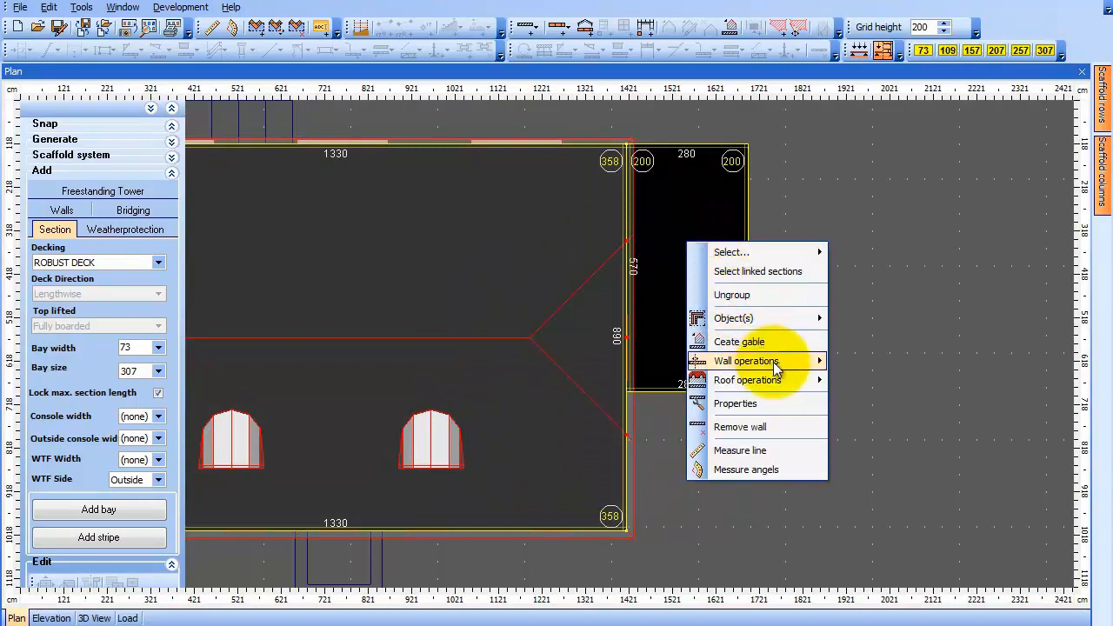
{"action": "mouse_move", "coordinate": [808, 362]}
{"action": "left_click", "coordinate": [903, 379]}
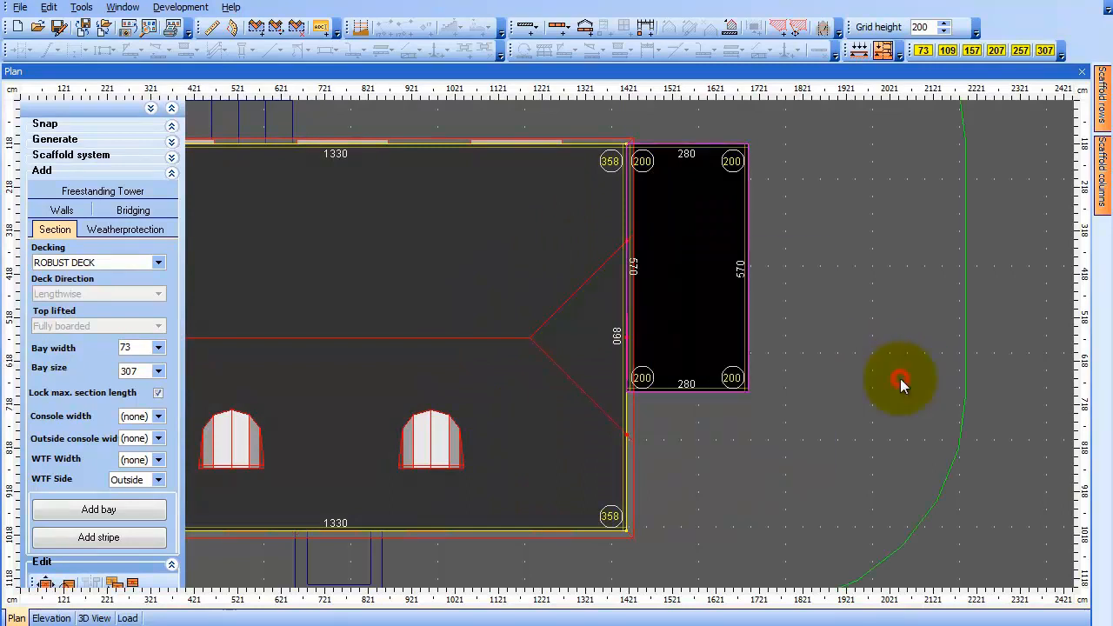
{"action": "left_click_drag", "start_coordinate": [757, 301], "coordinate": [794, 284]}
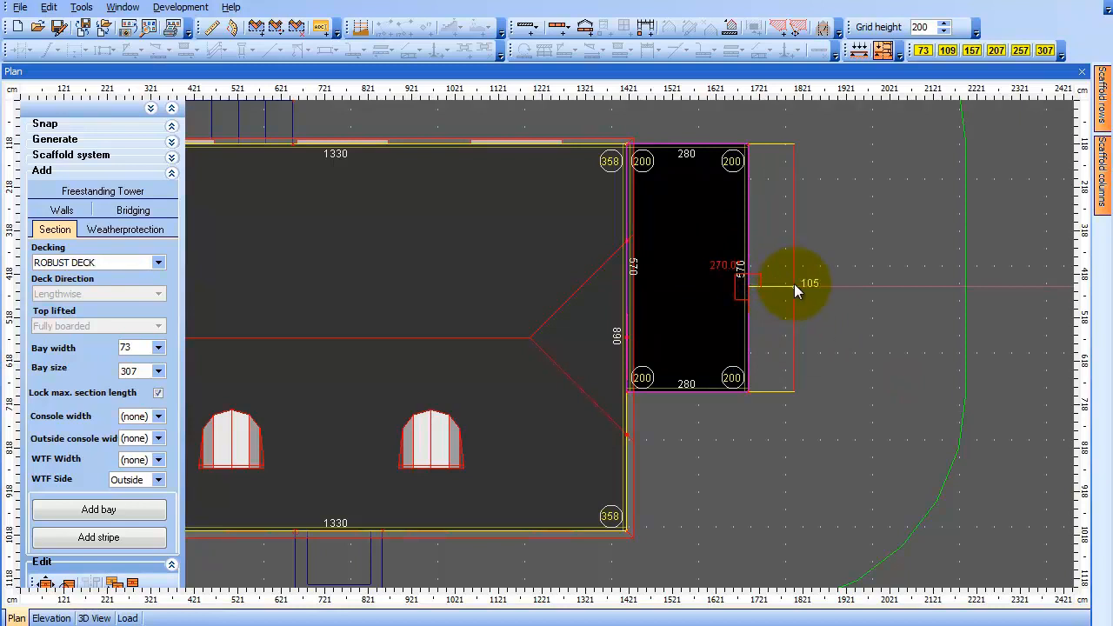
{"action": "key", "text": "Tab"}
{"action": "type", "text": "80"}
{"action": "key", "text": "Return"}
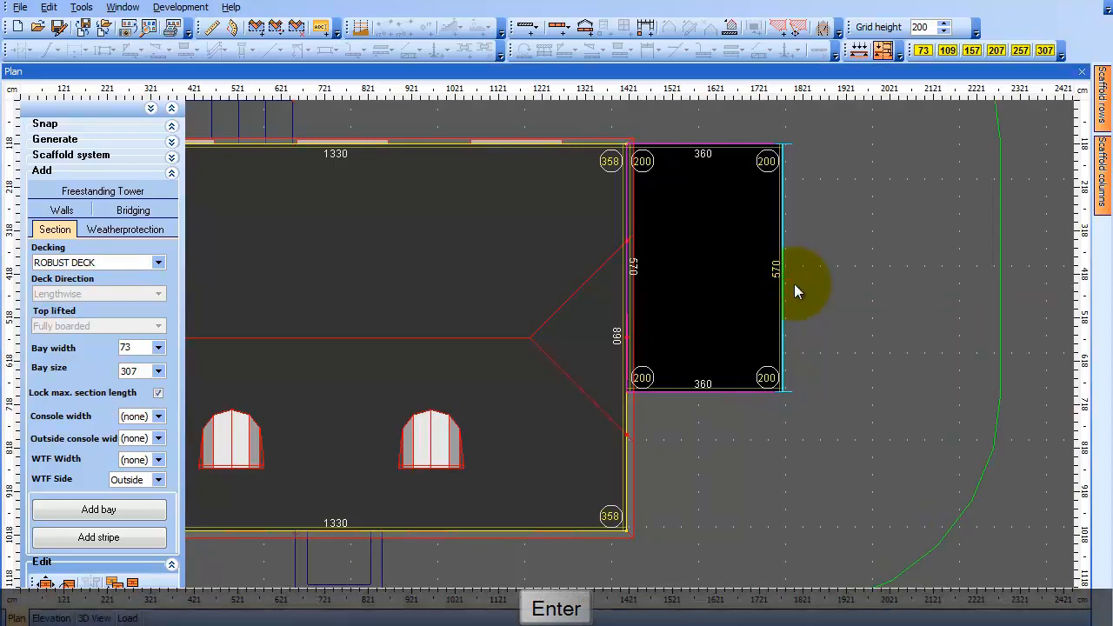
{"action": "key", "text": "Escape"}
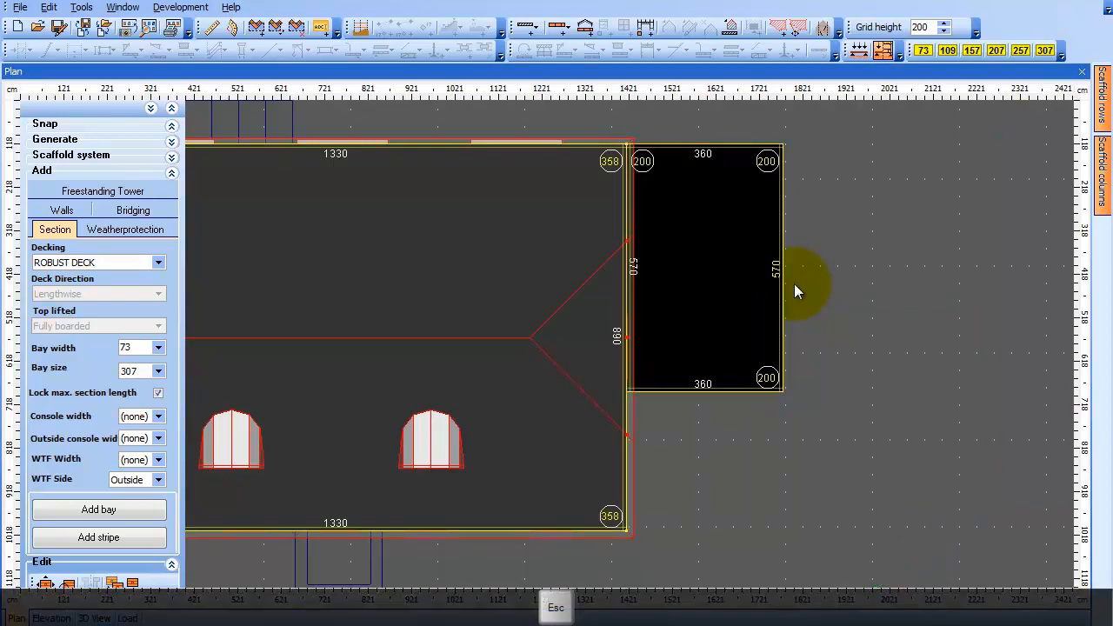
Start adding a roof to the annex and open the roof properties for its outer 570 cm wall segment
{"action": "left_click", "coordinate": [713, 246]}
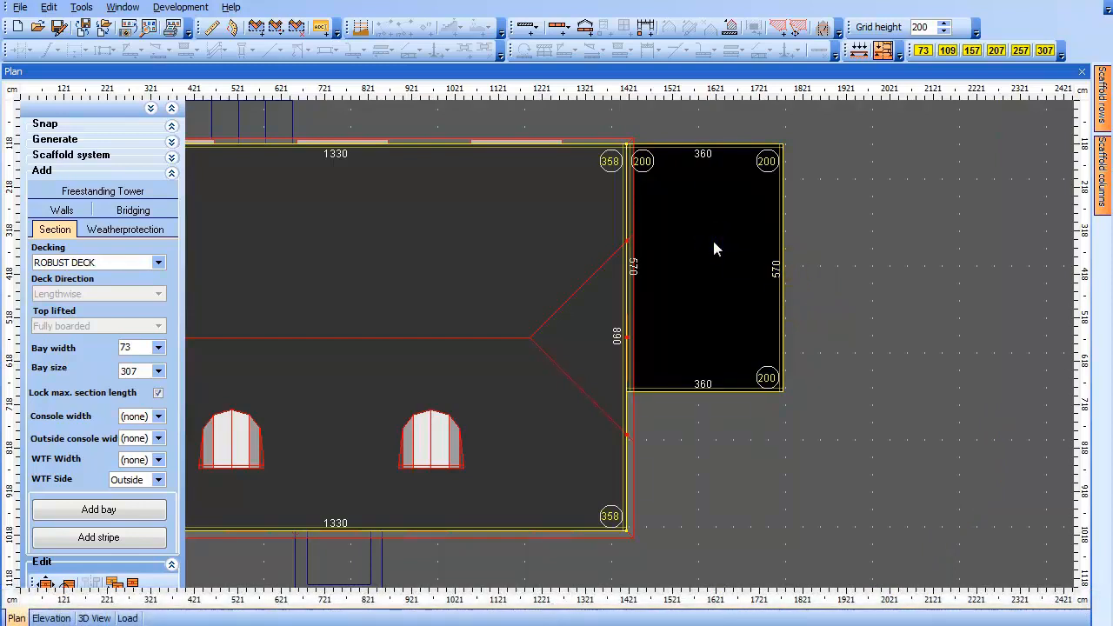
{"action": "right_click", "coordinate": [713, 243]}
{"action": "mouse_move", "coordinate": [824, 384]}
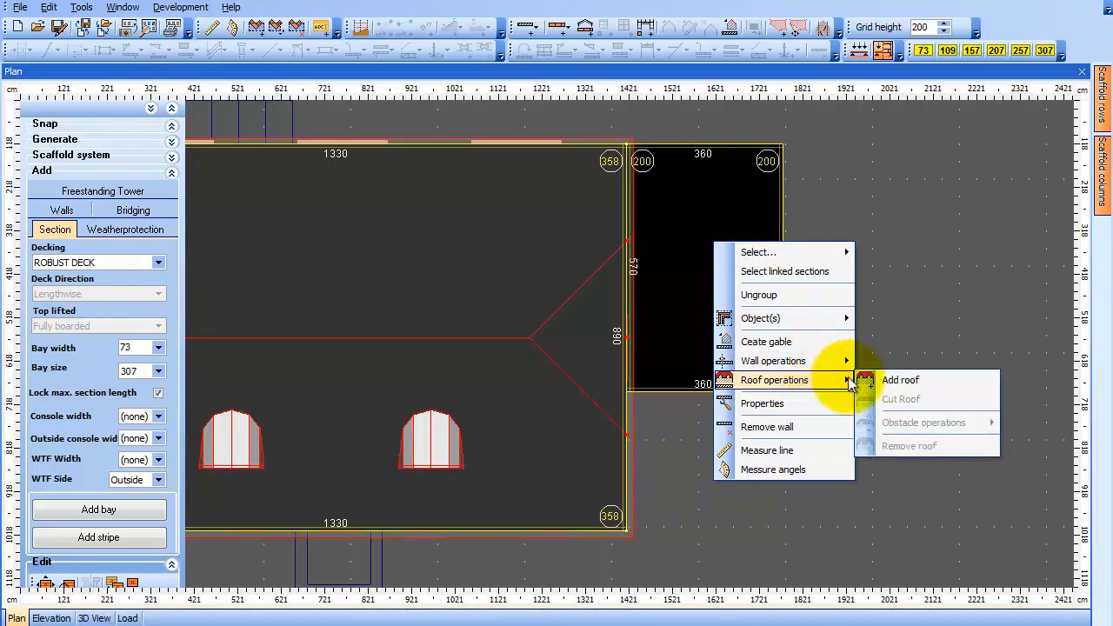
{"action": "left_click", "coordinate": [960, 381]}
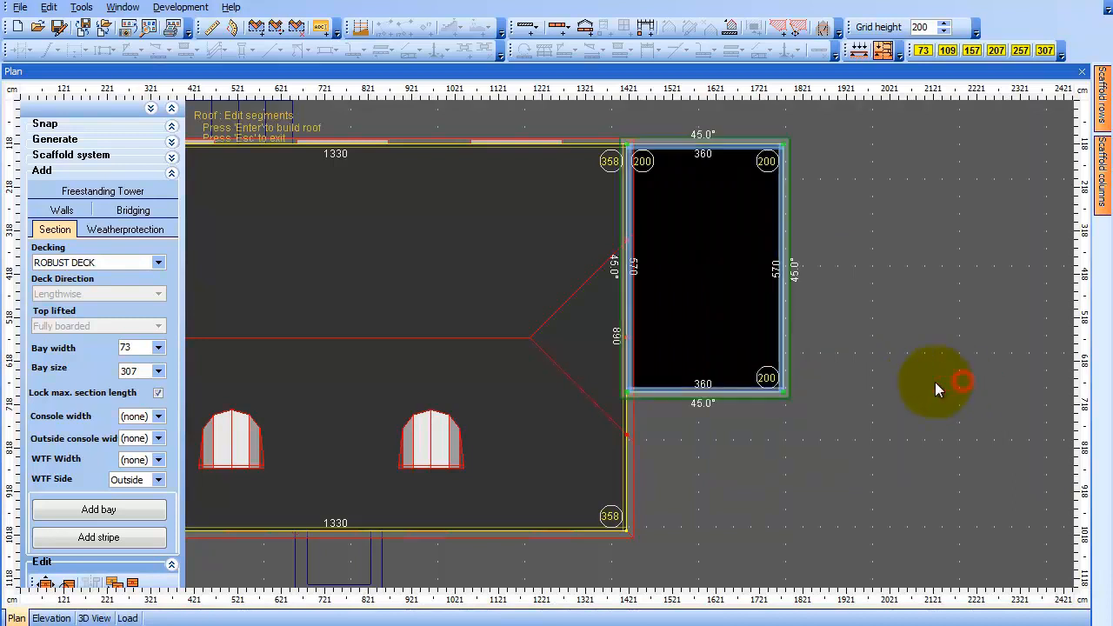
{"action": "left_click", "coordinate": [781, 308]}
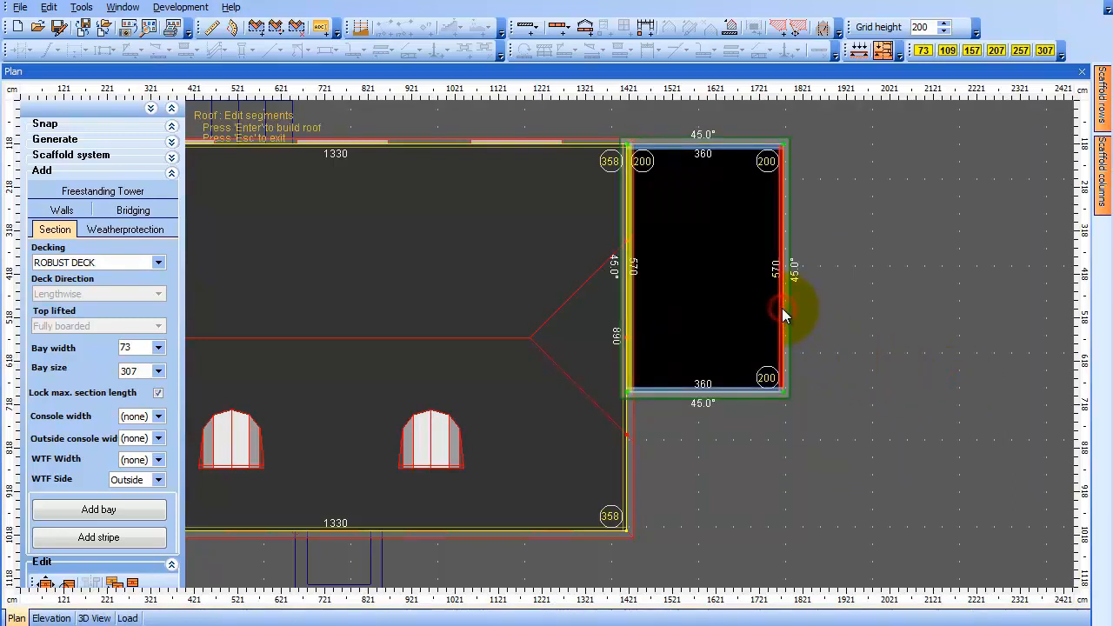
{"action": "right_click", "coordinate": [781, 308]}
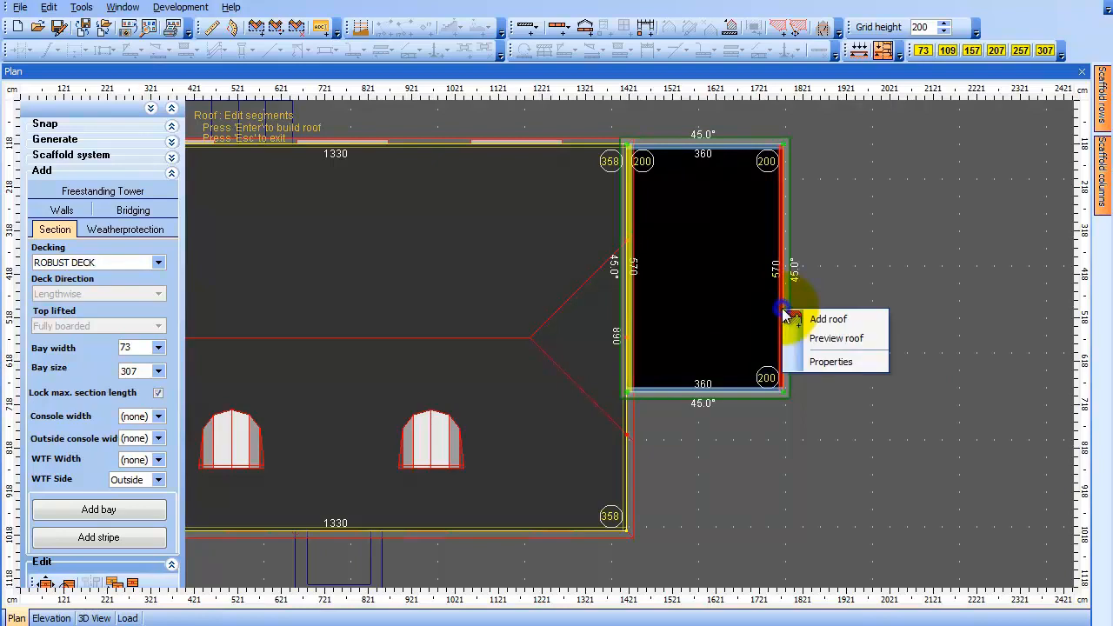
{"action": "left_click", "coordinate": [859, 361]}
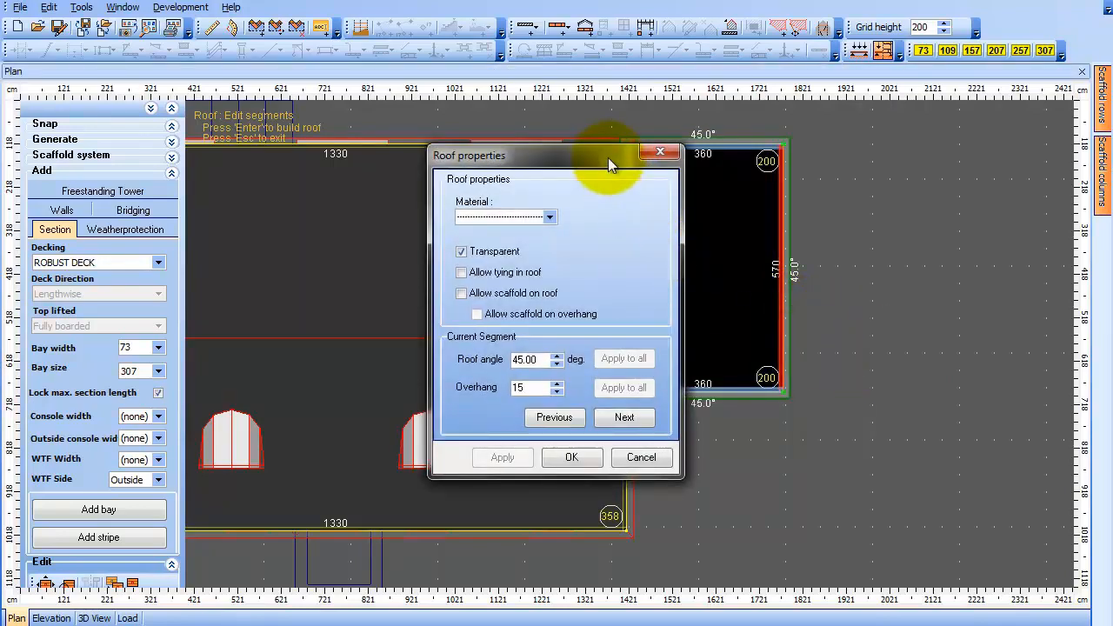
{"action": "left_click_drag", "start_coordinate": [608, 157], "coordinate": [506, 138]}
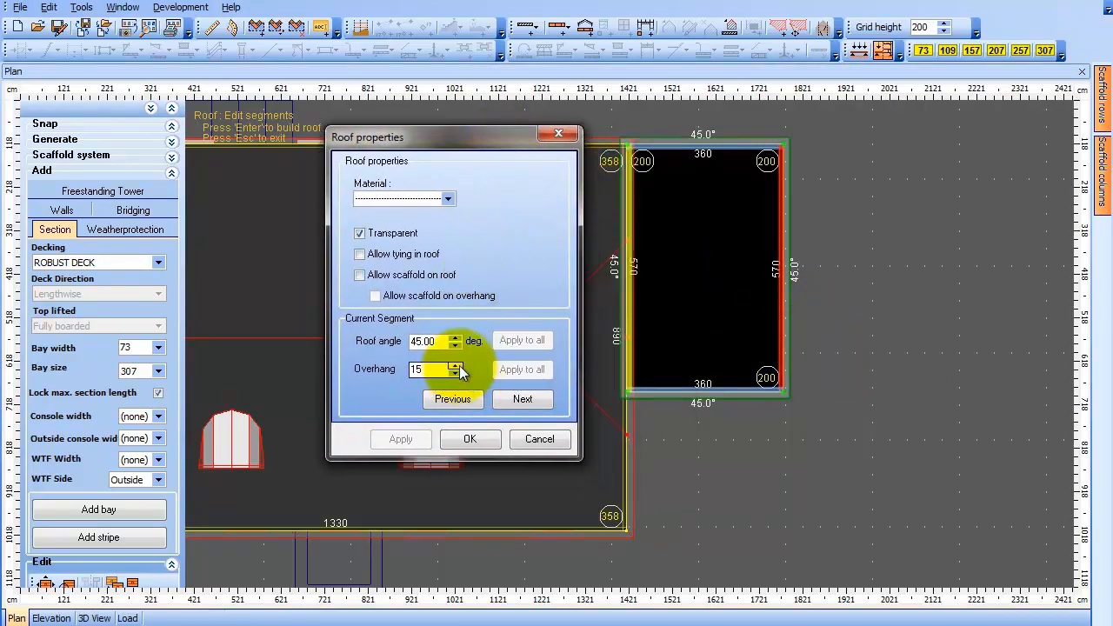
Set the annex roof's angle to 0 degrees and its overhang to 5 cm, applying both to all segments
{"action": "left_click", "coordinate": [445, 340]}
{"action": "left_click_drag", "start_coordinate": [445, 341], "coordinate": [400, 341]}
{"action": "type", "text": "0"}
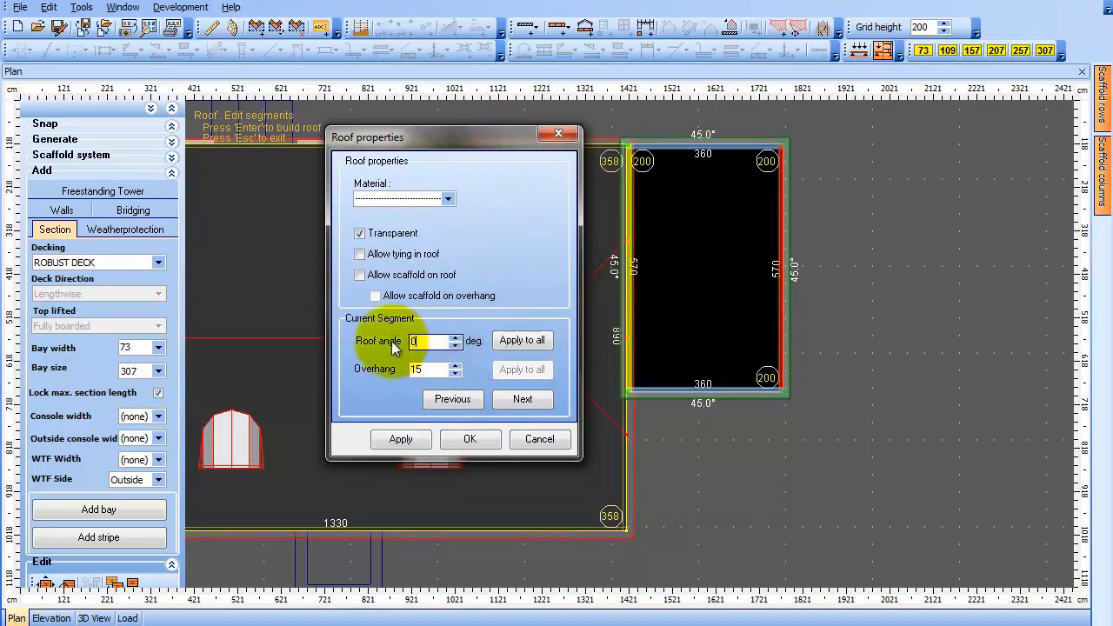
{"action": "left_click", "coordinate": [533, 340]}
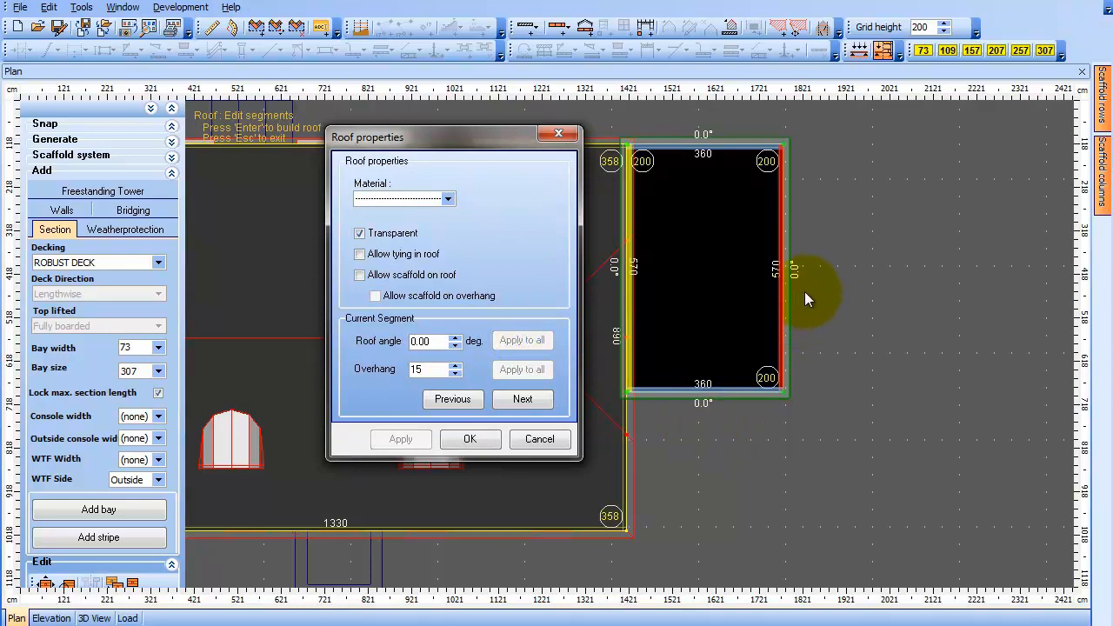
{"action": "left_click_drag", "start_coordinate": [445, 369], "coordinate": [392, 372]}
{"action": "type", "text": "5"}
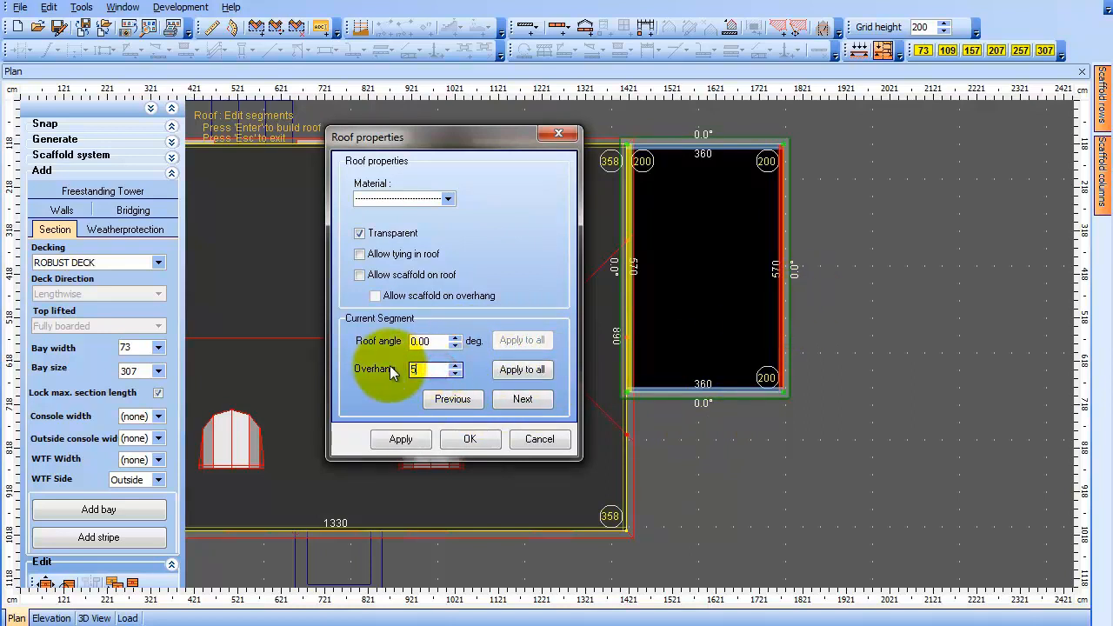
{"action": "left_click", "coordinate": [541, 372]}
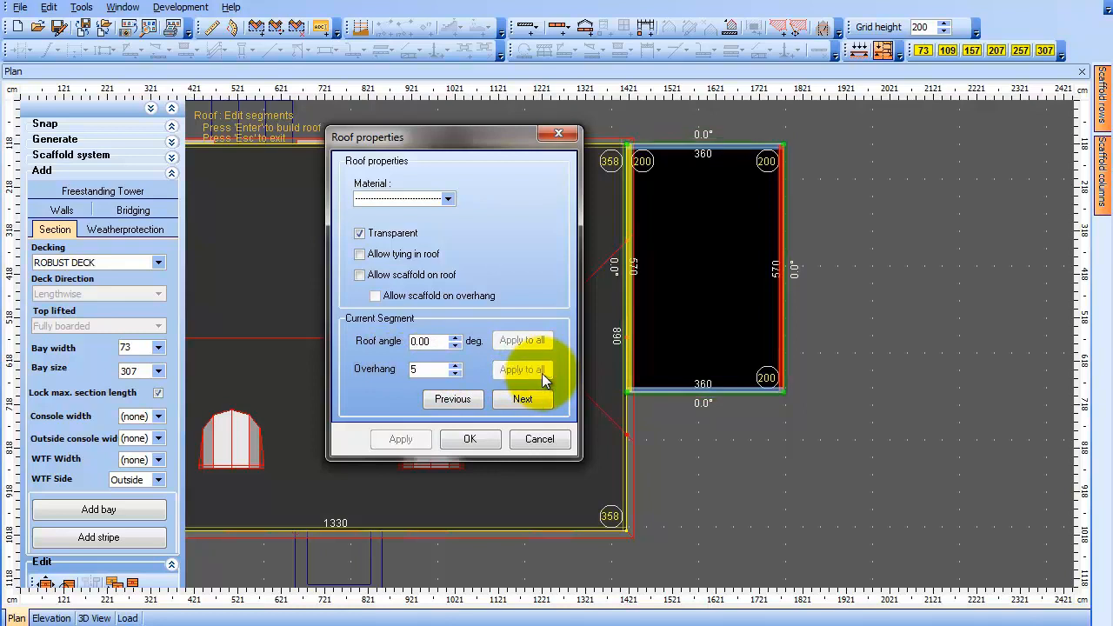
Build the flat roof on the annex from the edited segments and view the house in 3D from the annex side
{"action": "left_click", "coordinate": [469, 439]}
{"action": "right_click", "coordinate": [700, 242]}
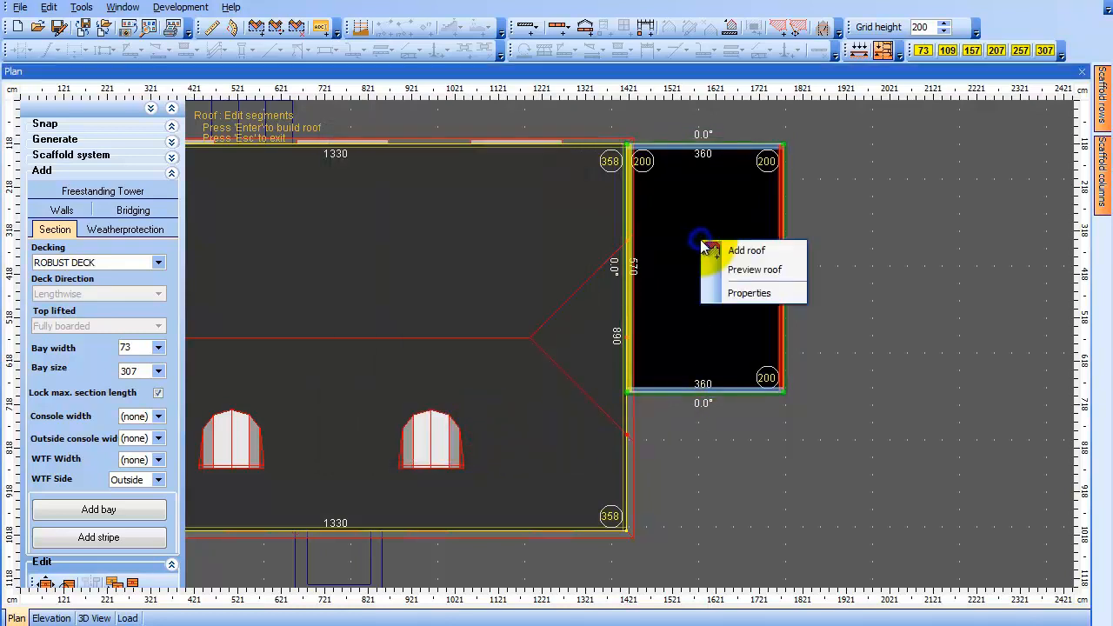
{"action": "left_click", "coordinate": [786, 252]}
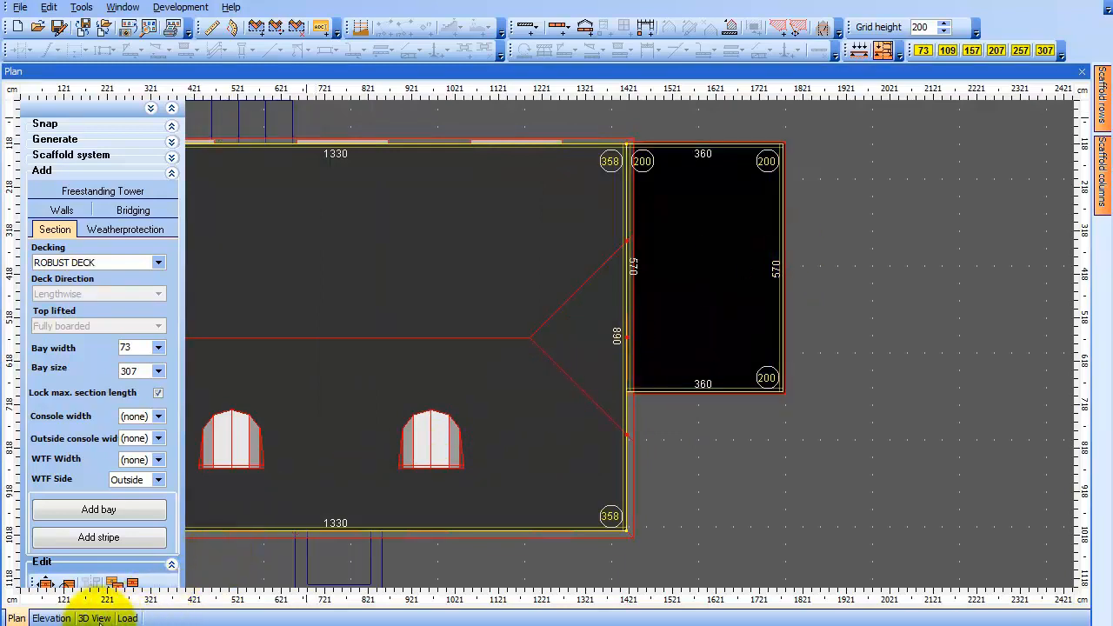
{"action": "left_click", "coordinate": [94, 618]}
{"action": "scroll", "coordinate": [621, 527], "scroll_direction": "up", "scroll_amount": 2}
{"action": "left_click_drag", "start_coordinate": [622, 527], "coordinate": [590, 523]}
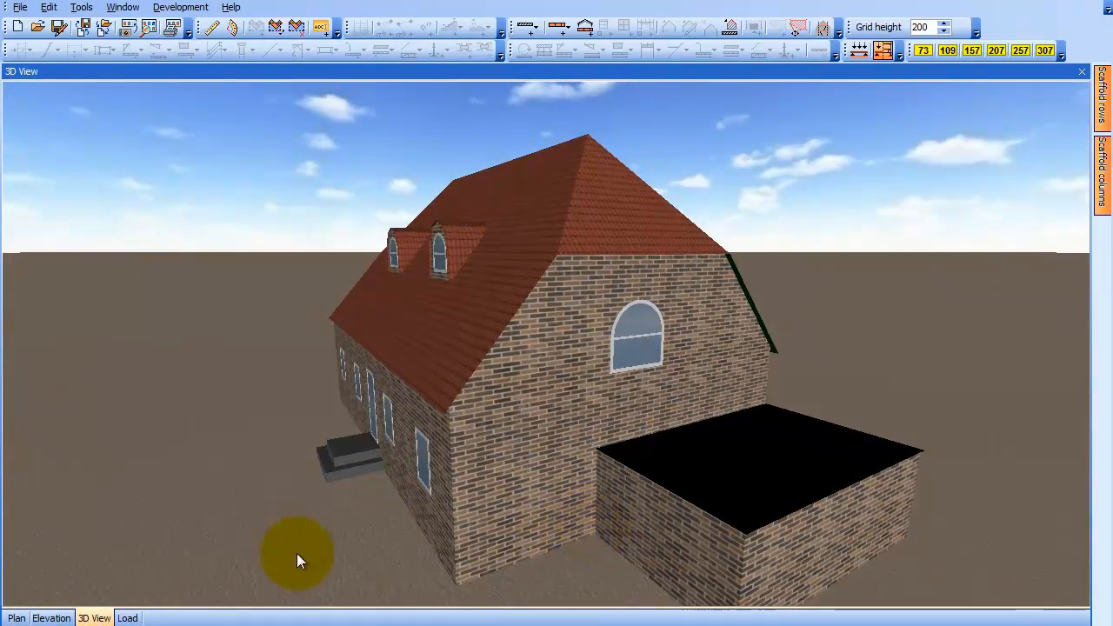
Allow scaffold on the annex's flat roof in its roof properties, working from the plan view
{"action": "left_click", "coordinate": [15, 618]}
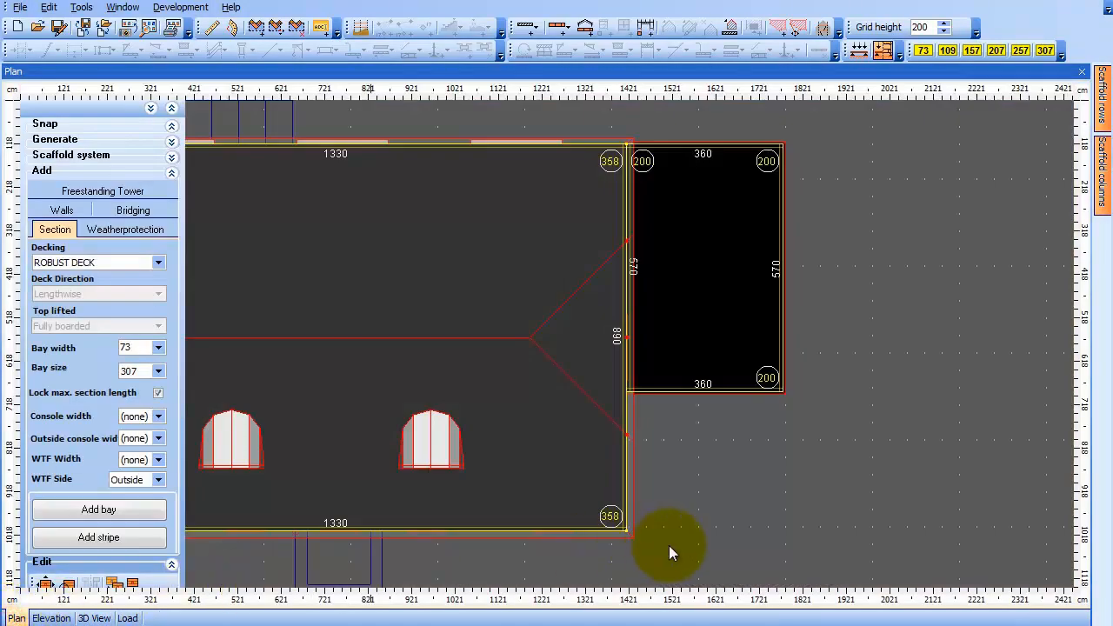
{"action": "right_click", "coordinate": [729, 273]}
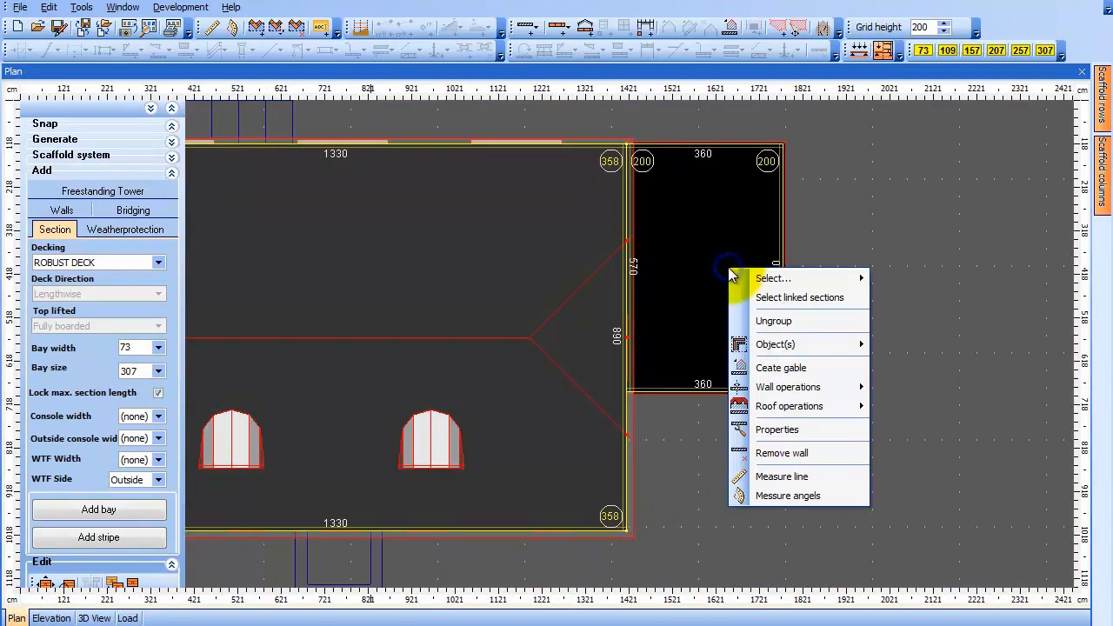
{"action": "mouse_move", "coordinate": [830, 405]}
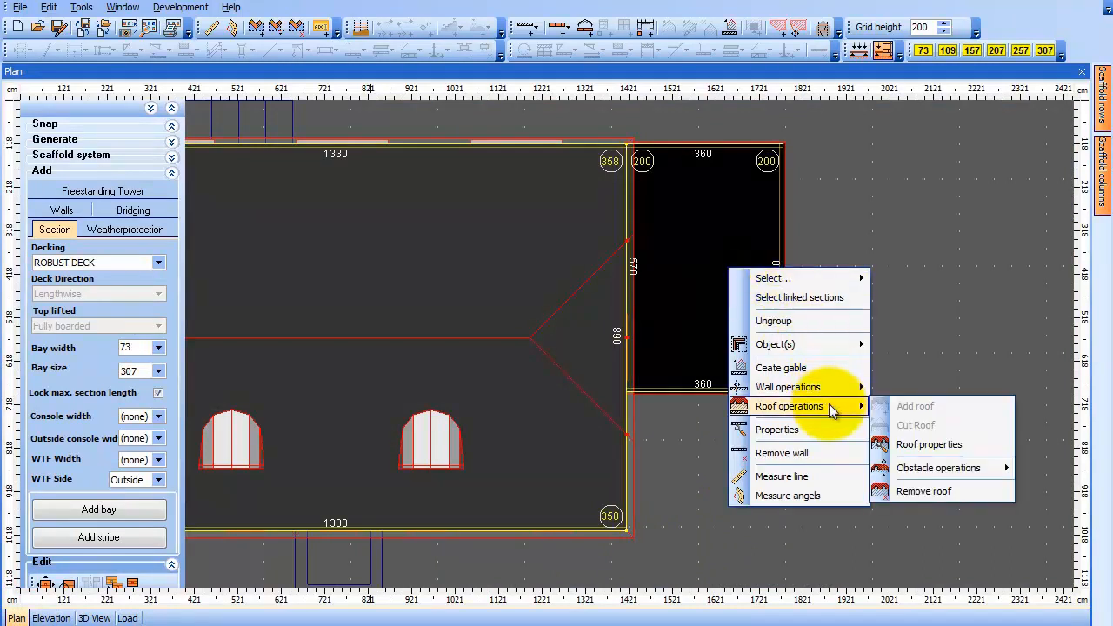
{"action": "left_click", "coordinate": [944, 442]}
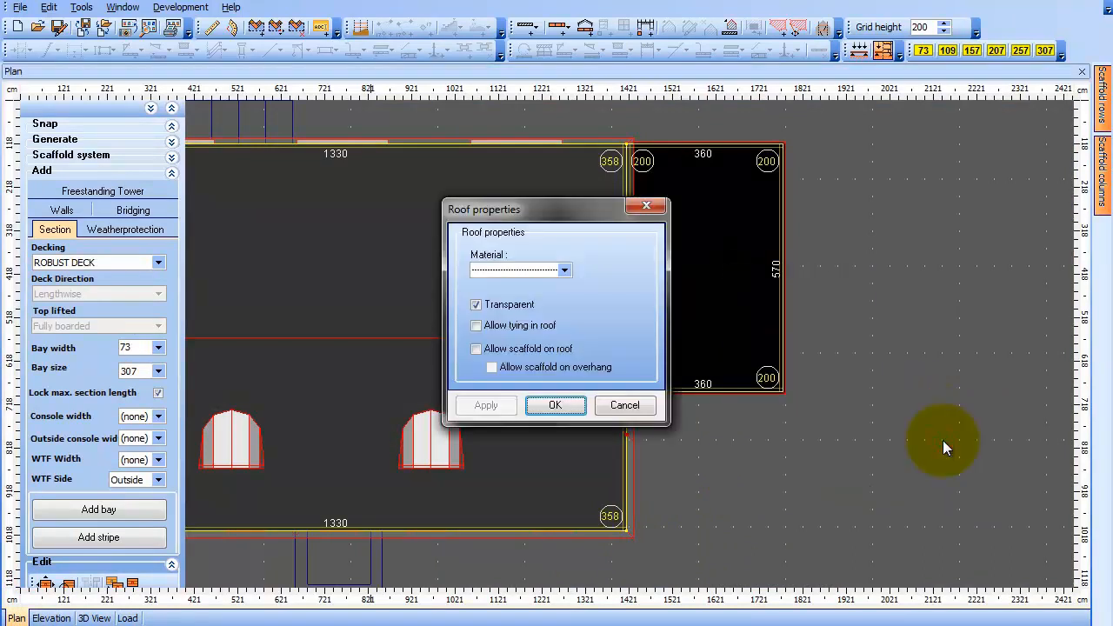
{"action": "left_click", "coordinate": [561, 349]}
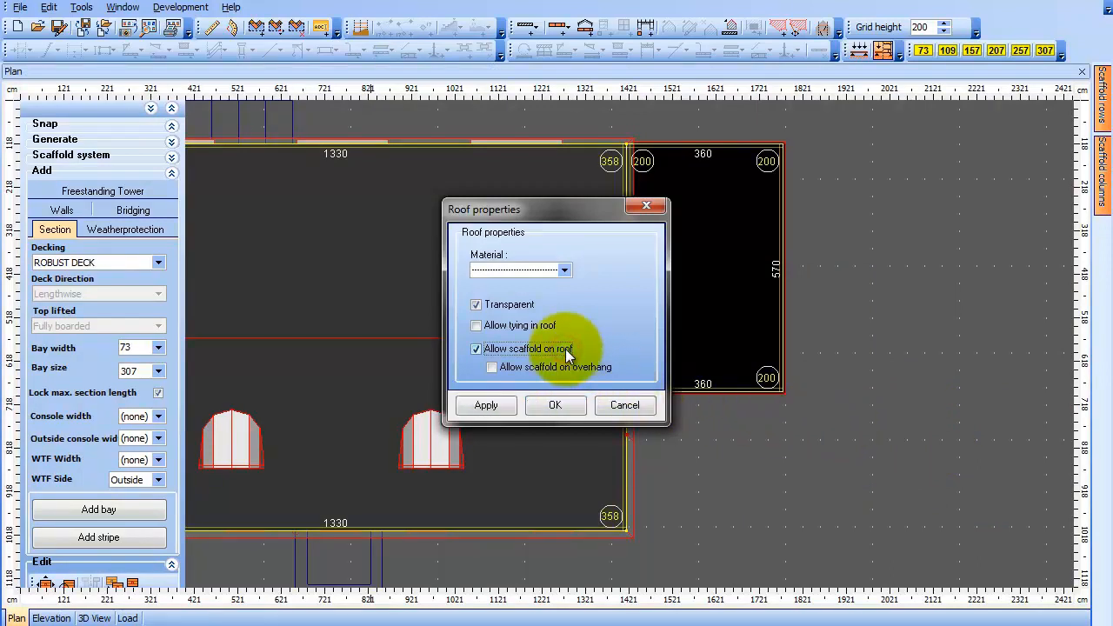
{"action": "left_click", "coordinate": [486, 405]}
{"action": "left_click", "coordinate": [553, 405]}
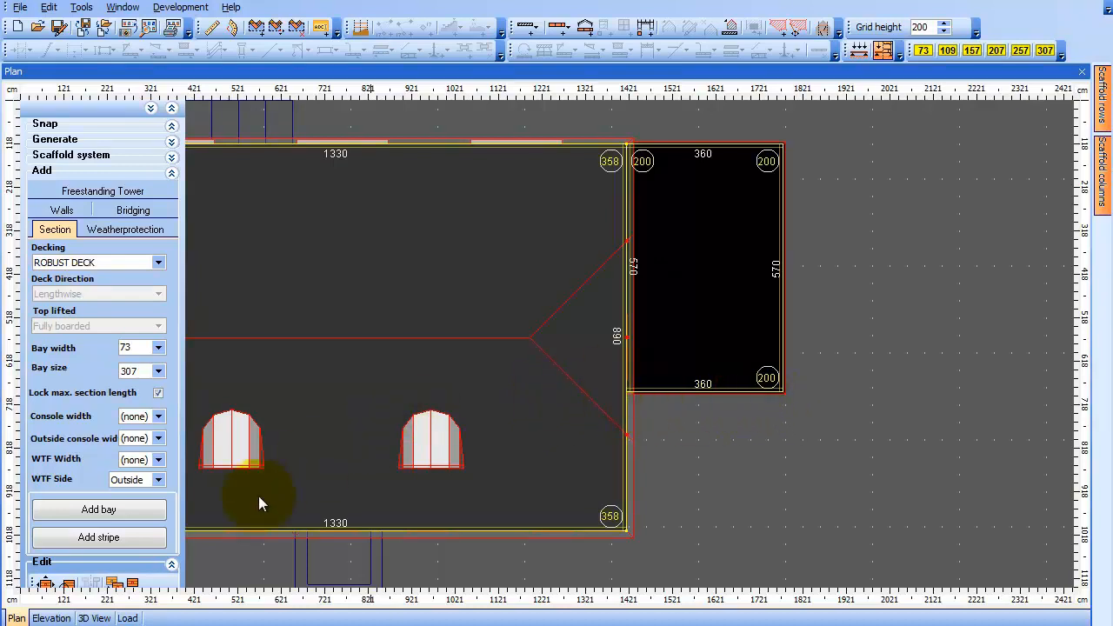
Add a gateway about 1.89 wide and 1.45 high to the annex's front 360 cm wall in the elevation view
{"action": "left_click", "coordinate": [51, 618]}
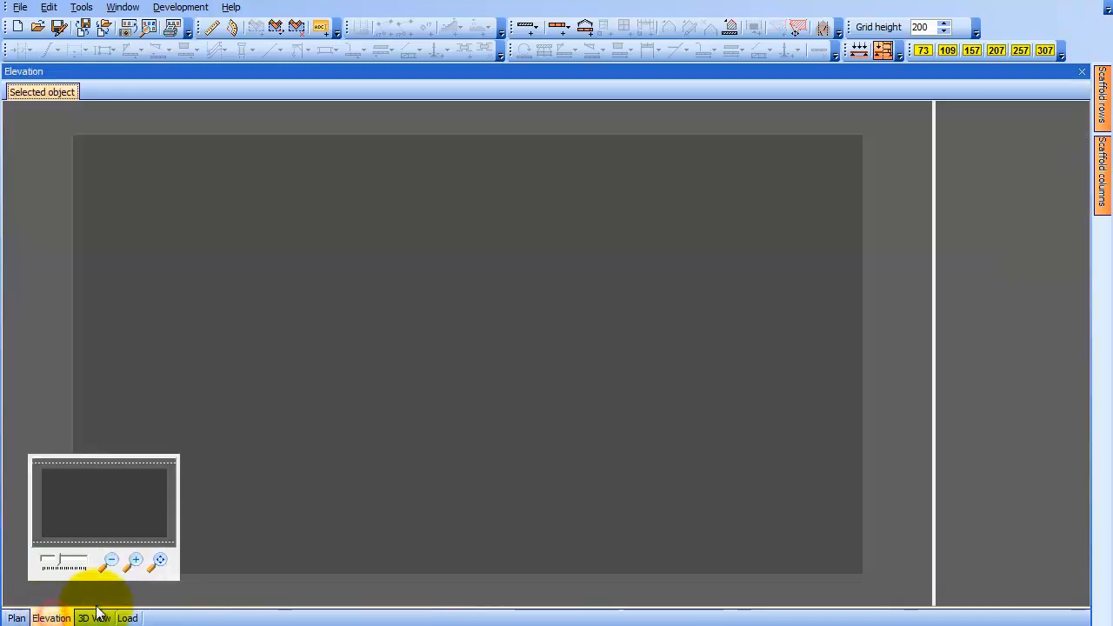
{"action": "right_click", "coordinate": [417, 274]}
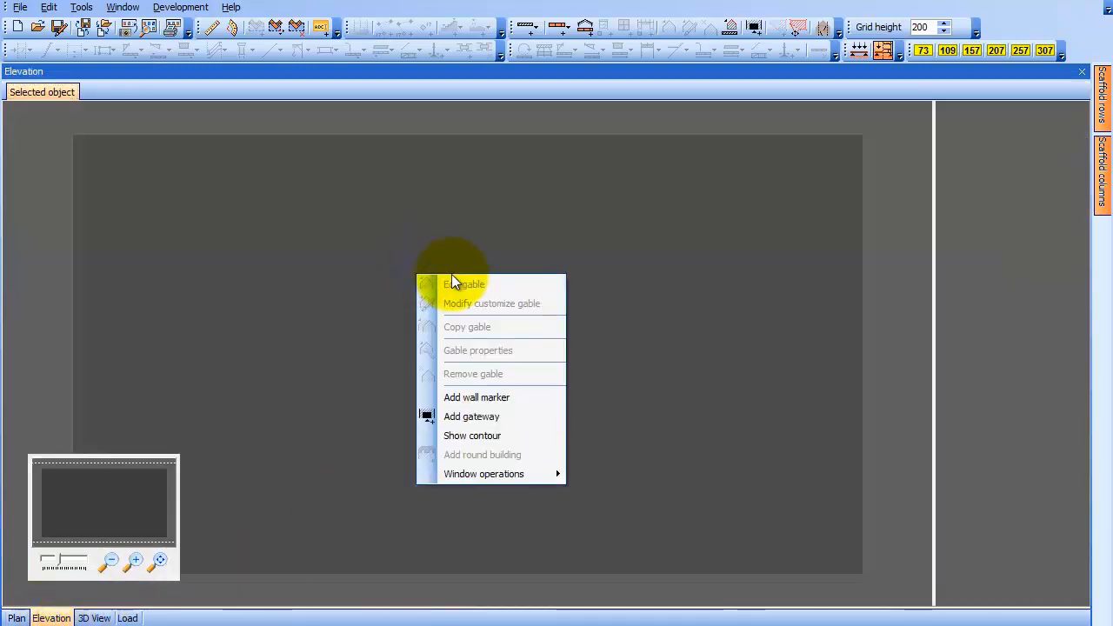
{"action": "left_click", "coordinate": [529, 416]}
{"action": "left_click", "coordinate": [339, 274]}
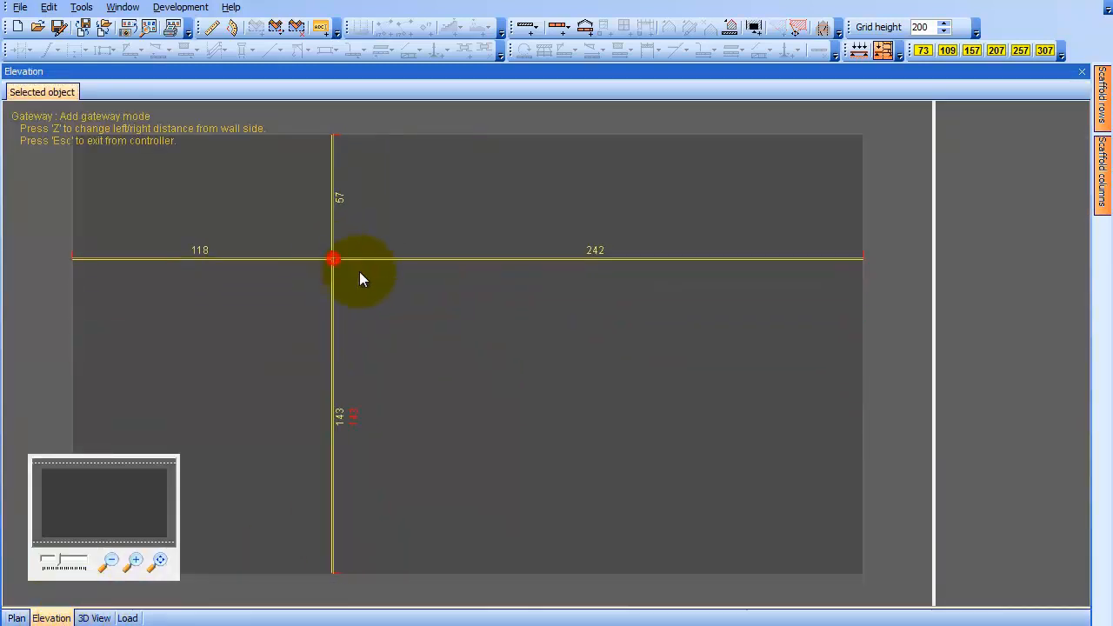
{"action": "left_click", "coordinate": [748, 256]}
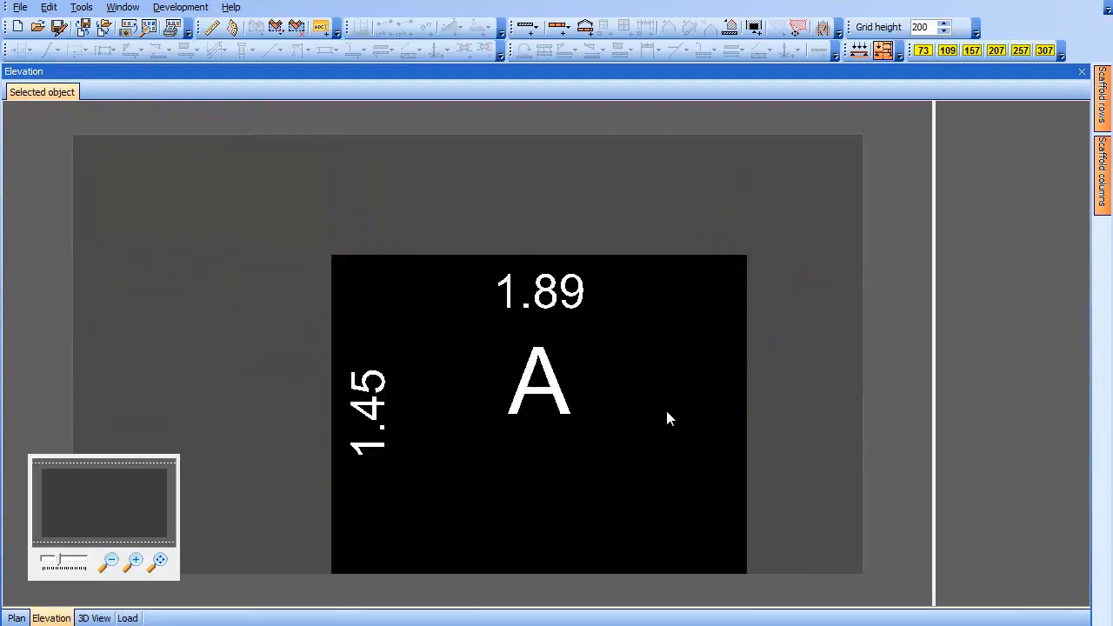
Set the gateway's distance from the left-hand side to 0.95 and its width to 2.10
{"action": "right_click", "coordinate": [644, 379]}
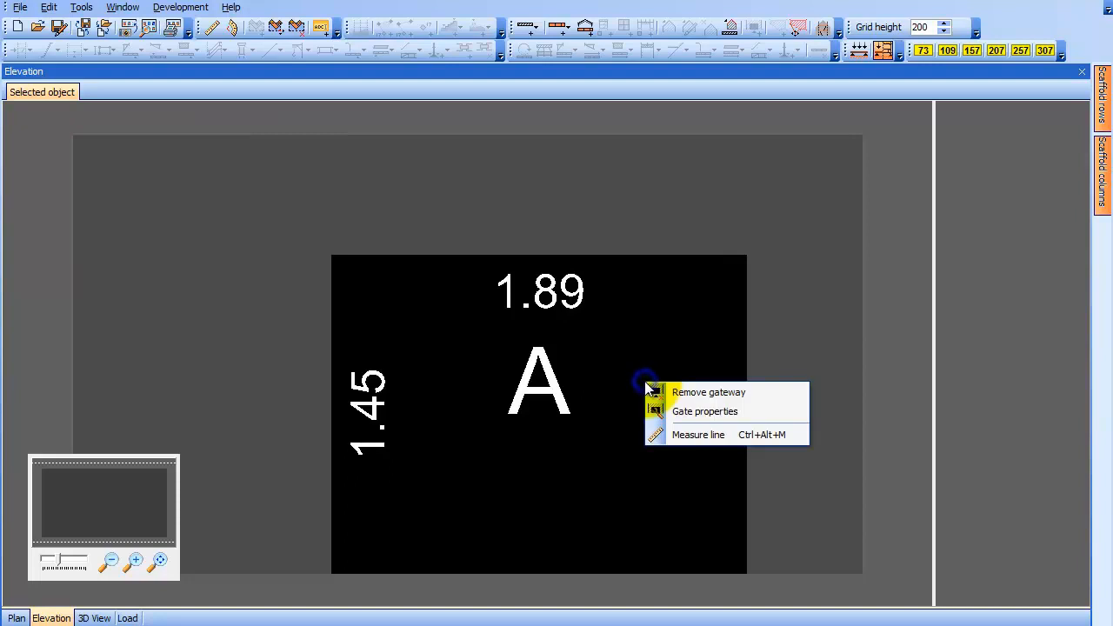
{"action": "left_click", "coordinate": [727, 409]}
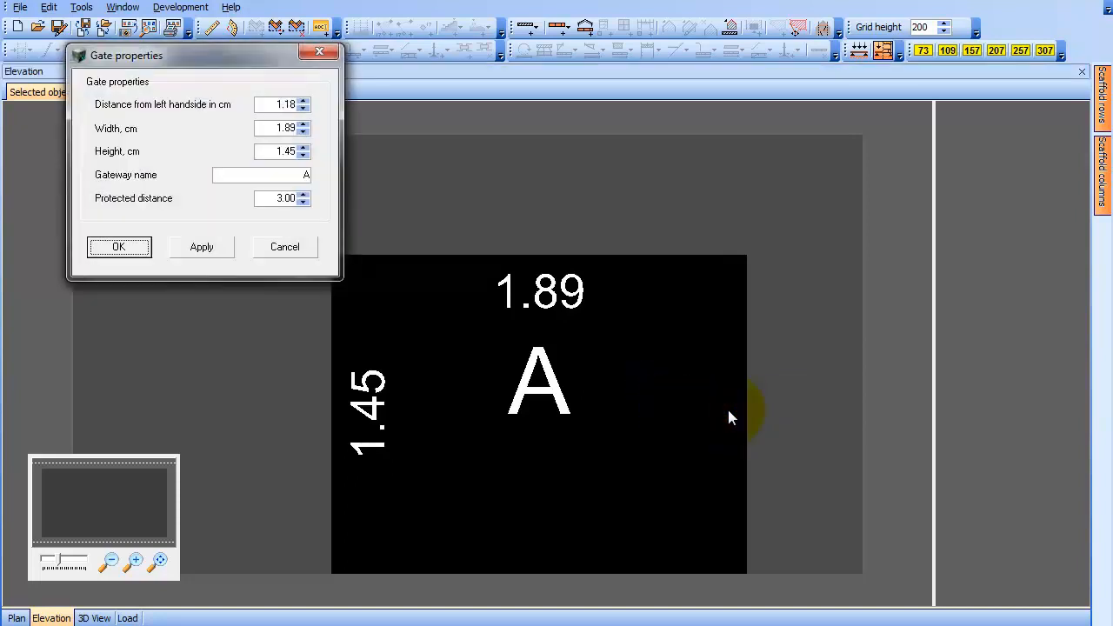
{"action": "left_click_drag", "start_coordinate": [271, 105], "coordinate": [311, 107]}
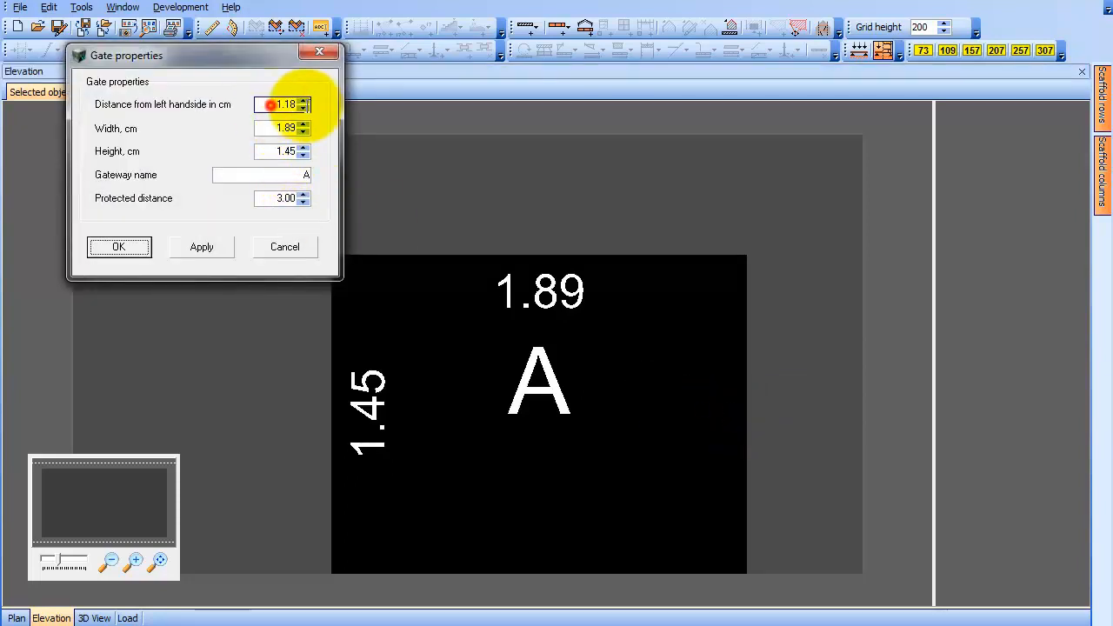
{"action": "left_click", "coordinate": [302, 109]}
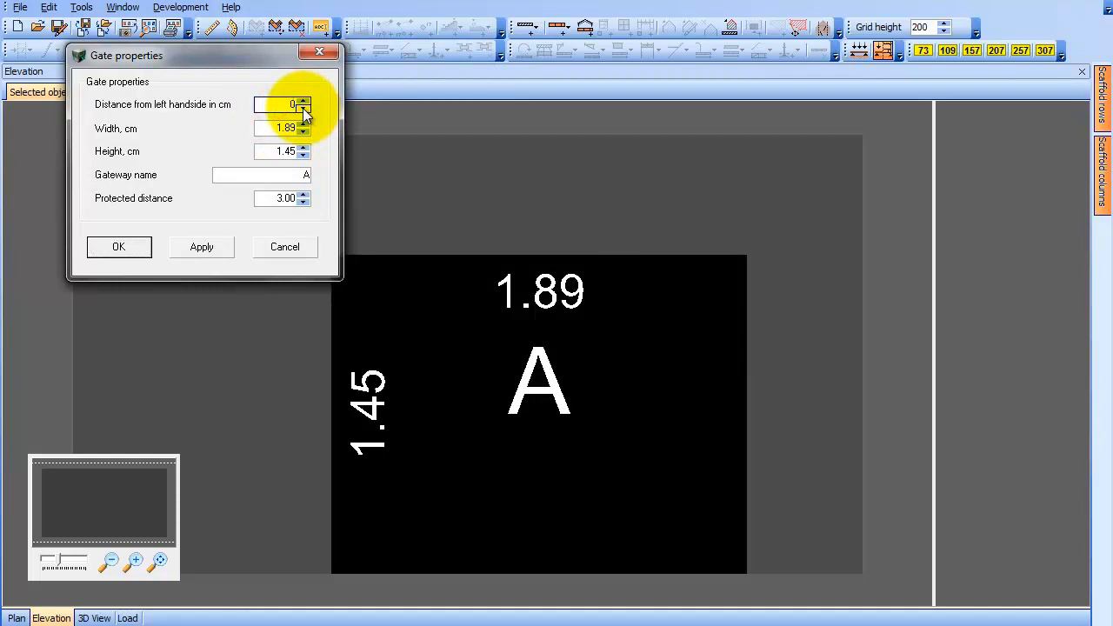
{"action": "type", "text": ".95"}
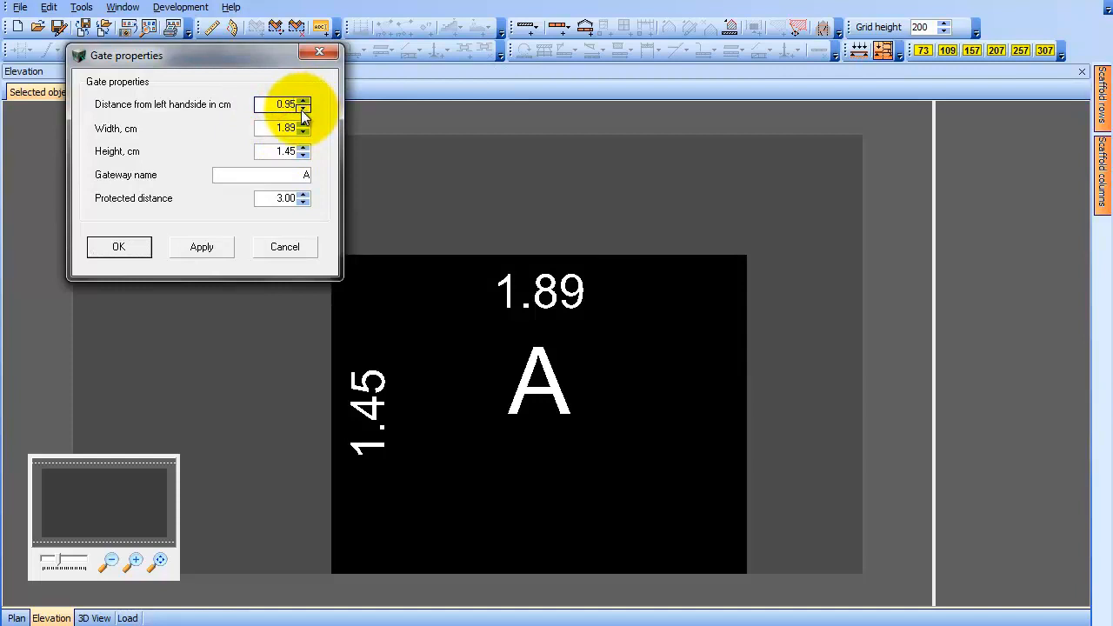
{"action": "left_click", "coordinate": [302, 124]}
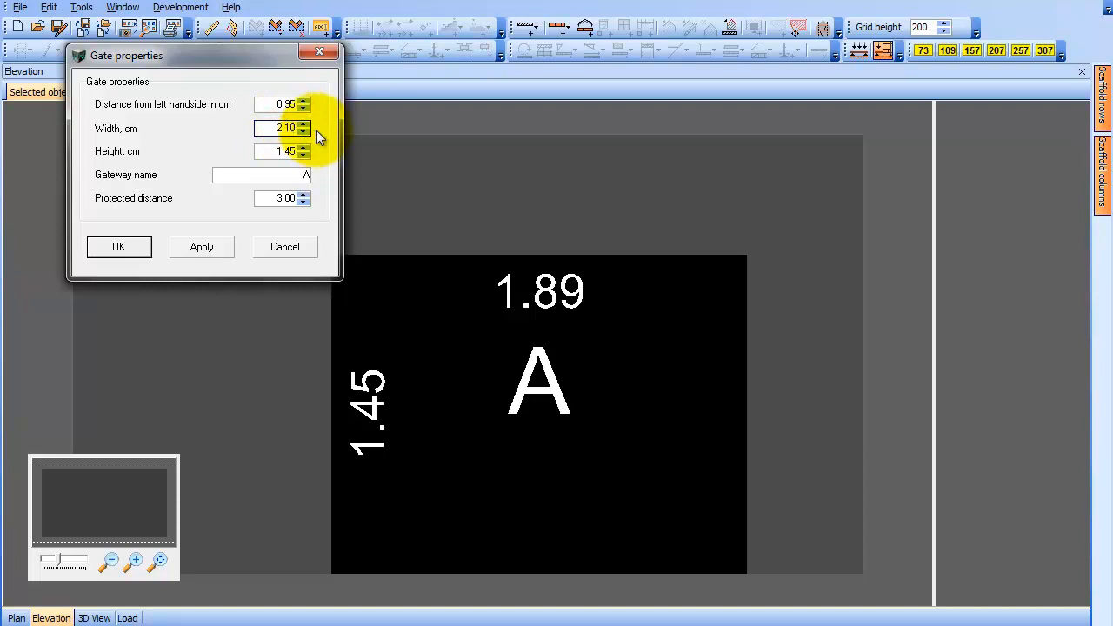
Set the gateway's height to 1.70 and its protected distance to 0.10, apply the changes, and view the gateway in 3D
{"action": "left_click_drag", "start_coordinate": [267, 151], "coordinate": [302, 154]}
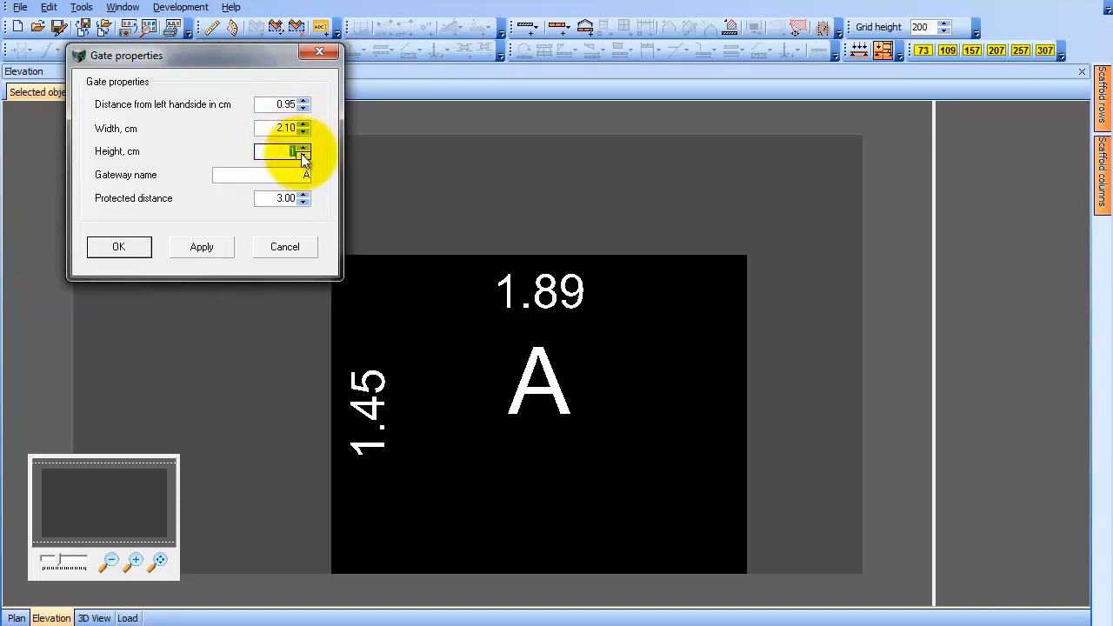
{"action": "type", "text": ".70"}
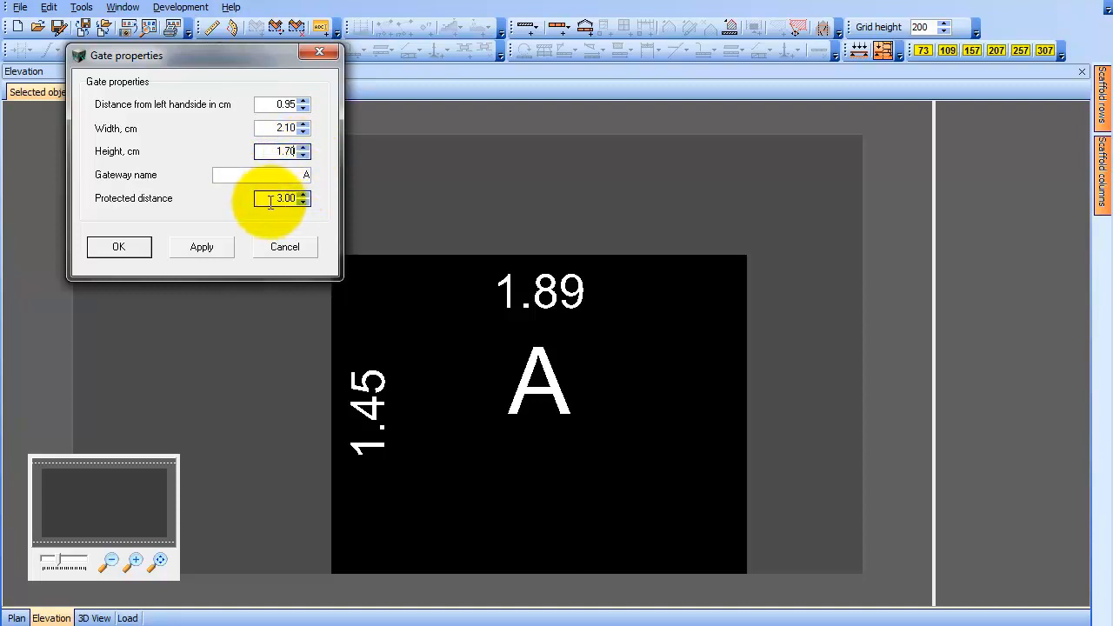
{"action": "left_click_drag", "start_coordinate": [268, 201], "coordinate": [308, 201]}
{"action": "type", "text": "0"}
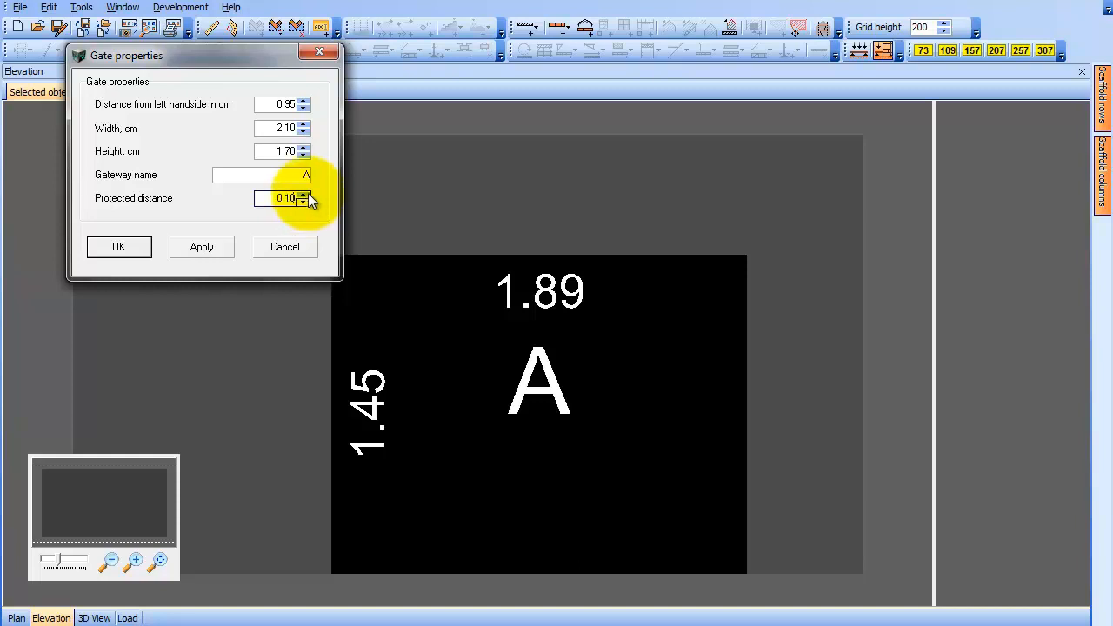
{"action": "left_click", "coordinate": [199, 247]}
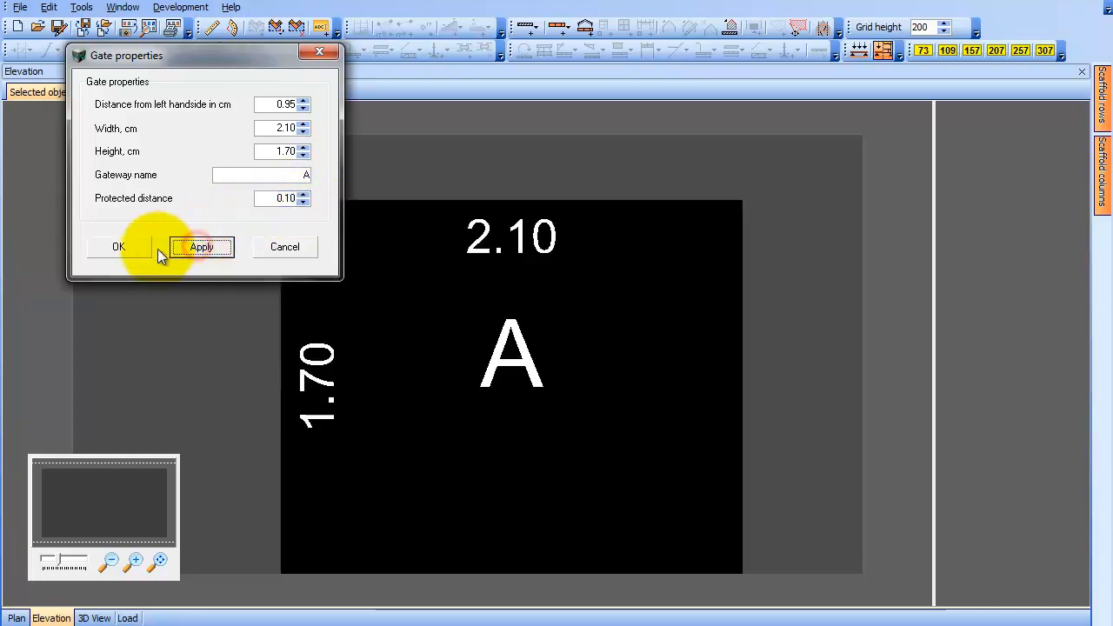
{"action": "left_click", "coordinate": [122, 246]}
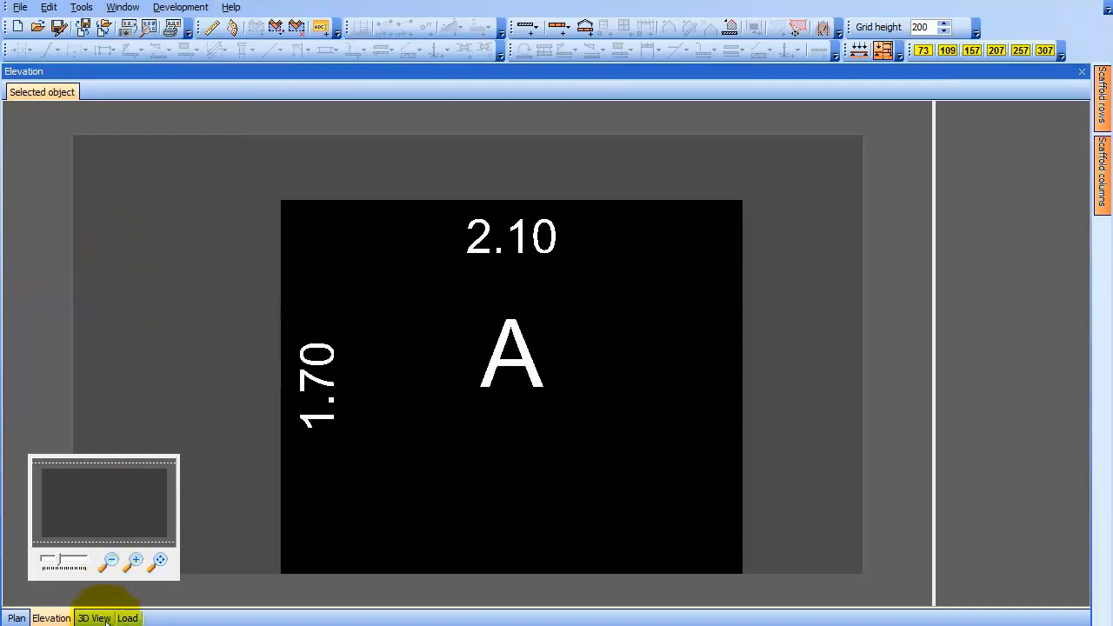
{"action": "left_click", "coordinate": [94, 618]}
{"action": "left_click_drag", "start_coordinate": [320, 520], "coordinate": [361, 522]}
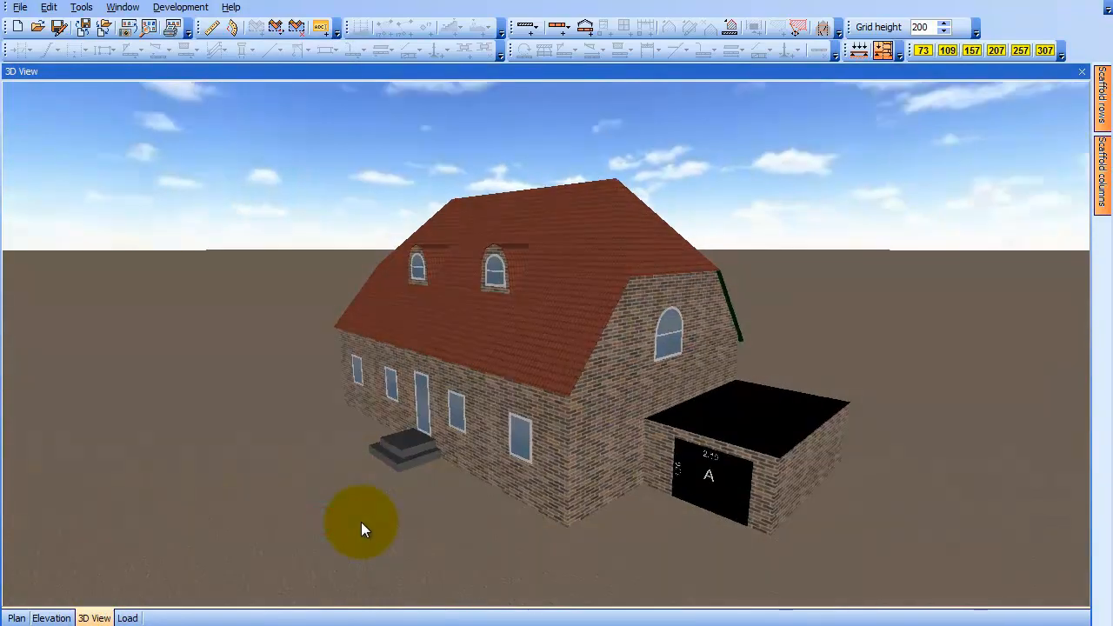
Outline a protected area in the plan along the outer edge of the front entrance stairs, starting and ending at the house wall
{"action": "left_click", "coordinate": [15, 618]}
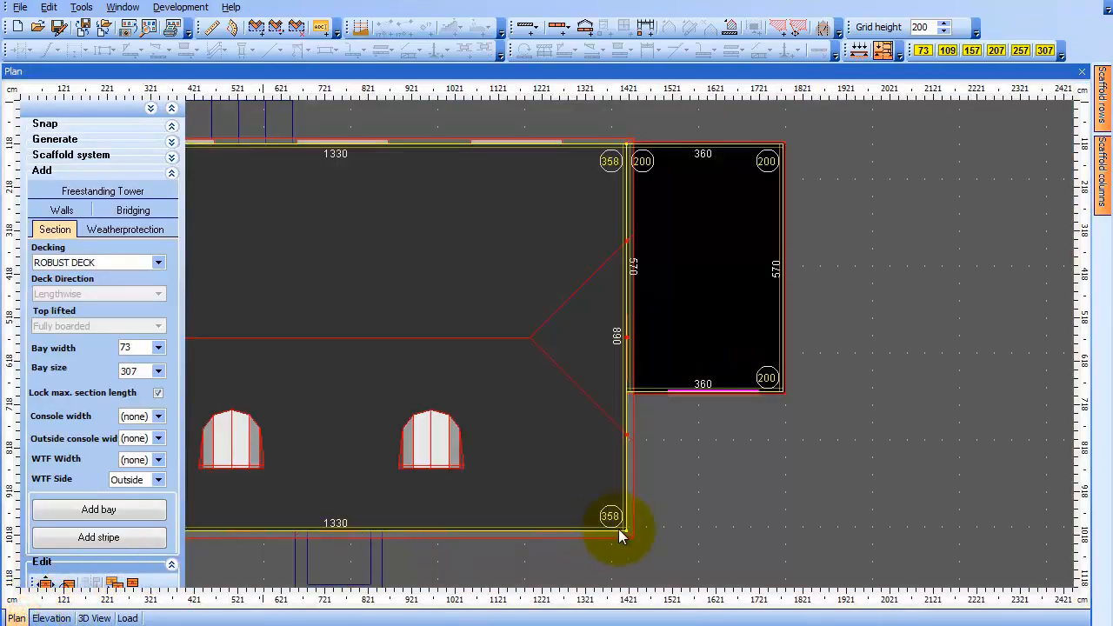
{"action": "left_click", "coordinate": [662, 524]}
{"action": "left_click_drag", "start_coordinate": [682, 526], "coordinate": [838, 380]}
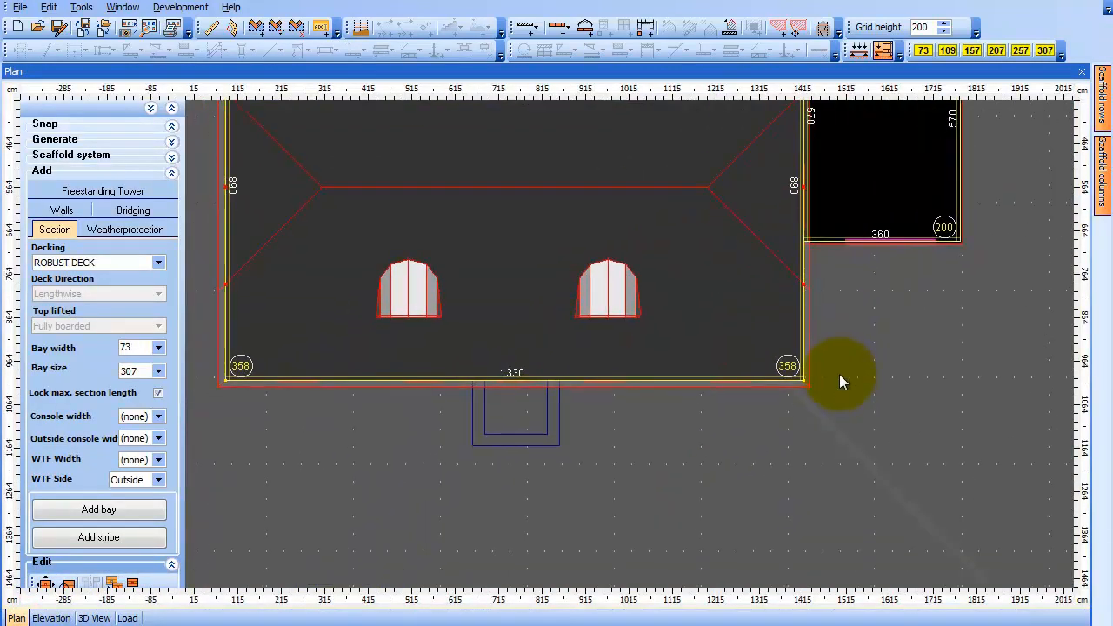
{"action": "left_click_drag", "start_coordinate": [537, 467], "coordinate": [547, 511]}
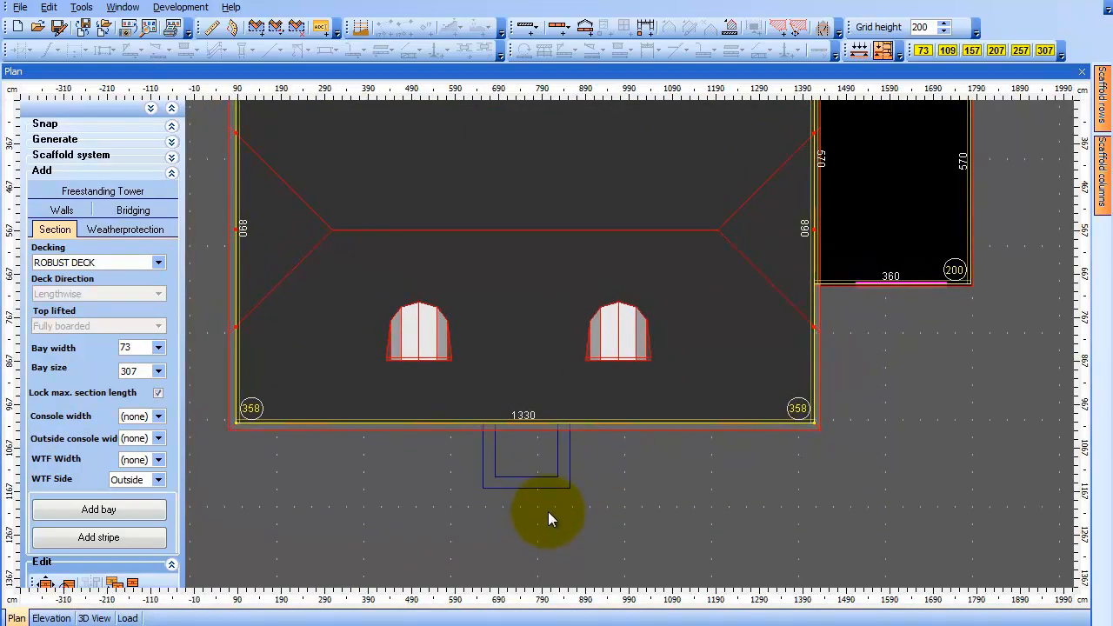
{"action": "right_click", "coordinate": [606, 466]}
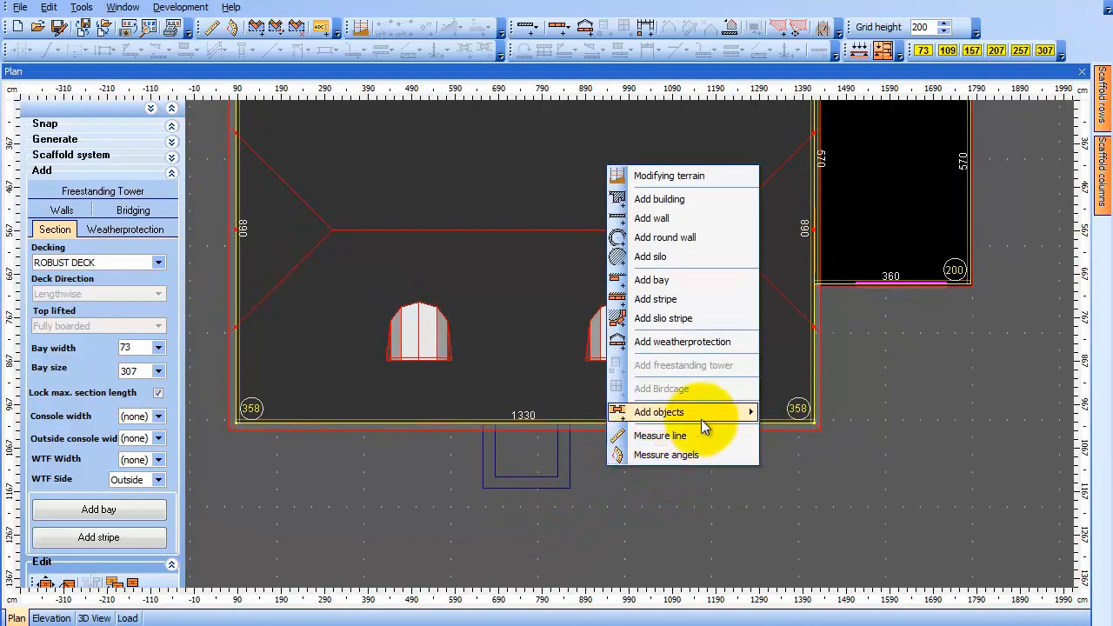
{"action": "mouse_move", "coordinate": [701, 416]}
{"action": "left_click", "coordinate": [835, 516]}
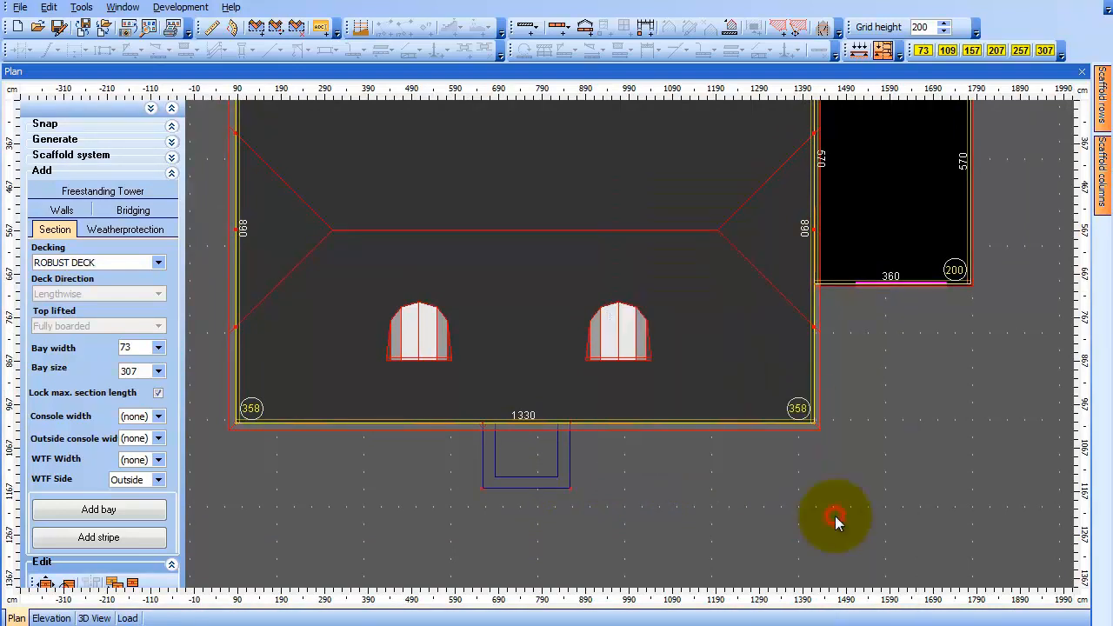
{"action": "left_click", "coordinate": [483, 424]}
{"action": "left_click", "coordinate": [483, 486]}
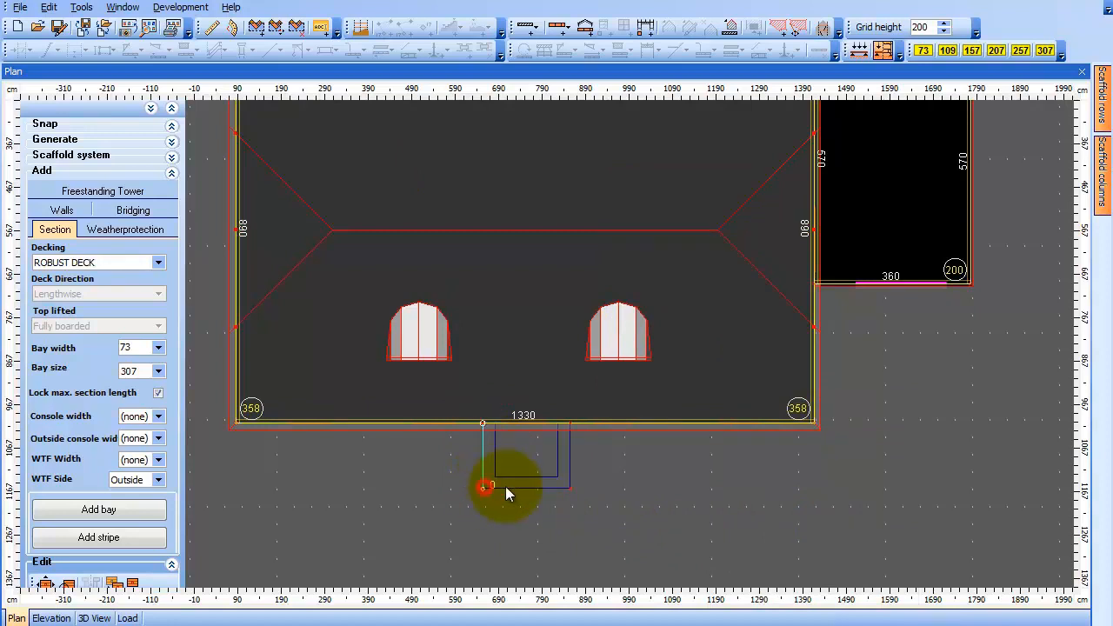
{"action": "left_click", "coordinate": [574, 493]}
{"action": "left_click", "coordinate": [574, 426]}
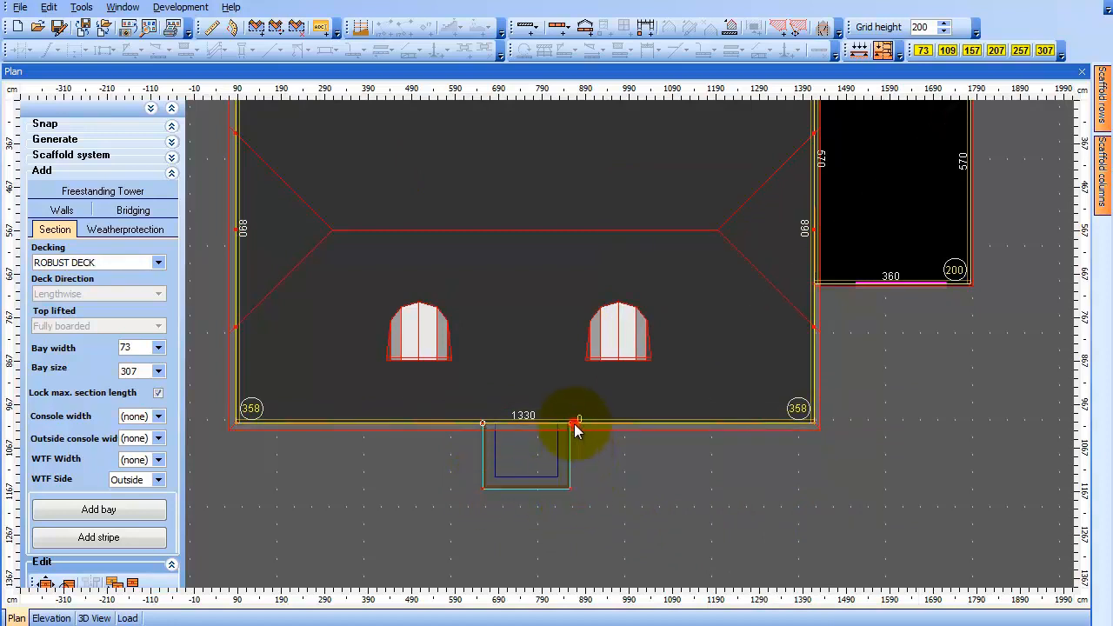
Set the height of the protected area around the front entrance stairs to 270
{"action": "right_click", "coordinate": [487, 432]}
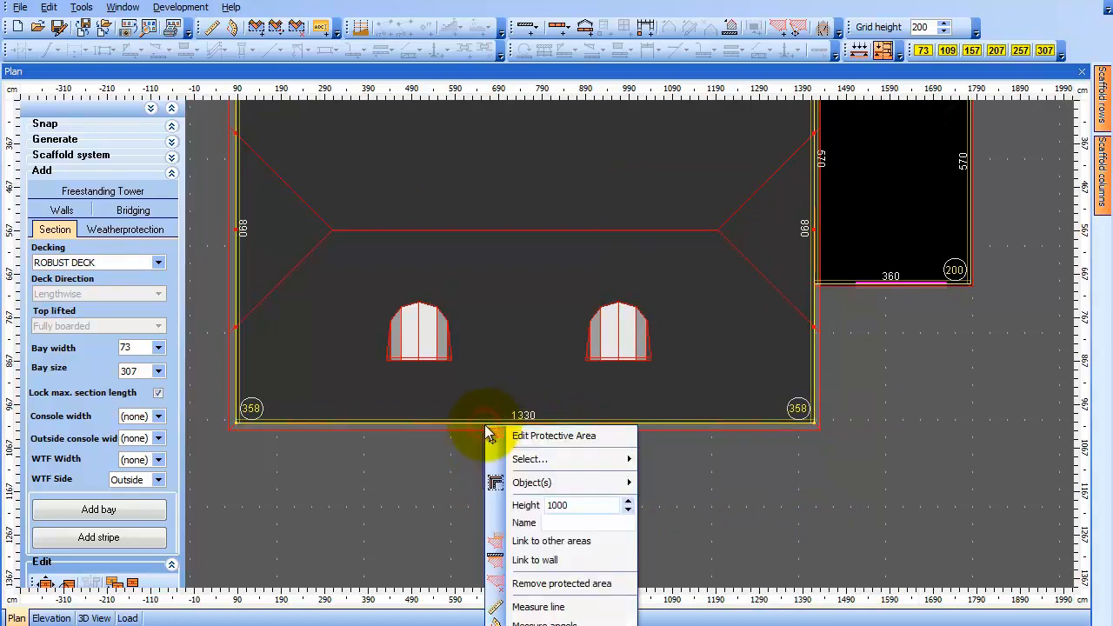
{"action": "left_click", "coordinate": [579, 504]}
{"action": "type", "text": "2"}
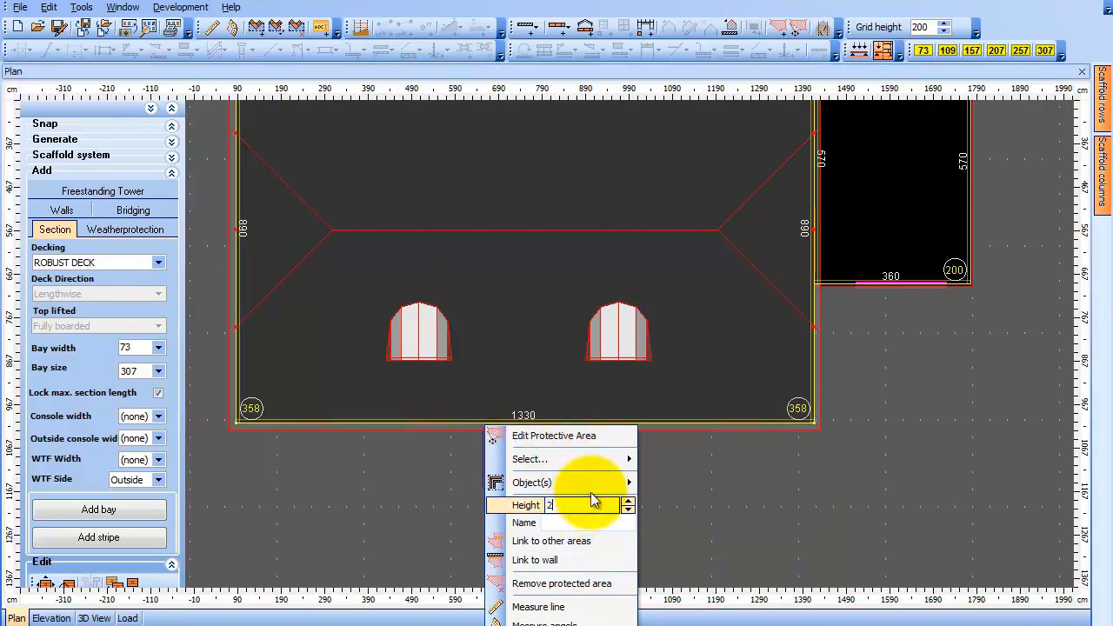
{"action": "type", "text": "70"}
{"action": "key", "text": "Return"}
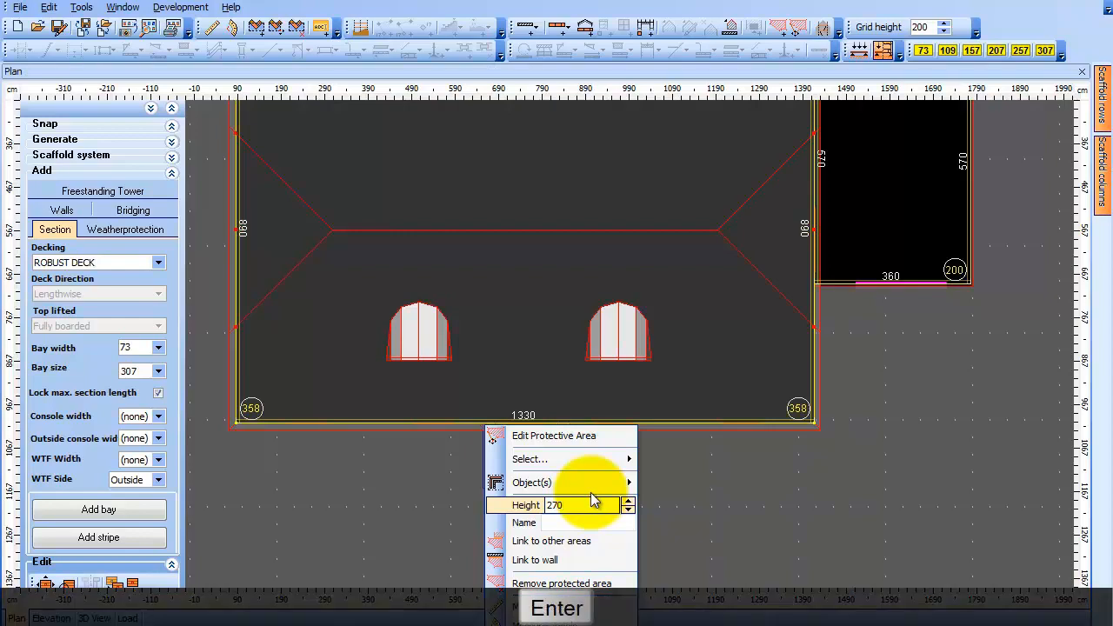
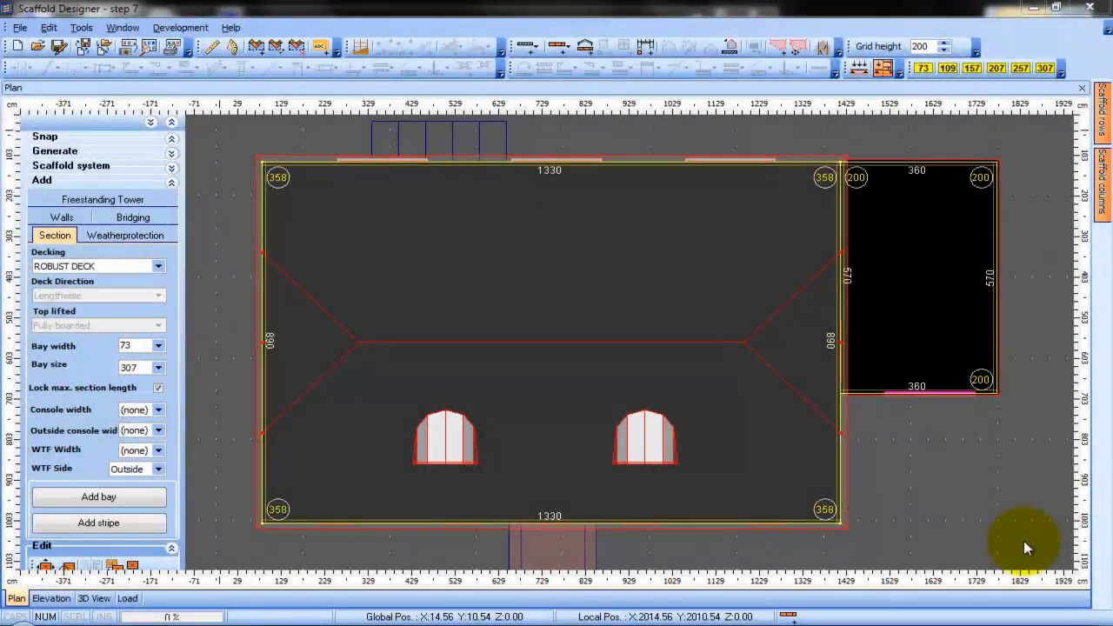
Place five adjoining 307 by 73 bays in a row in front of the house's entrance wall
{"action": "middle_click_drag", "start_coordinate": [962, 531], "coordinate": [969, 459]}
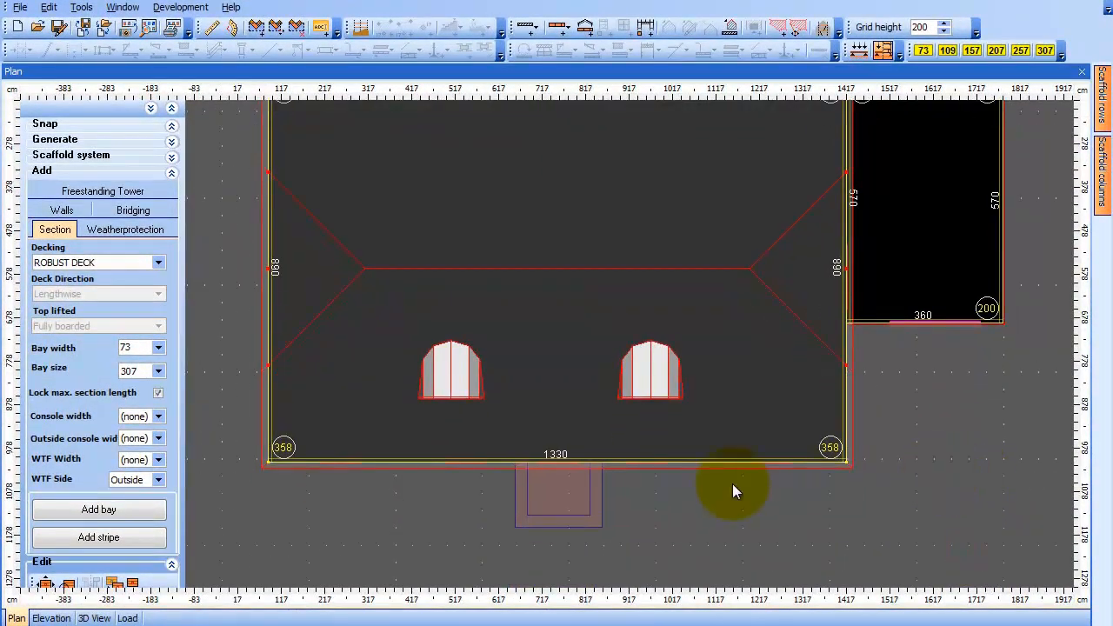
{"action": "left_click", "coordinate": [128, 511]}
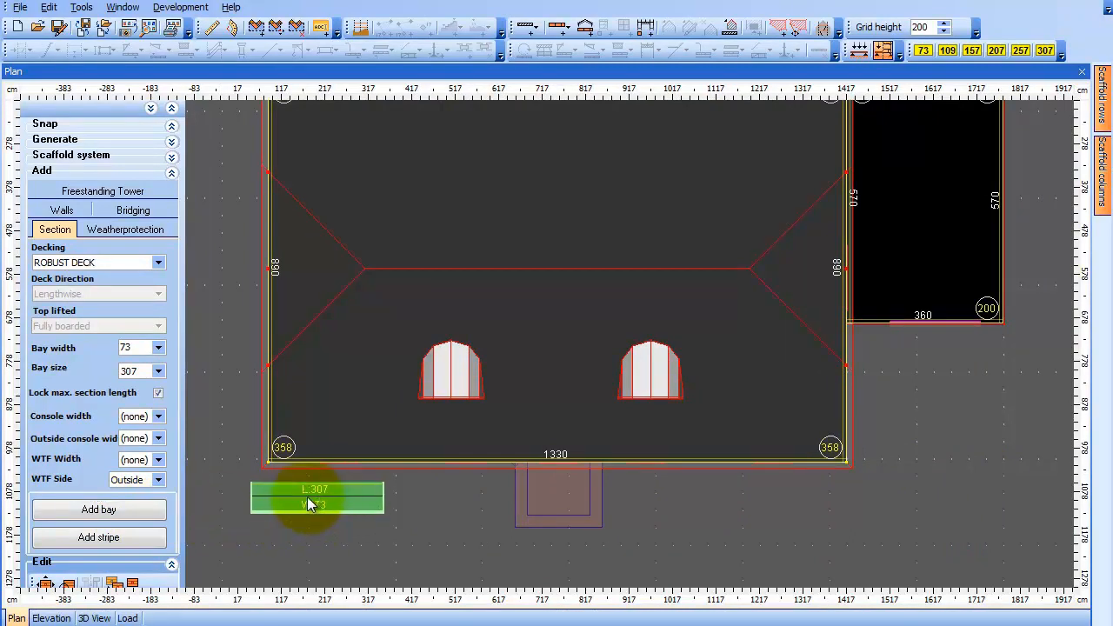
{"action": "left_click", "coordinate": [427, 494]}
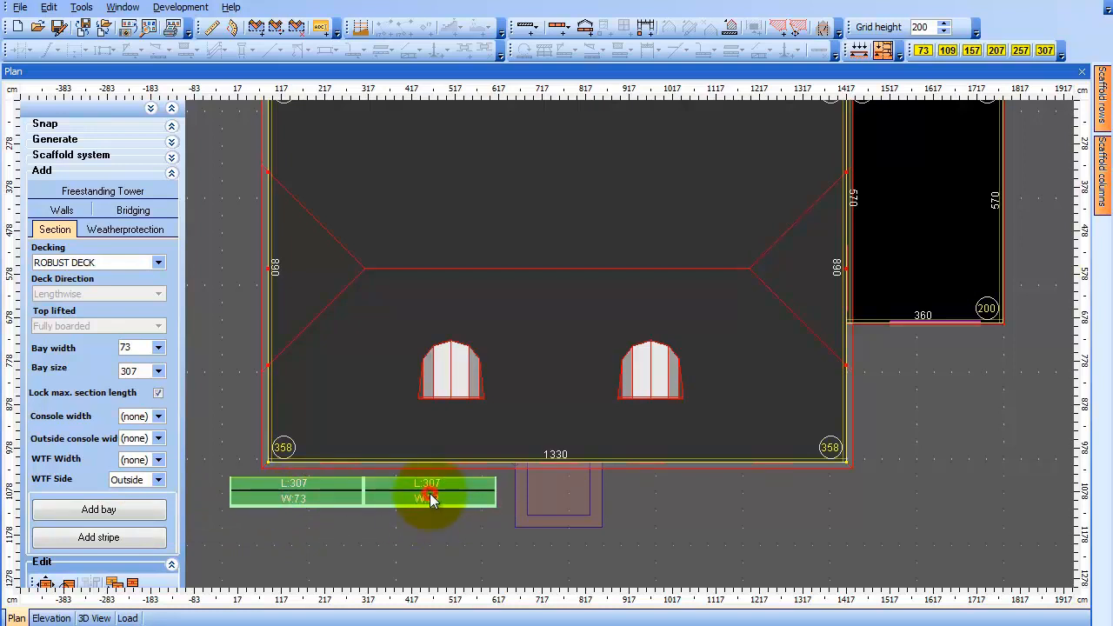
{"action": "left_click", "coordinate": [561, 495]}
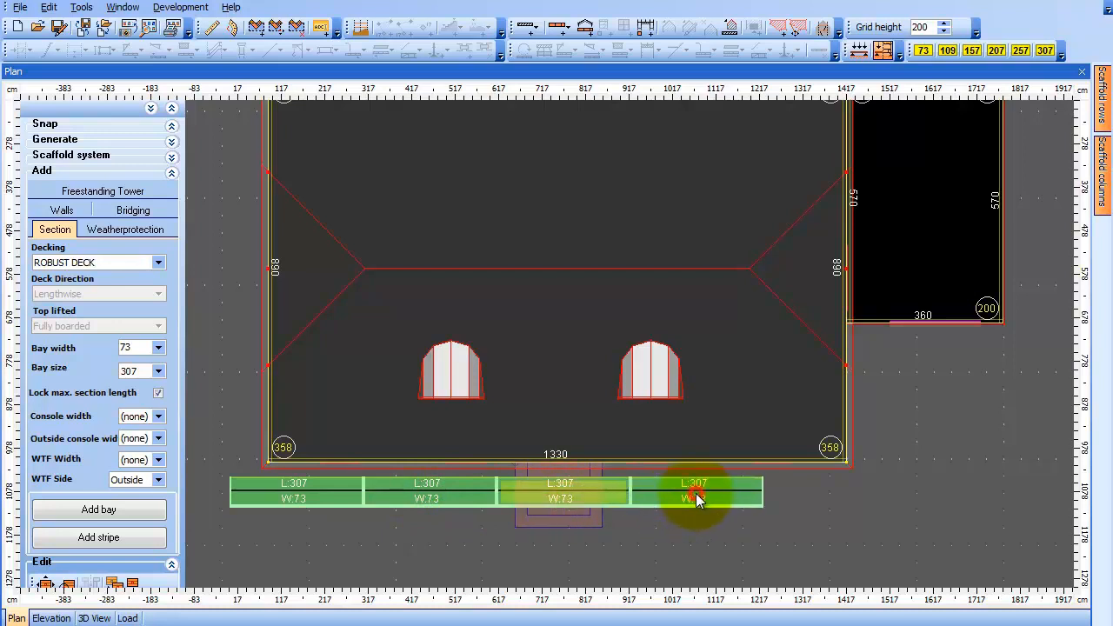
{"action": "left_click", "coordinate": [695, 494]}
{"action": "left_click", "coordinate": [833, 492]}
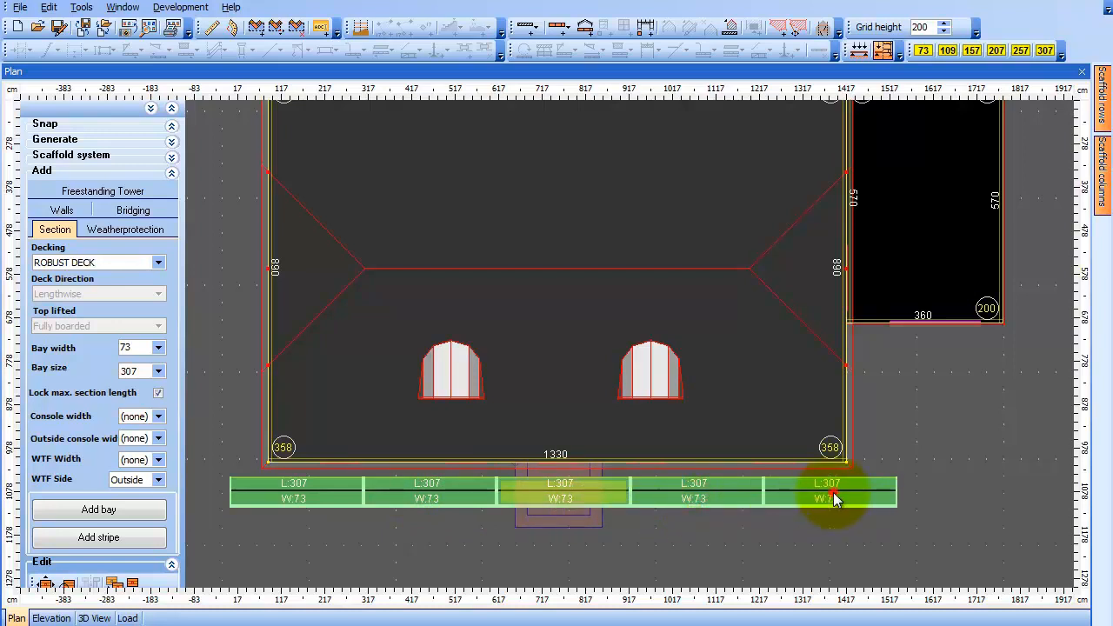
{"action": "middle_click_drag", "start_coordinate": [772, 526], "coordinate": [843, 551]}
{"action": "left_click_drag", "start_coordinate": [546, 521], "coordinate": [546, 531]}
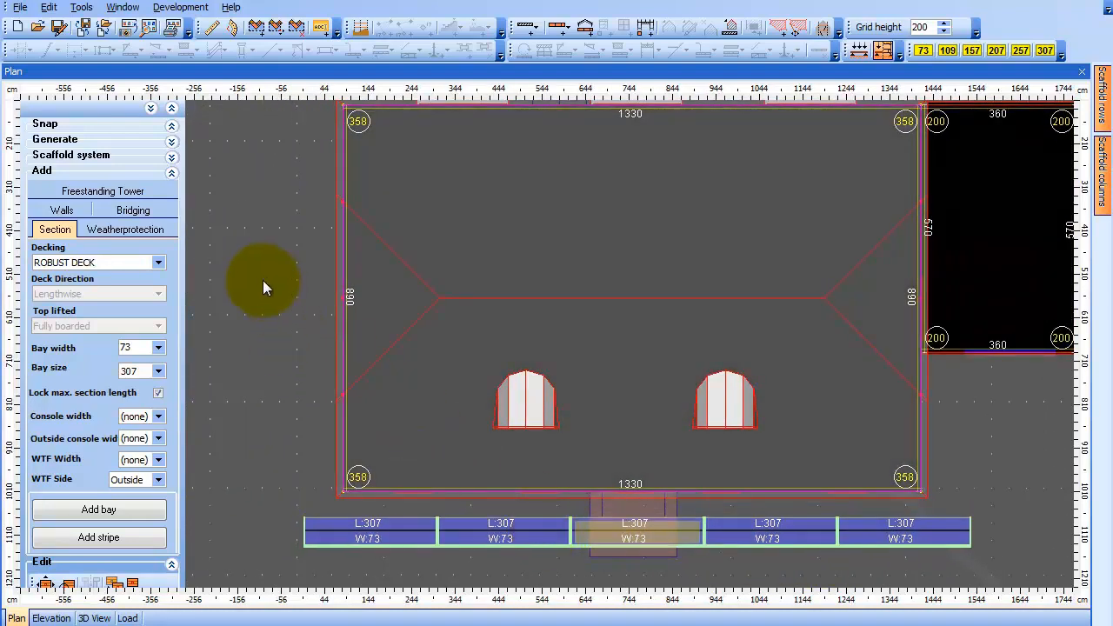
Add a stripe of three 307 bays, about 921 cm long, outside the house's left-hand wall, running from the back towards the front
{"action": "middle_click_drag", "start_coordinate": [263, 280], "coordinate": [274, 300]}
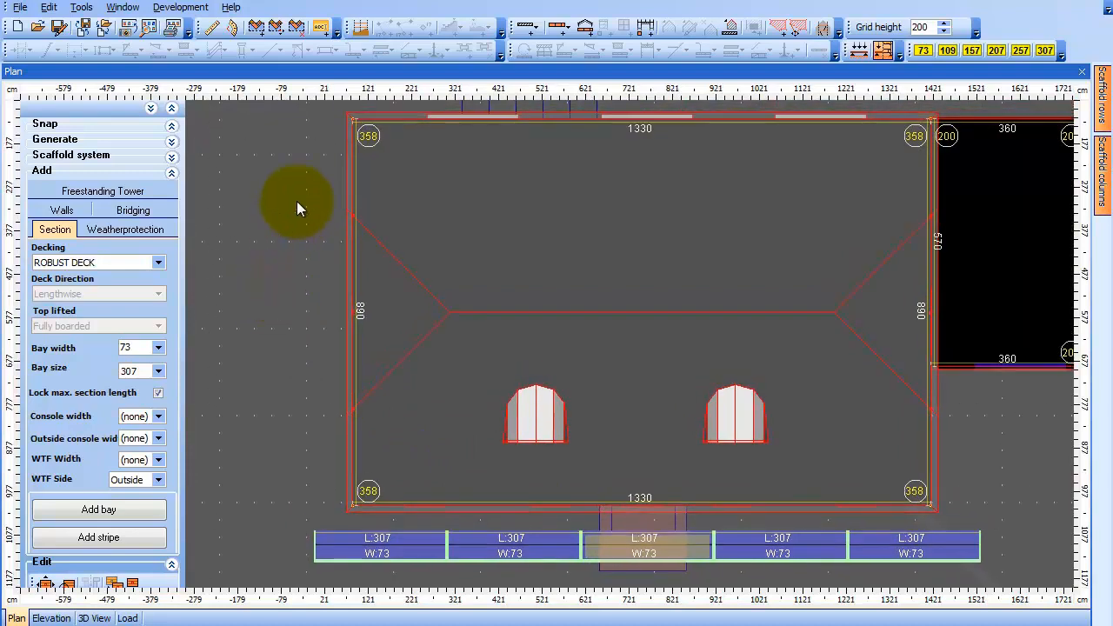
{"action": "right_click", "coordinate": [313, 149]}
{"action": "left_click", "coordinate": [374, 281]}
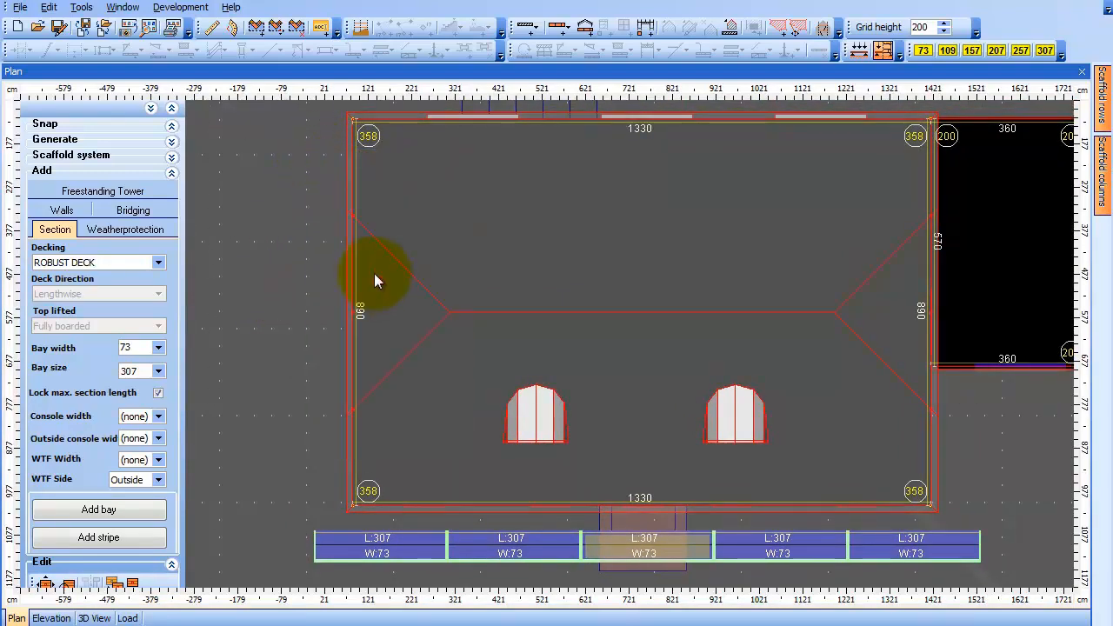
{"action": "left_click", "coordinate": [319, 109]}
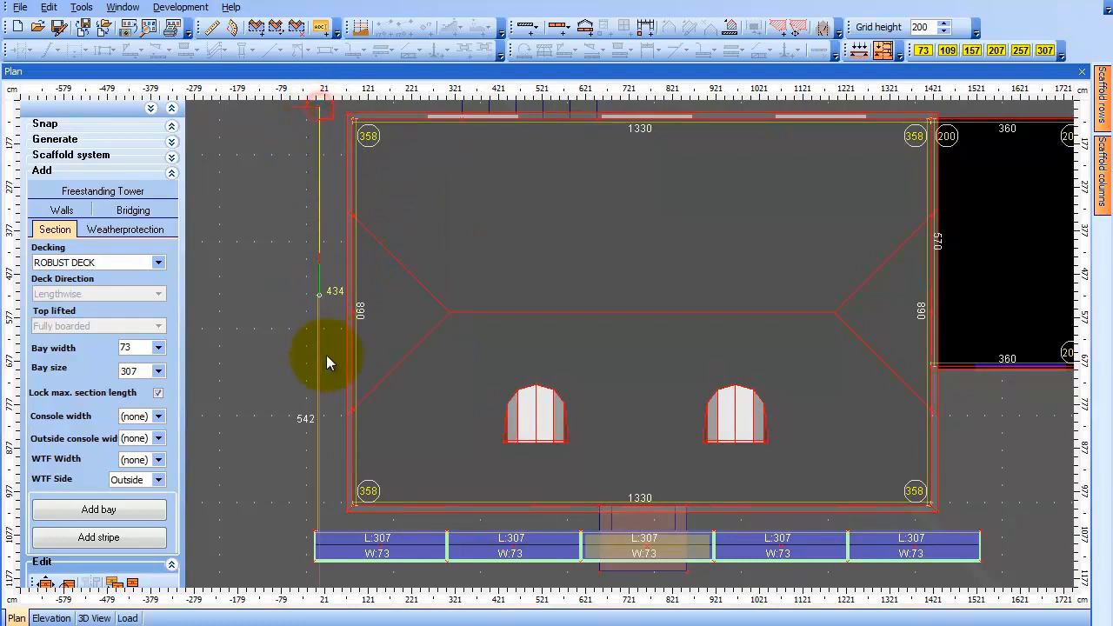
{"action": "left_click", "coordinate": [319, 516]}
{"action": "right_click", "coordinate": [319, 516]}
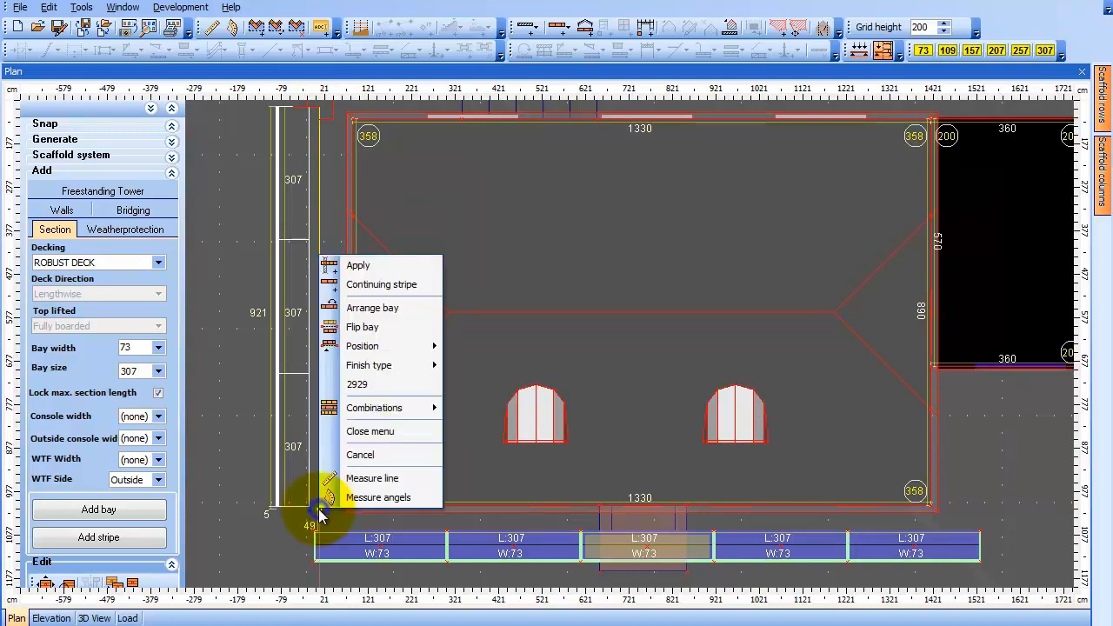
{"action": "left_click", "coordinate": [372, 266]}
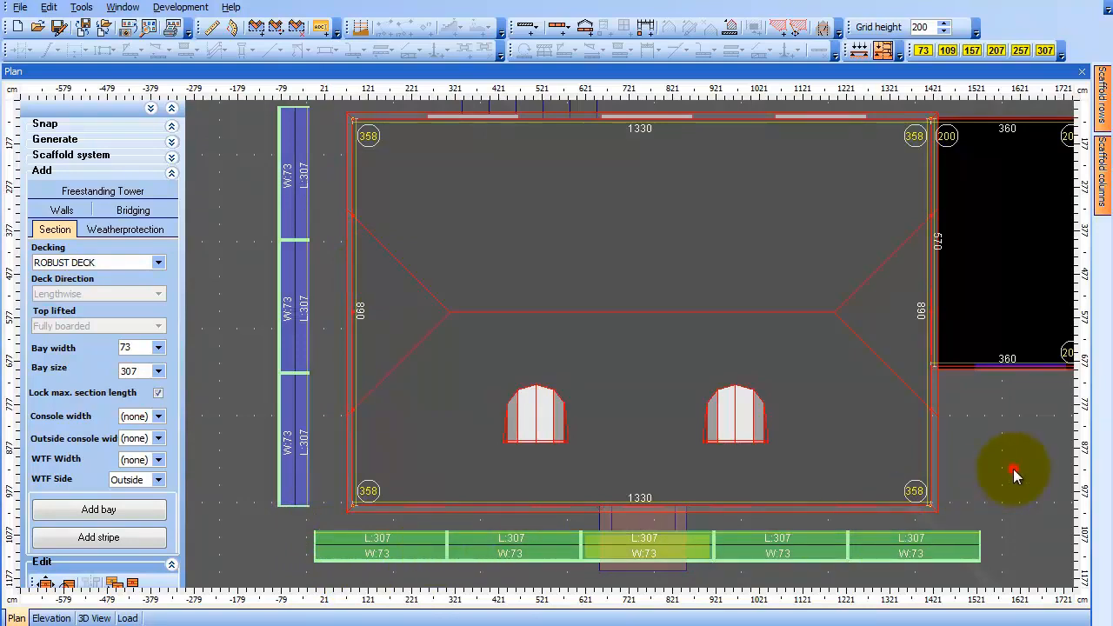
Copy the left-hand stripe, rotate the copy 180 degrees, and place it outside the house's right-hand wall, over the annex
{"action": "middle_click_drag", "start_coordinate": [1012, 468], "coordinate": [984, 476]}
{"action": "key", "text": "c"}
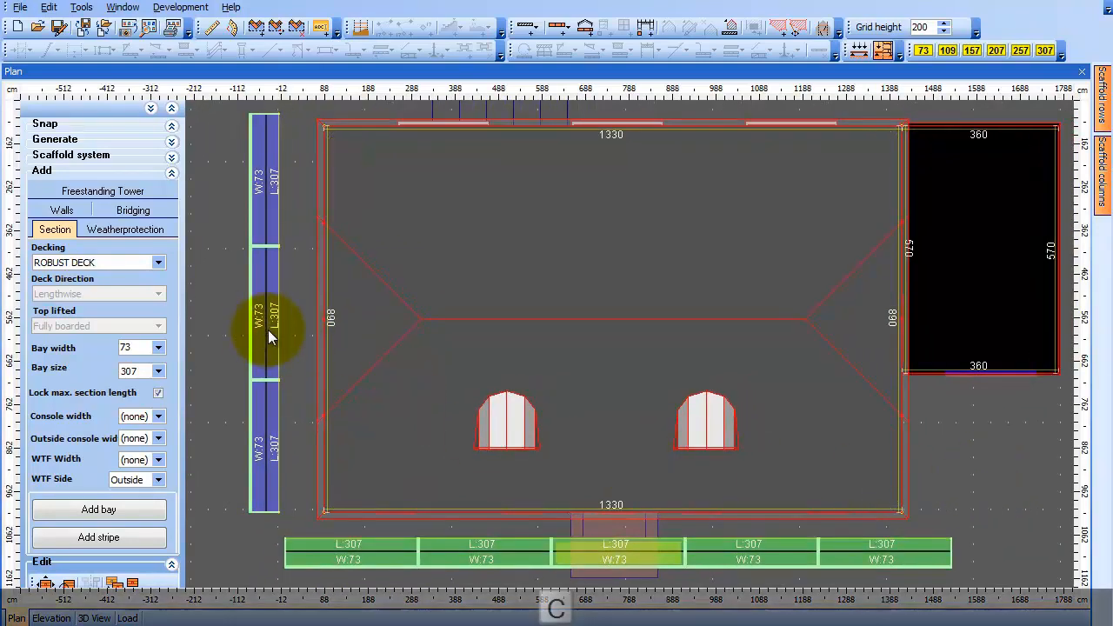
{"action": "left_click", "coordinate": [317, 323]}
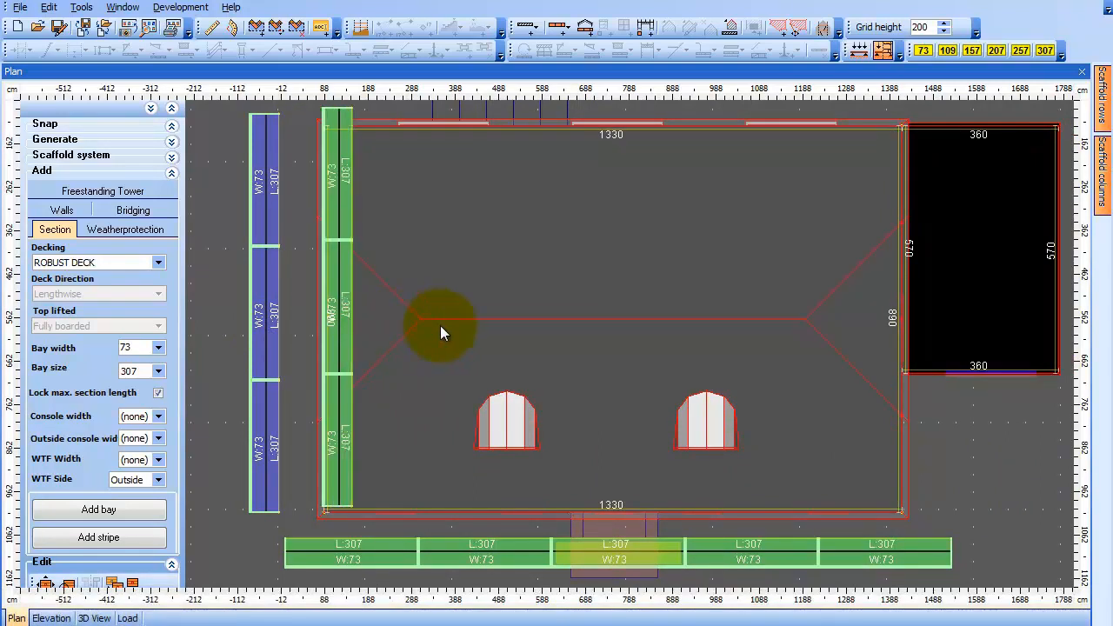
{"action": "left_click_drag", "start_coordinate": [440, 325], "coordinate": [539, 322]}
{"action": "left_click_drag", "start_coordinate": [632, 327], "coordinate": [775, 328]}
{"action": "left_click_drag", "start_coordinate": [843, 328], "coordinate": [893, 325]}
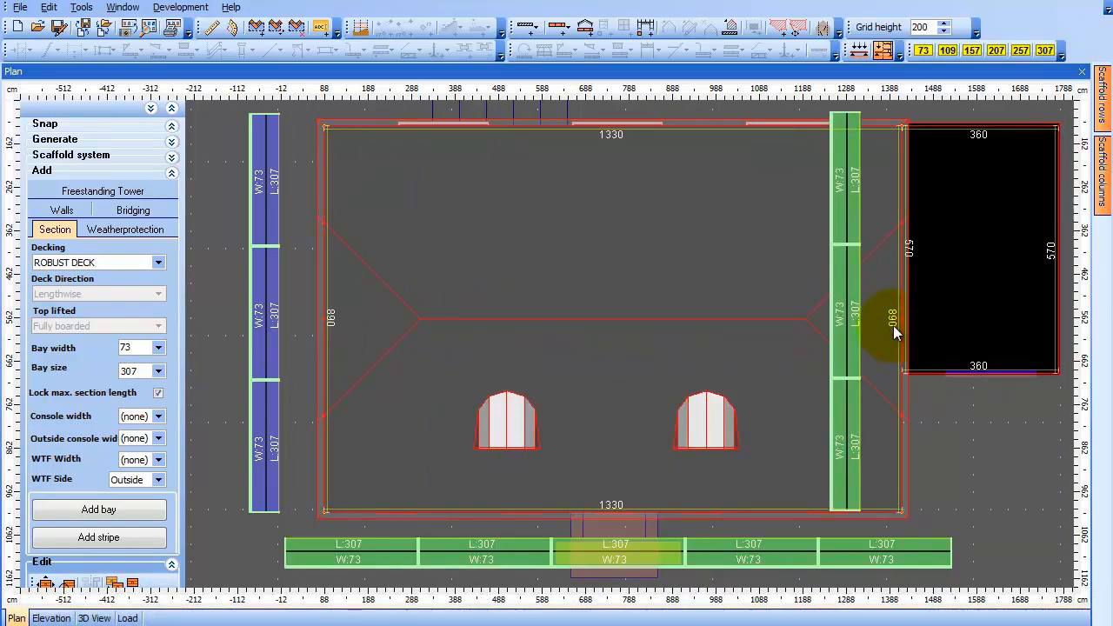
{"action": "scroll", "coordinate": [893, 325], "scroll_direction": "down", "scroll_amount": 5}
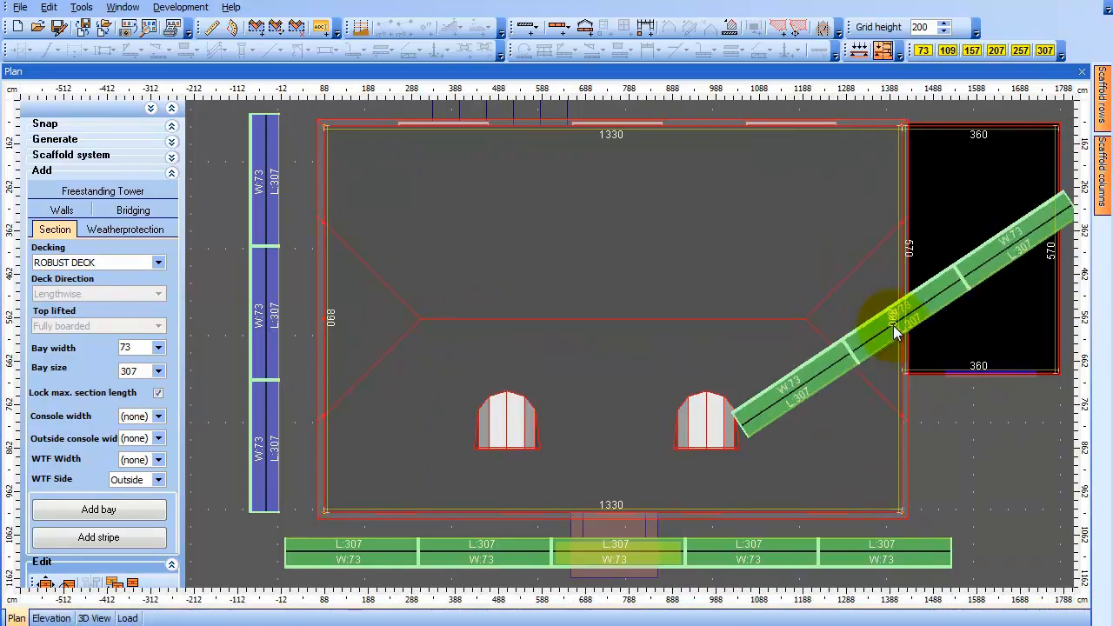
{"action": "scroll", "coordinate": [892, 325], "scroll_direction": "down", "scroll_amount": 5}
{"action": "scroll", "coordinate": [893, 325], "scroll_direction": "down", "scroll_amount": 4}
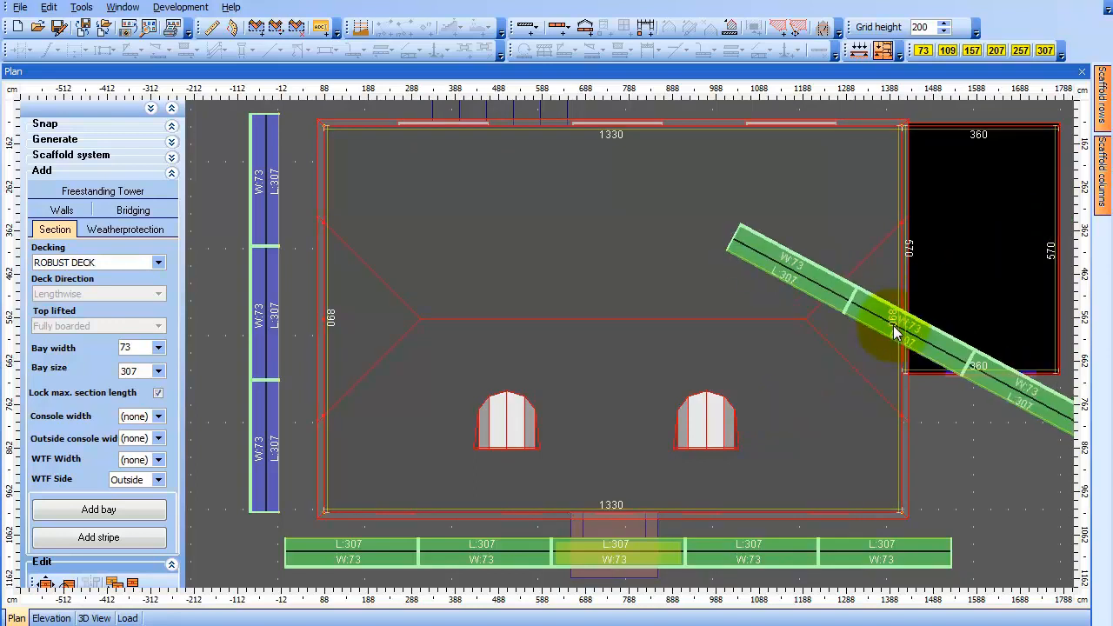
{"action": "scroll", "coordinate": [893, 326], "scroll_direction": "down", "scroll_amount": 3}
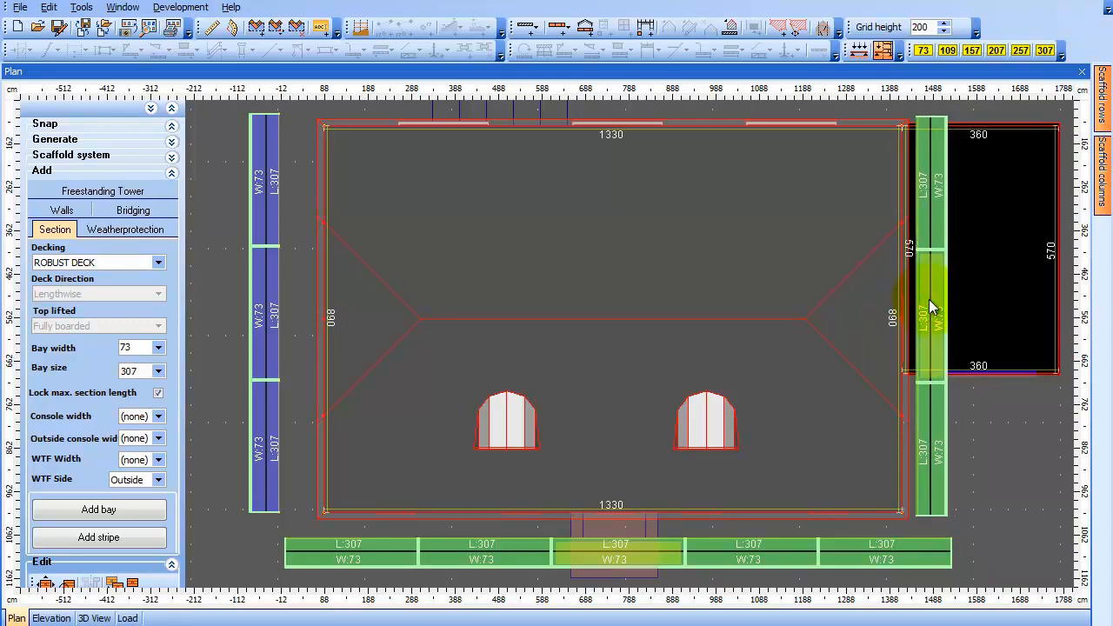
{"action": "left_click", "coordinate": [930, 306]}
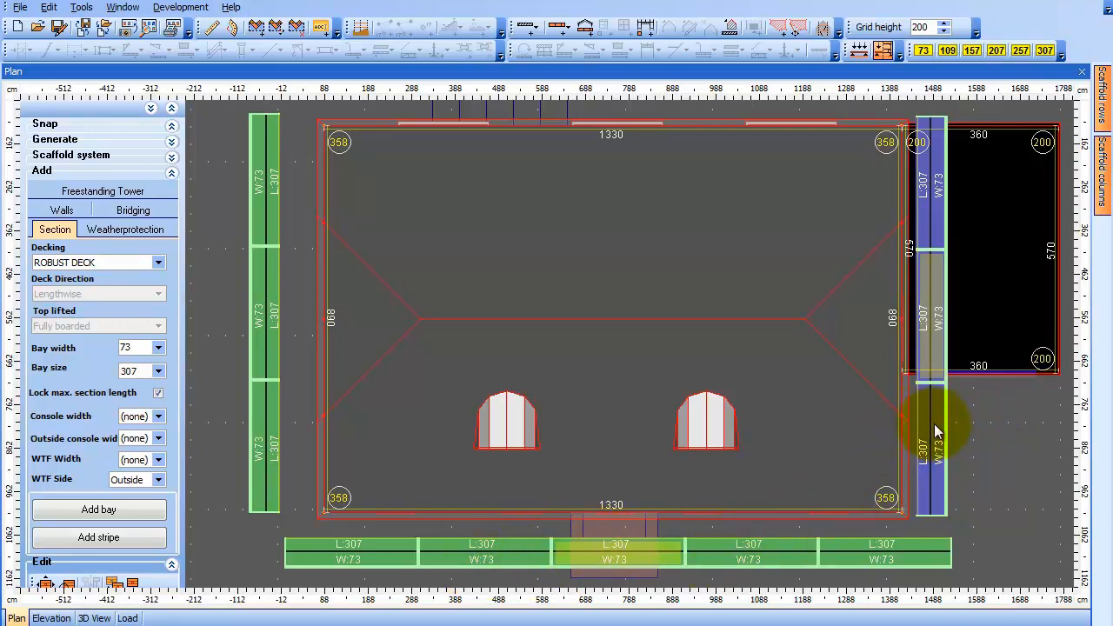
Move both side stripes and the front row up against the house walls so they connect at the two front corners
{"action": "left_click_drag", "start_coordinate": [935, 424], "coordinate": [925, 432]}
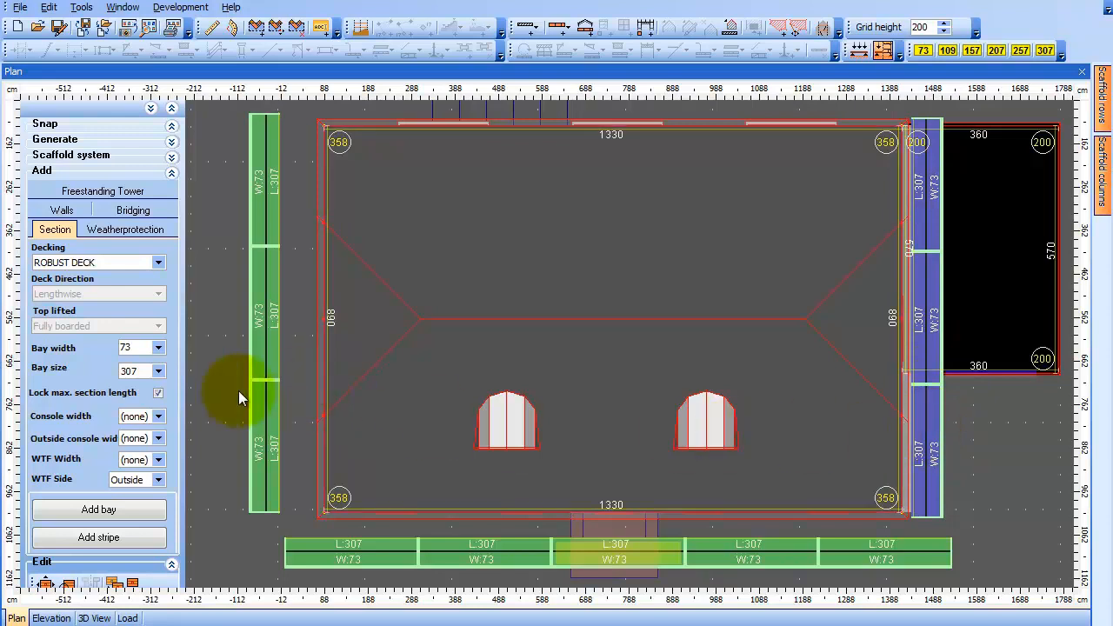
{"action": "left_click_drag", "start_coordinate": [276, 332], "coordinate": [302, 335]}
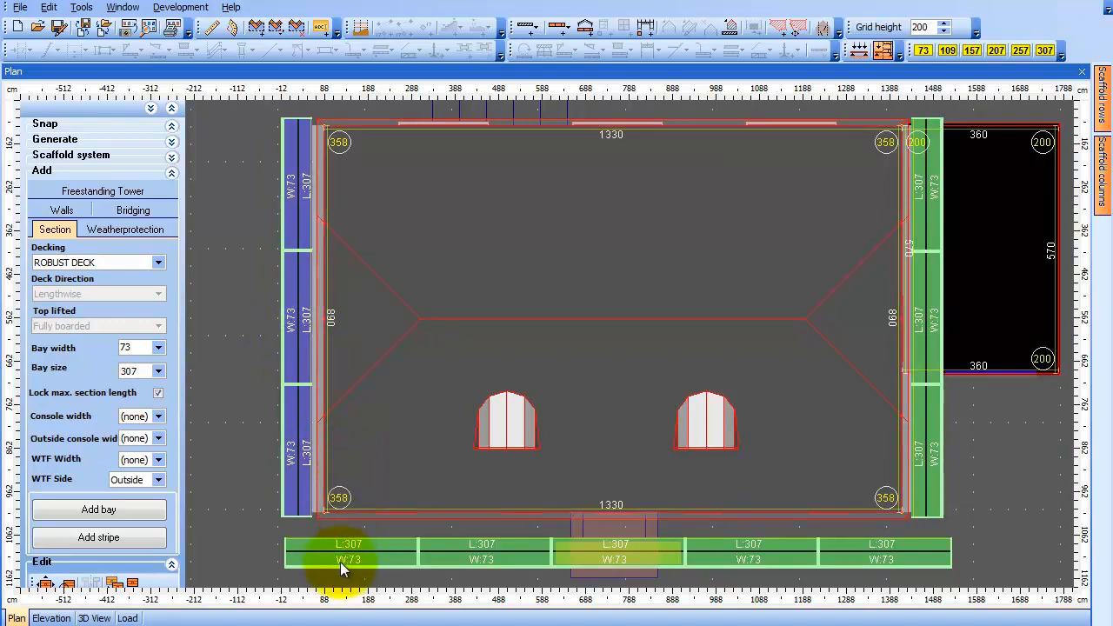
{"action": "left_click_drag", "start_coordinate": [340, 561], "coordinate": [335, 546]}
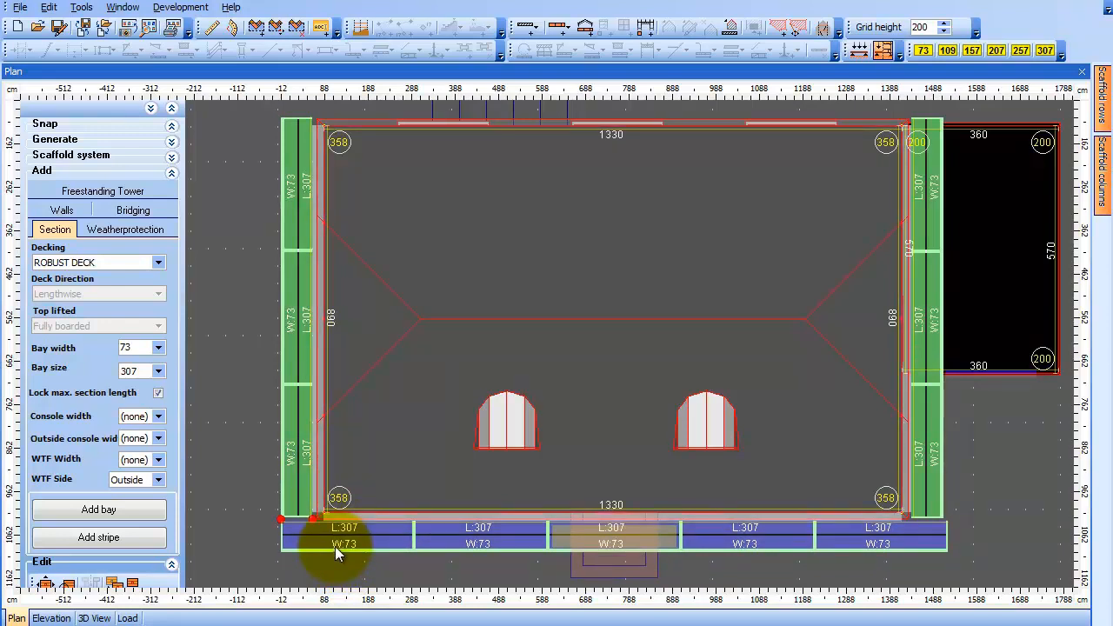
{"action": "mouse_move", "coordinate": [336, 548]}
{"action": "left_mouse_down"}
{"action": "mouse_move", "coordinate": [339, 563]}
{"action": "mouse_move", "coordinate": [332, 547]}
{"action": "left_mouse_up"}
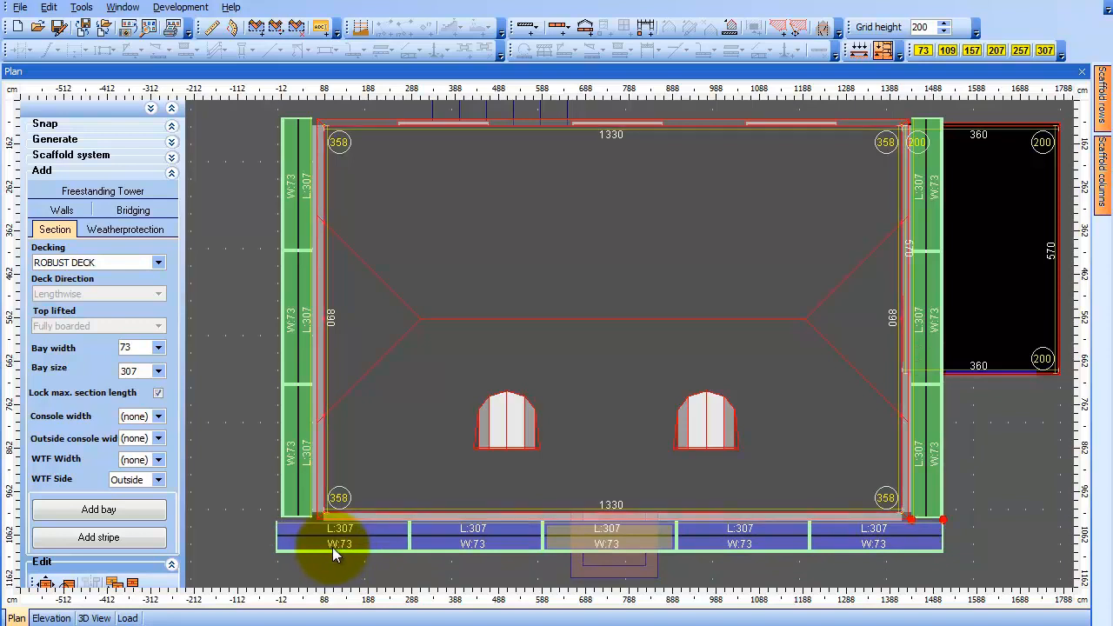
{"action": "left_click", "coordinate": [296, 495]}
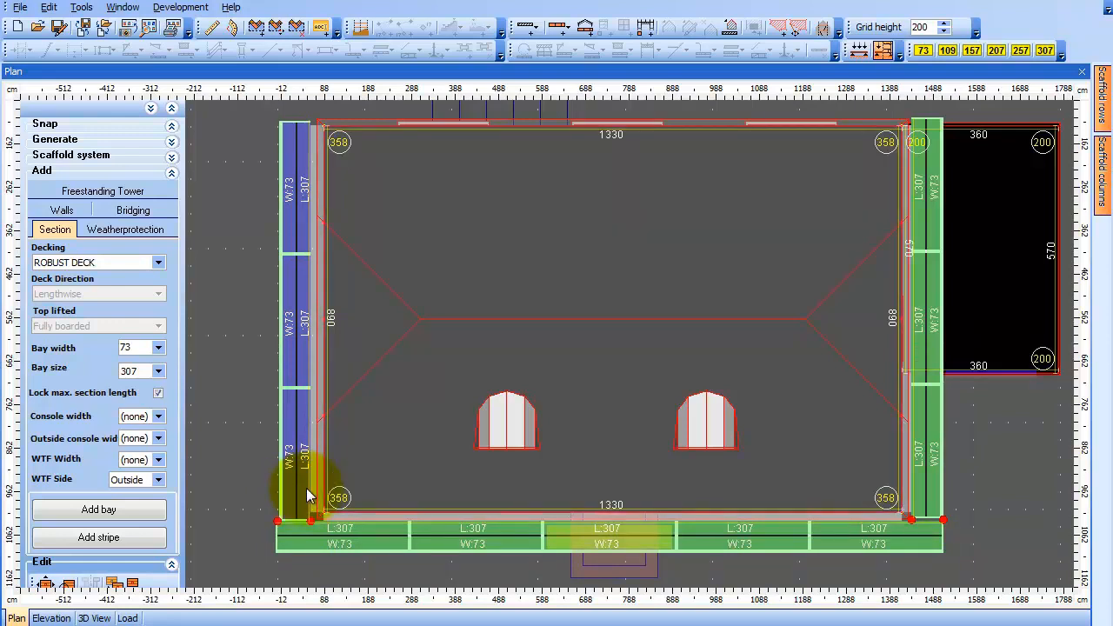
Draw a new stripe line behind the back wall, about 1518 cm long, between the outer edges of the two side stripes
{"action": "left_click_drag", "start_coordinate": [972, 483], "coordinate": [977, 519]}
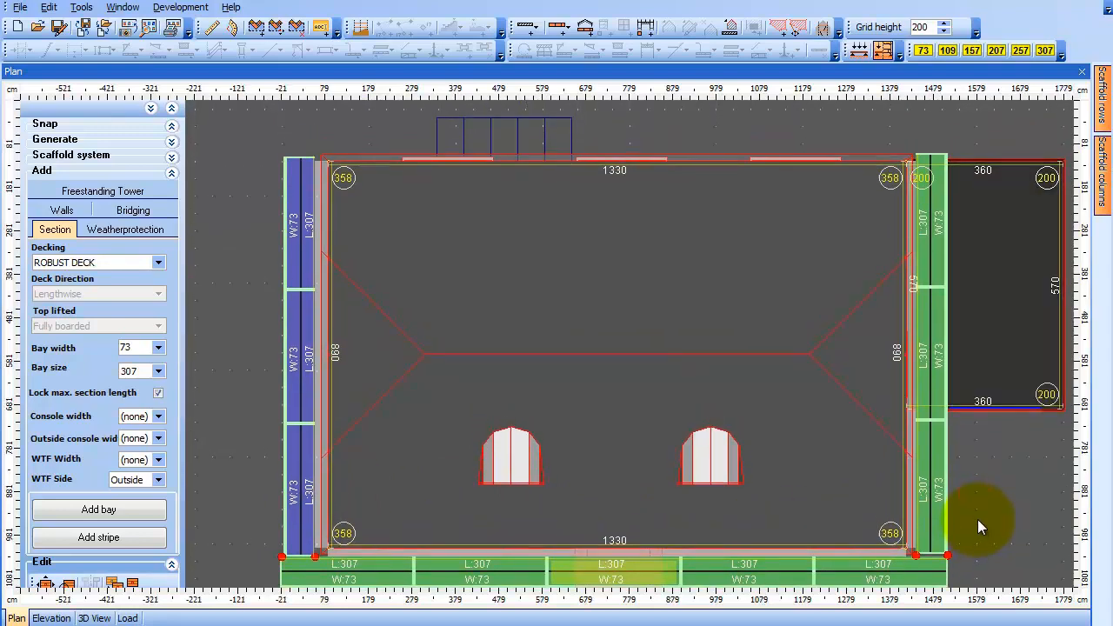
{"action": "right_click", "coordinate": [251, 119]}
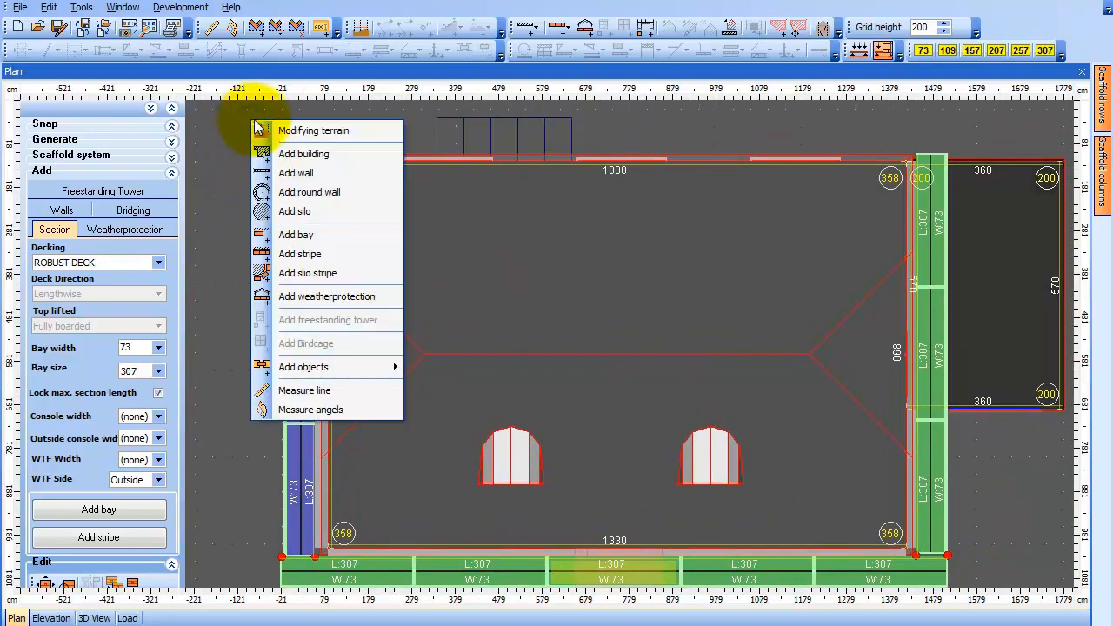
{"action": "left_click", "coordinate": [365, 253]}
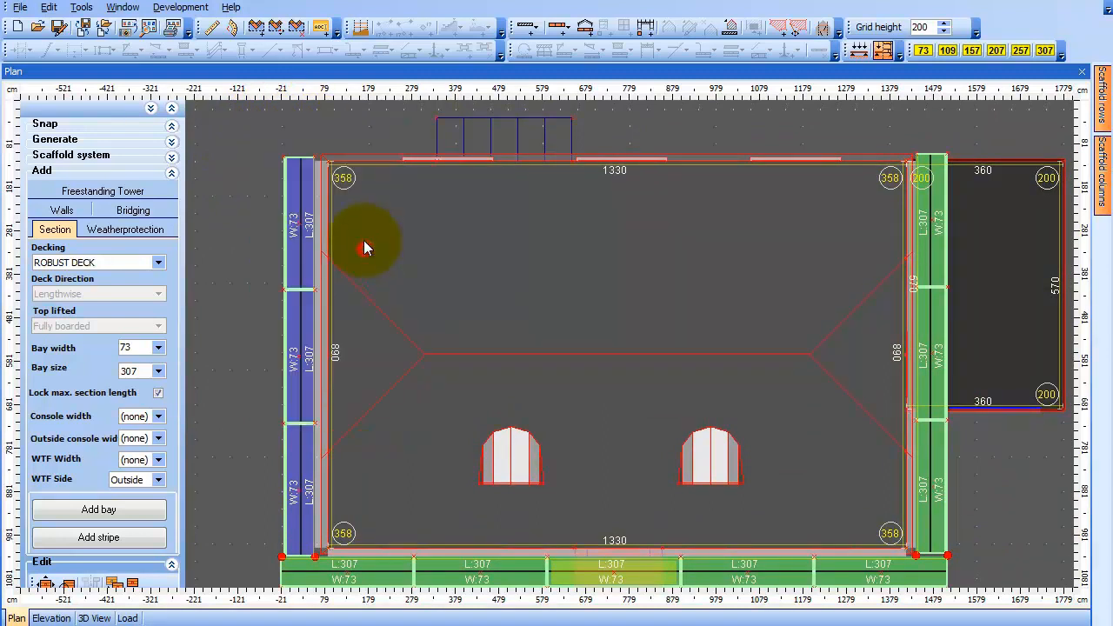
{"action": "left_click", "coordinate": [283, 133]}
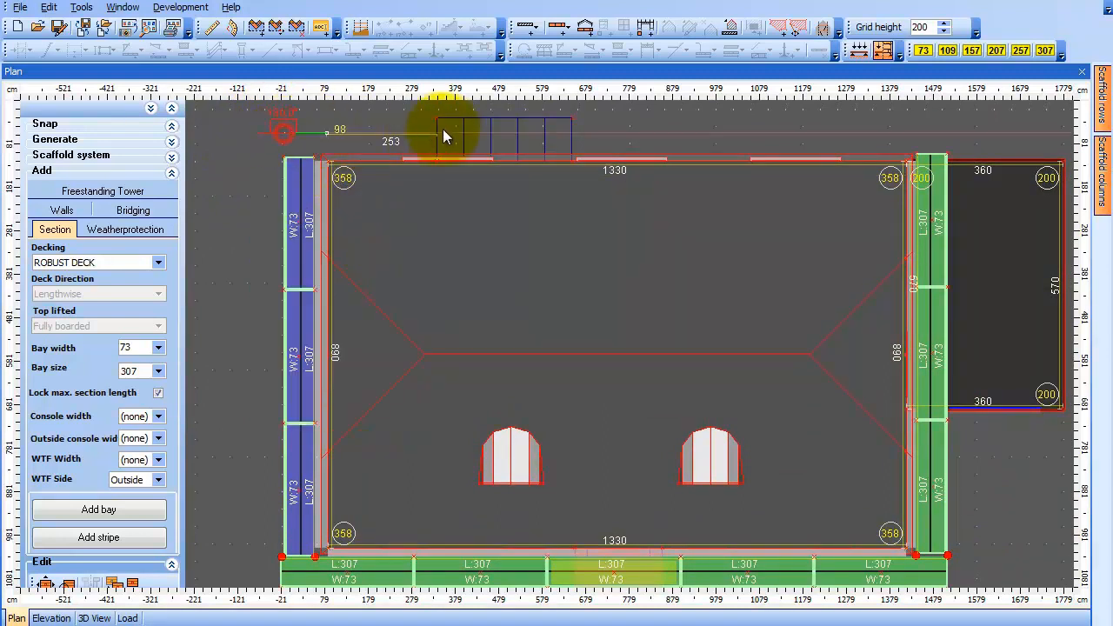
{"action": "left_click", "coordinate": [945, 134]}
{"action": "left_click", "coordinate": [945, 135]}
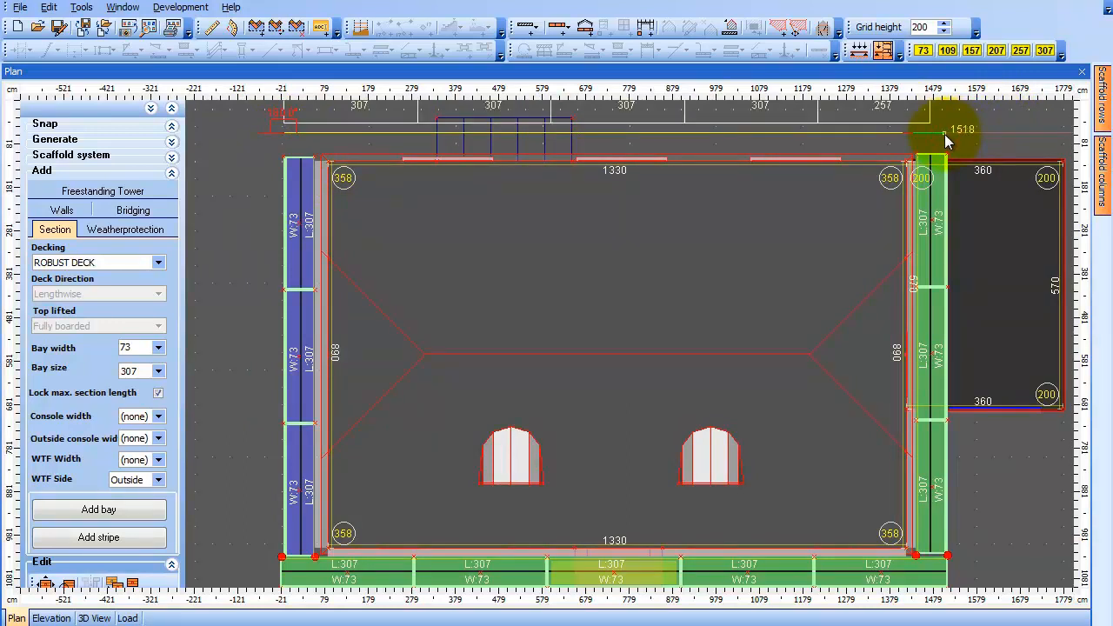
Extend the back stripe line to about 1536 cm for five 307 bays, apply it, and move the stripe against the back wall
{"action": "right_click", "coordinate": [944, 134]}
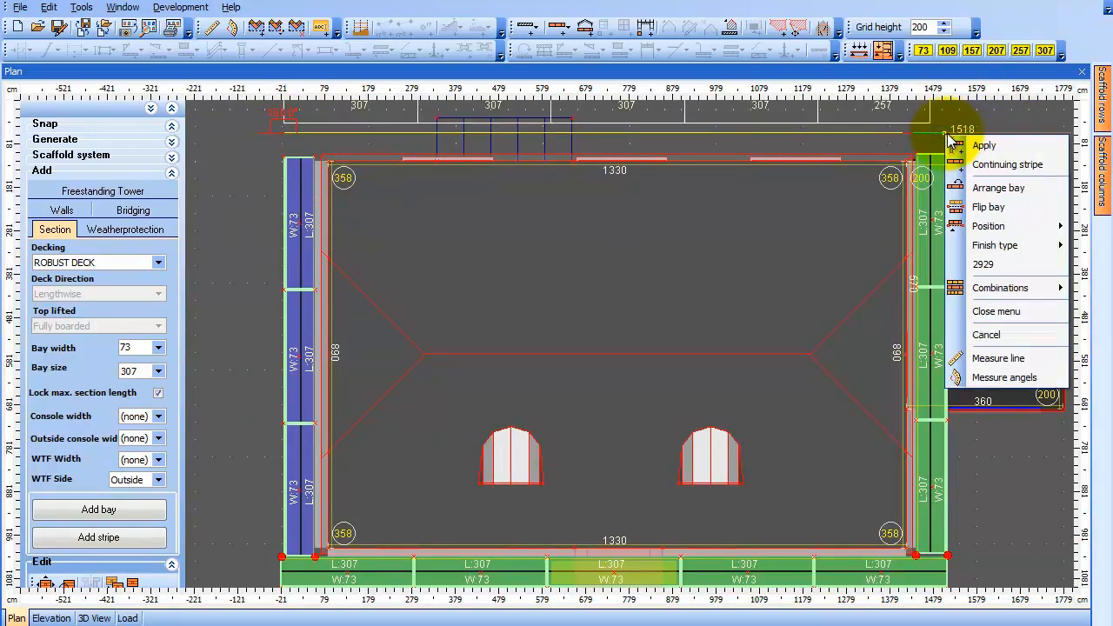
{"action": "left_click", "coordinate": [947, 134]}
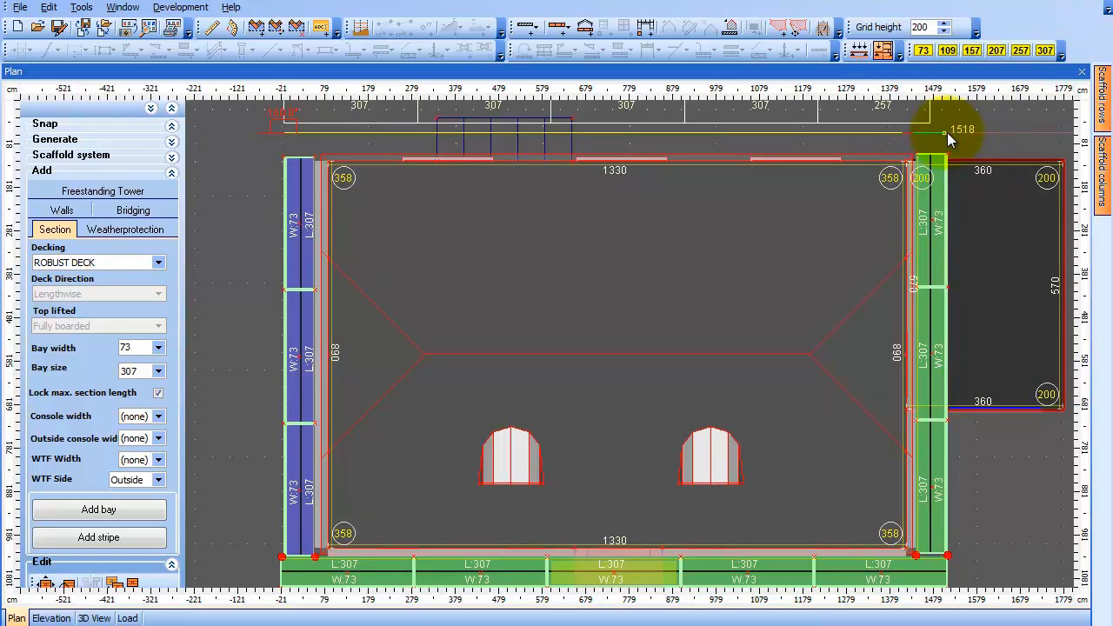
{"action": "key", "text": "space"}
{"action": "right_click", "coordinate": [952, 132]}
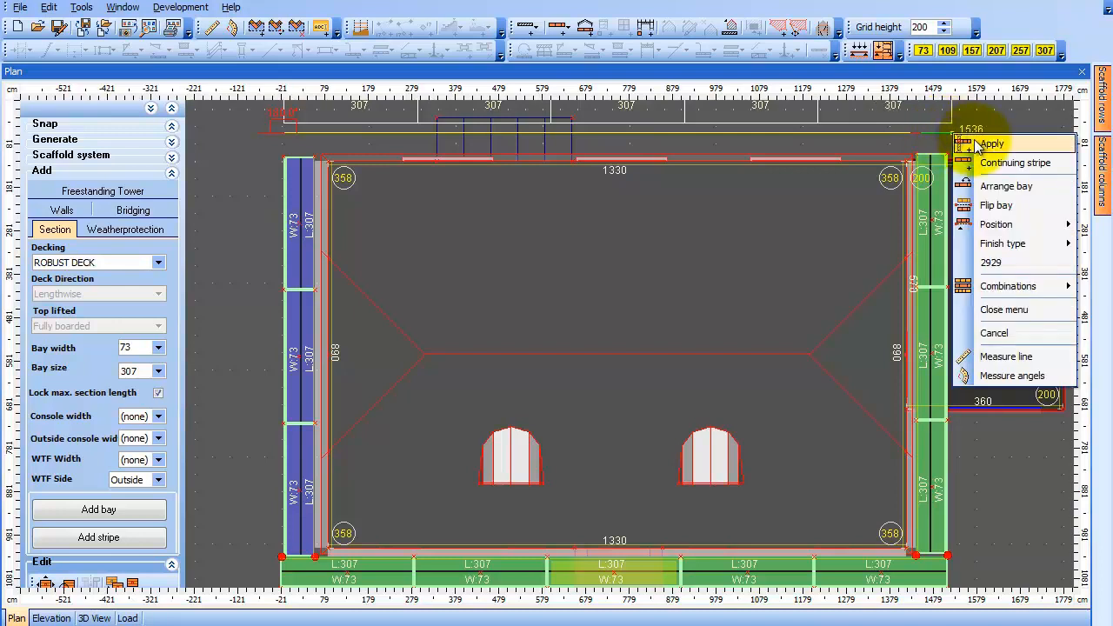
{"action": "left_click", "coordinate": [977, 144]}
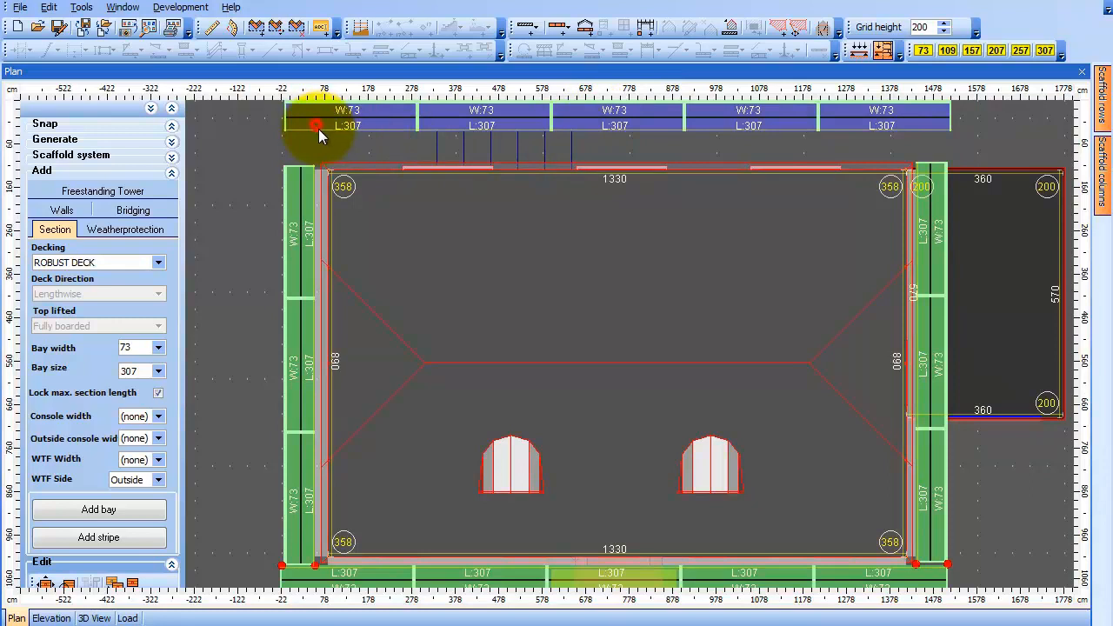
{"action": "left_click_drag", "start_coordinate": [318, 128], "coordinate": [319, 147]}
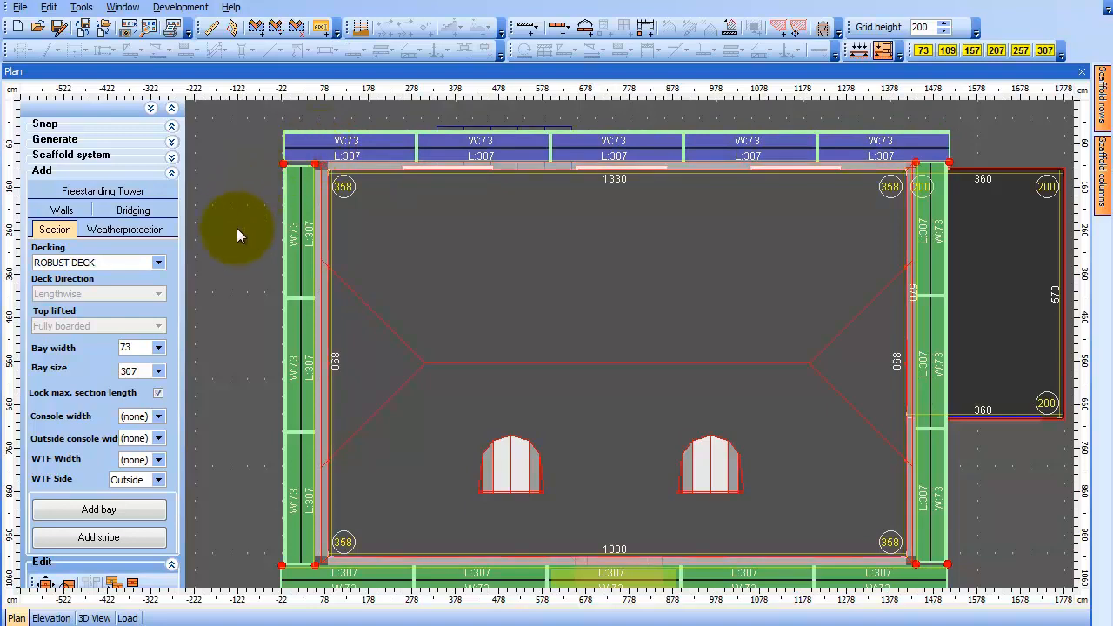
{"action": "scroll", "coordinate": [227, 275], "scroll_direction": "down", "scroll_amount": 2}
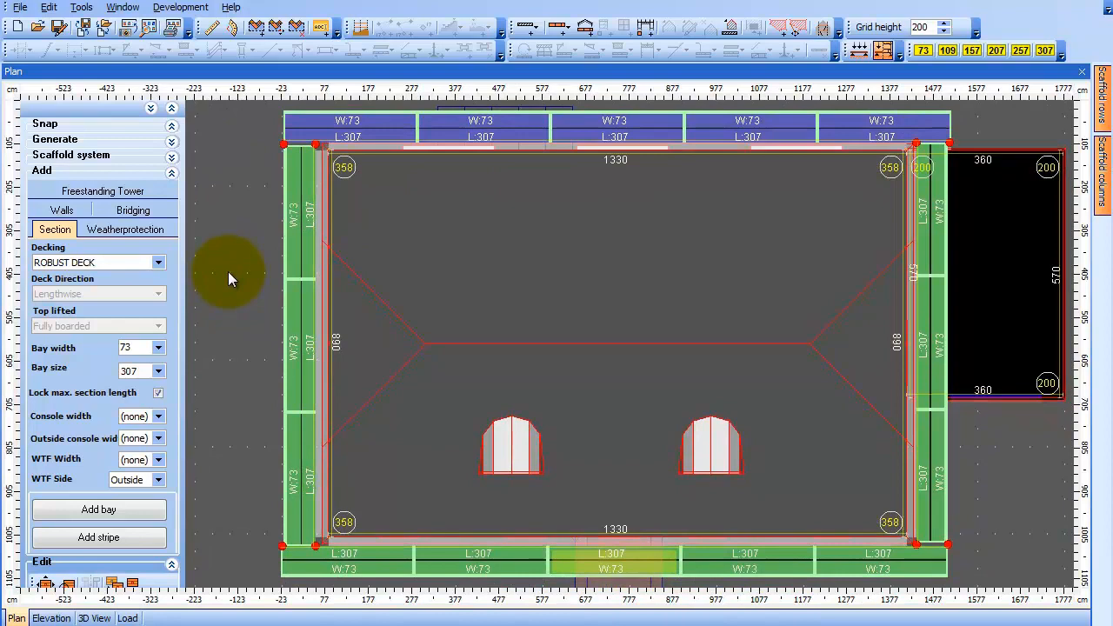
Select all the connected bays around the house and generate the scaffold from them
{"action": "scroll", "coordinate": [418, 301], "scroll_direction": "down", "scroll_amount": 1}
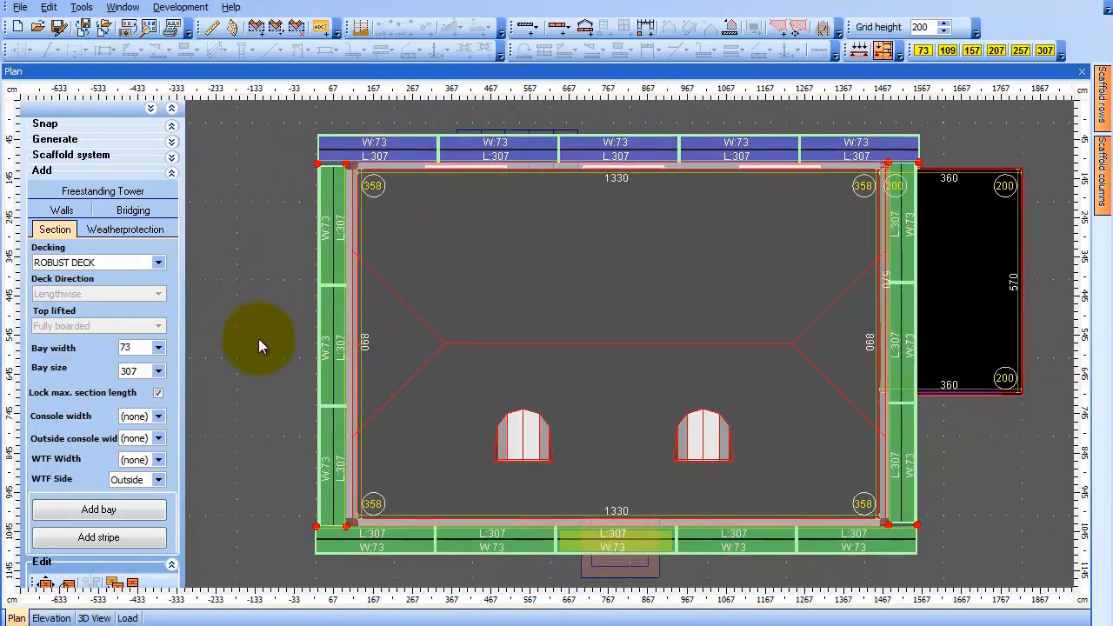
{"action": "middle_click_drag", "start_coordinate": [258, 338], "coordinate": [246, 312]}
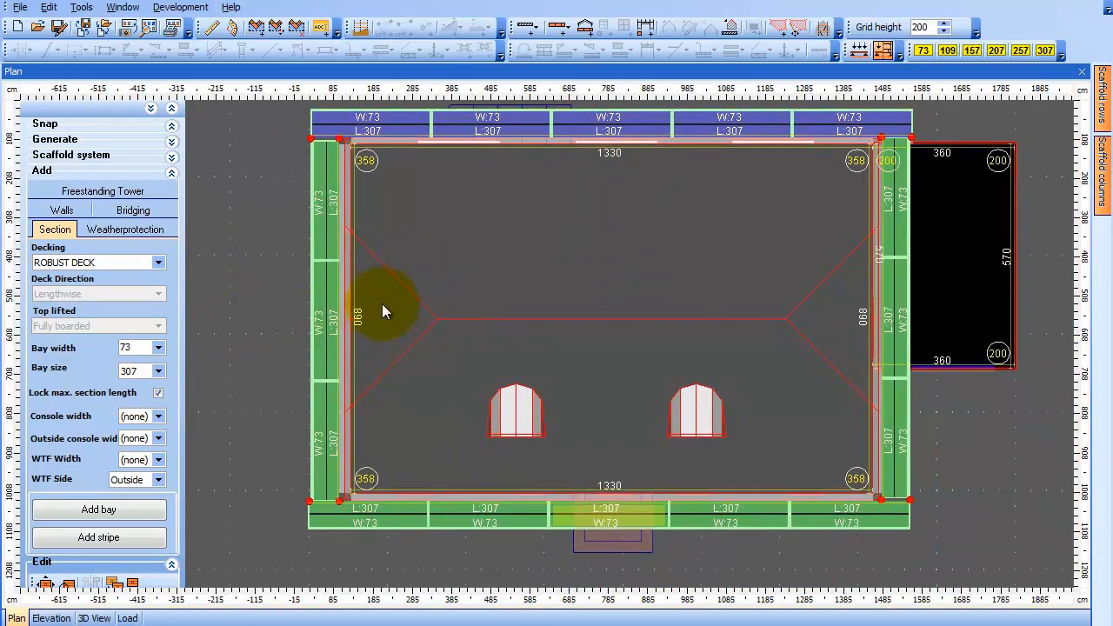
{"action": "double_click", "coordinate": [322, 301]}
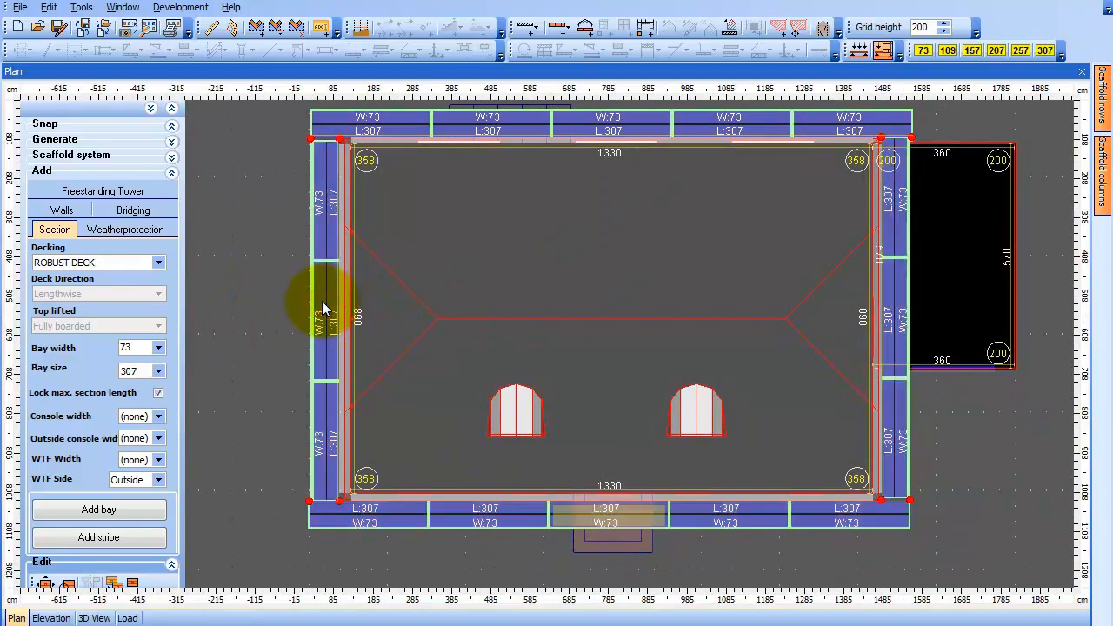
{"action": "right_click", "coordinate": [322, 301]}
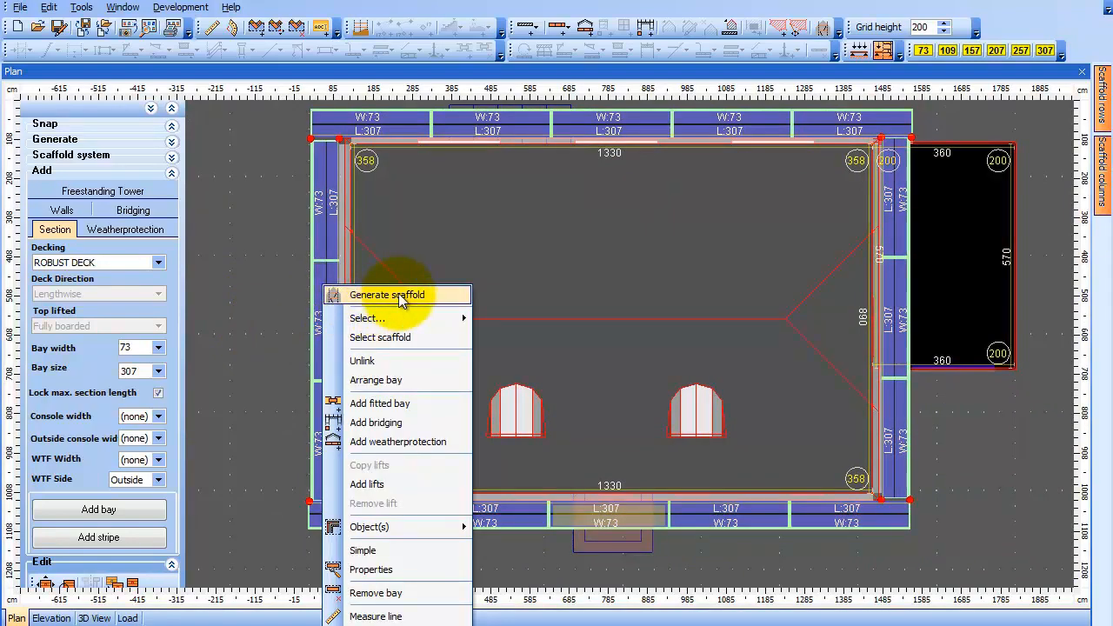
{"action": "left_click", "coordinate": [398, 294]}
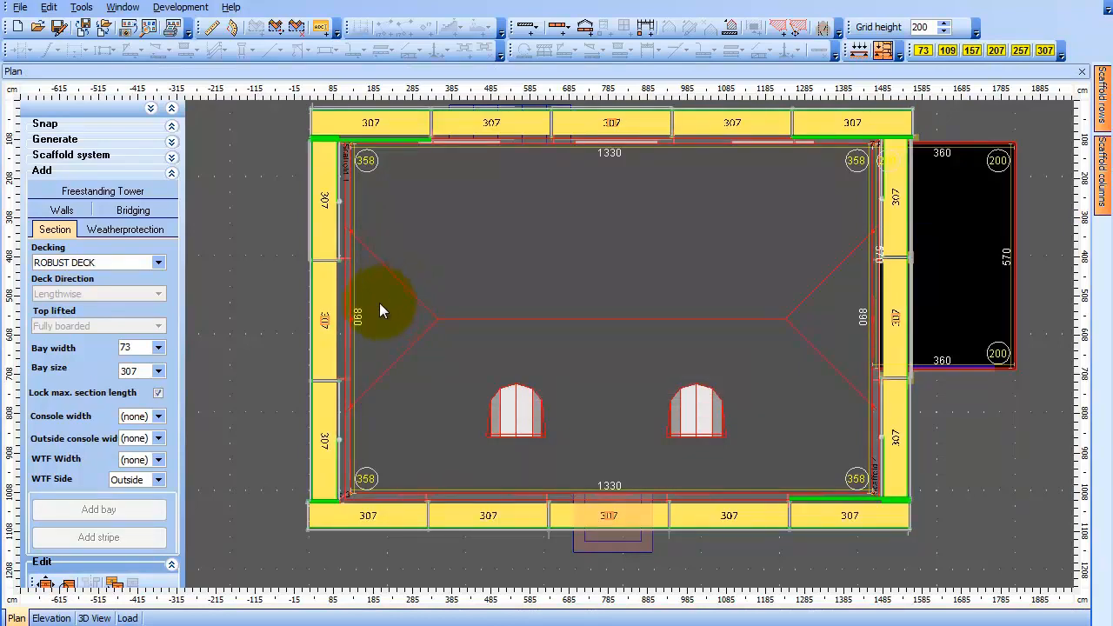
Inspect the generated scaffold in 3D from the front and around the sides of the house
{"action": "left_click", "coordinate": [94, 618]}
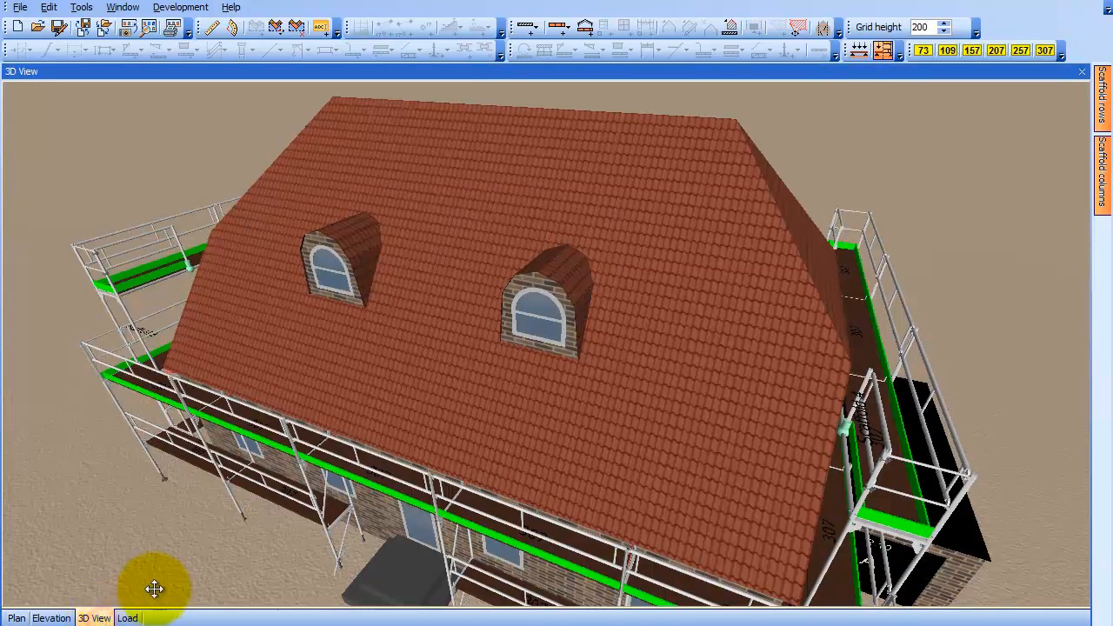
{"action": "scroll", "coordinate": [250, 533], "scroll_direction": "down", "scroll_amount": 2}
{"action": "left_click_drag", "start_coordinate": [241, 560], "coordinate": [269, 469]}
{"action": "left_click_drag", "start_coordinate": [519, 488], "coordinate": [282, 492]}
{"action": "left_click_drag", "start_coordinate": [801, 517], "coordinate": [327, 518]}
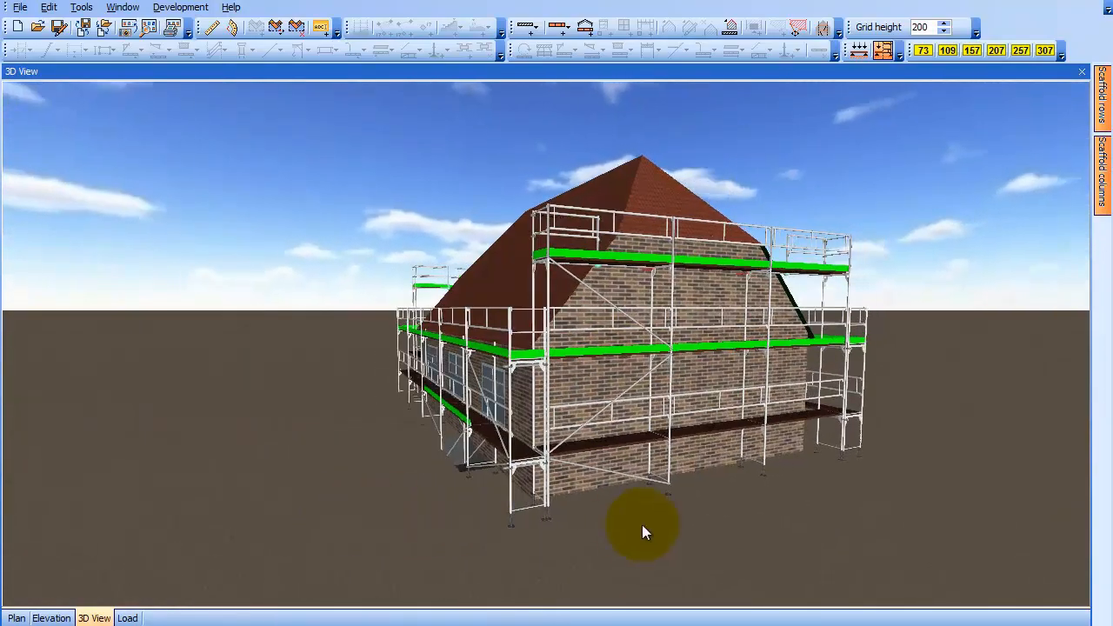
{"action": "left_click_drag", "start_coordinate": [836, 514], "coordinate": [366, 548]}
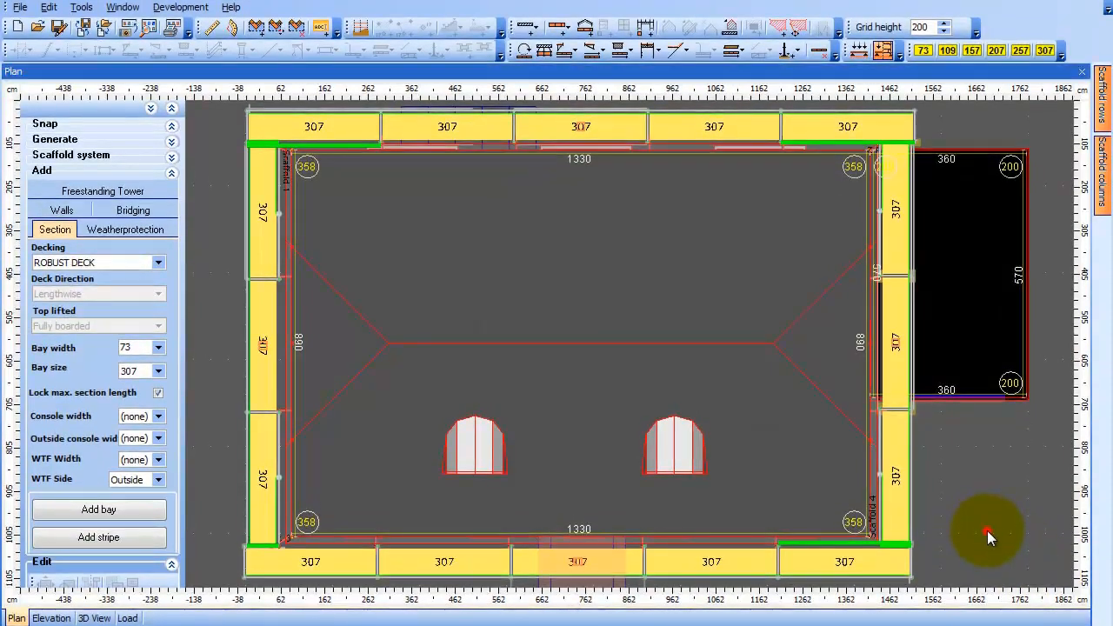
Add size 100 brickguard protection to the whole scaffold along the front wall and check it in 3D
{"action": "scroll", "coordinate": [986, 530], "scroll_direction": "down", "scroll_amount": 4}
{"action": "middle_click_drag", "start_coordinate": [974, 532], "coordinate": [981, 464]}
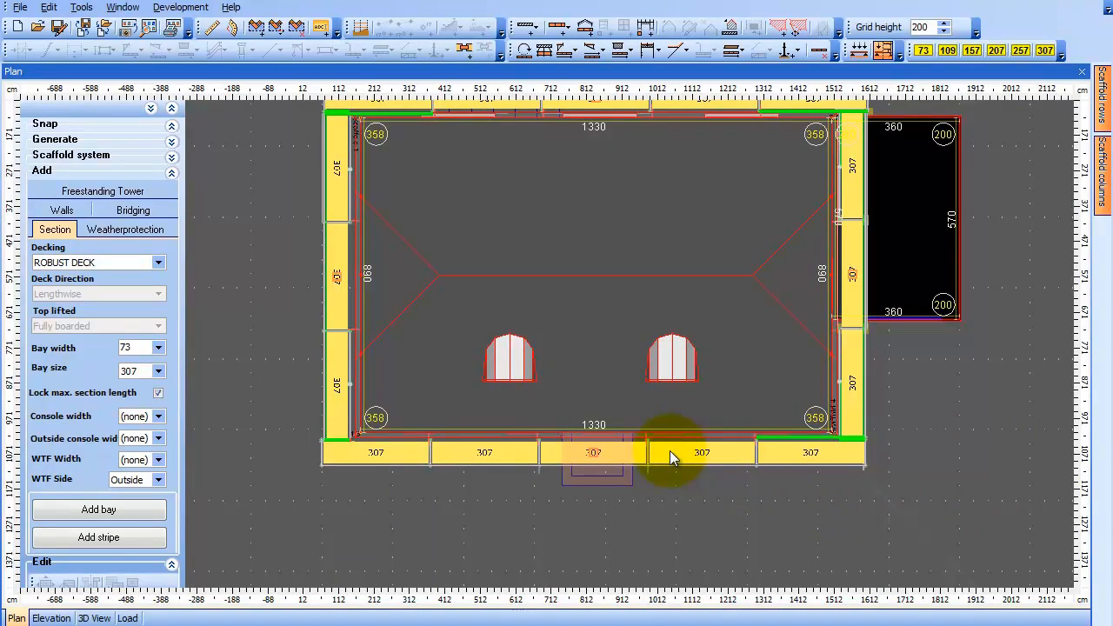
{"action": "scroll", "coordinate": [669, 451], "scroll_direction": "down", "scroll_amount": 1}
{"action": "right_click", "coordinate": [658, 449]}
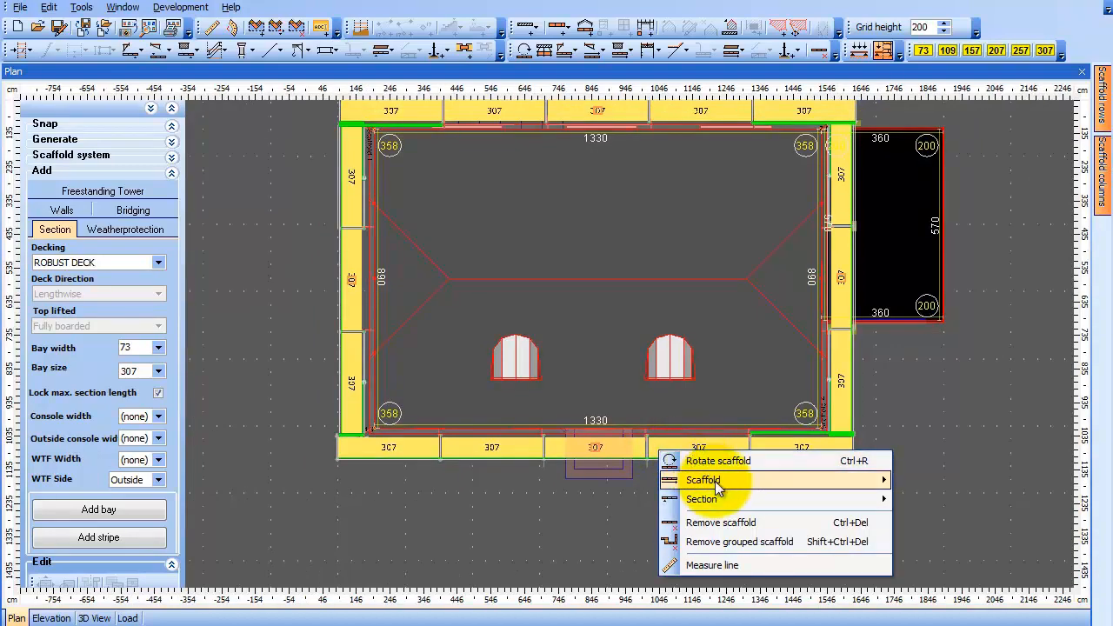
{"action": "mouse_move", "coordinate": [714, 480]}
{"action": "mouse_move", "coordinate": [962, 446]}
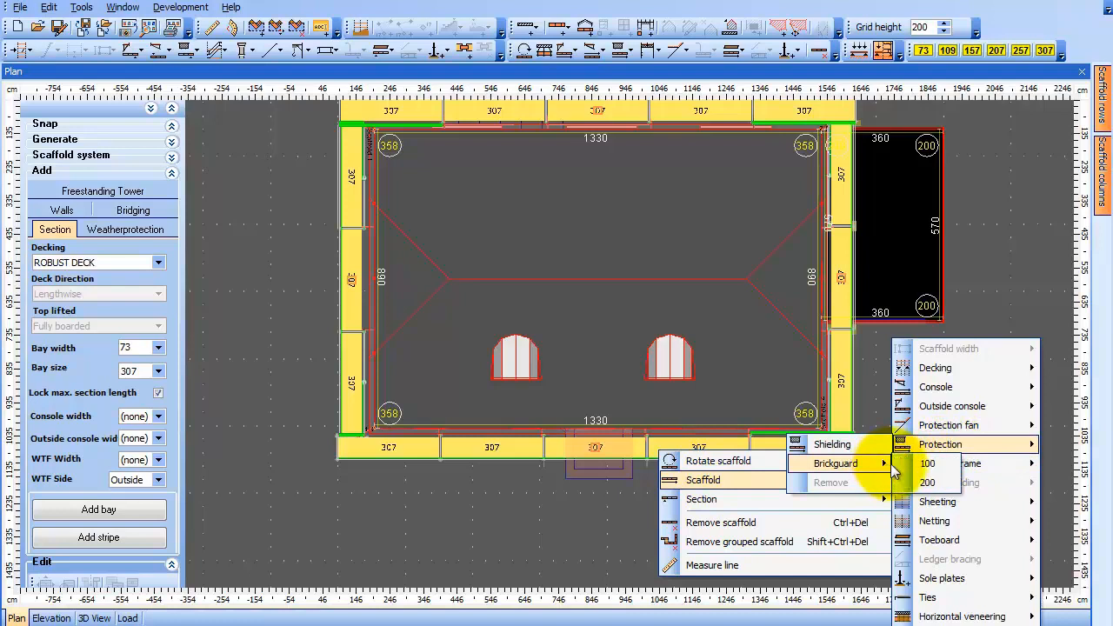
{"action": "left_click", "coordinate": [924, 470]}
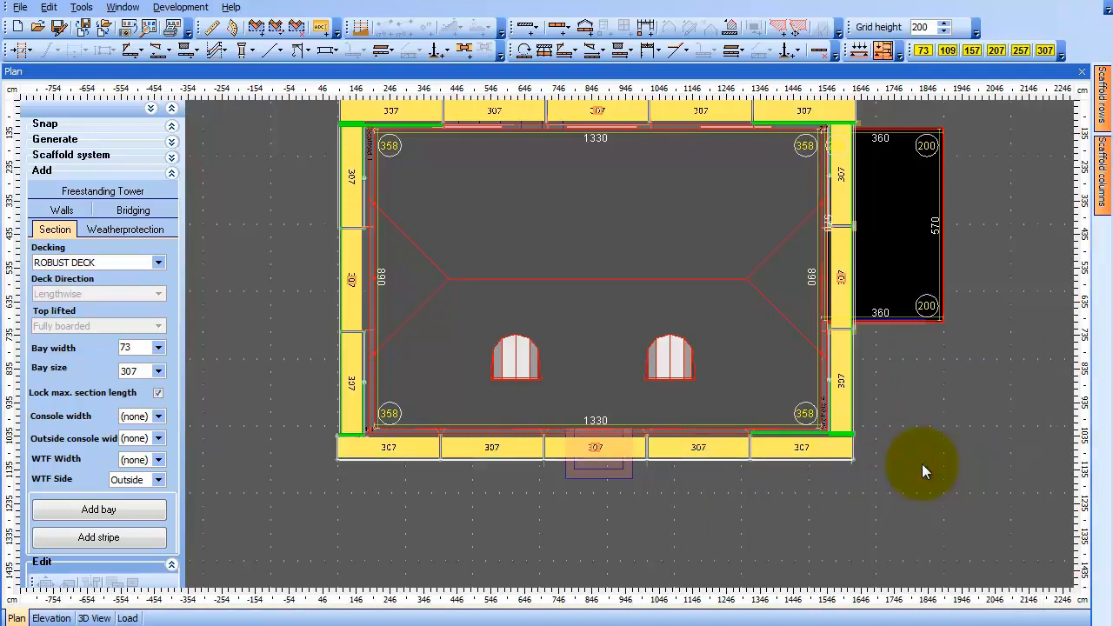
{"action": "left_click", "coordinate": [95, 618]}
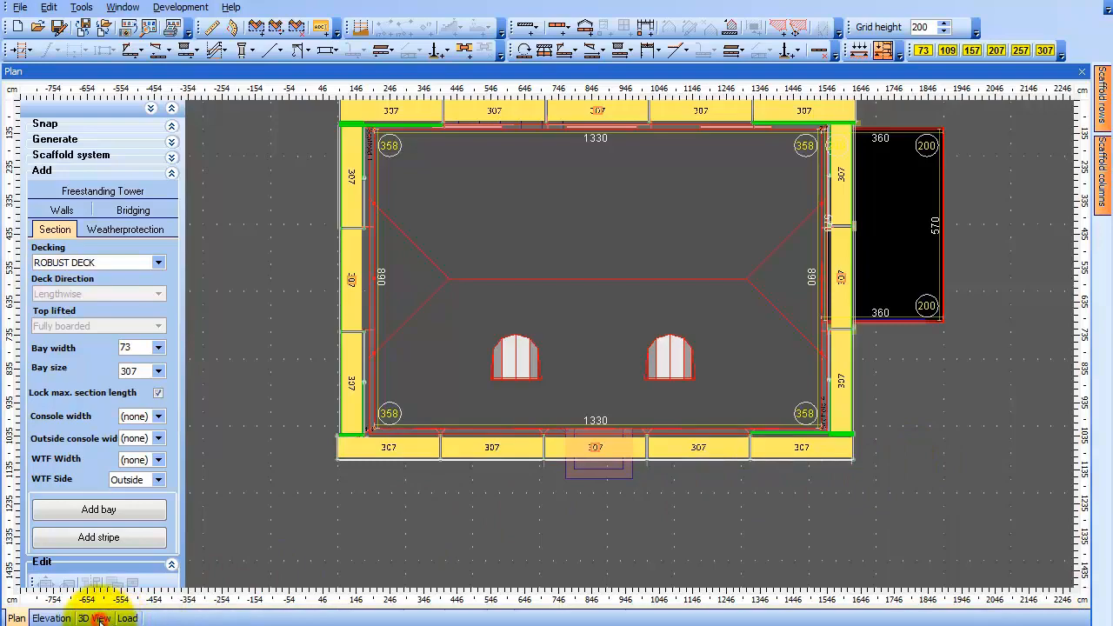
{"action": "scroll", "coordinate": [364, 559], "scroll_direction": "down", "scroll_amount": 4}
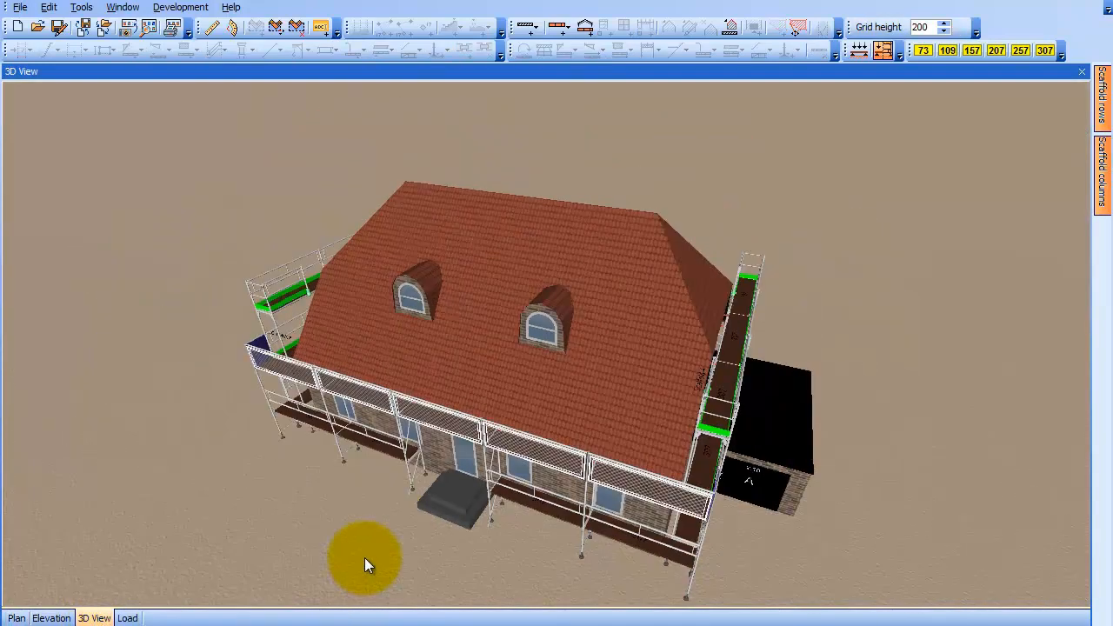
{"action": "mouse_move", "coordinate": [365, 557]}
{"action": "left_mouse_down"}
{"action": "mouse_move", "coordinate": [384, 522]}
{"action": "mouse_move", "coordinate": [374, 488]}
{"action": "left_mouse_up"}
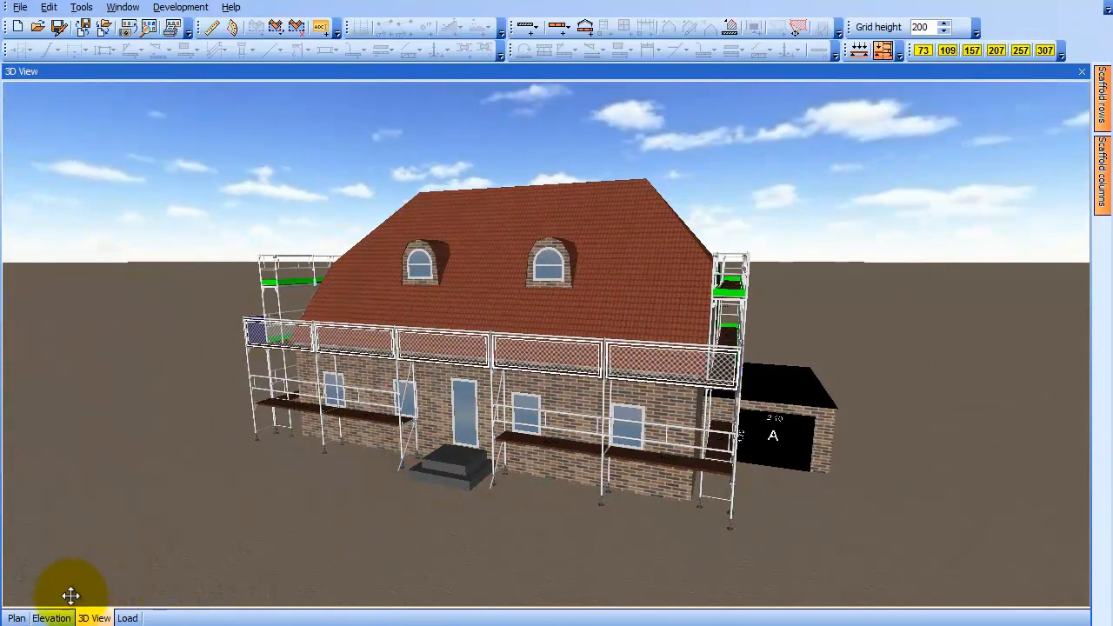
Add a rubbish chute to the rearmost bay of the left-hand side scaffold and check it in 3D
{"action": "left_click", "coordinate": [16, 618]}
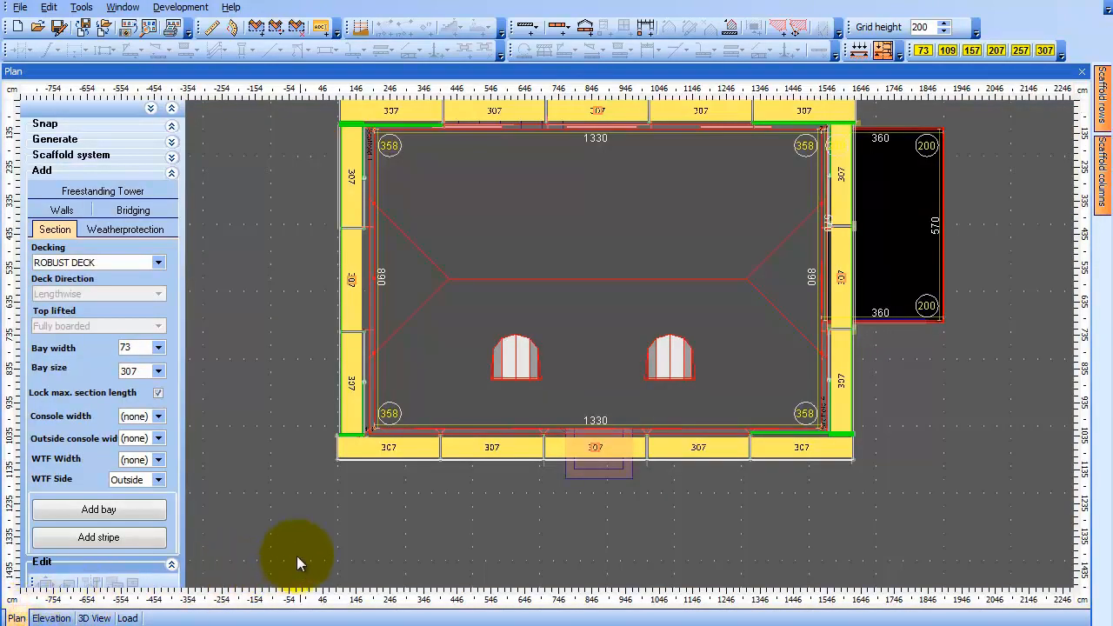
{"action": "left_click_drag", "start_coordinate": [430, 548], "coordinate": [432, 570]}
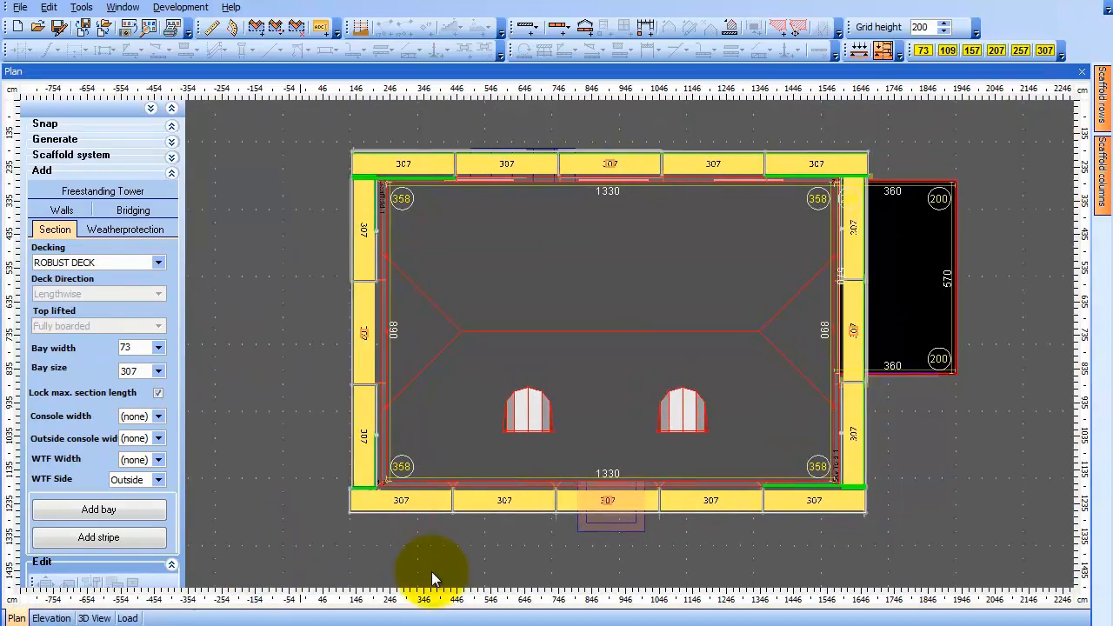
{"action": "left_click", "coordinate": [365, 266]}
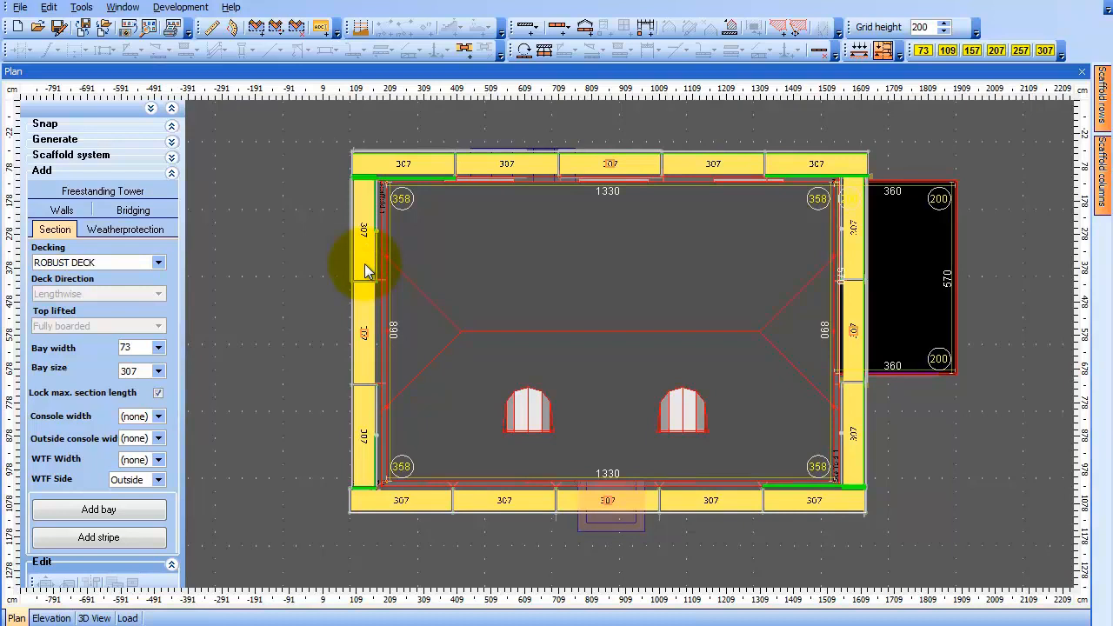
{"action": "right_click", "coordinate": [365, 272]}
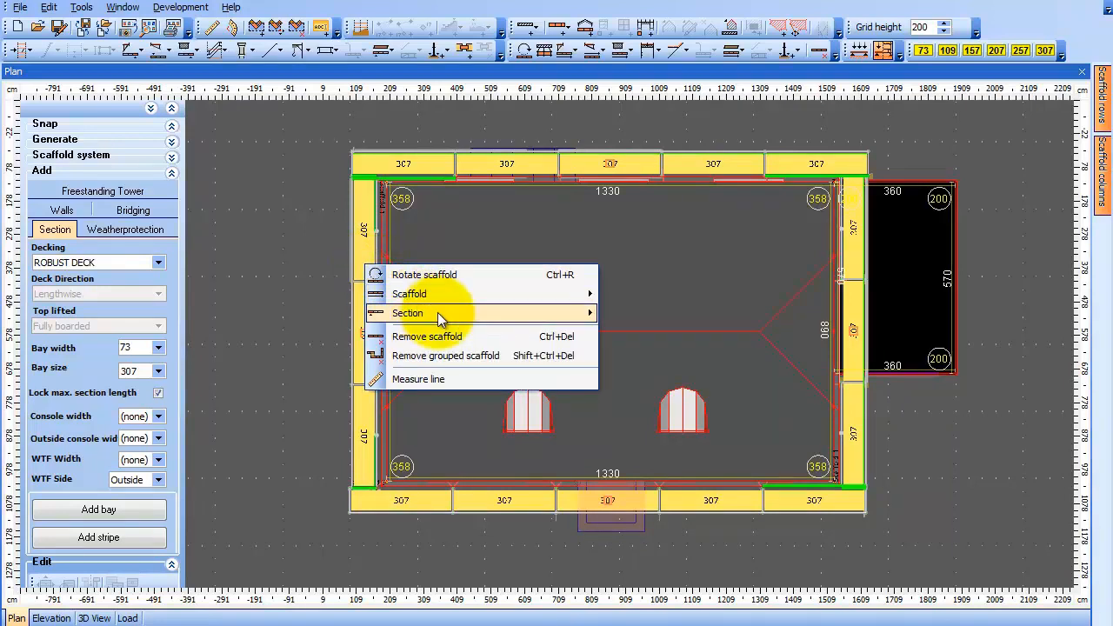
{"action": "mouse_move", "coordinate": [514, 315]}
{"action": "mouse_move", "coordinate": [664, 444]}
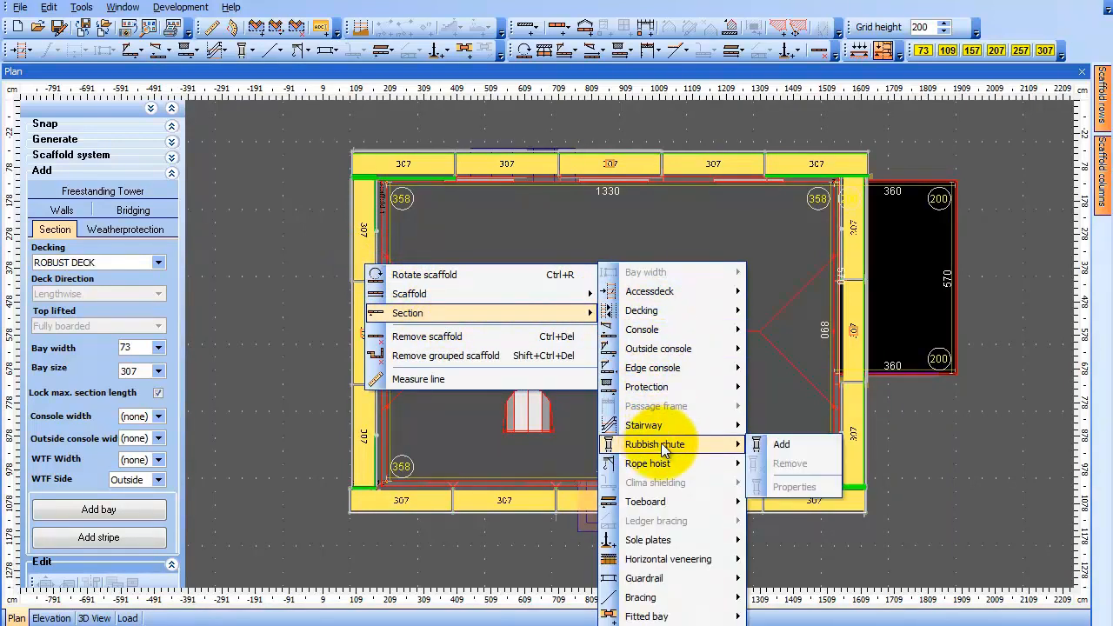
{"action": "left_click", "coordinate": [781, 446]}
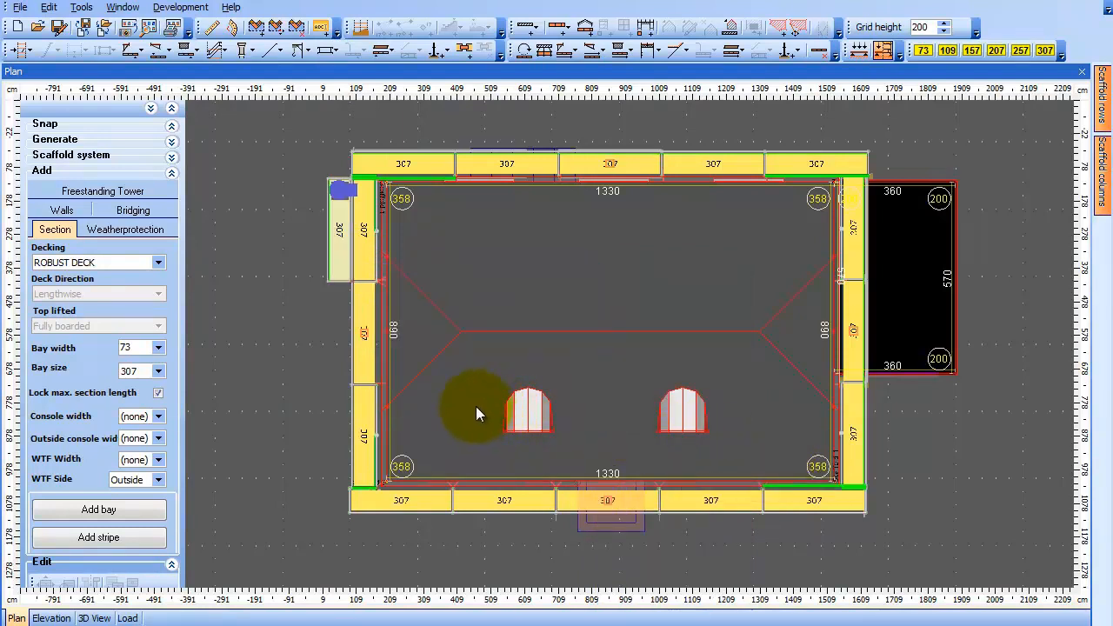
{"action": "left_click", "coordinate": [96, 617]}
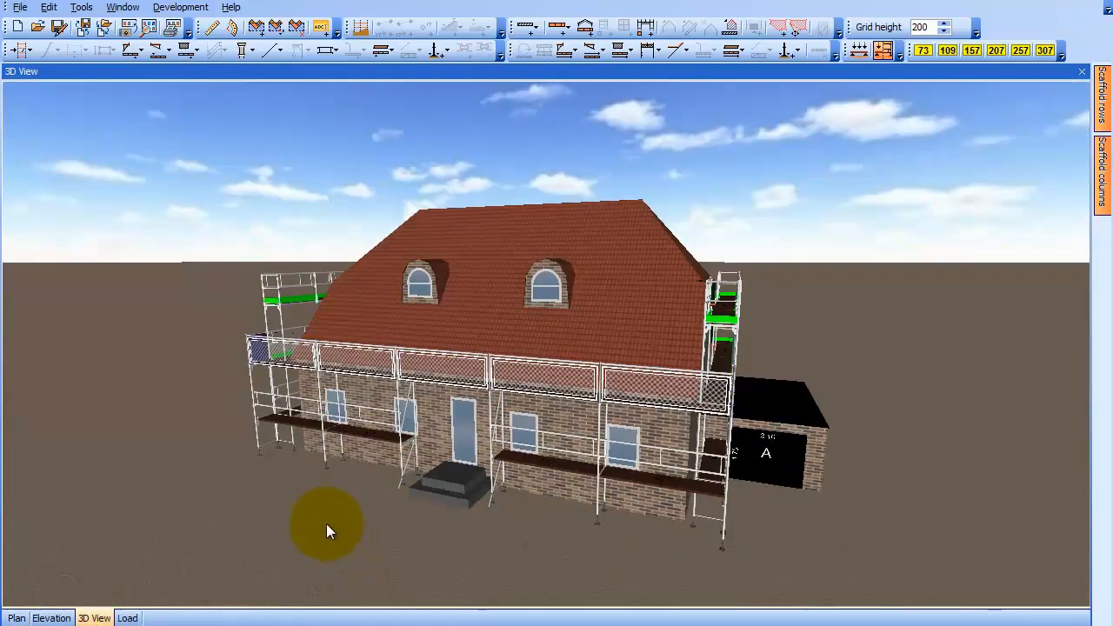
{"action": "left_click_drag", "start_coordinate": [271, 483], "coordinate": [523, 489]}
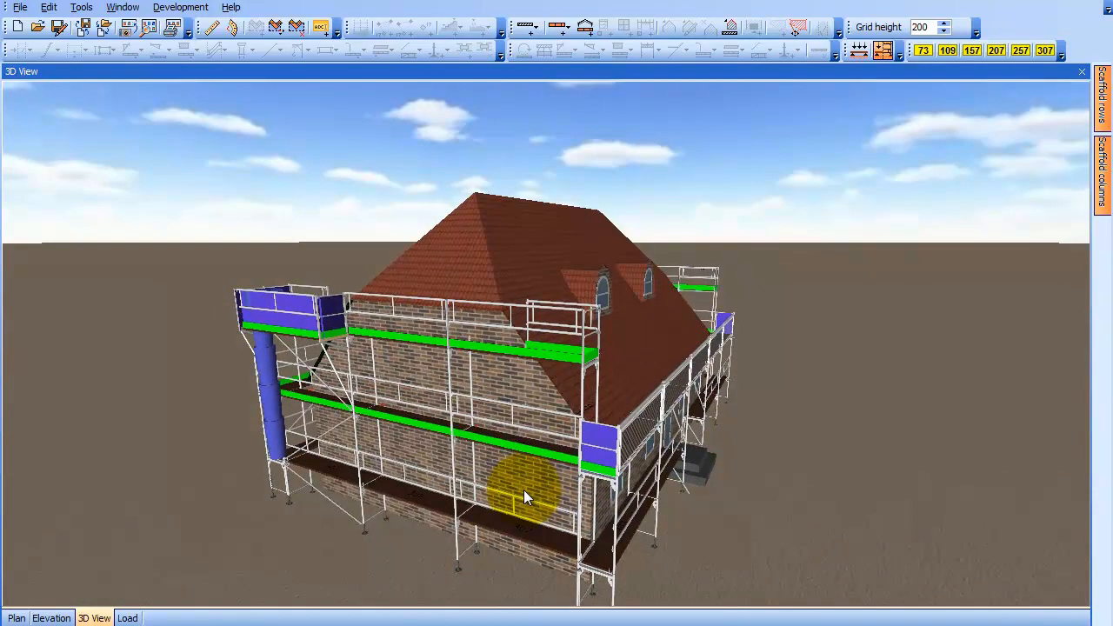
Add an access deck with ladders to the middle bay of the left-hand side scaffold and check it in 3D
{"action": "left_click", "coordinate": [16, 618]}
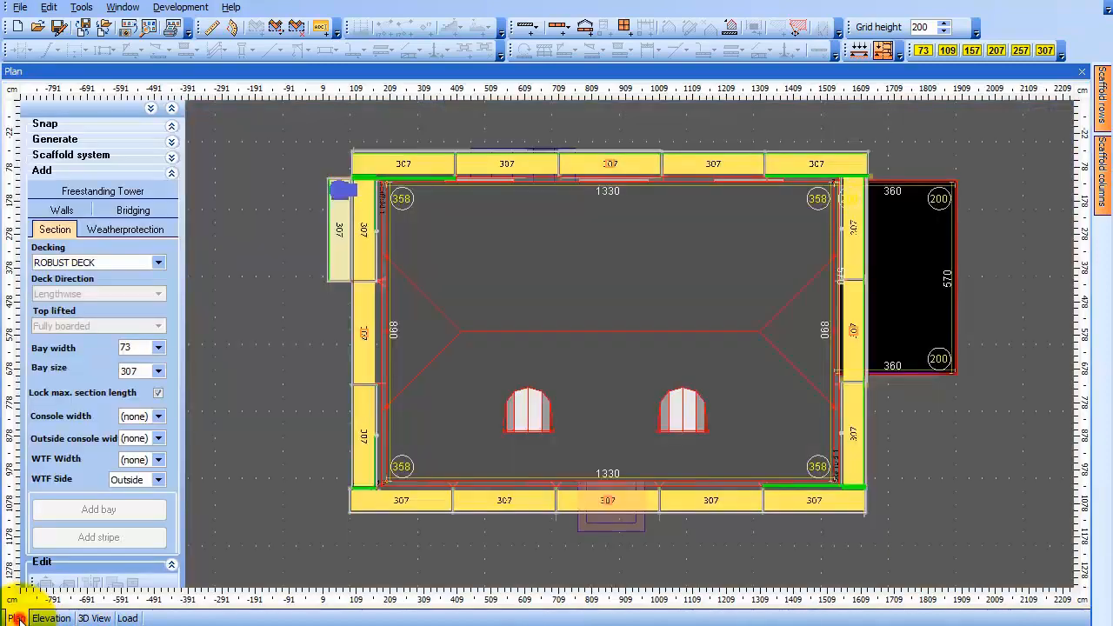
{"action": "left_click", "coordinate": [367, 360]}
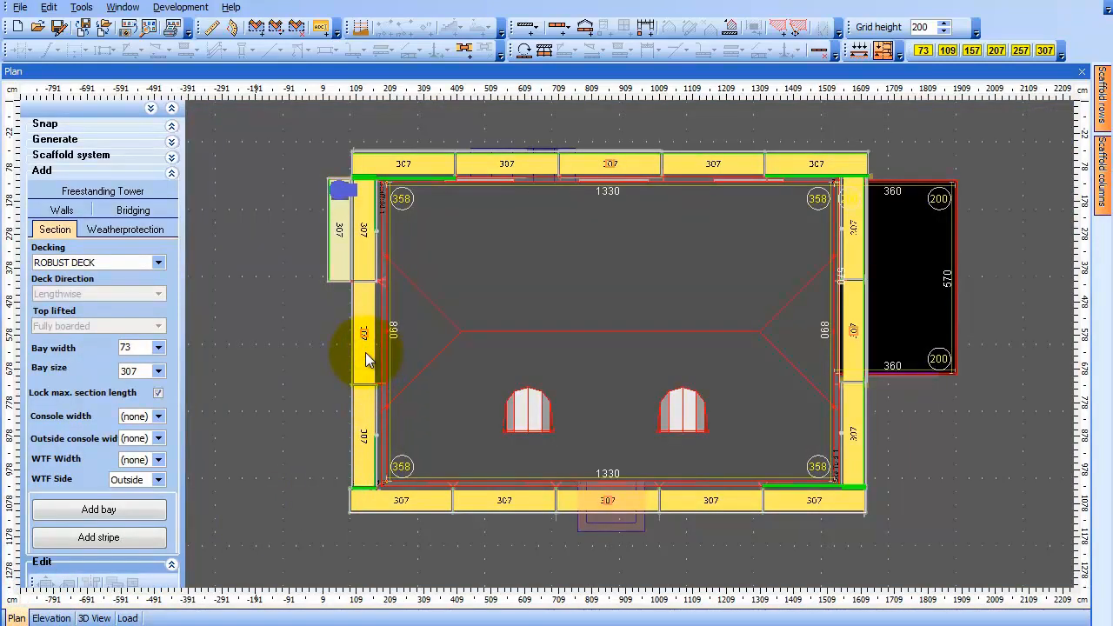
{"action": "right_click", "coordinate": [366, 360]}
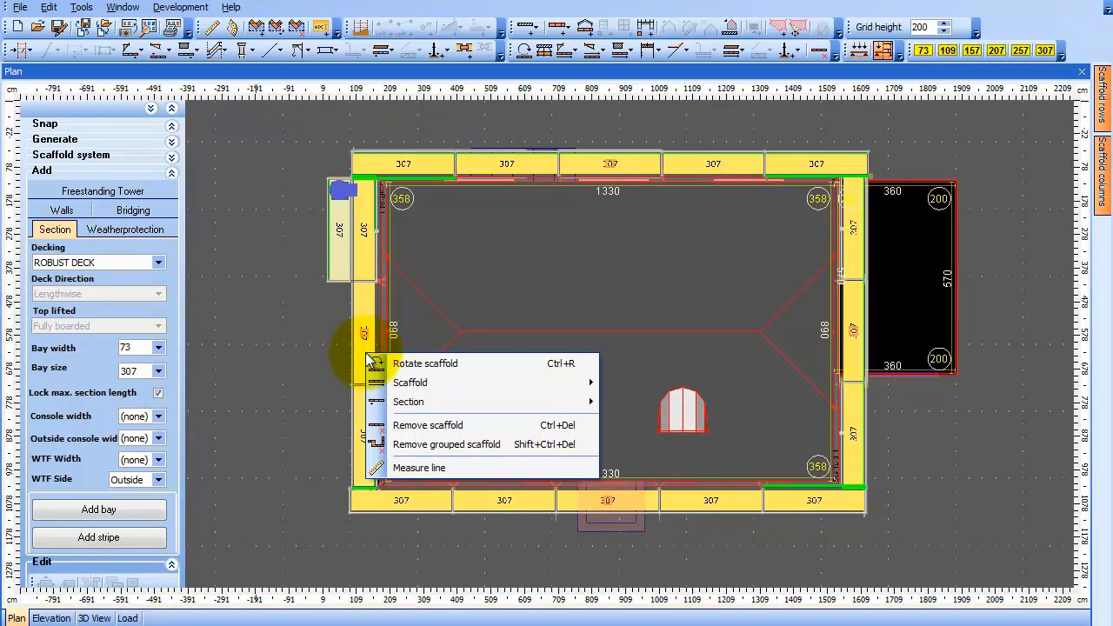
{"action": "mouse_move", "coordinate": [424, 402]}
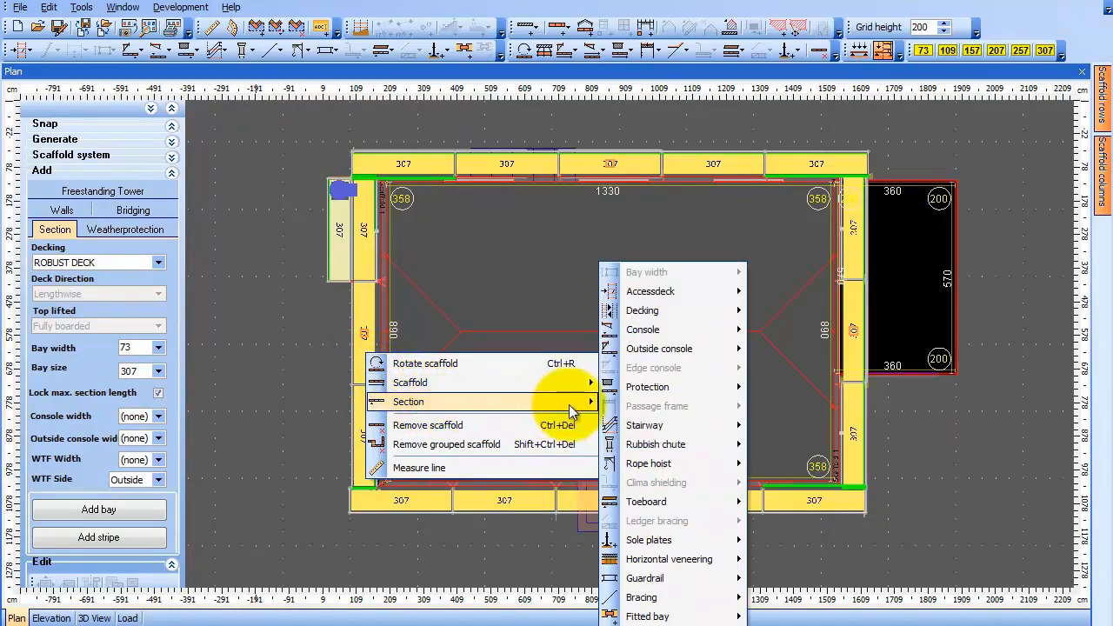
{"action": "left_click", "coordinate": [301, 495]}
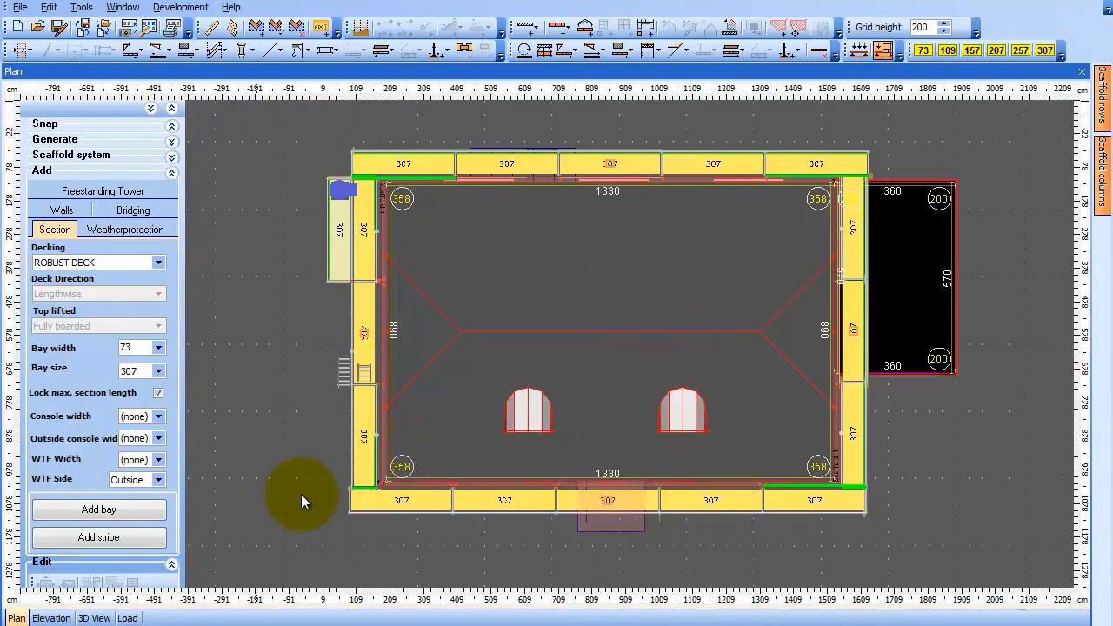
{"action": "left_click", "coordinate": [93, 618]}
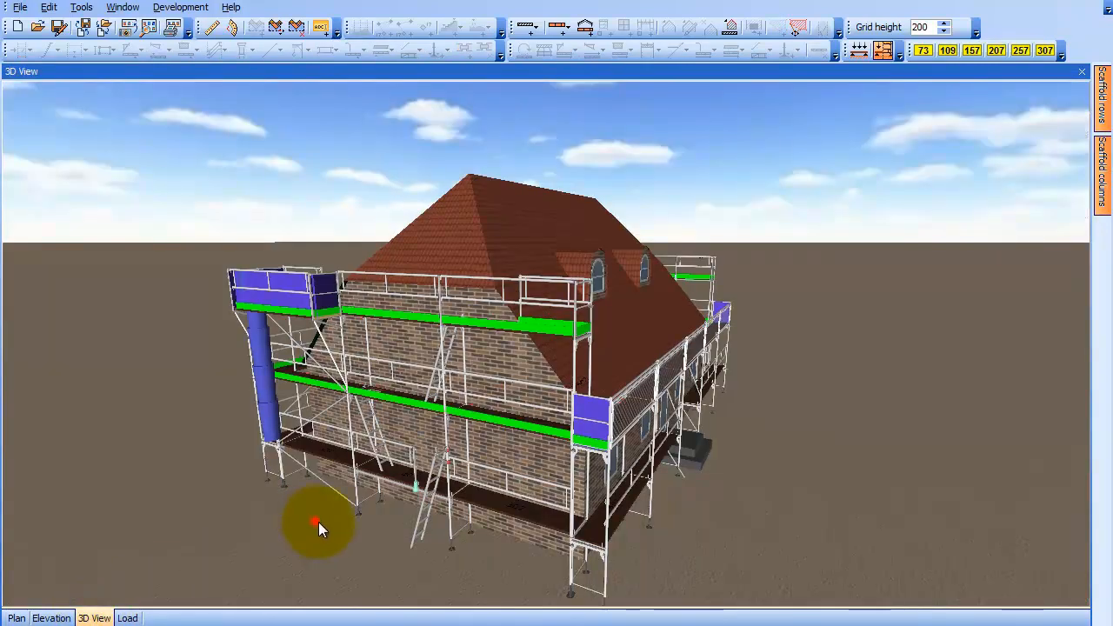
{"action": "left_click_drag", "start_coordinate": [319, 524], "coordinate": [329, 525]}
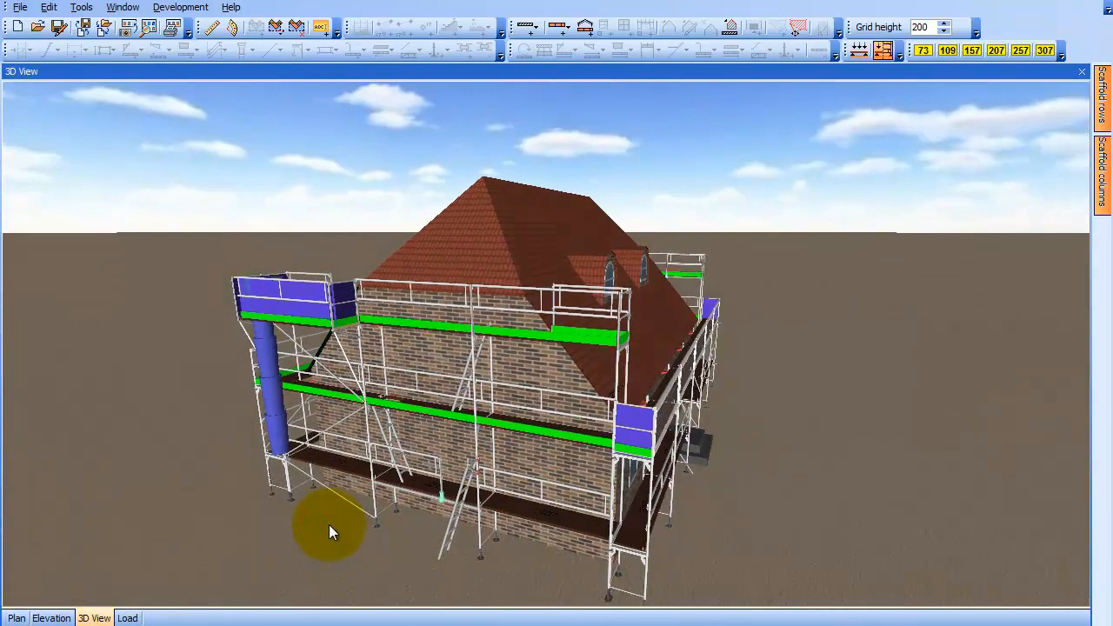
In the plan, add a tree behind the house, near the corner where the annex adjoins
{"action": "left_click", "coordinate": [17, 618]}
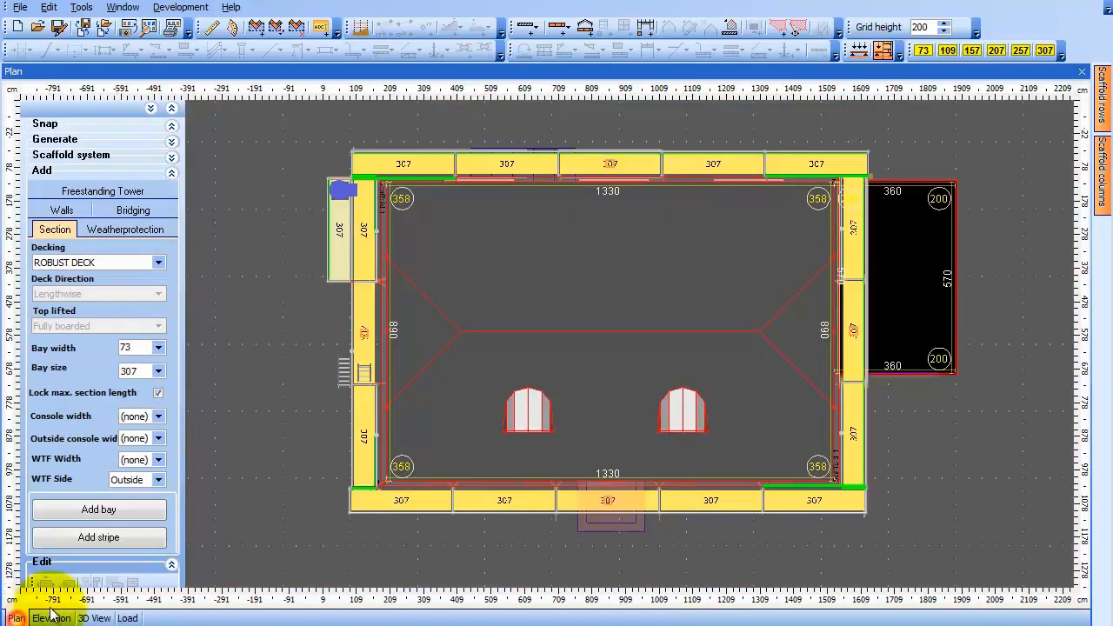
{"action": "right_click", "coordinate": [827, 171]}
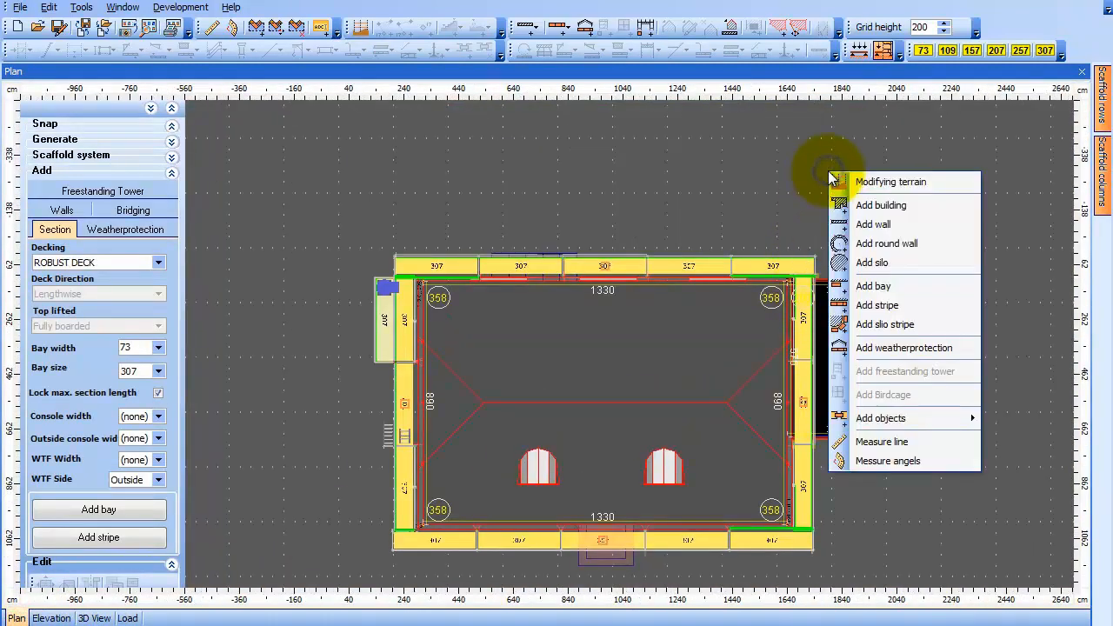
{"action": "mouse_move", "coordinate": [887, 419]}
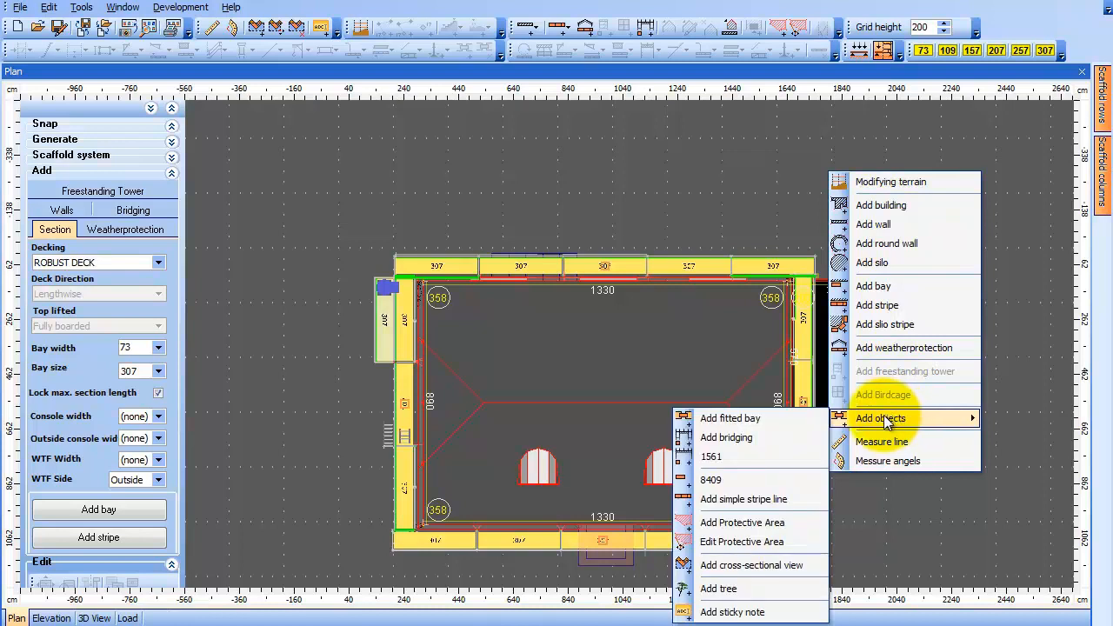
{"action": "left_click", "coordinate": [788, 591]}
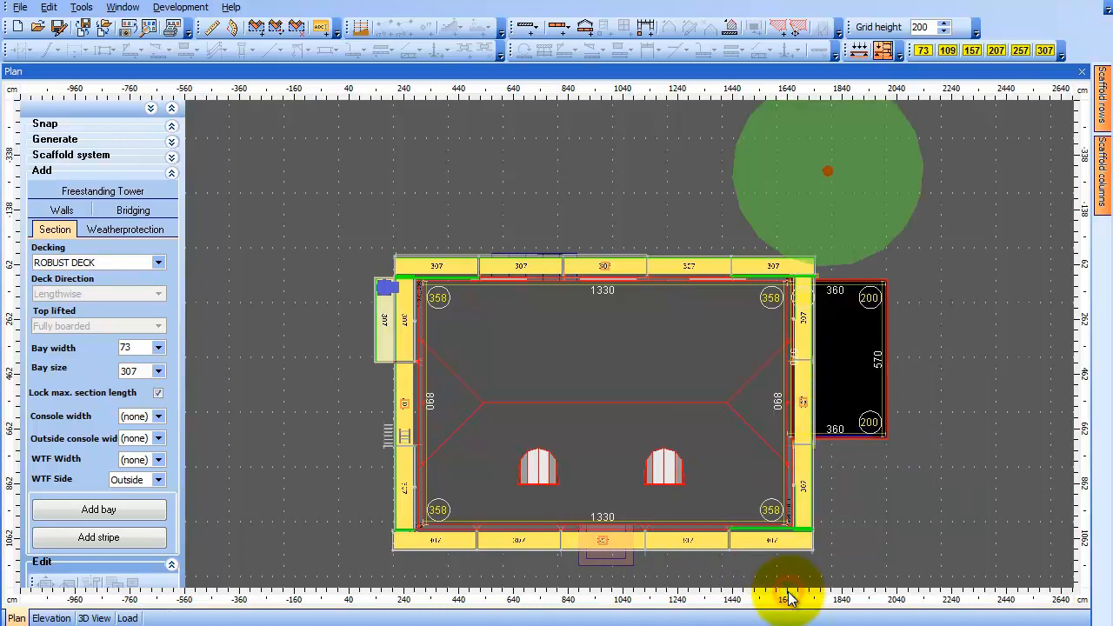
Add a second tree in the plan beyond the left-hand rear corner of the house and check both trees in 3D
{"action": "right_click", "coordinate": [267, 212]}
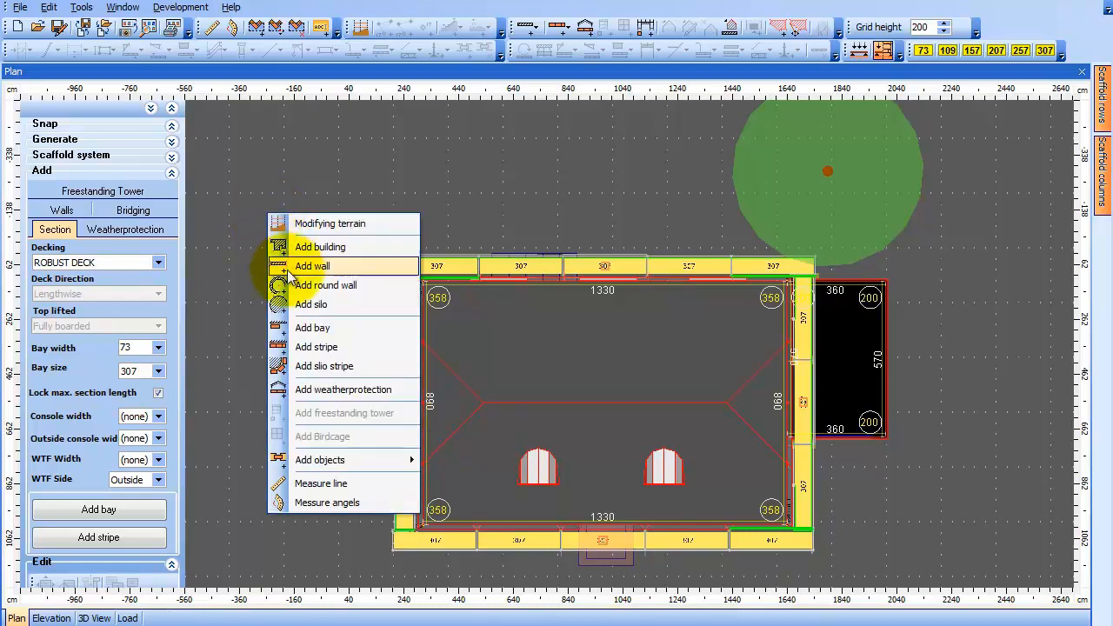
{"action": "mouse_move", "coordinate": [370, 460]}
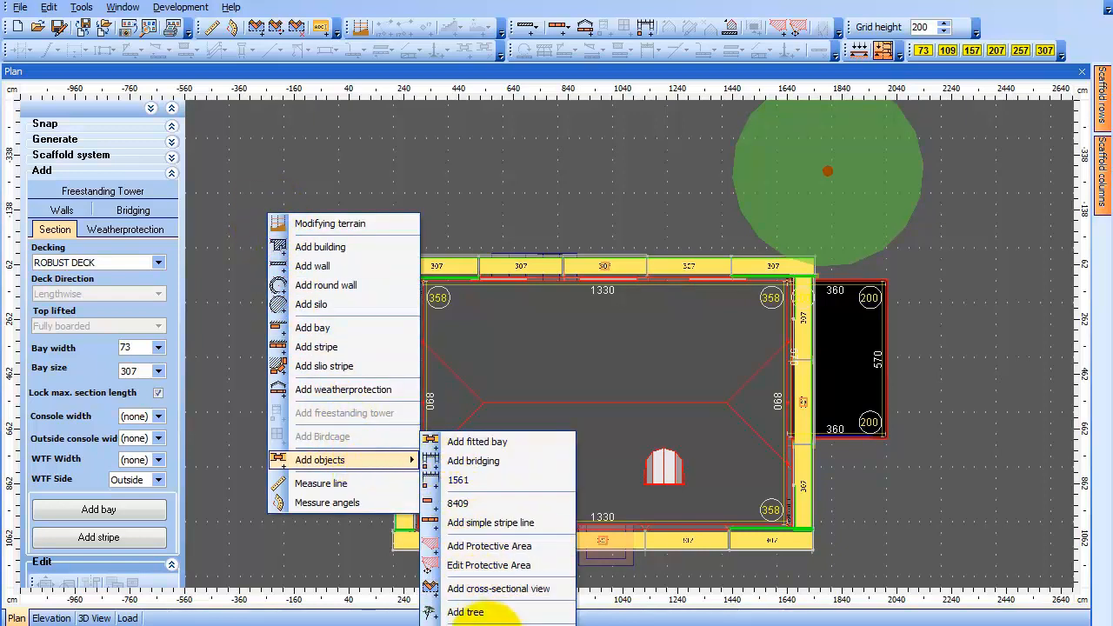
{"action": "left_click", "coordinate": [470, 612]}
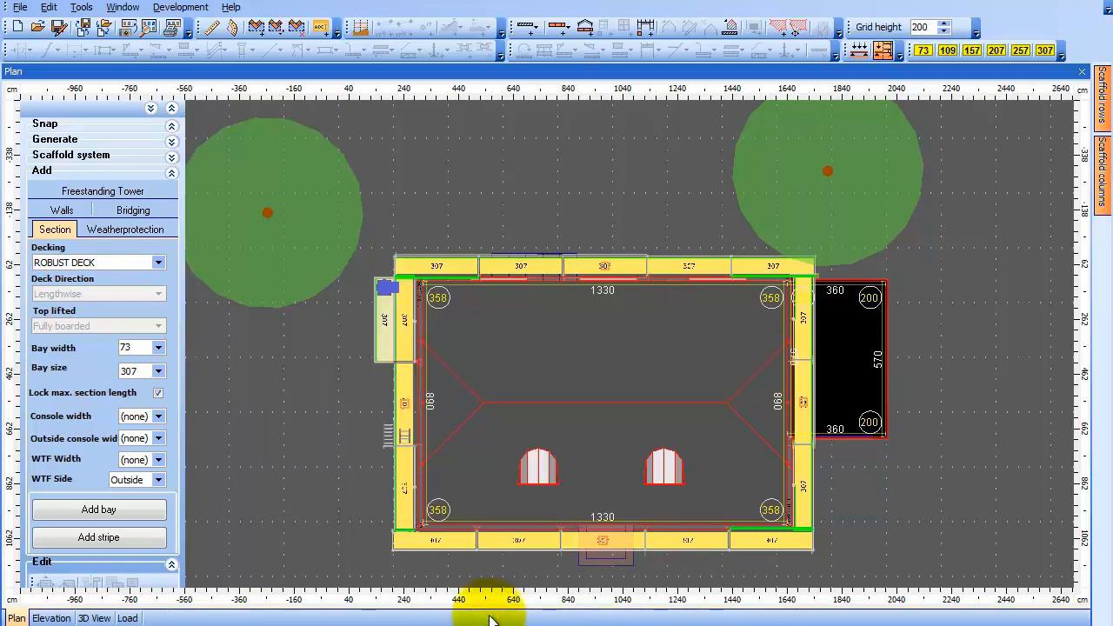
{"action": "left_click", "coordinate": [108, 616]}
{"action": "left_click_drag", "start_coordinate": [440, 559], "coordinate": [167, 519]}
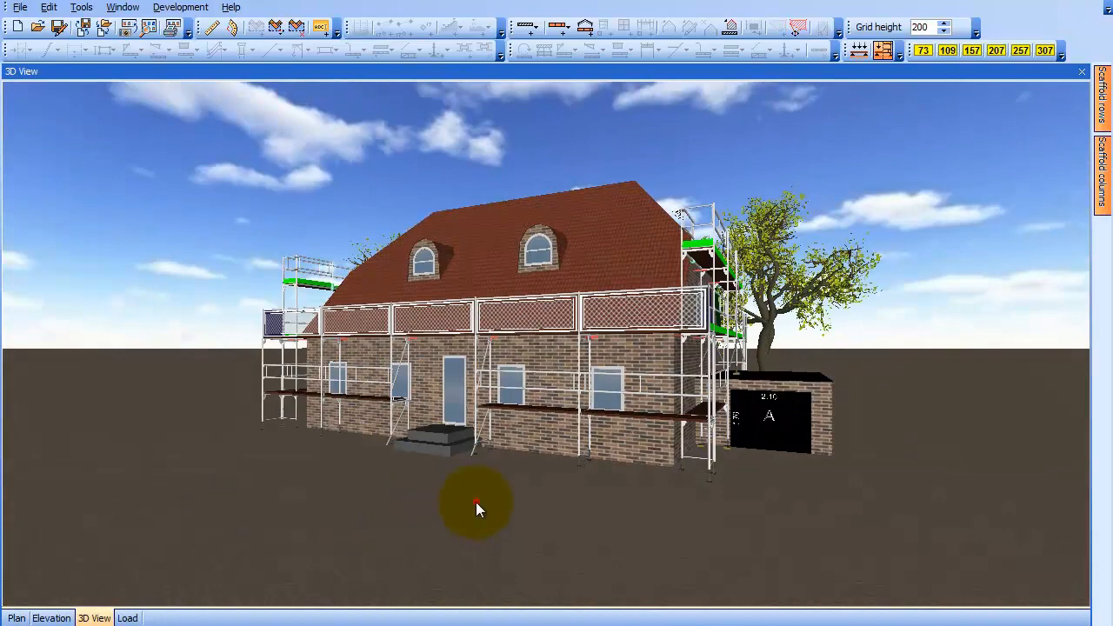
{"action": "left_click_drag", "start_coordinate": [476, 502], "coordinate": [413, 569]}
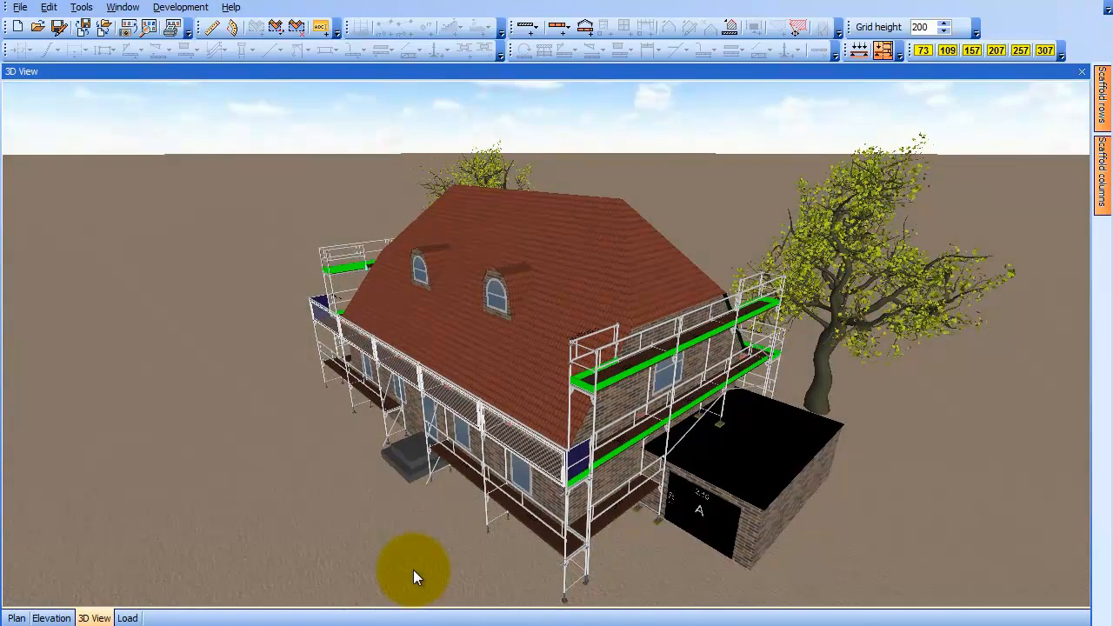
{"action": "left_click_drag", "start_coordinate": [413, 569], "coordinate": [441, 568]}
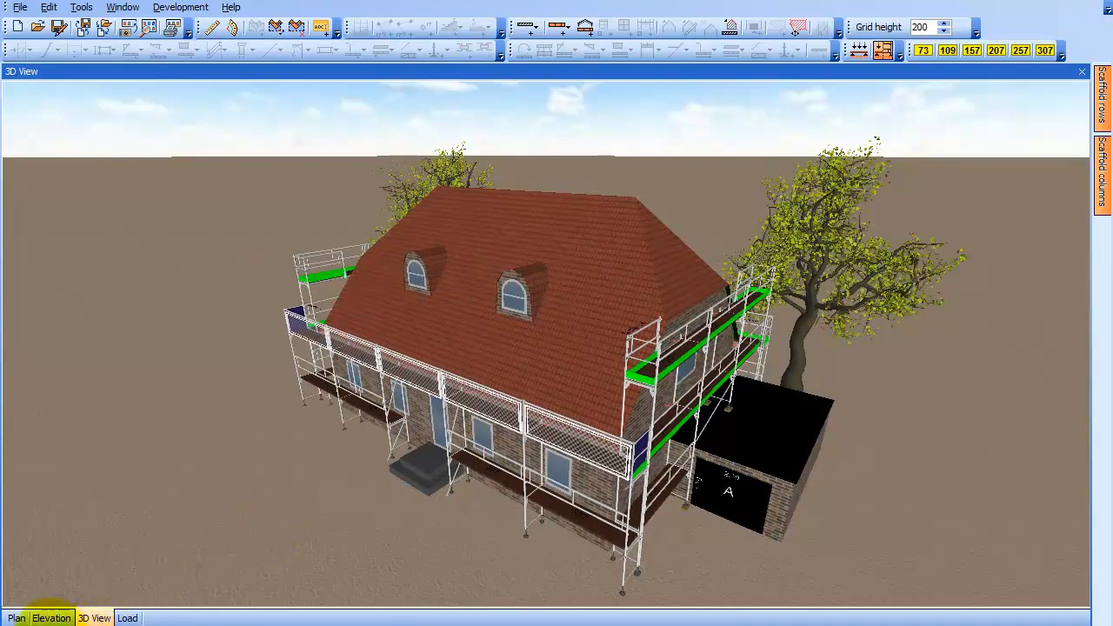
Delete both trees behind the house from the plan
{"action": "left_click", "coordinate": [17, 618]}
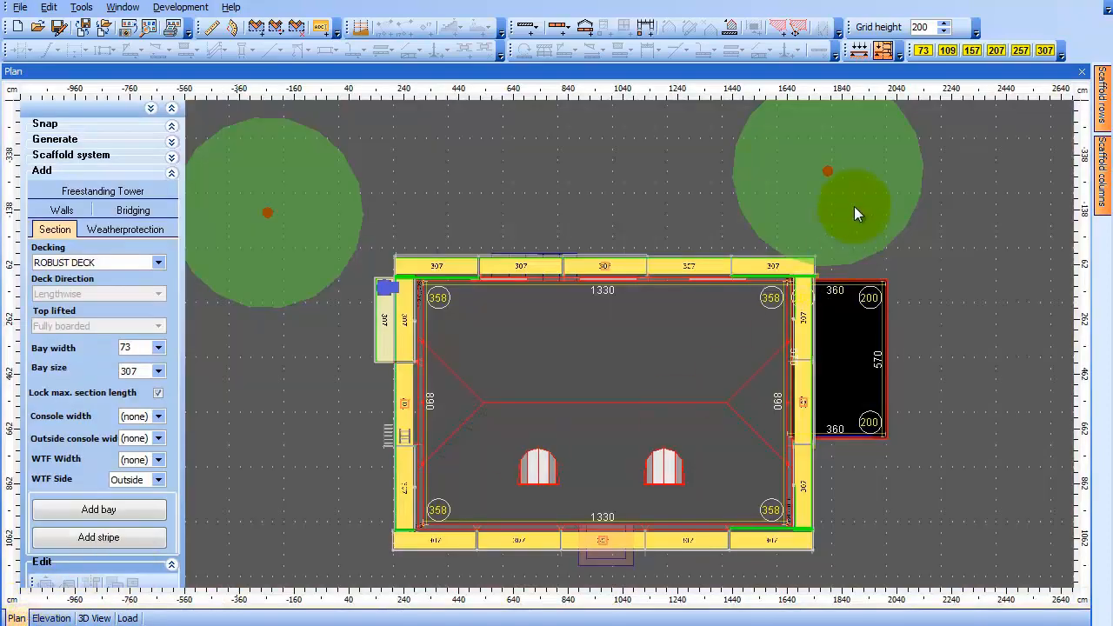
{"action": "right_click", "coordinate": [843, 168]}
{"action": "left_click", "coordinate": [889, 180]}
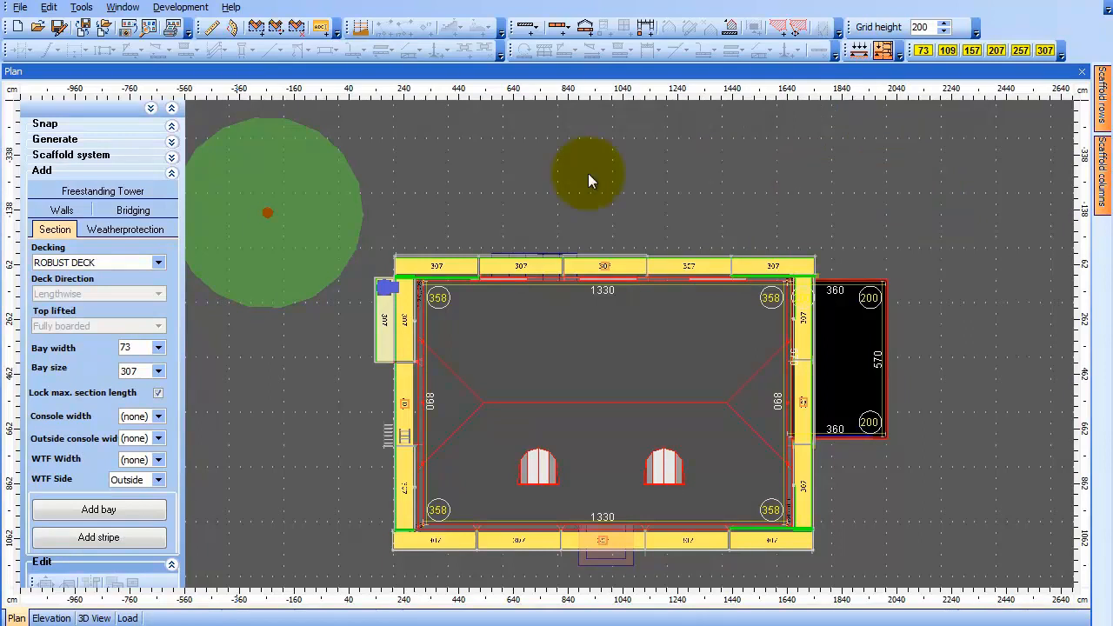
{"action": "right_click", "coordinate": [329, 167]}
{"action": "left_click", "coordinate": [368, 183]}
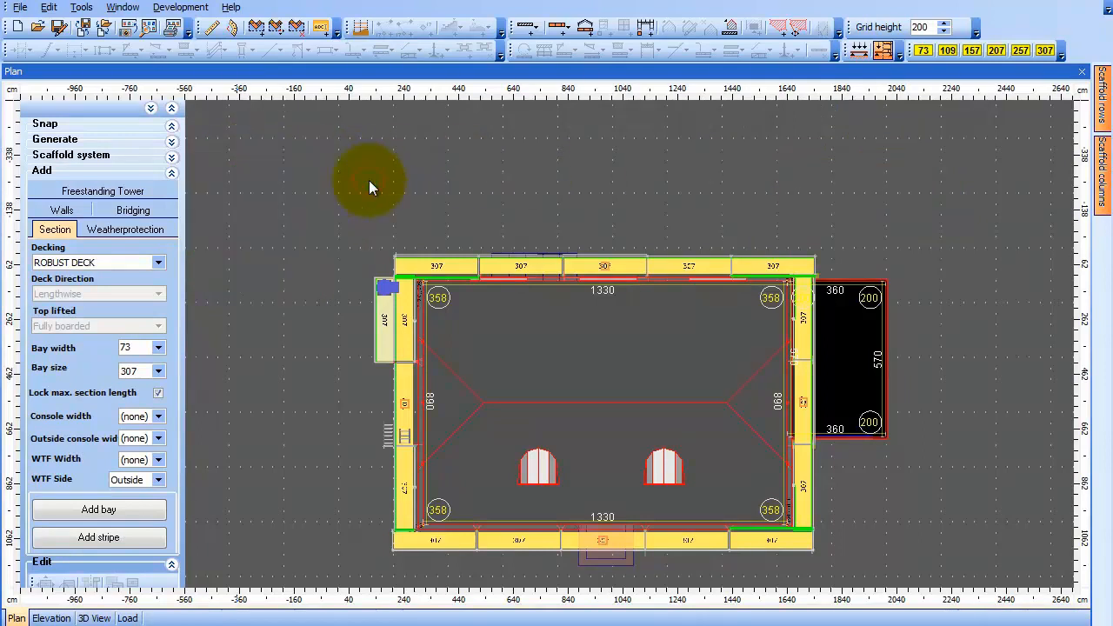
Add one tree behind the rear scaffold near the annex side and one beyond the left-hand rear corner, then check them in 3D
{"action": "right_click", "coordinate": [755, 128]}
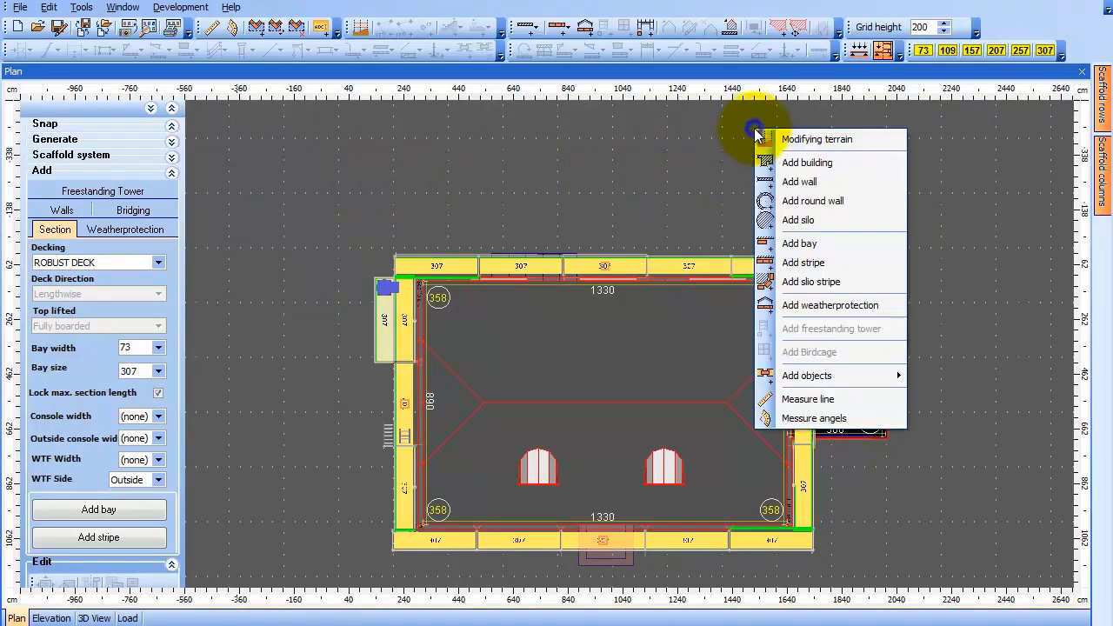
{"action": "mouse_move", "coordinate": [832, 379]}
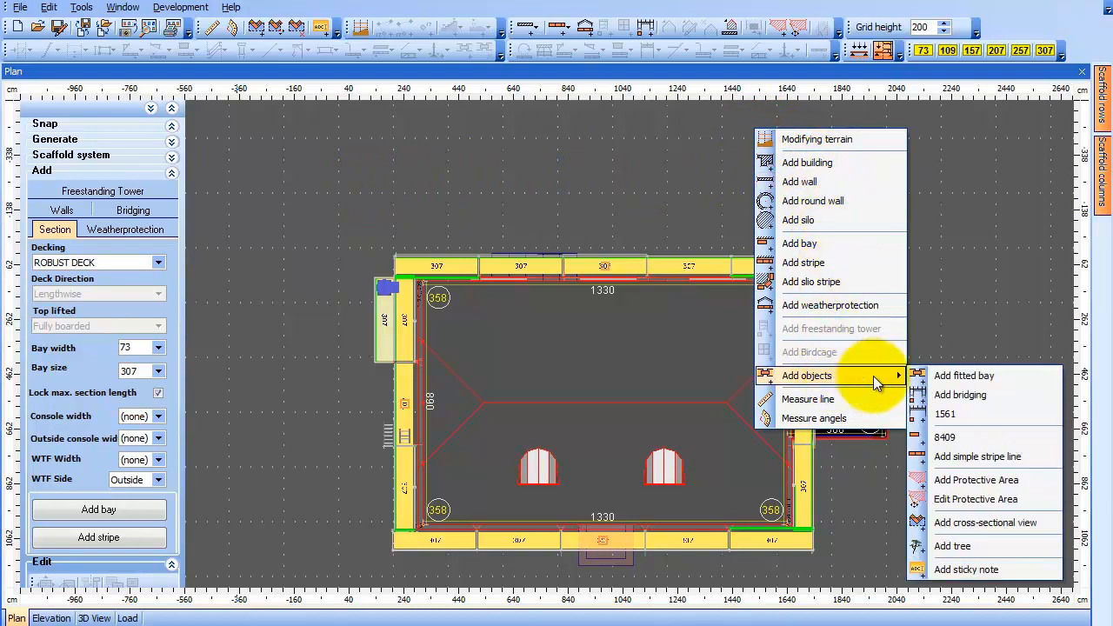
{"action": "left_click", "coordinate": [939, 545]}
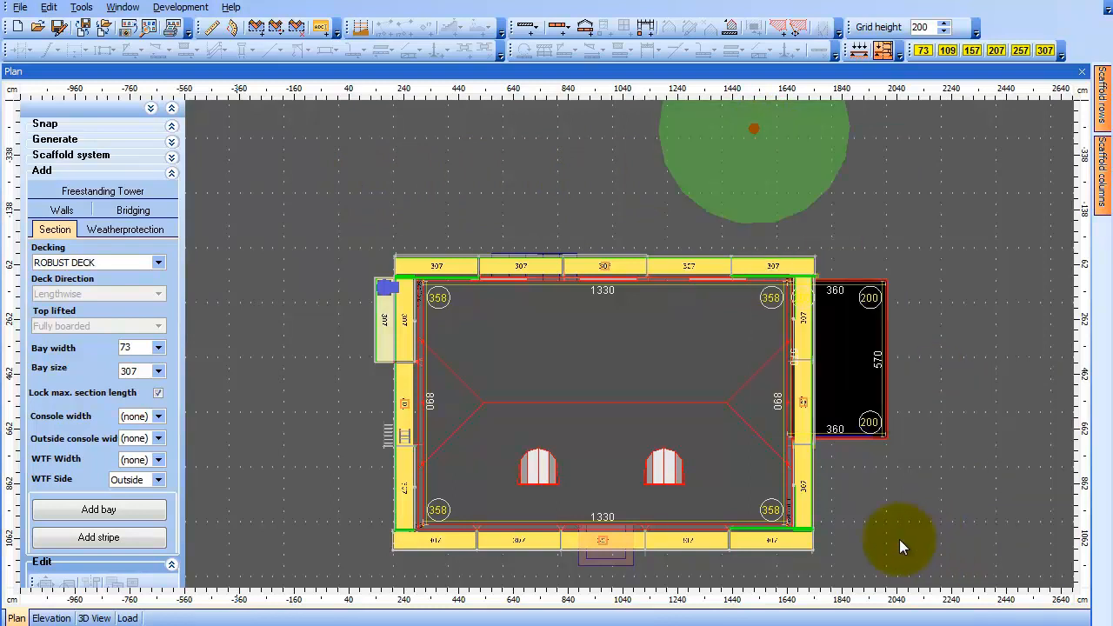
{"action": "right_click", "coordinate": [270, 223]}
{"action": "mouse_move", "coordinate": [387, 461]}
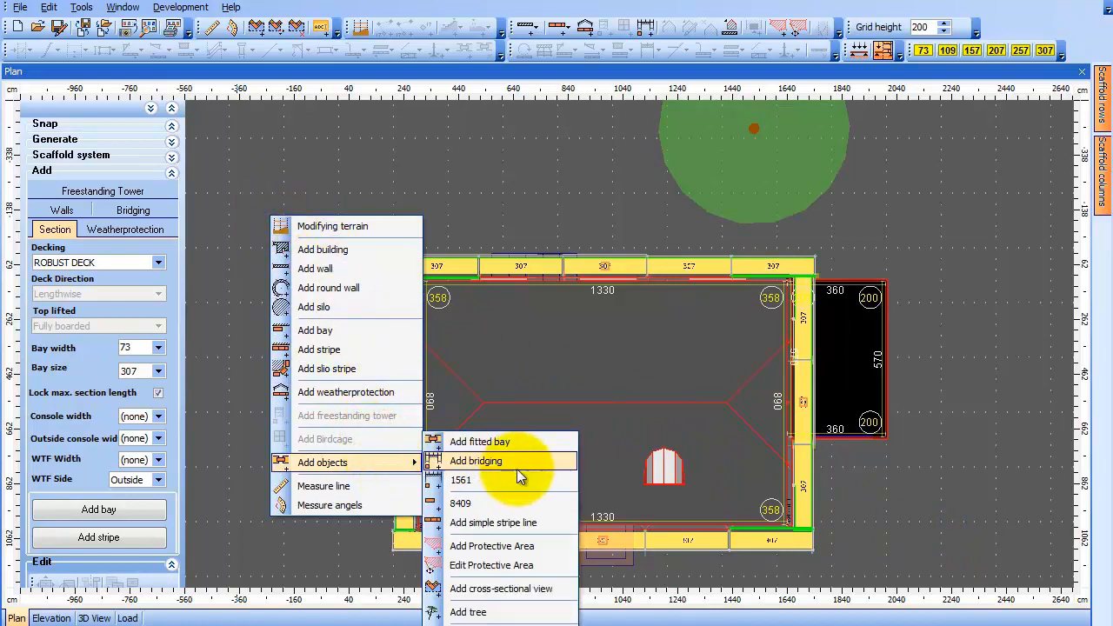
{"action": "left_click", "coordinate": [510, 612]}
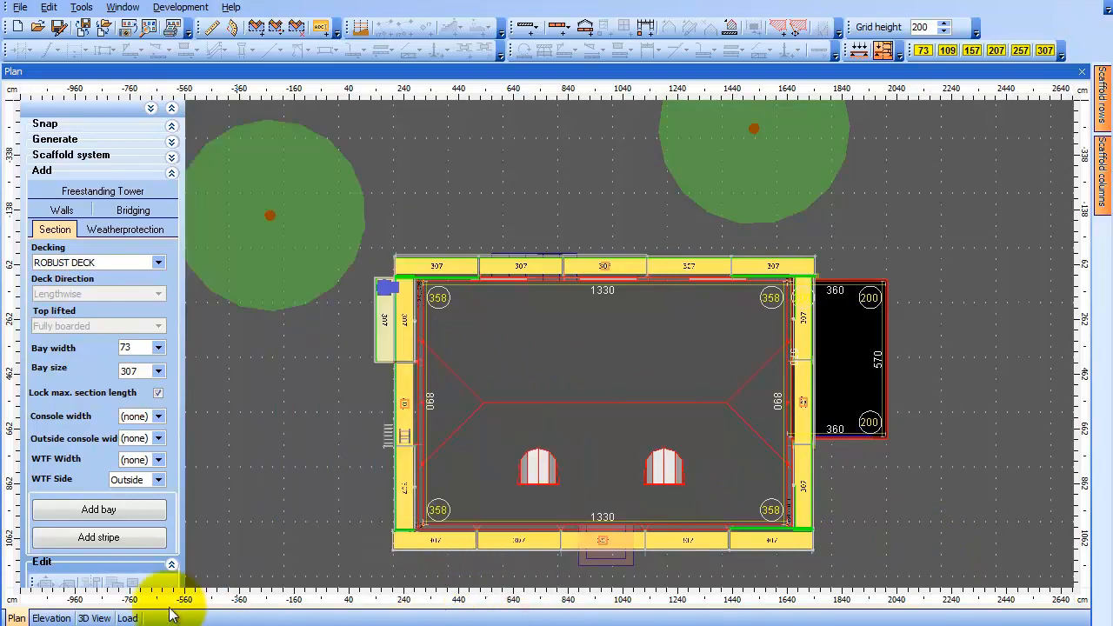
{"action": "left_click", "coordinate": [96, 618]}
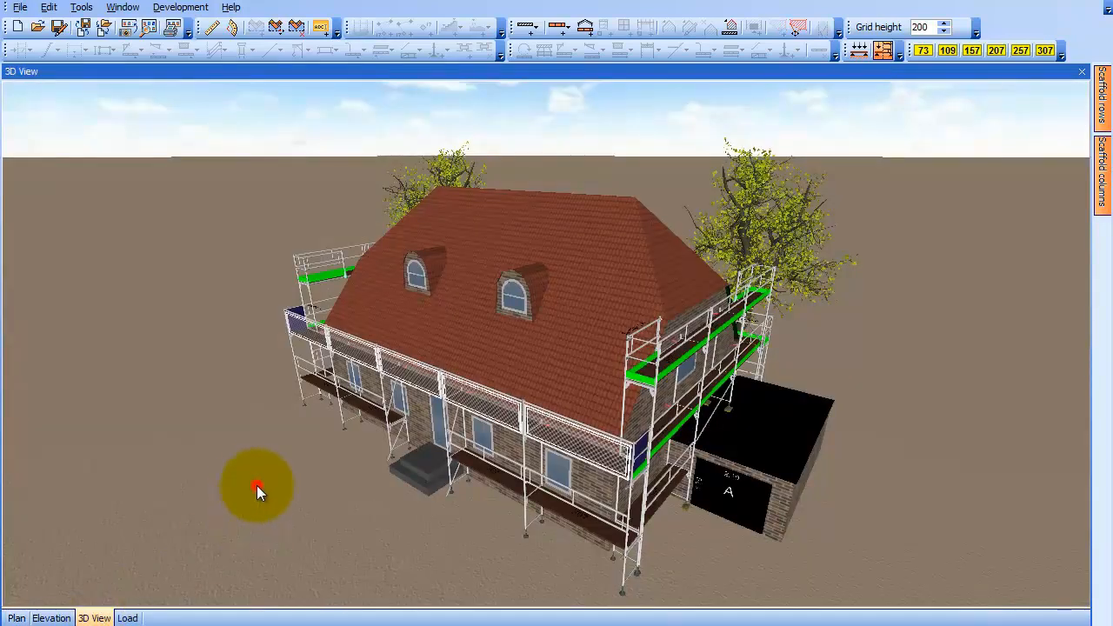
{"action": "left_click_drag", "start_coordinate": [257, 485], "coordinate": [212, 461]}
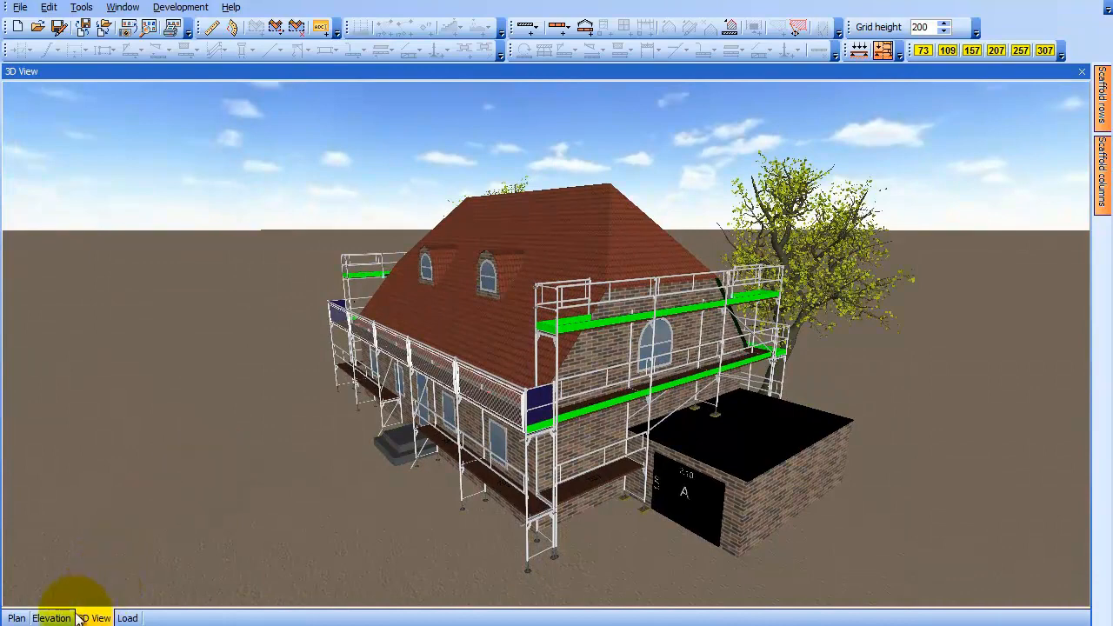
Add a worker on the top level of the front scaffold's middle bay in the elevation and check it in 3D
{"action": "left_click", "coordinate": [16, 618]}
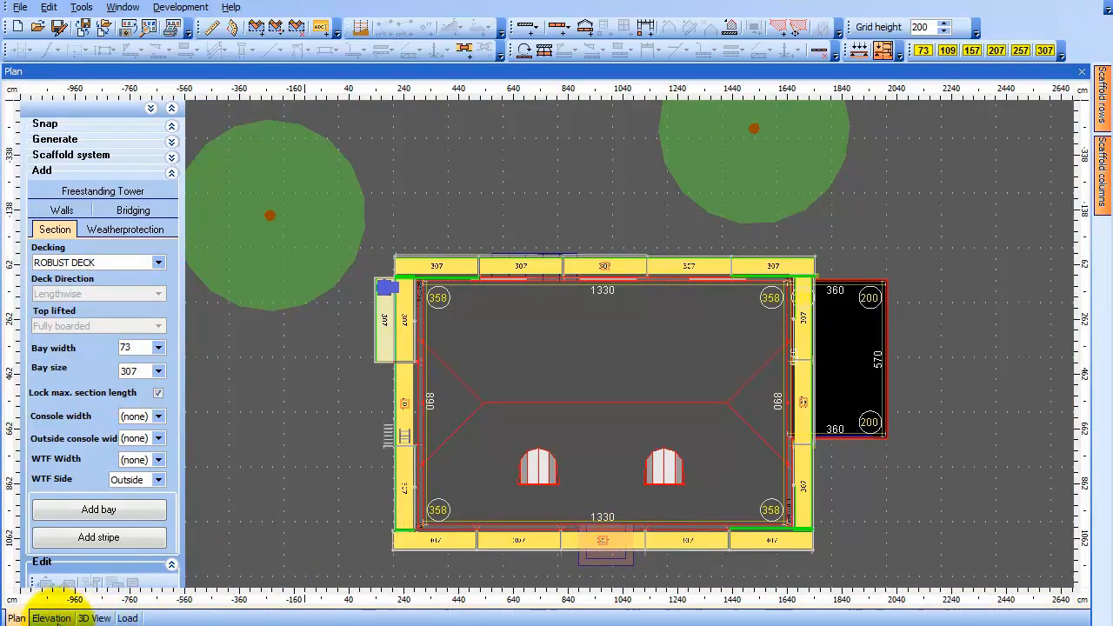
{"action": "left_click", "coordinate": [51, 617]}
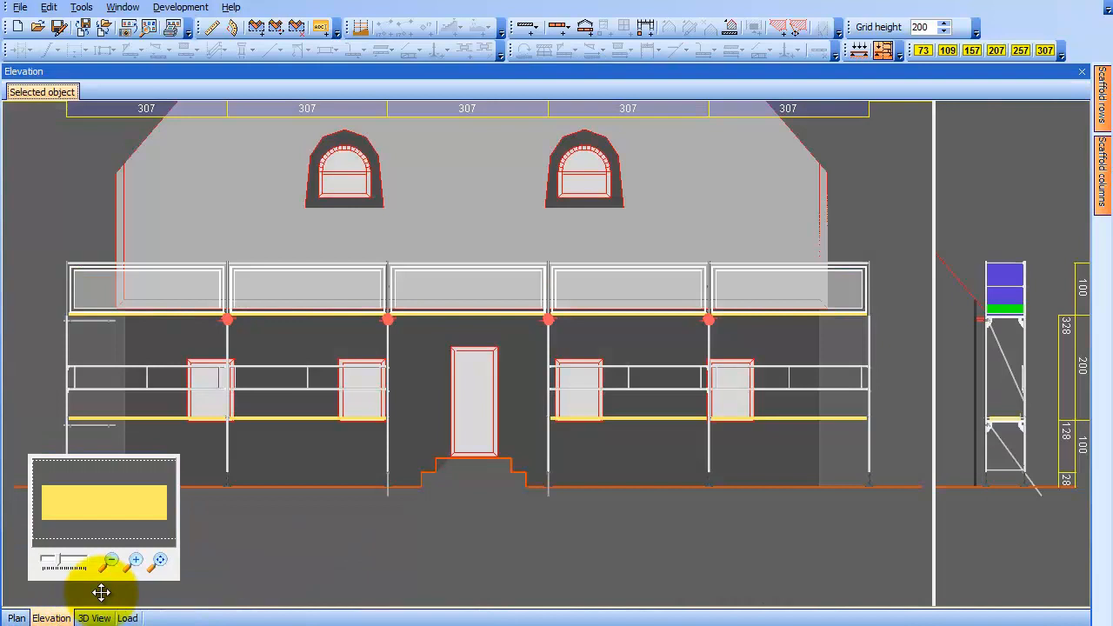
{"action": "left_click", "coordinate": [474, 278]}
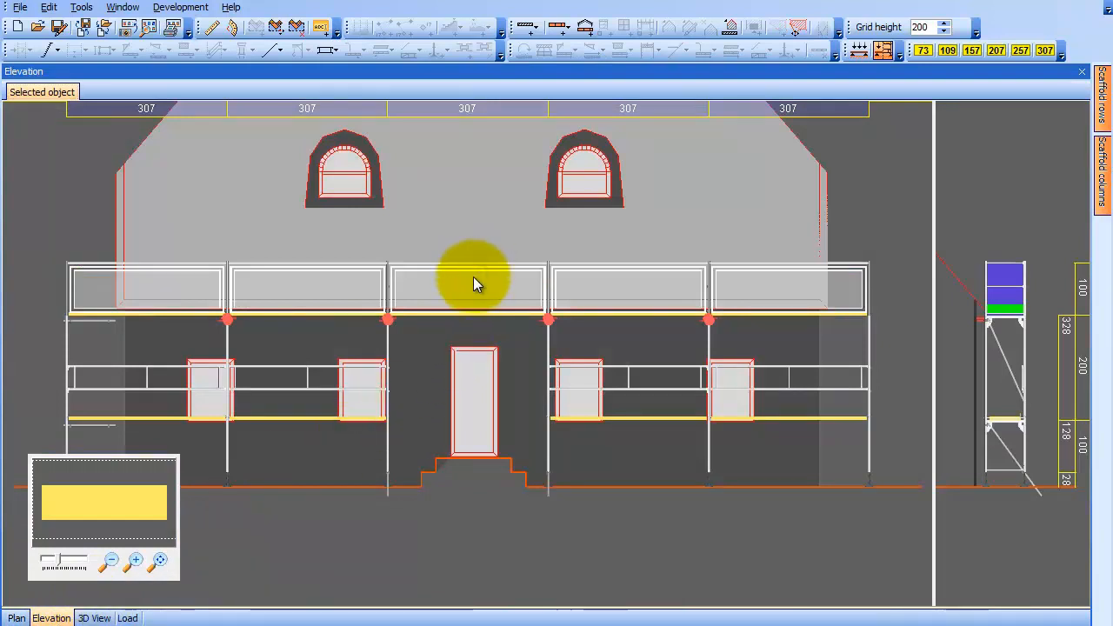
{"action": "right_click", "coordinate": [474, 278]}
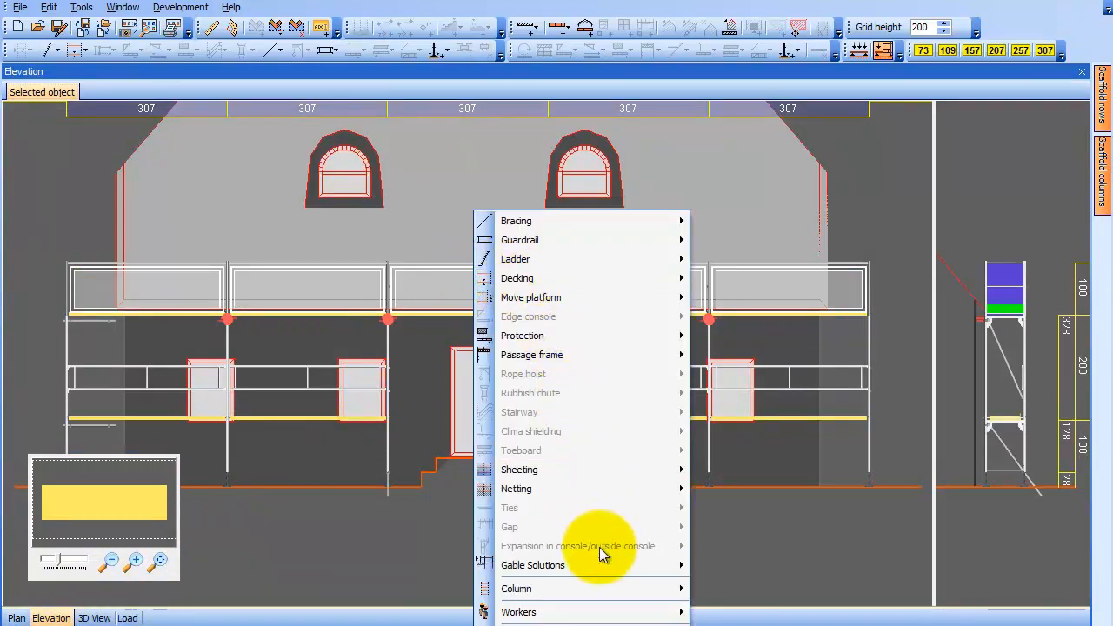
{"action": "mouse_move", "coordinate": [615, 614]}
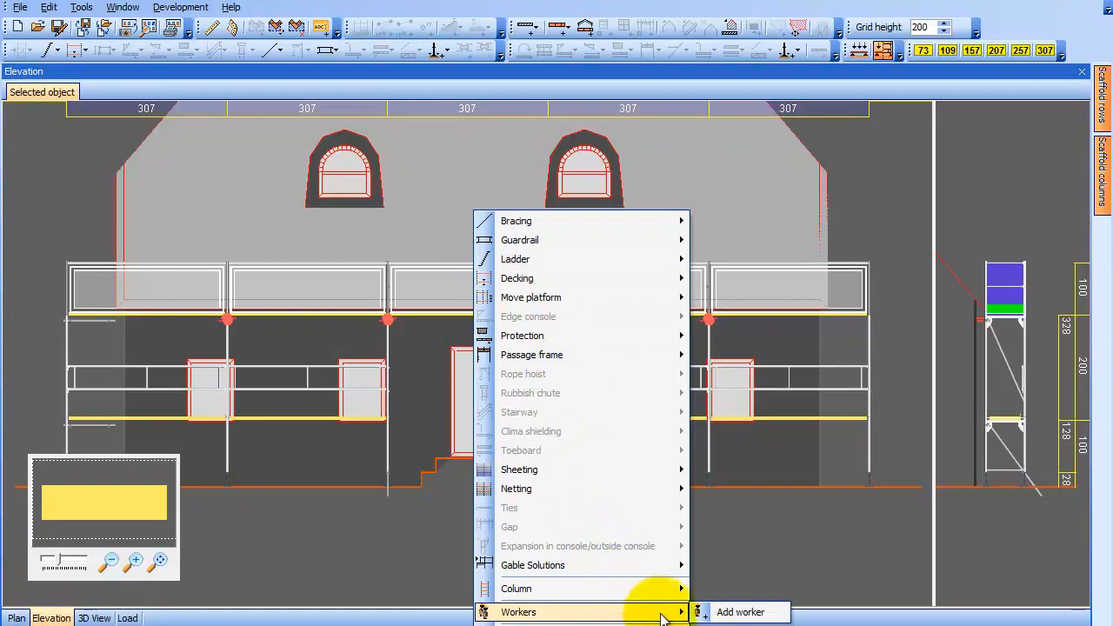
{"action": "left_click", "coordinate": [744, 616]}
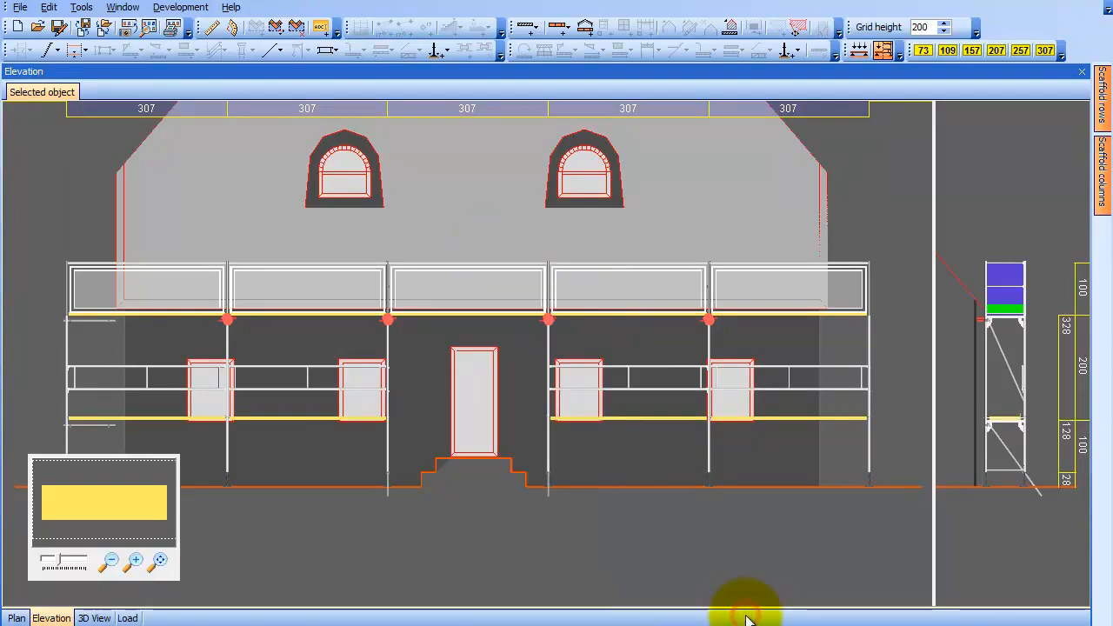
{"action": "left_click", "coordinate": [106, 618]}
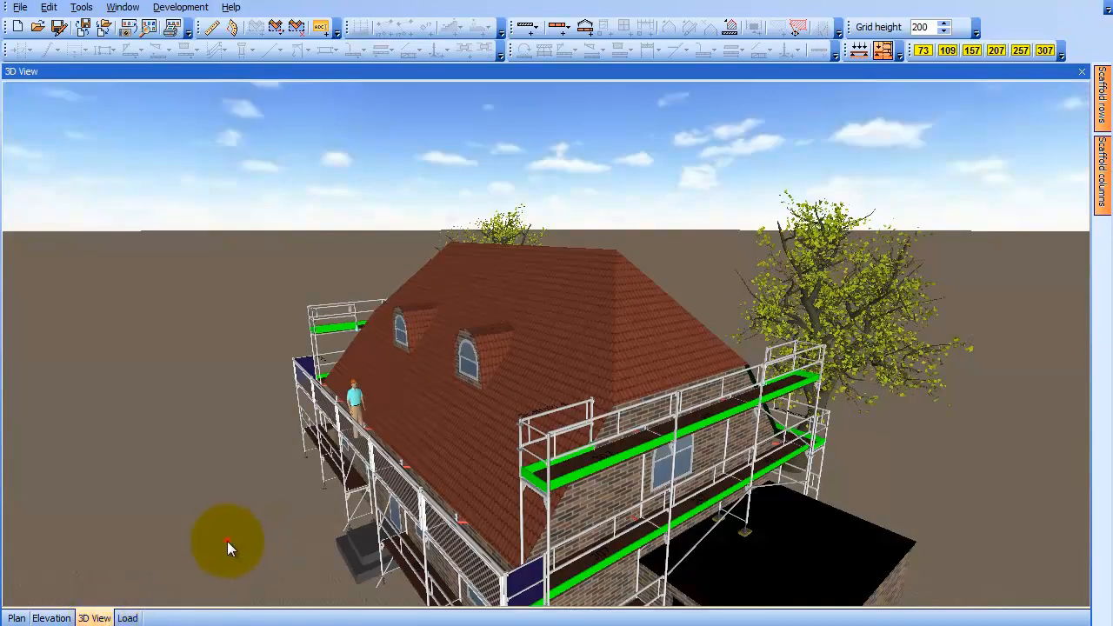
{"action": "mouse_move", "coordinate": [227, 541]}
{"action": "left_mouse_down"}
{"action": "mouse_move", "coordinate": [250, 528]}
{"action": "mouse_move", "coordinate": [247, 508]}
{"action": "mouse_move", "coordinate": [237, 543]}
{"action": "mouse_move", "coordinate": [235, 501]}
{"action": "left_mouse_up"}
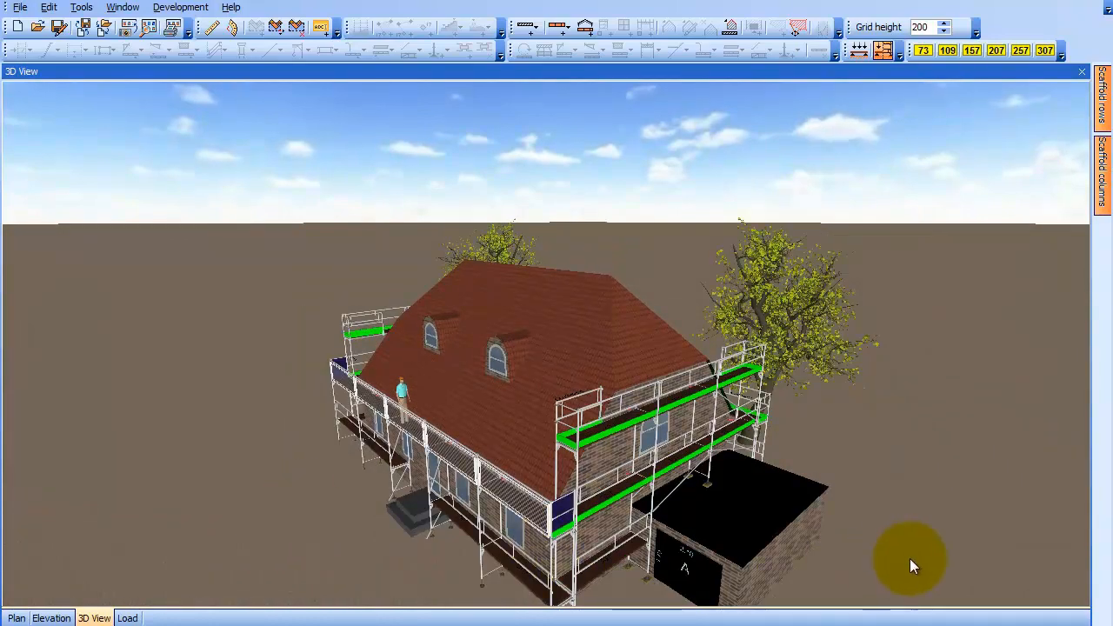
{"action": "left_click_drag", "start_coordinate": [909, 558], "coordinate": [881, 521]}
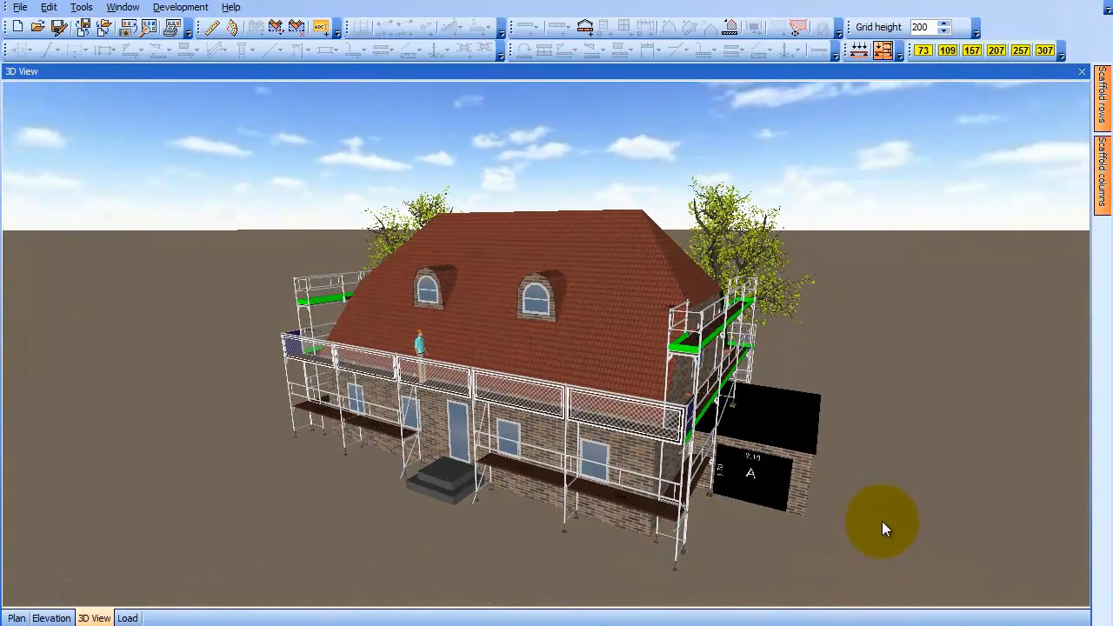
{"action": "left_click", "coordinate": [14, 618]}
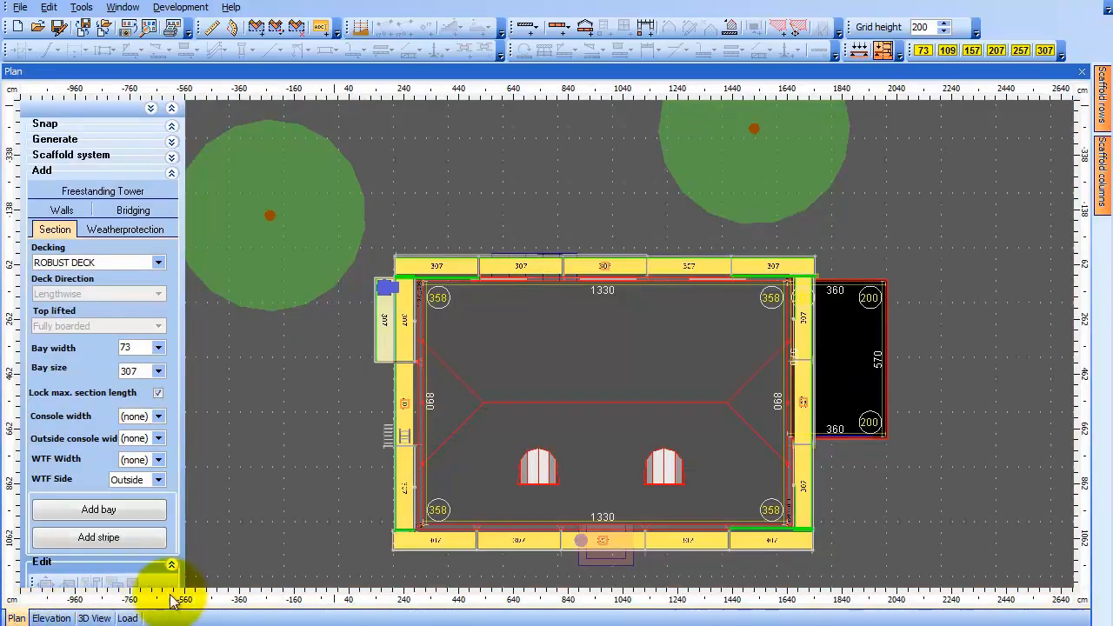
{"action": "left_click", "coordinate": [291, 530]}
{"action": "mouse_move", "coordinate": [295, 497]}
{"action": "left_mouse_down"}
{"action": "mouse_move", "coordinate": [296, 469]}
{"action": "mouse_move", "coordinate": [300, 511]}
{"action": "left_mouse_up"}
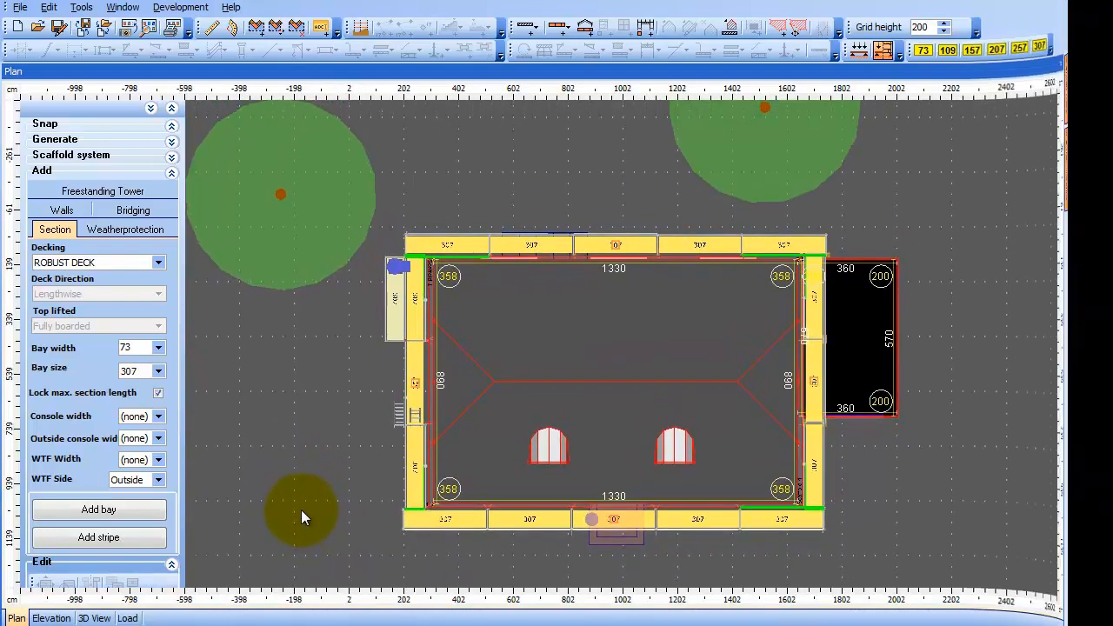